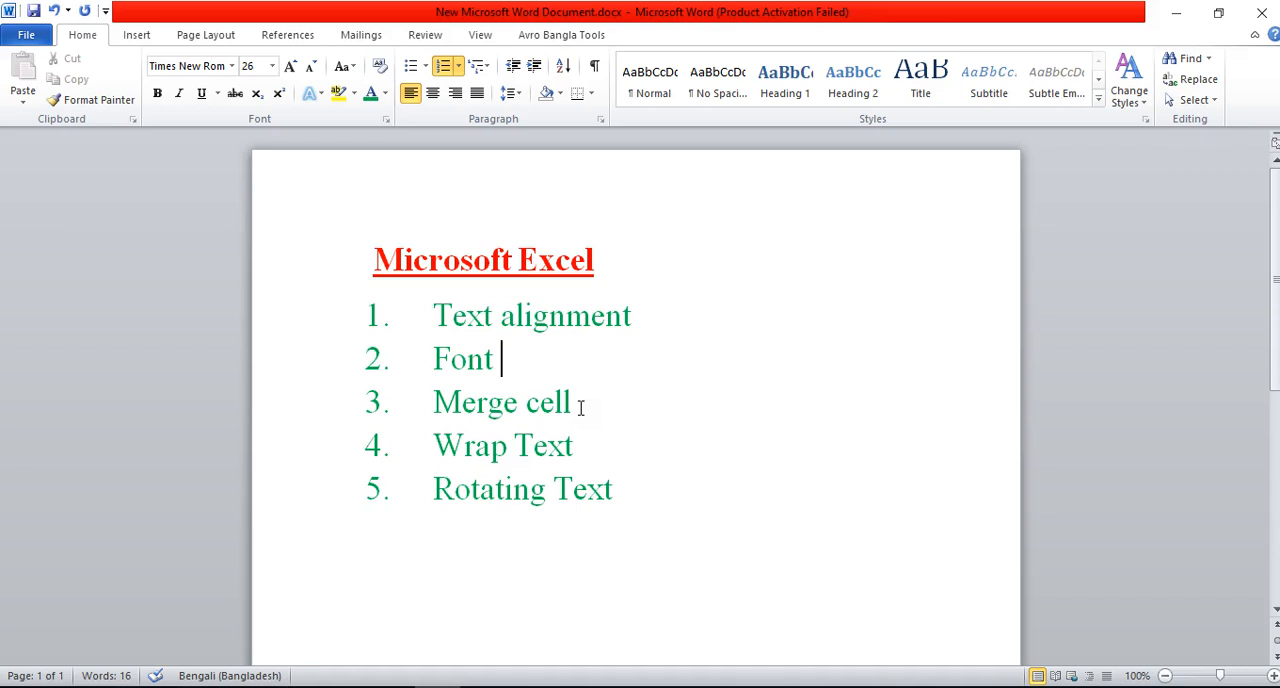
pyautogui.moveTo(617, 484); pyautogui.dragTo(504, 486)
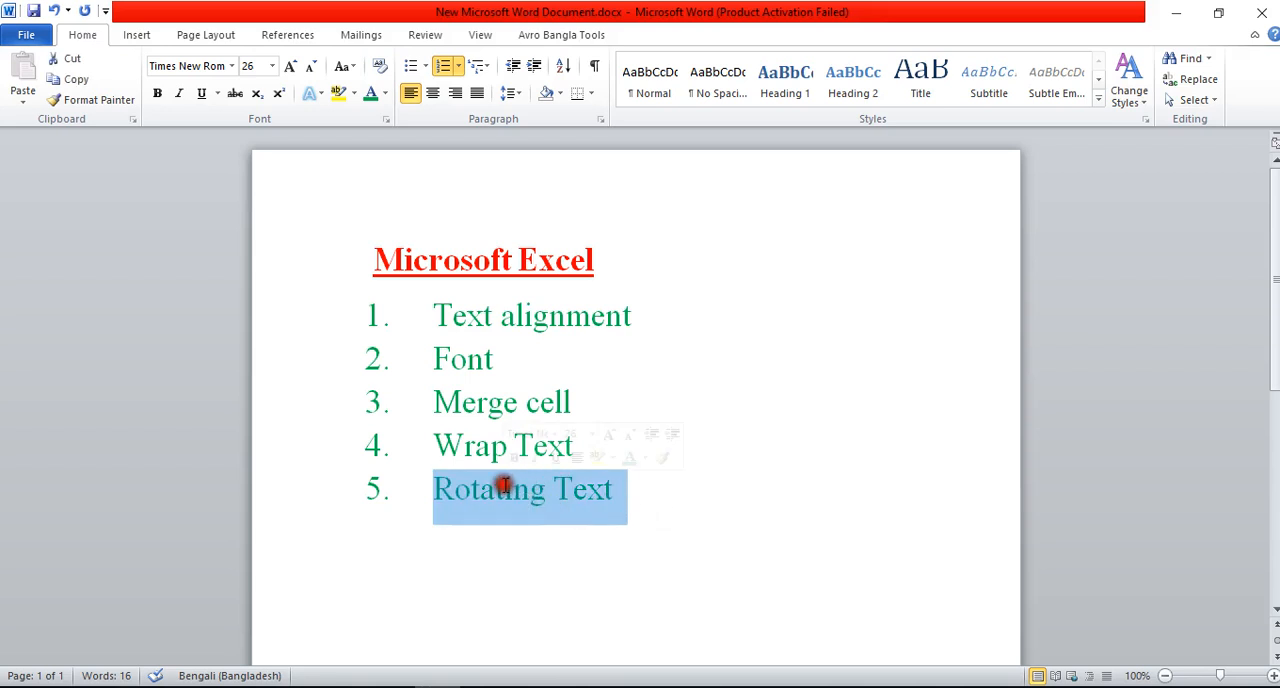
pyautogui.click(753, 487)
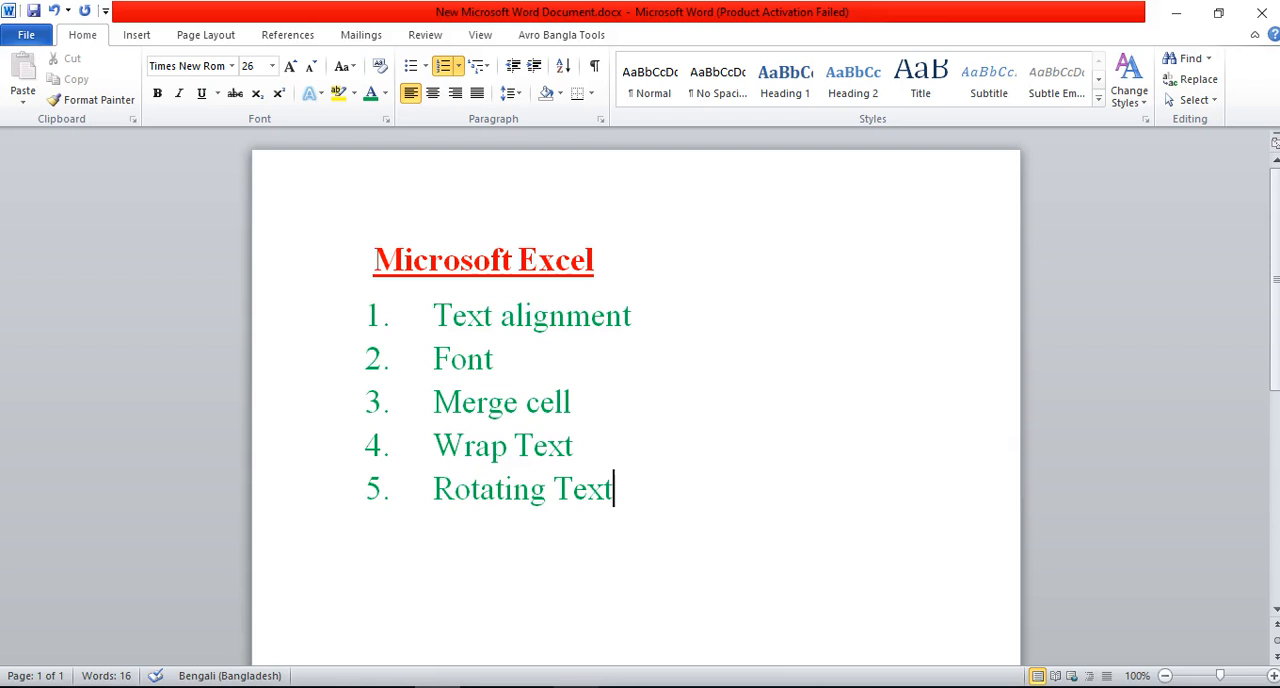
# Step: Switch to Excel and enter the heading "name" in D4 with four people's first names below it in D5:D8
pyautogui.click(578, 600)
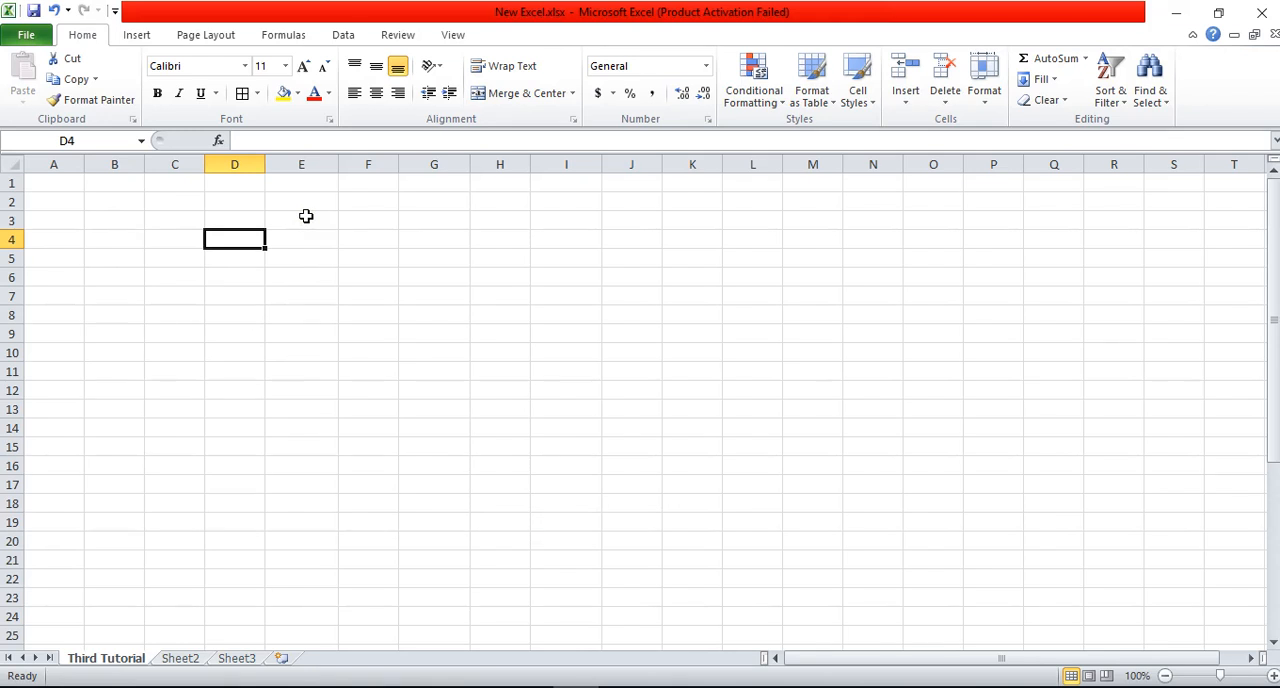
pyautogui.write('name')
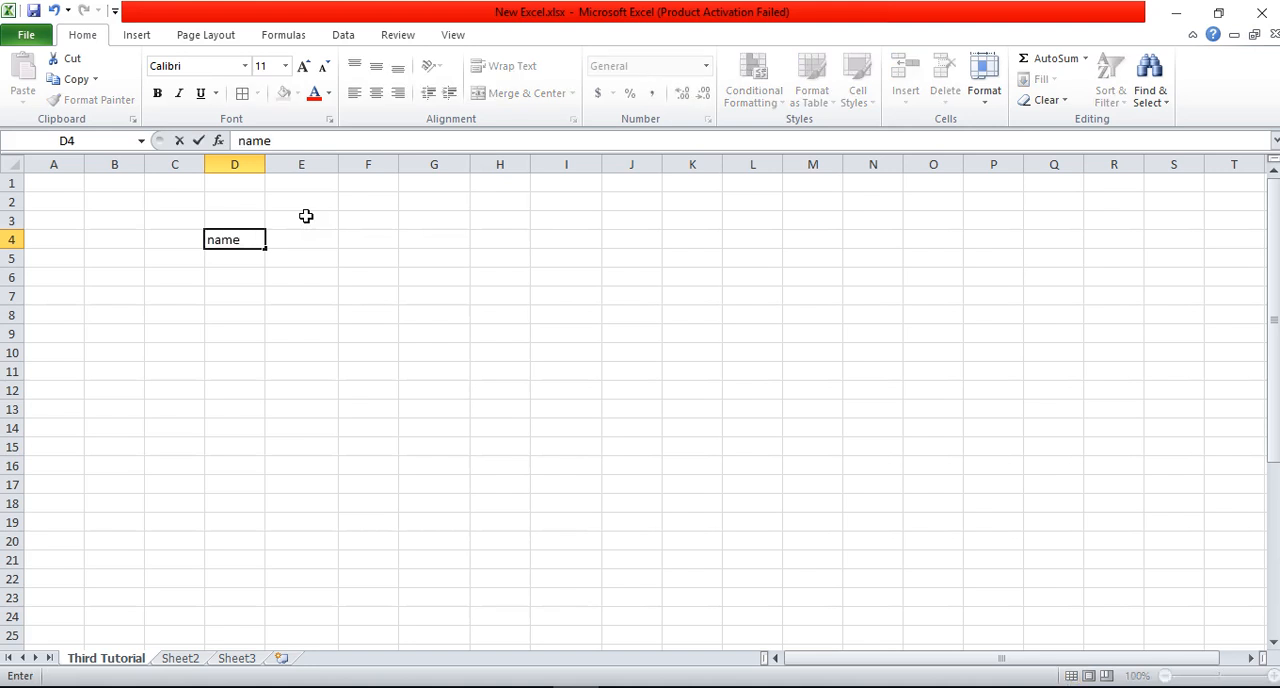
pyautogui.press('Return')
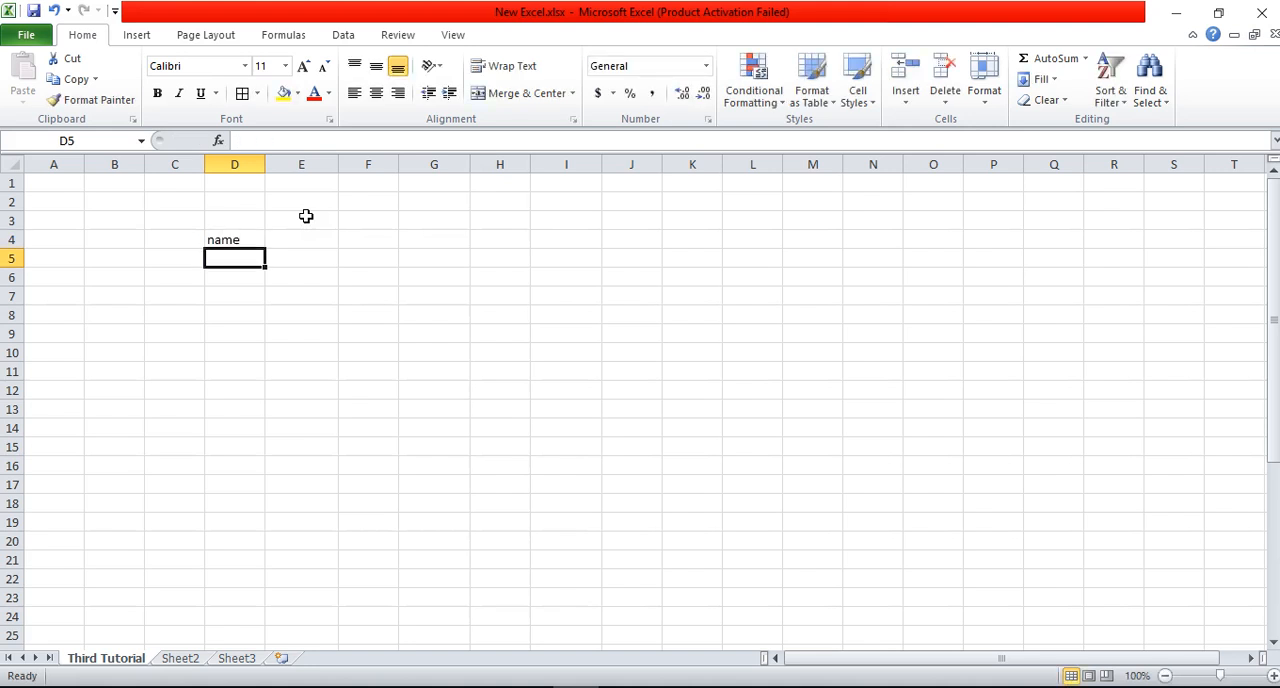
pyautogui.write('Reza')
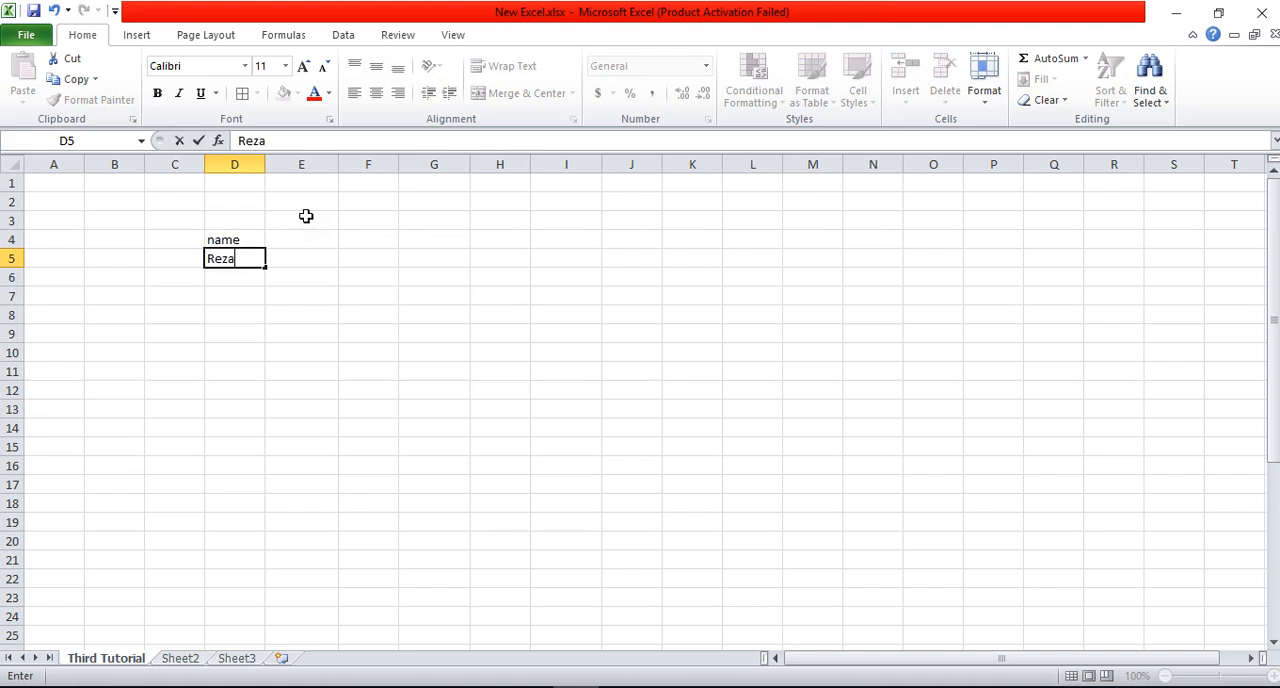
pyautogui.press('Return')
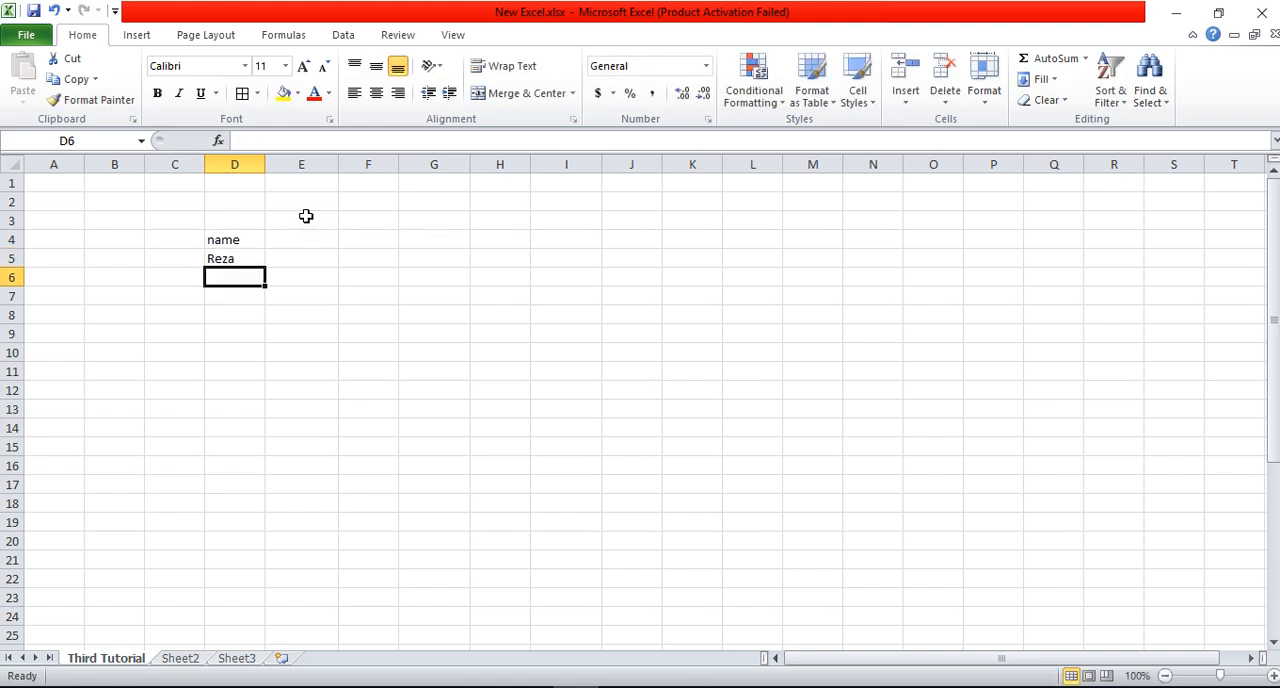
pyautogui.write('Munna')
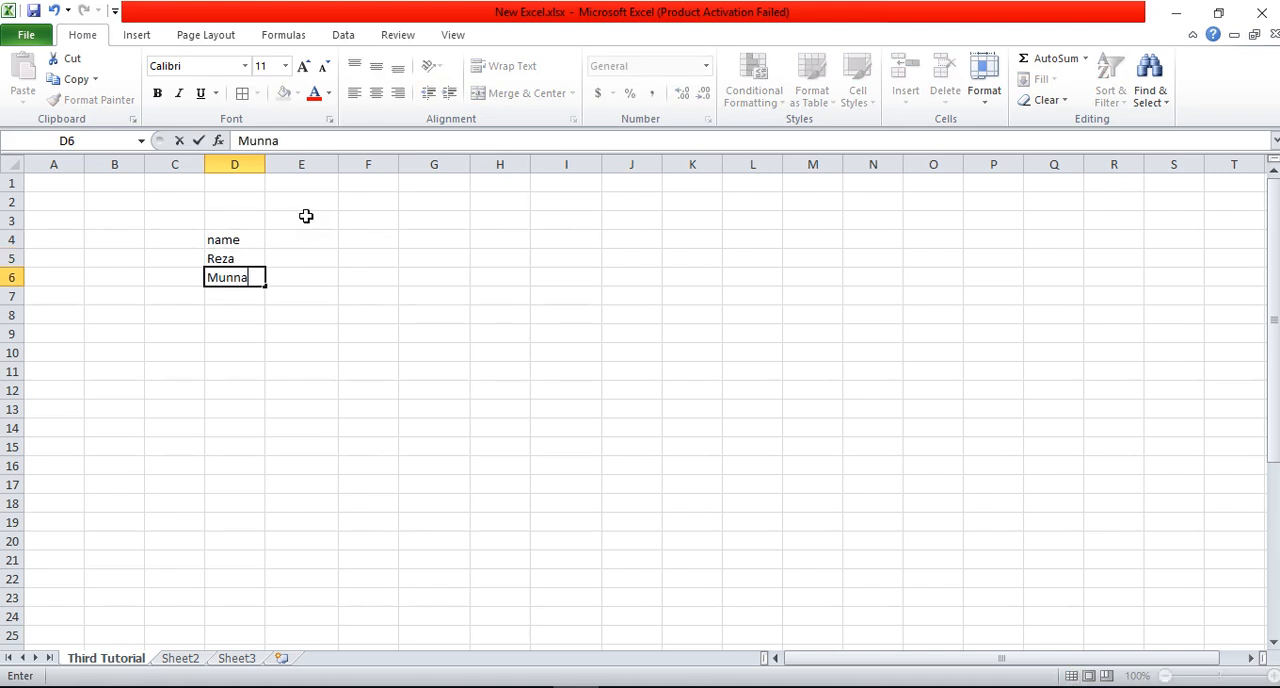
pyautogui.press('Return')
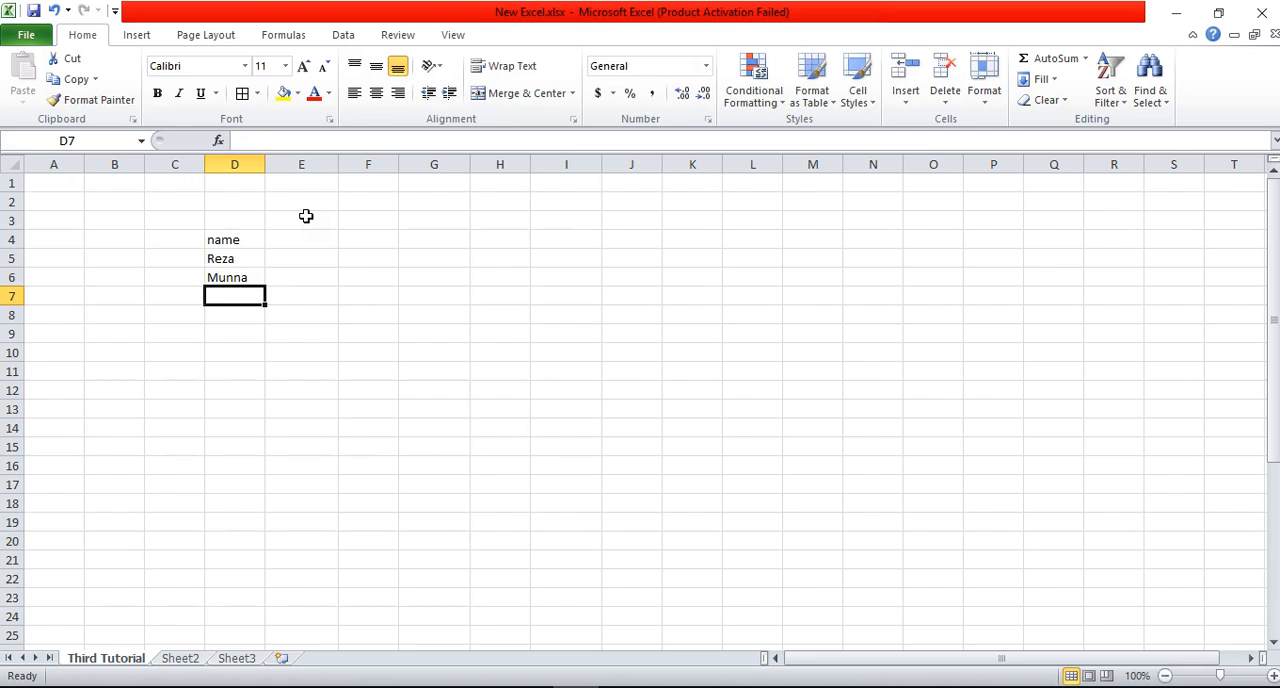
pyautogui.write('Riaz')
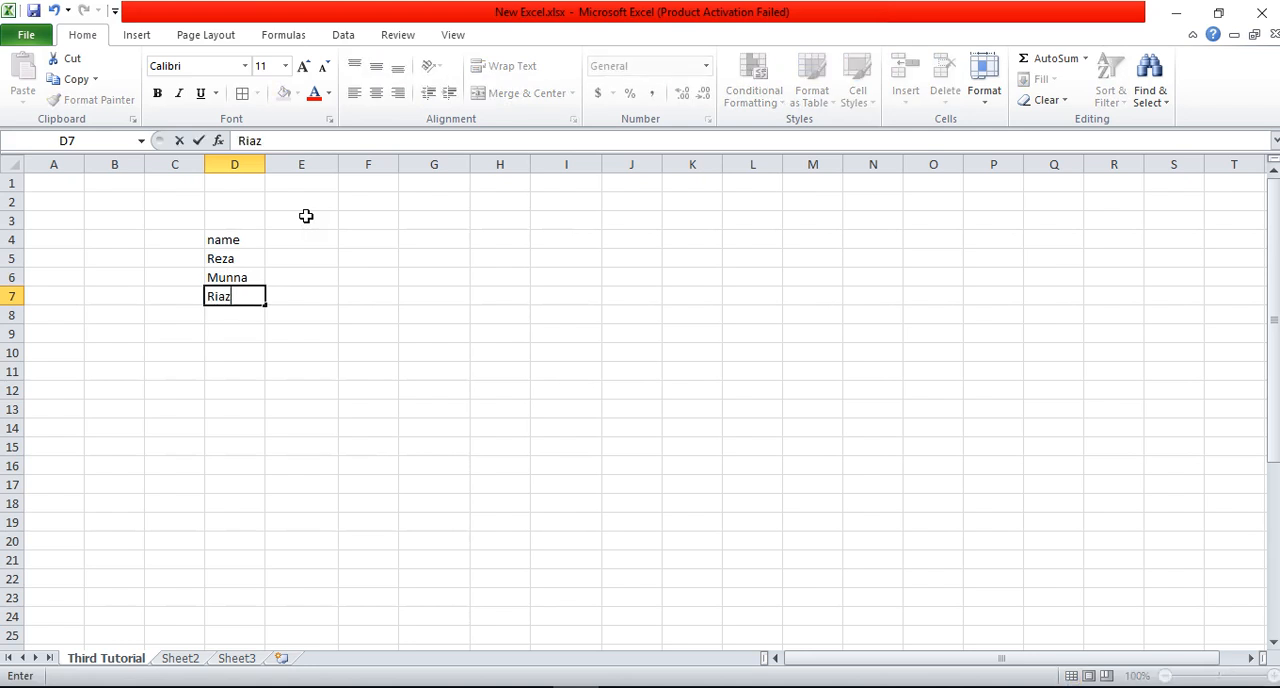
pyautogui.press('Return')
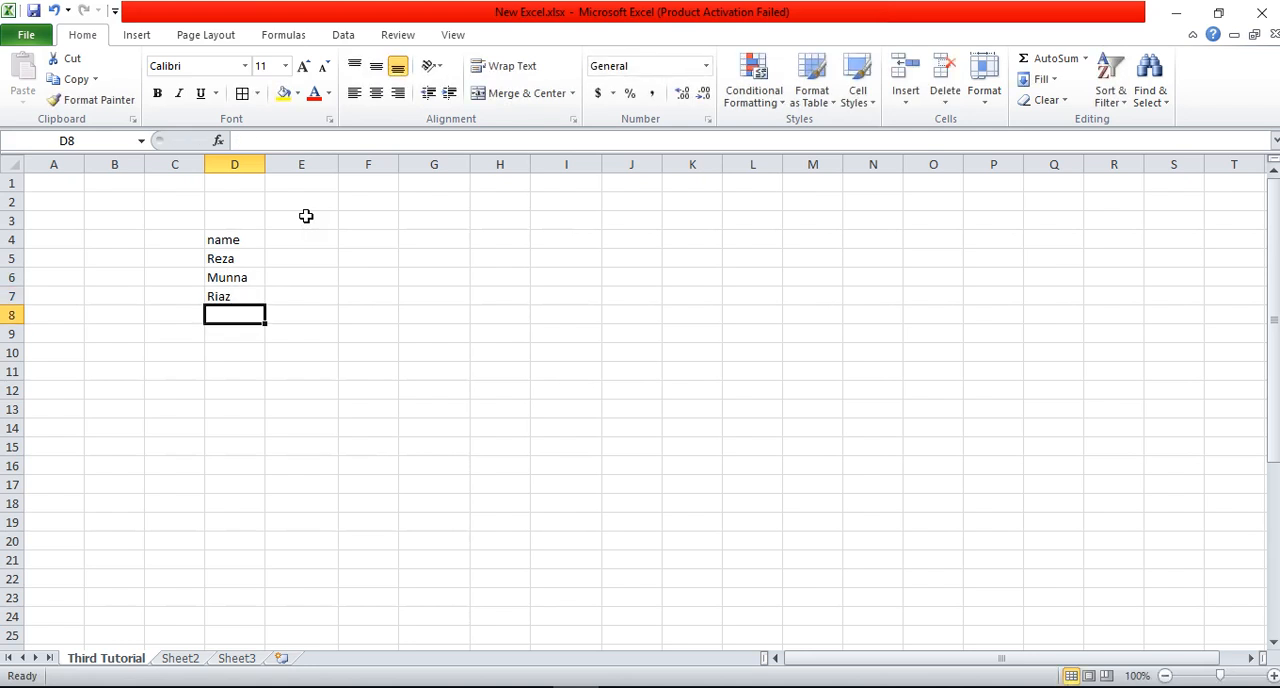
pyautogui.write('n')
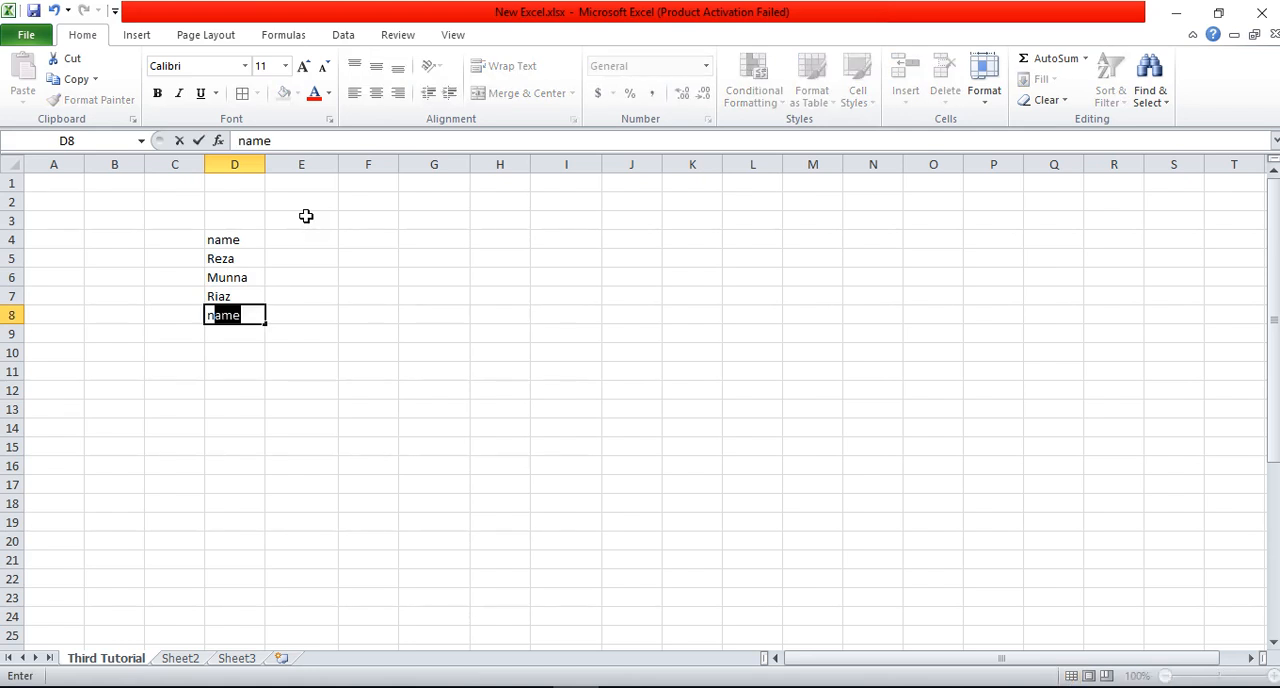
pyautogui.write('awmi')
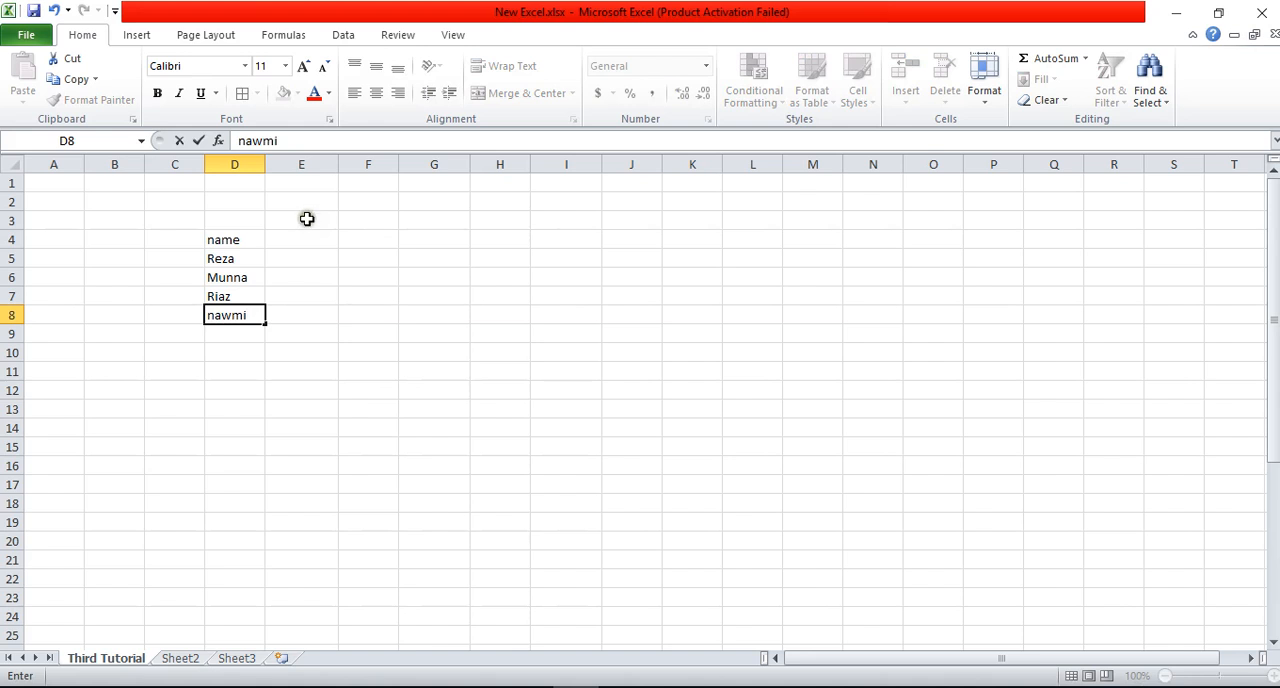
# Step: Enter the heading "Gender" in E4 and "Male" in E5, and fill "Male" down to E7
pyautogui.click(310, 241)
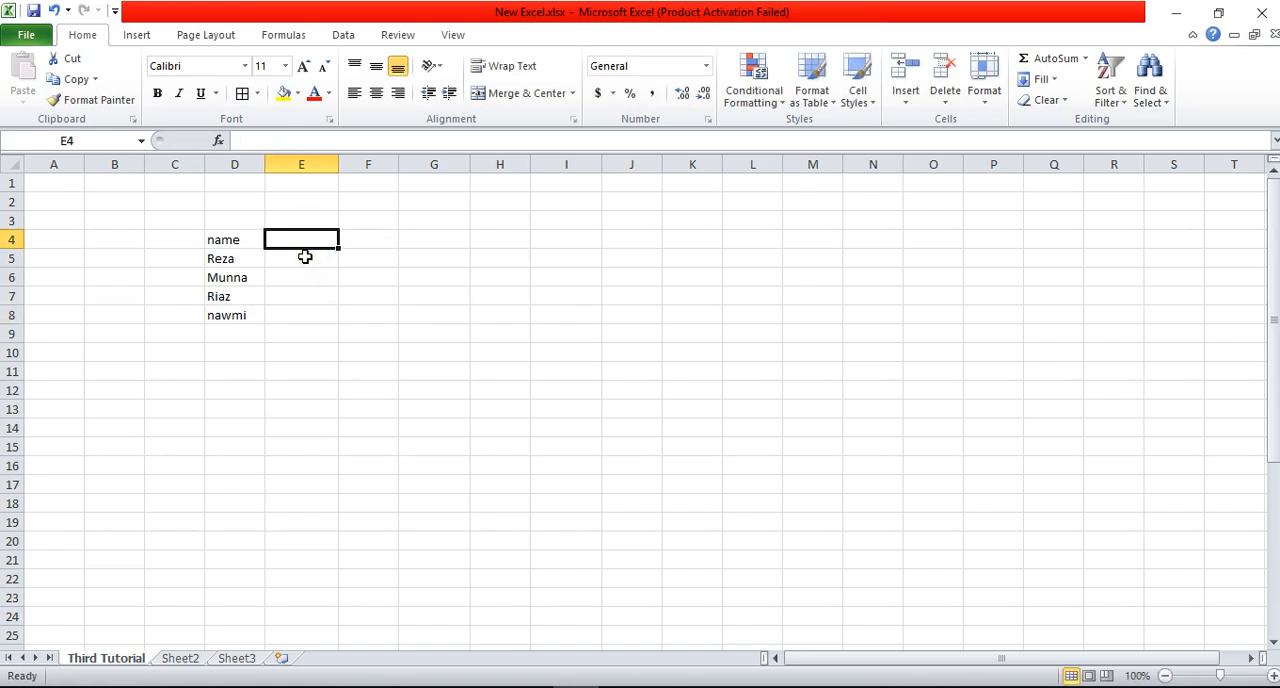
pyautogui.write('Gen')
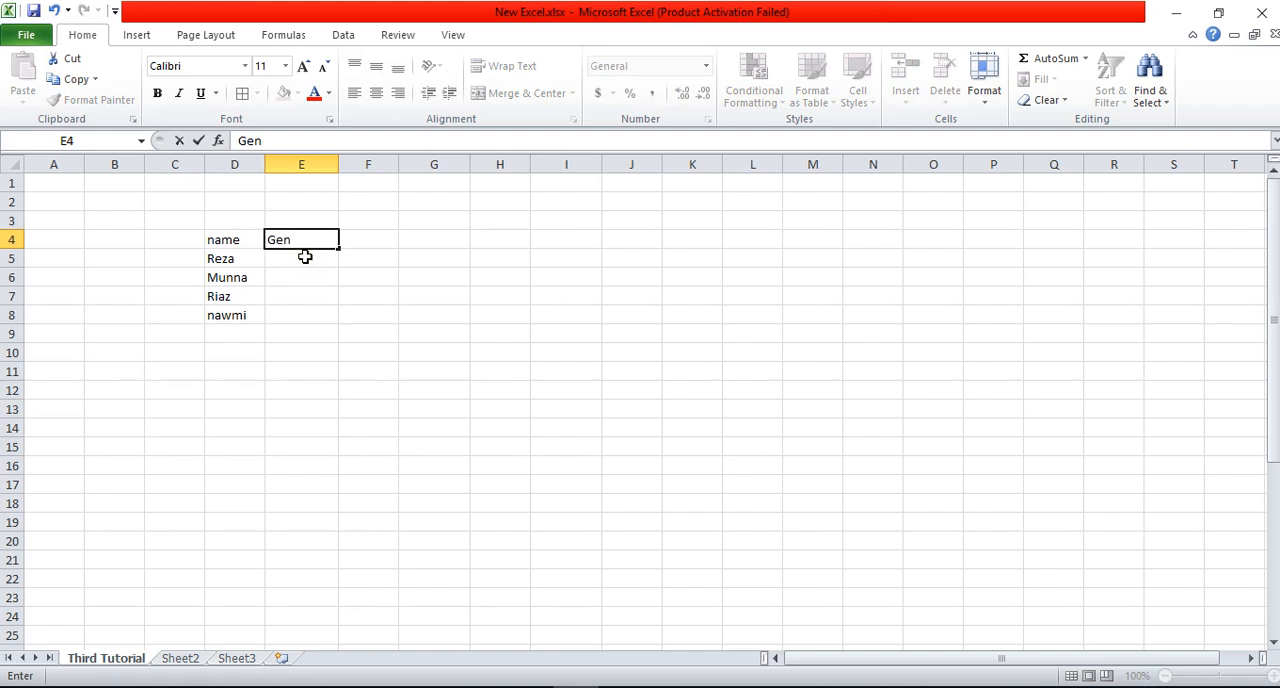
pyautogui.write('der')
pyautogui.press('Return')
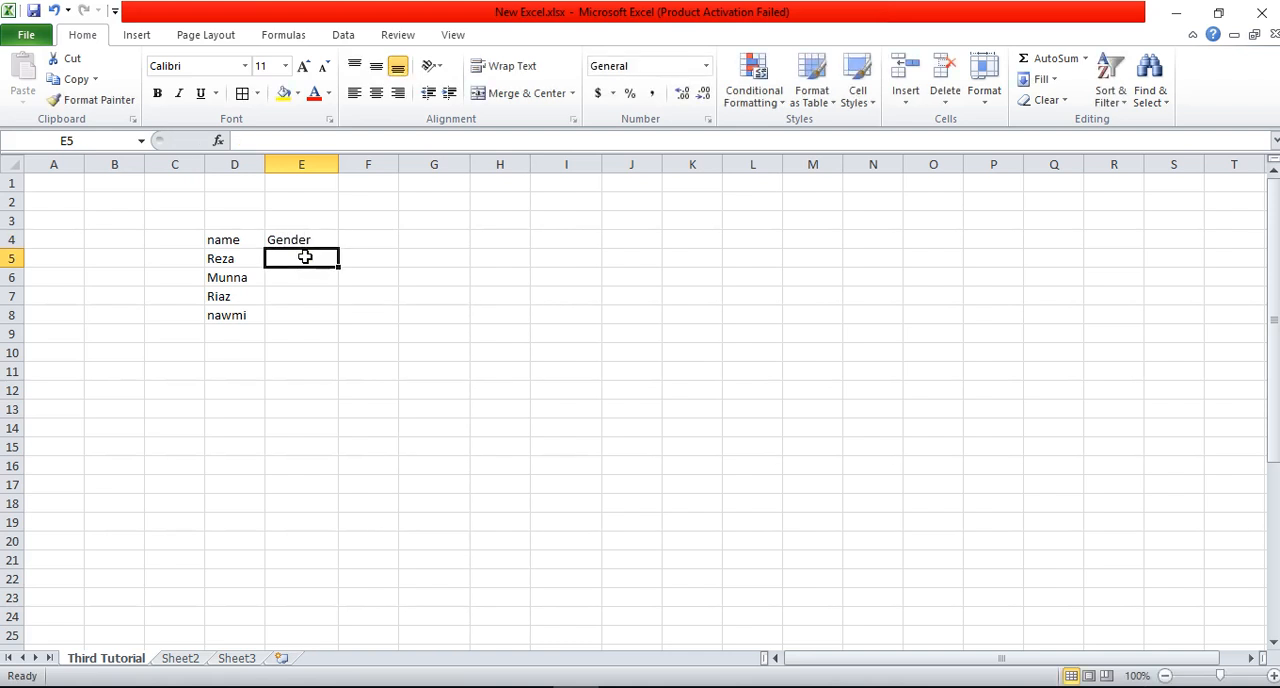
pyautogui.write('Male')
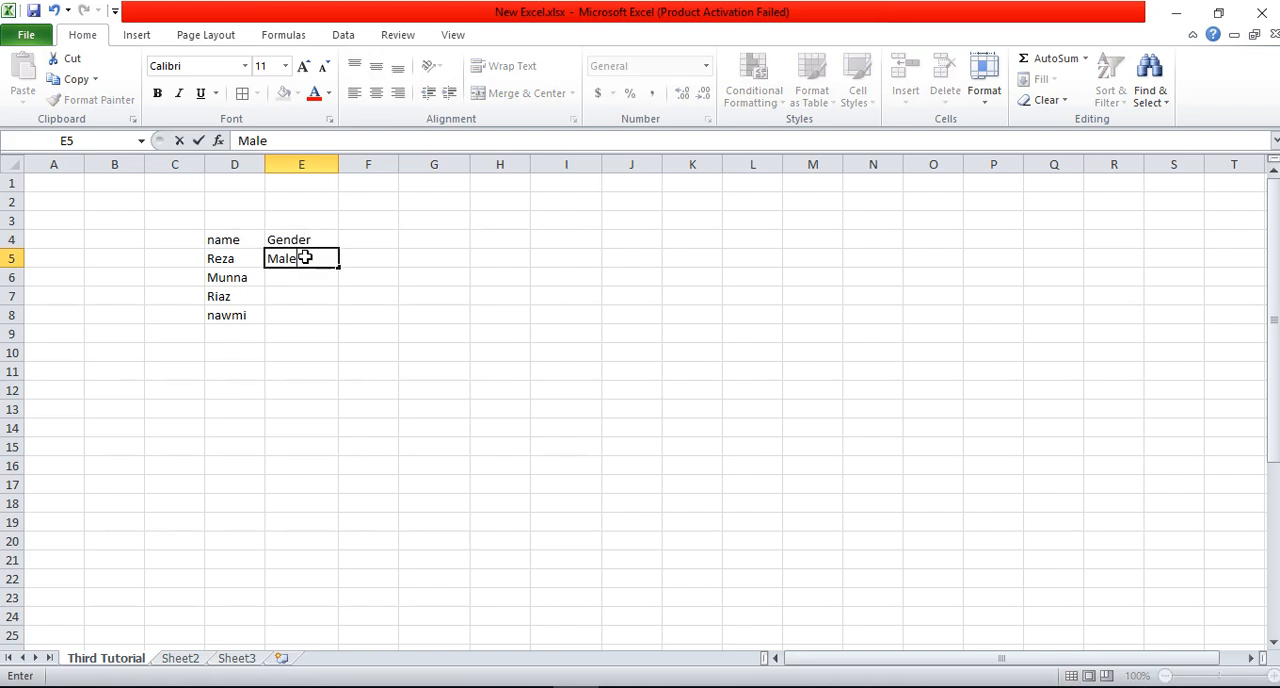
pyautogui.hotkey('shift', 'Down')
pyautogui.hotkey('shift', 'Down')
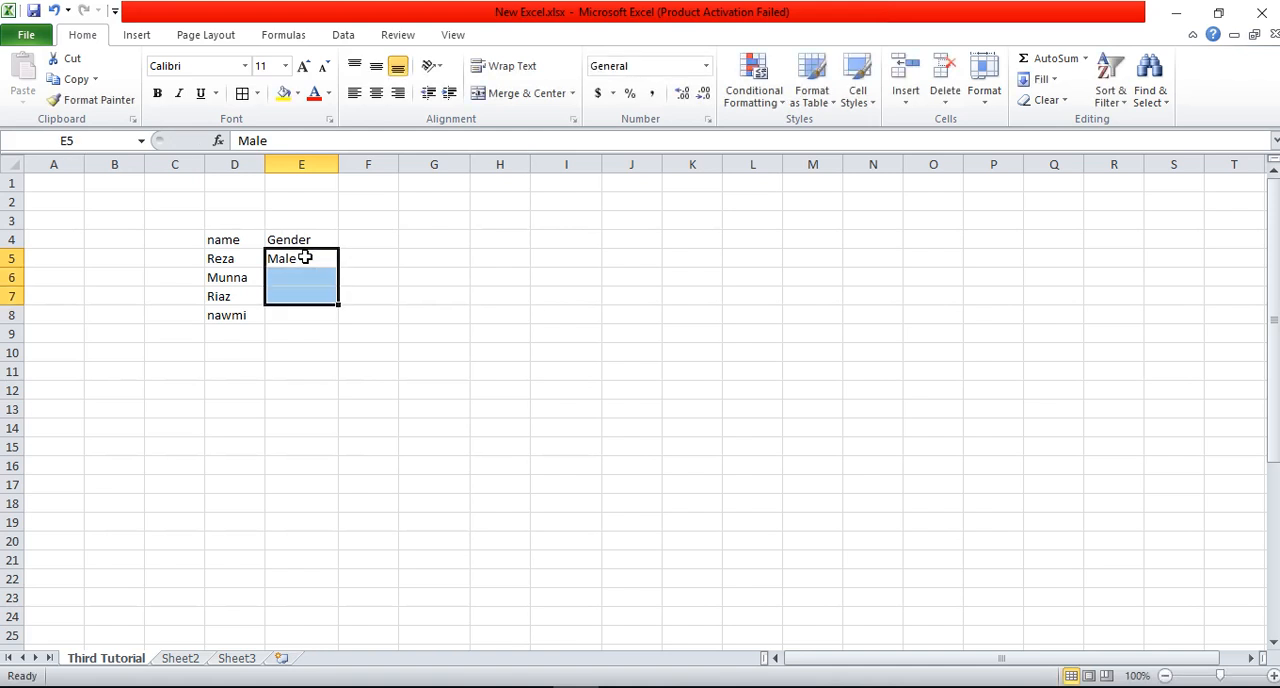
pyautogui.hotkey('ctrl', 'd')
pyautogui.press('Down')
pyautogui.write('Fe')
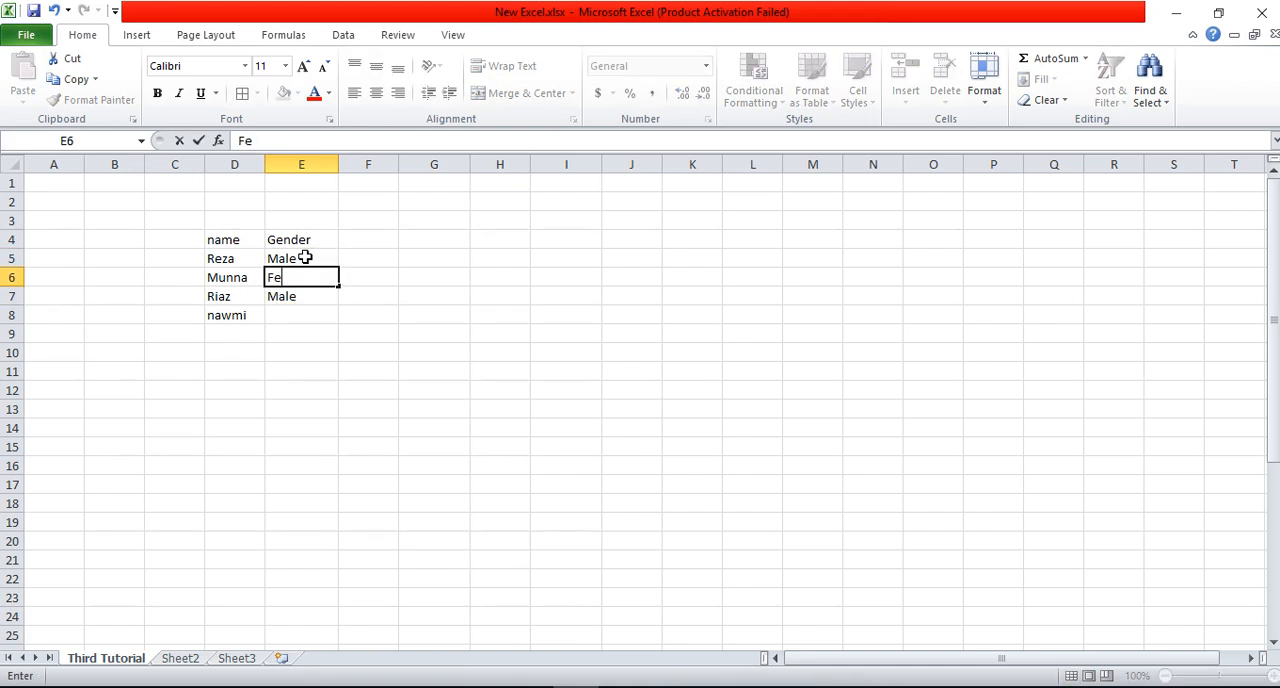
pyautogui.hotkey('ctrl', 'z')
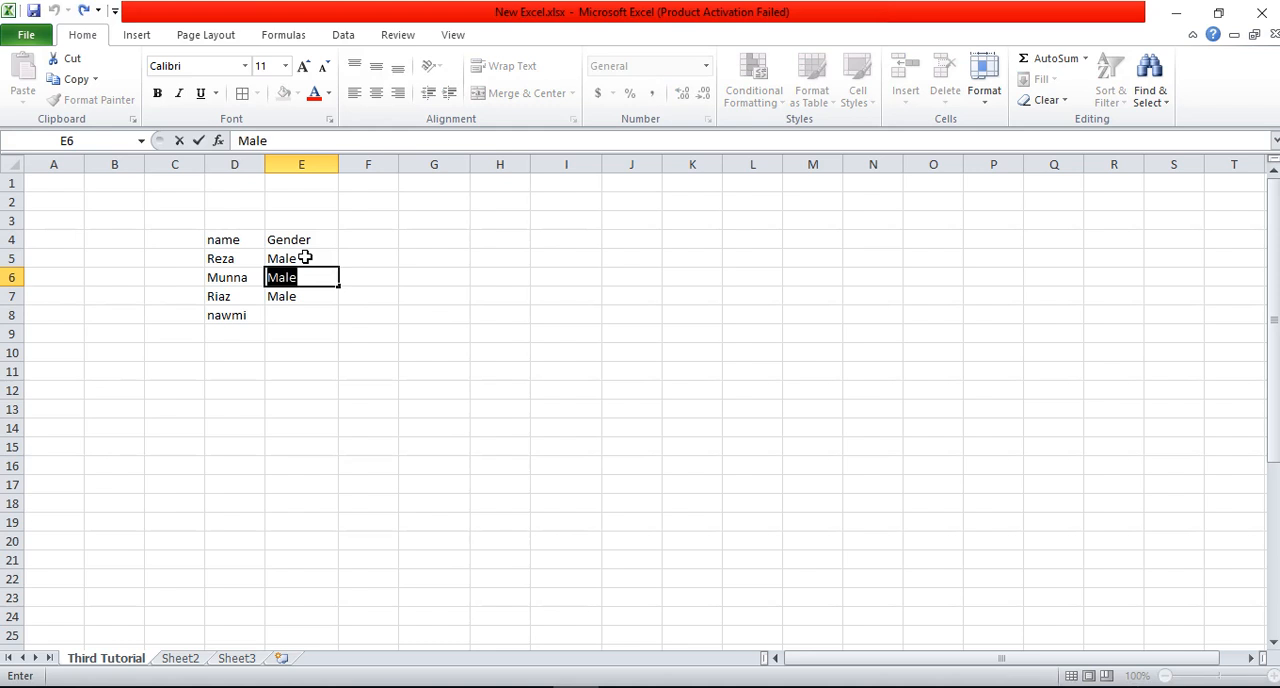
# Step: Enter "Female" in E8 as the gender for the last listed name
pyautogui.press('Down')
pyautogui.press('Down')
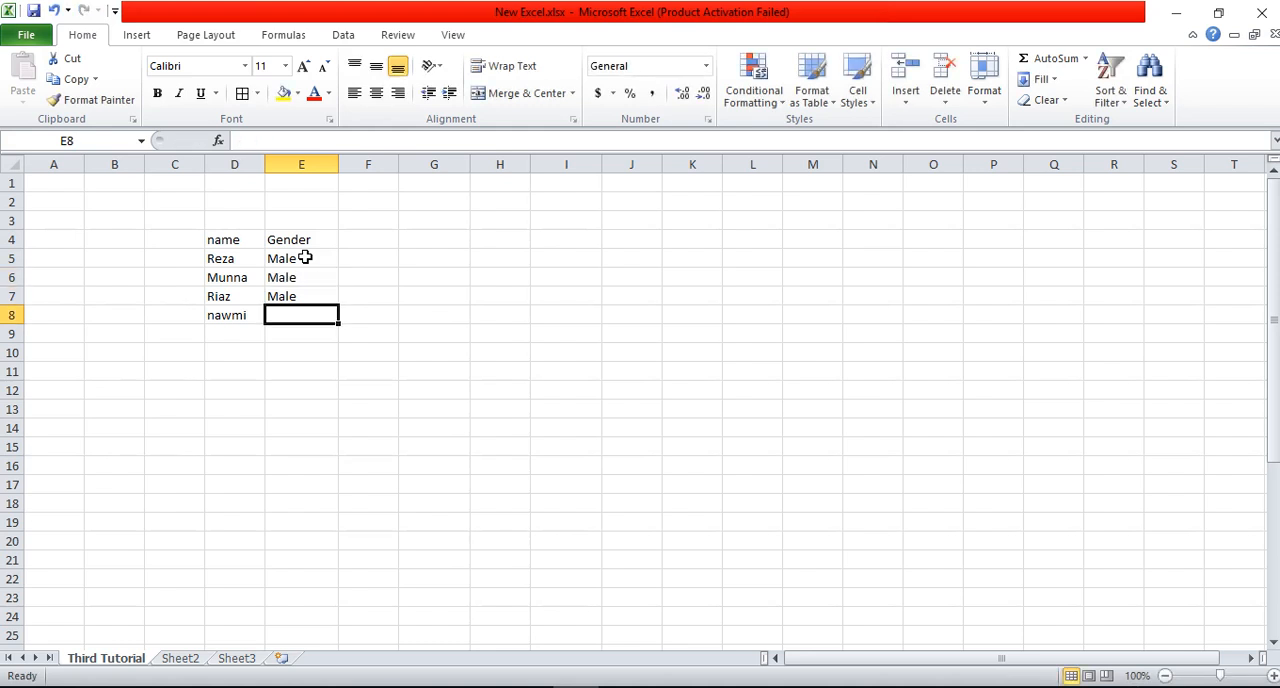
pyautogui.write('Female')
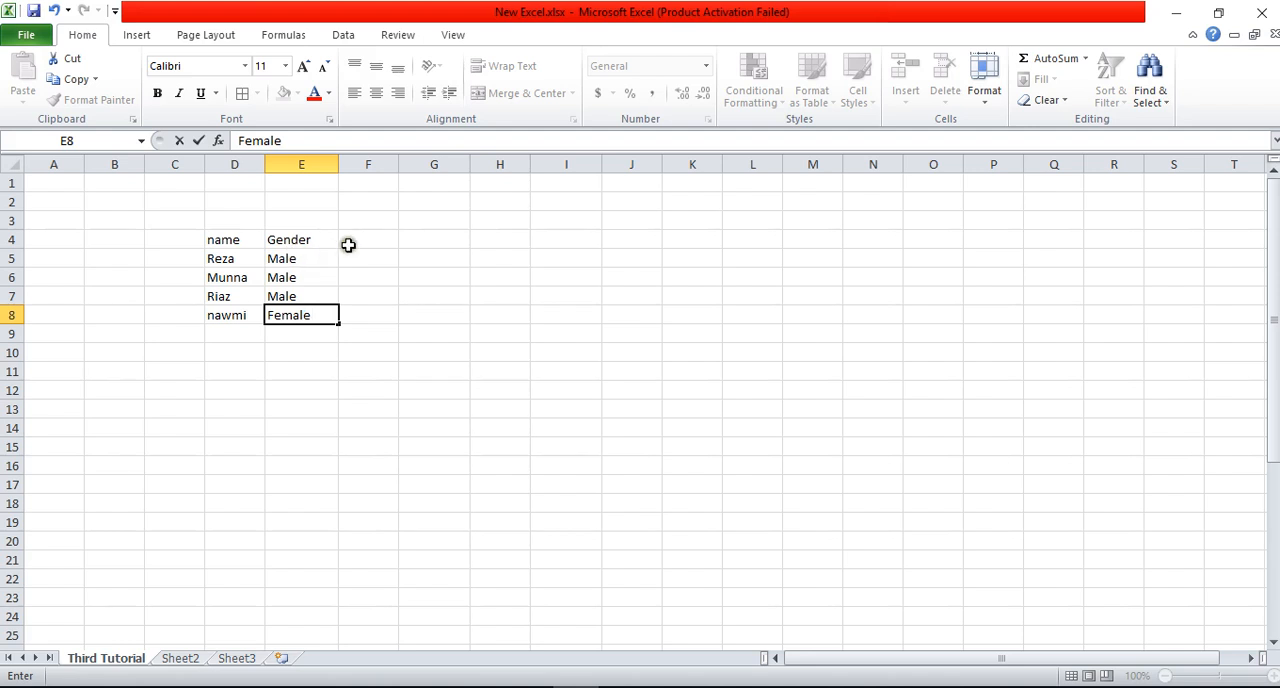
# Step: Enter the heading "Age" in F4 with the ages 30, 80, 56 and 29 below it in F5:F8
pyautogui.click(350, 238)
pyautogui.write('Age')
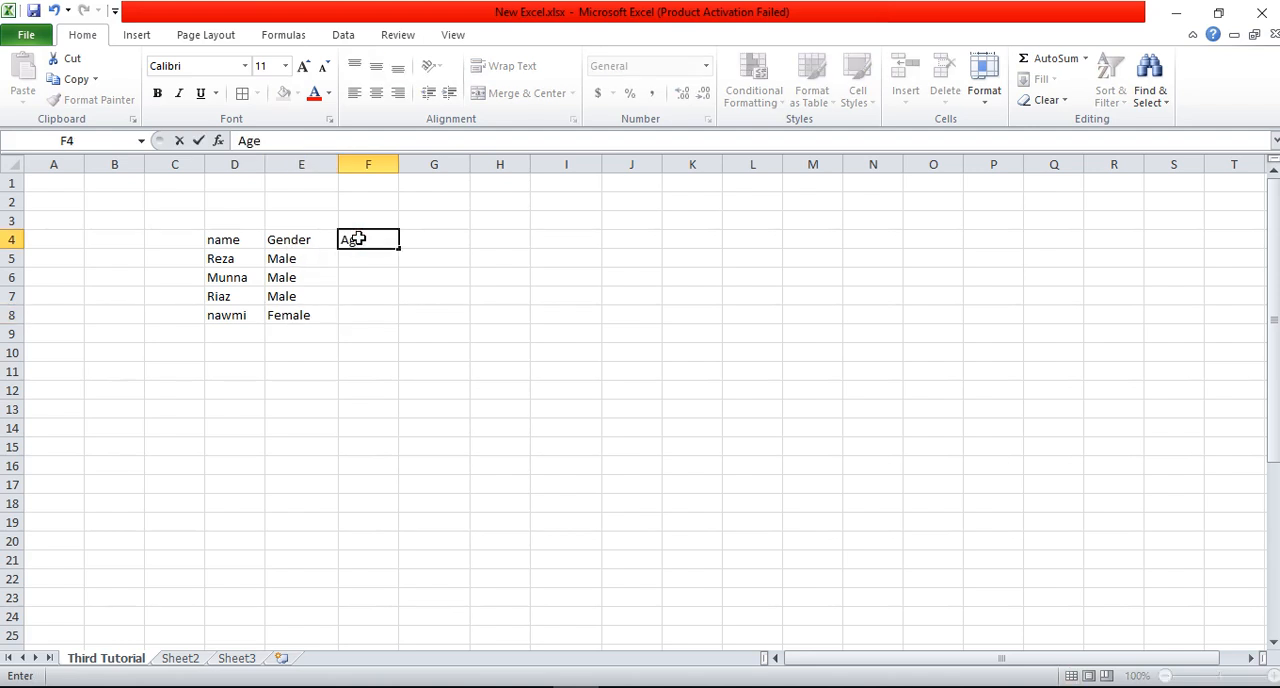
pyautogui.press('Return')
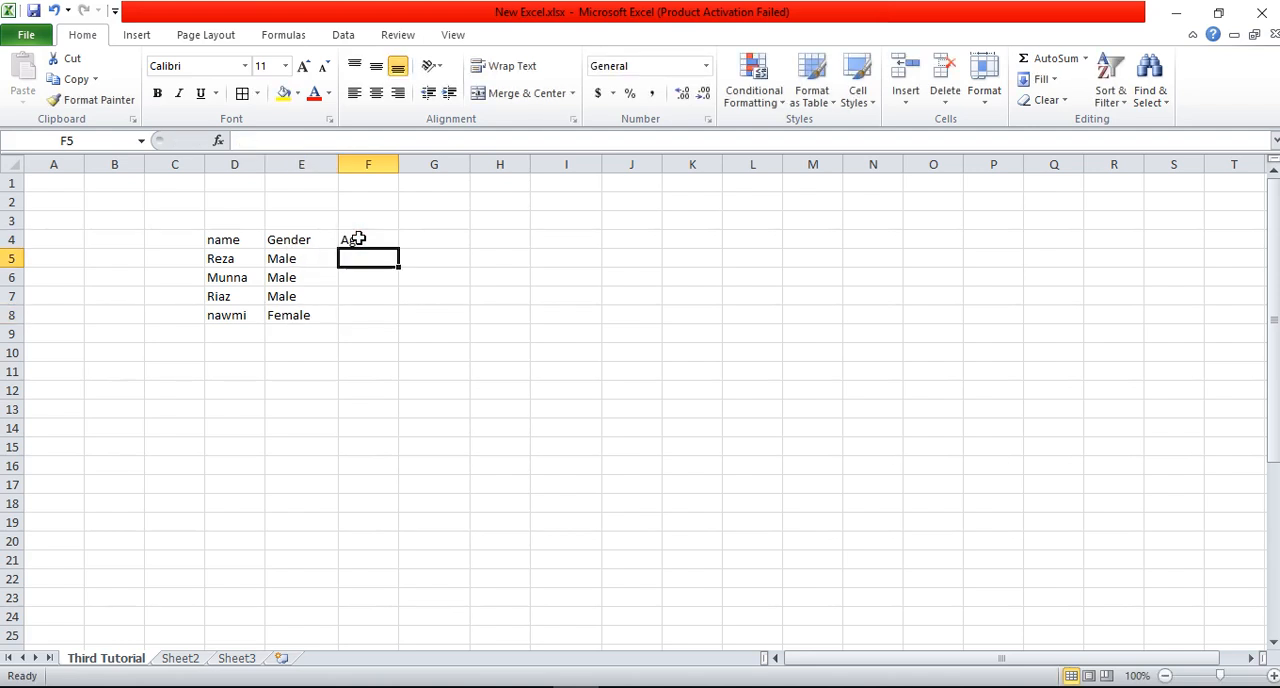
pyautogui.write('30')
pyautogui.press('Return')
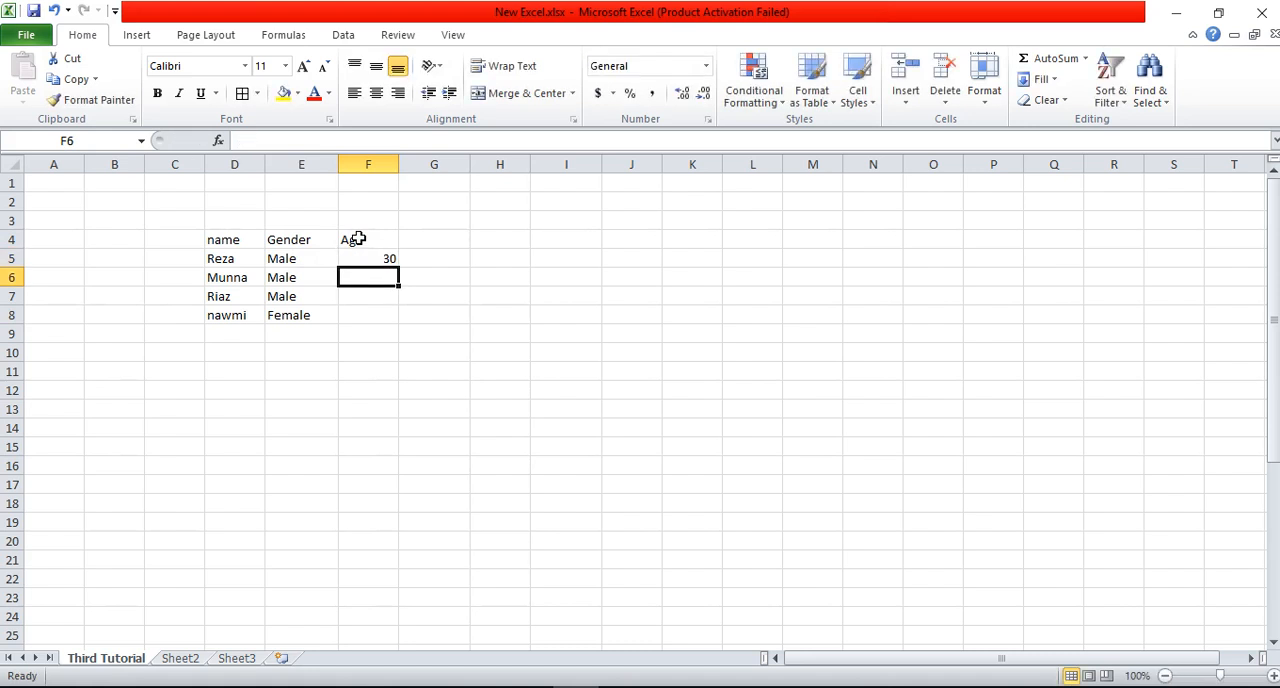
pyautogui.write('8')
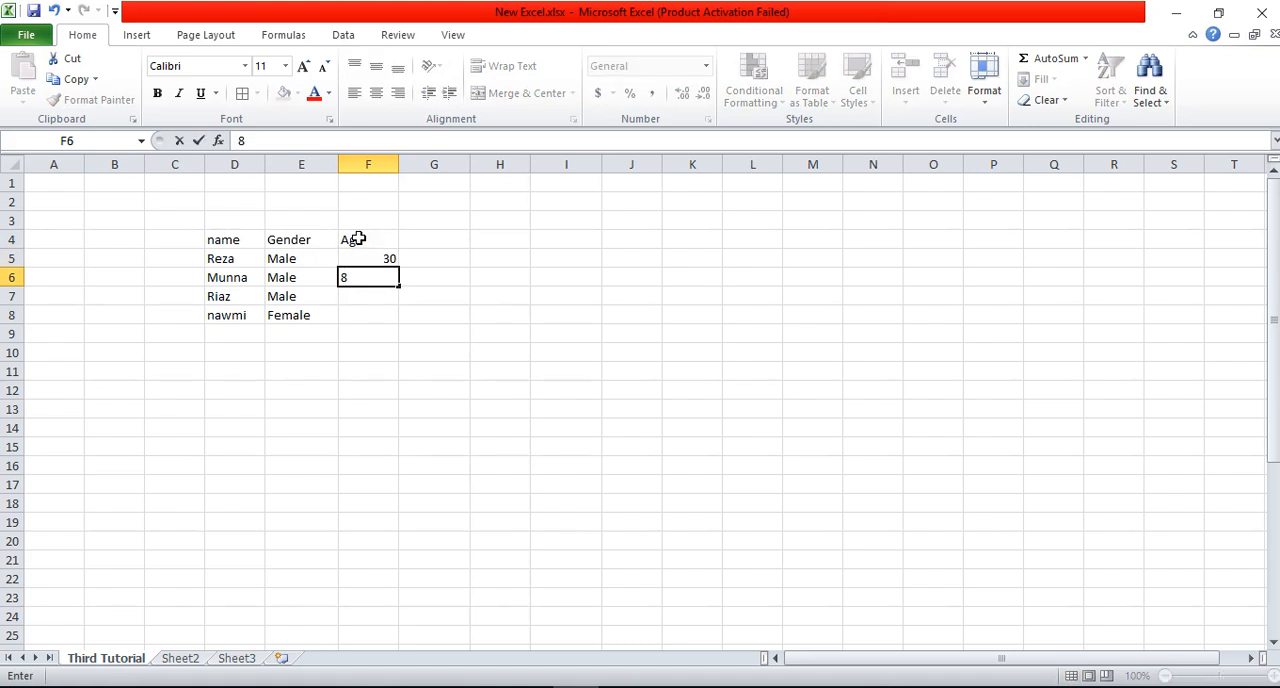
pyautogui.write('0')
pyautogui.press('Return')
pyautogui.write('56')
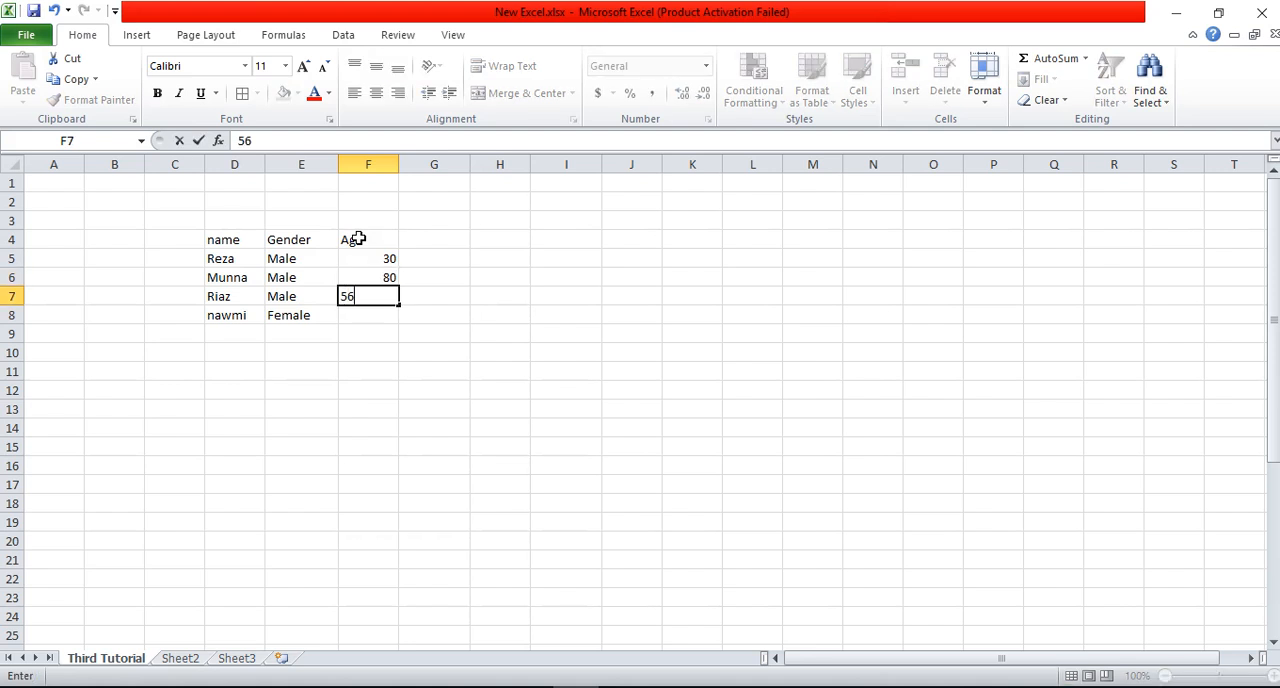
pyautogui.press('Return')
pyautogui.write('2')
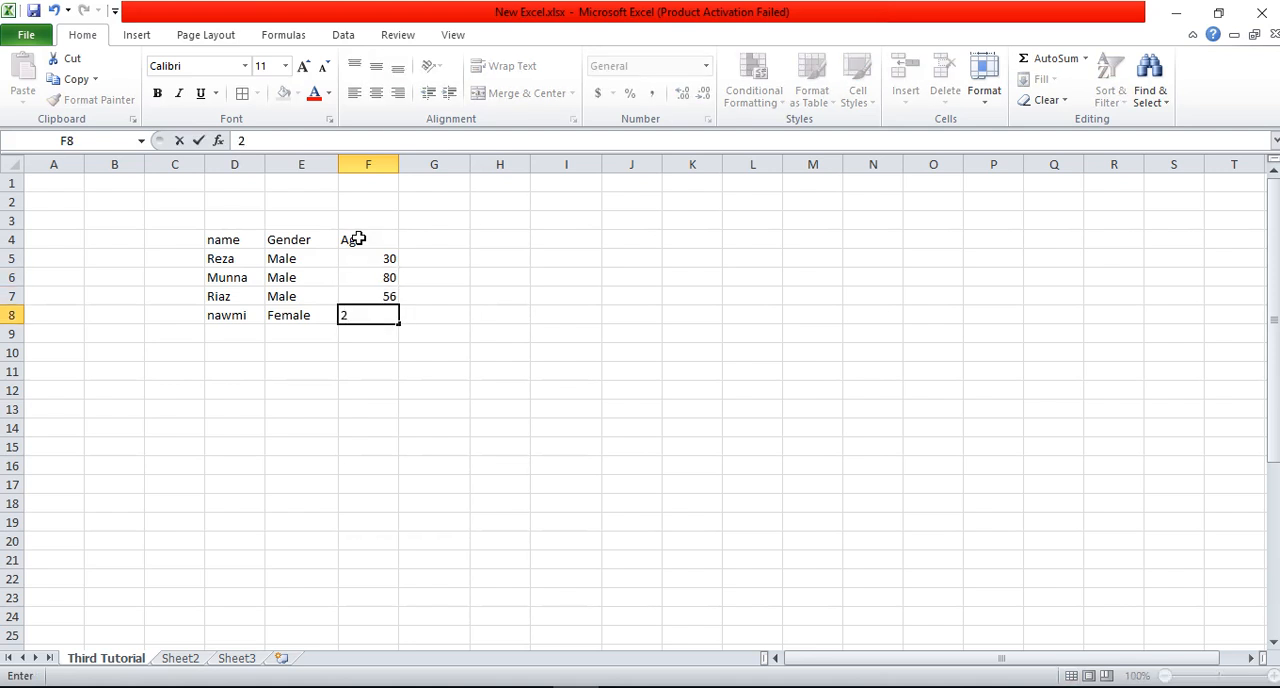
pyautogui.write('9')
pyautogui.press('Return')
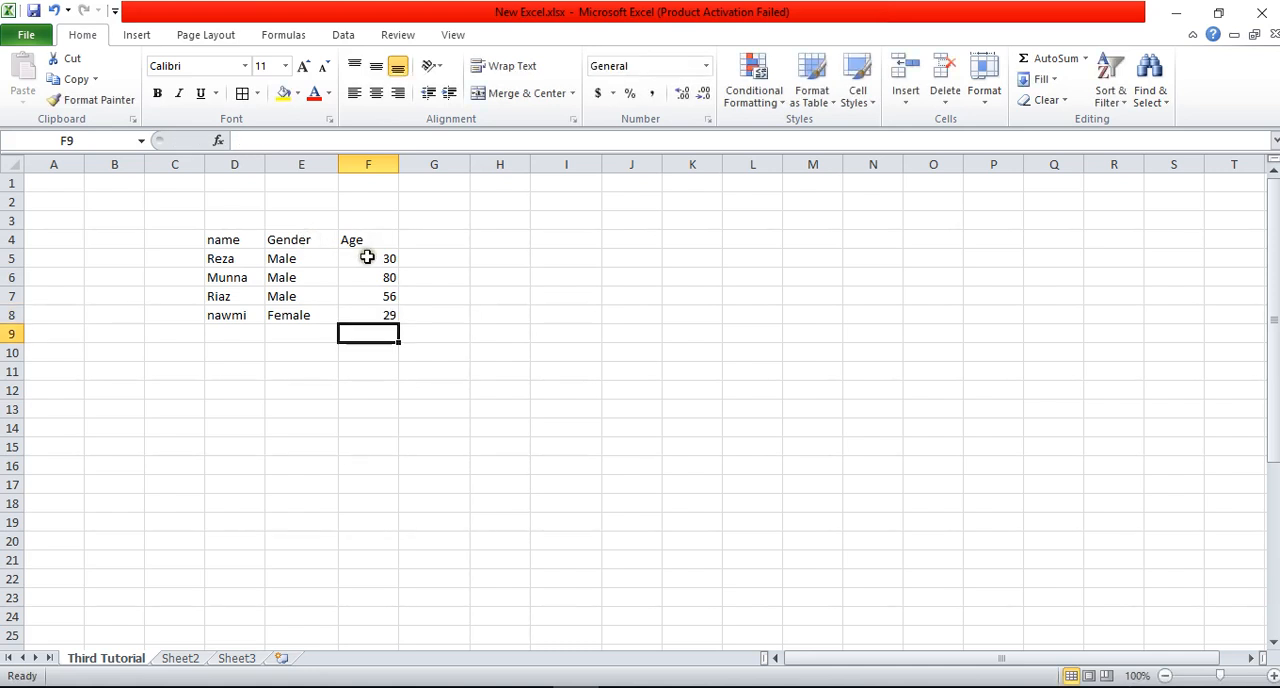
# Step: Widen column D slightly and increase the height of rows 4 to 8 to about double
pyautogui.moveTo(265, 164); pyautogui.dragTo(285, 164)
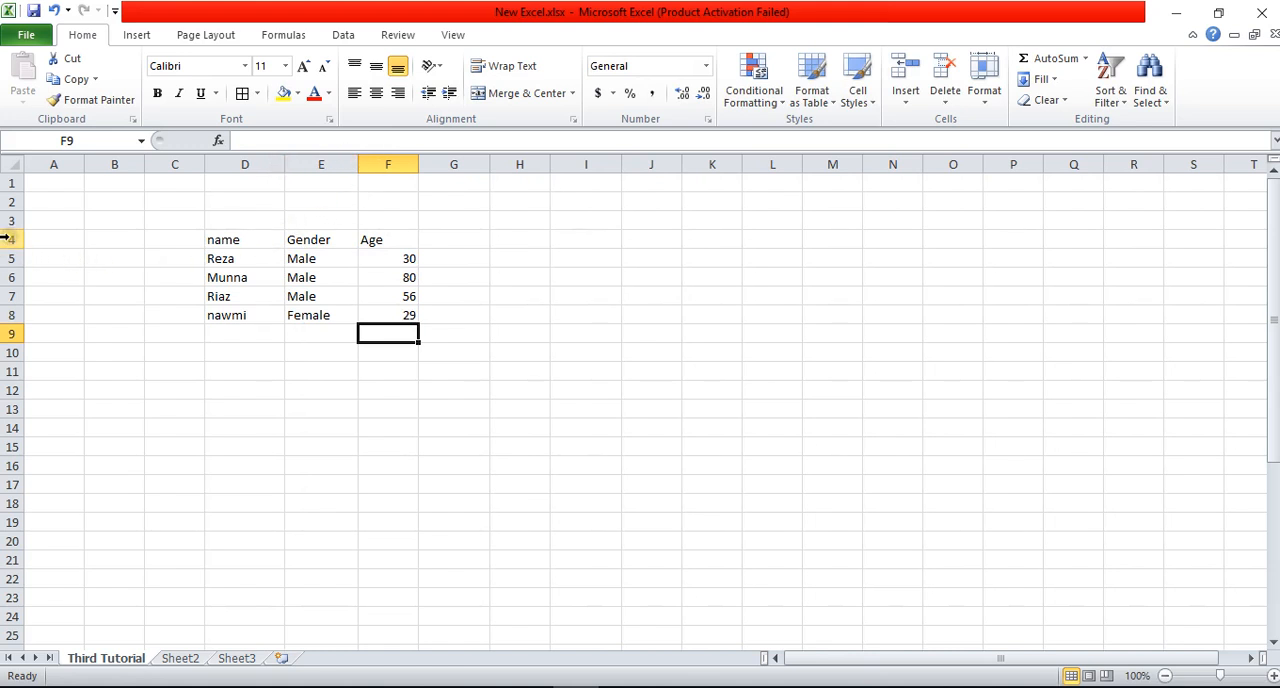
pyautogui.moveTo(5, 238); pyautogui.dragTo(5, 308)
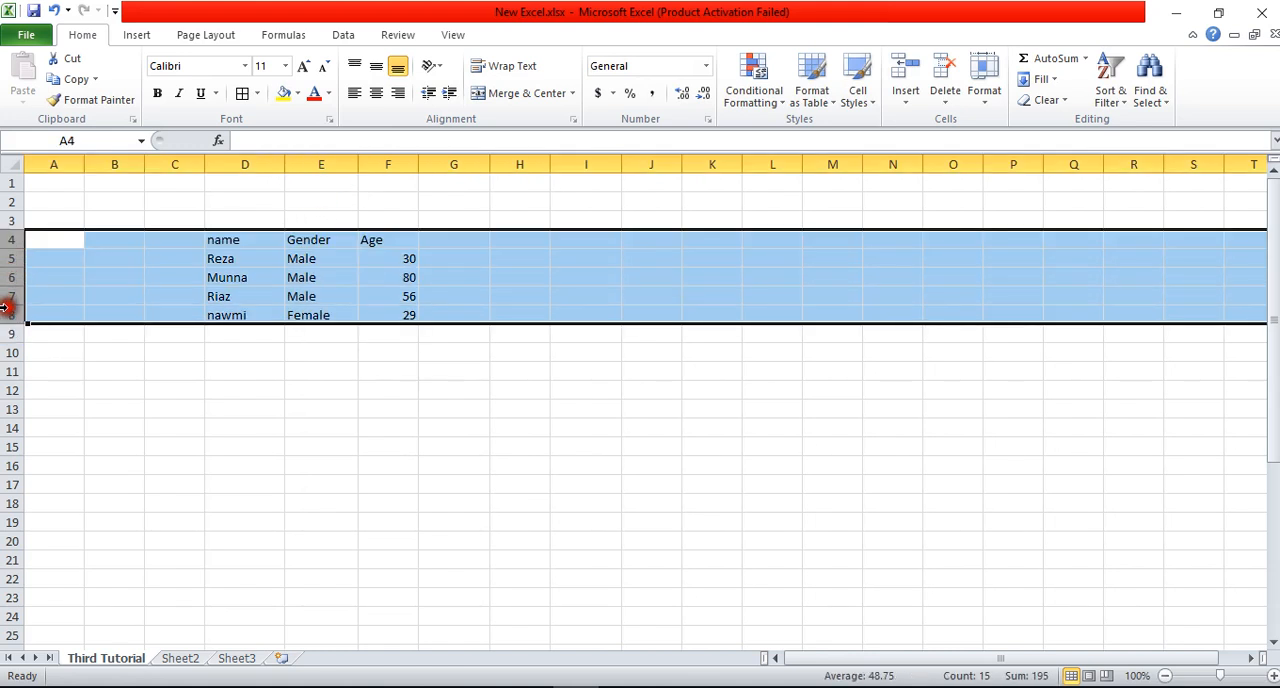
pyautogui.moveTo(5, 249); pyautogui.dragTo(9, 268)
pyautogui.click(648, 292)
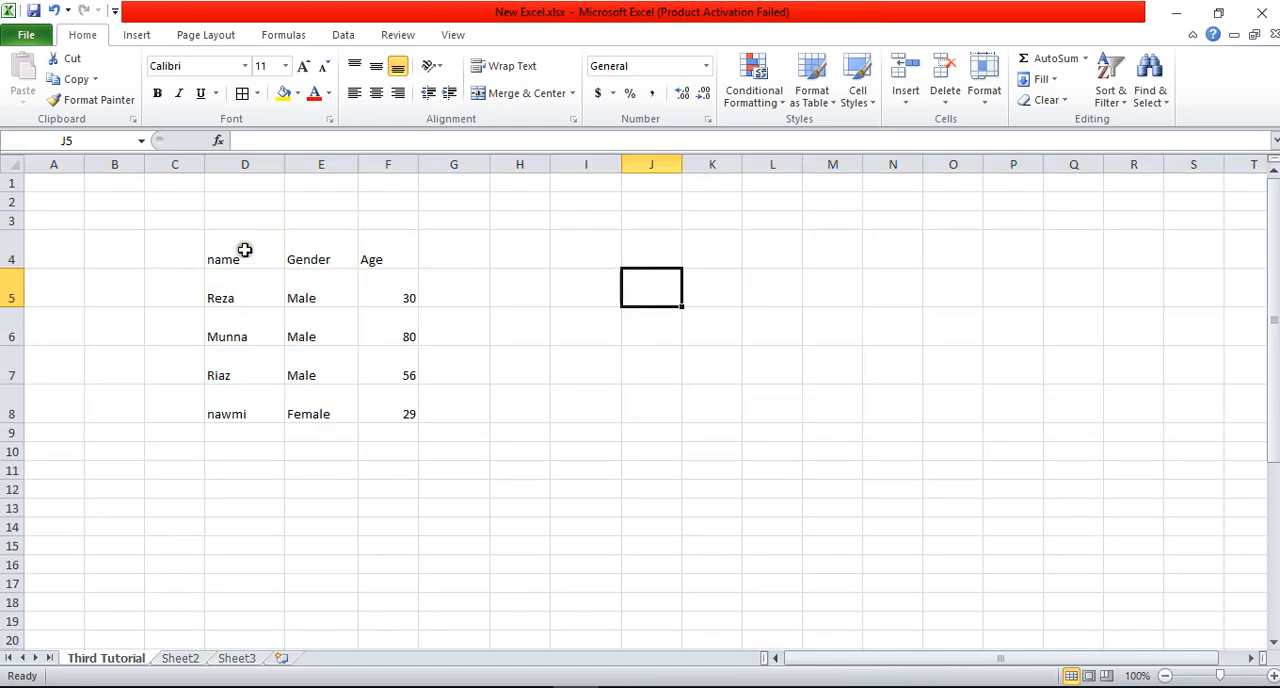
# Step: Zoom the worksheet in to 130% to view the table in D4:F8
pyautogui.moveTo(244, 250); pyautogui.dragTo(388, 412)
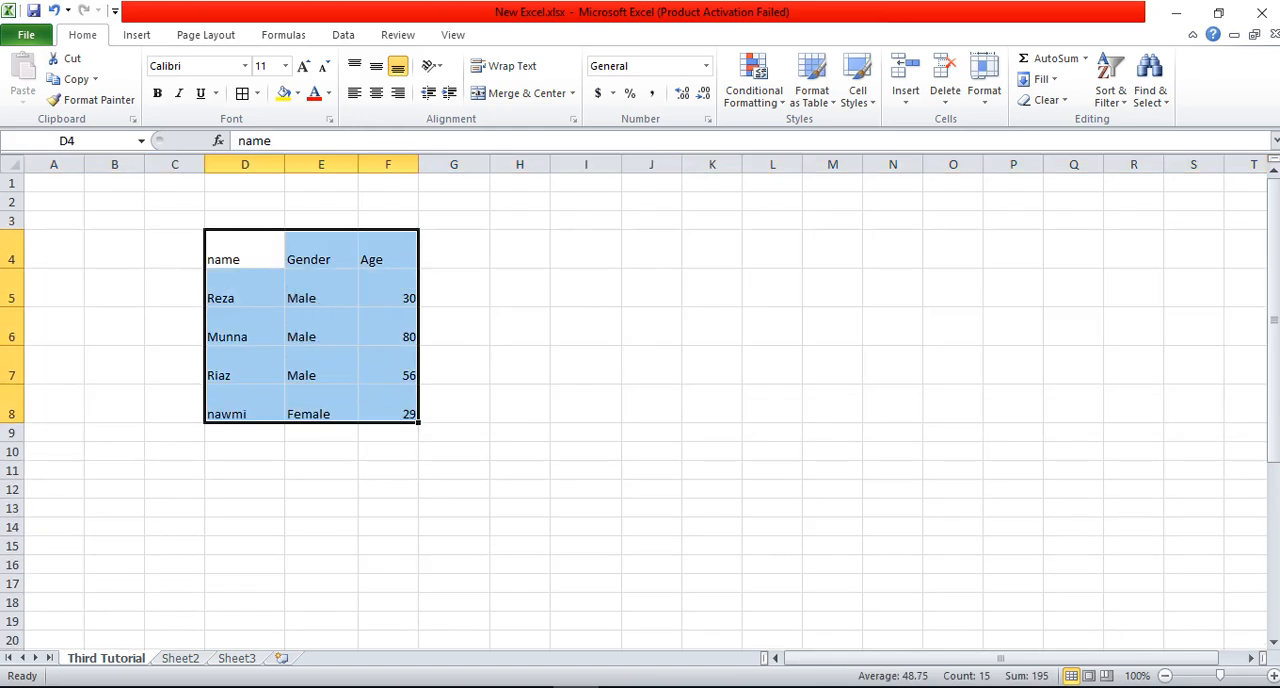
pyautogui.click(1068, 507)
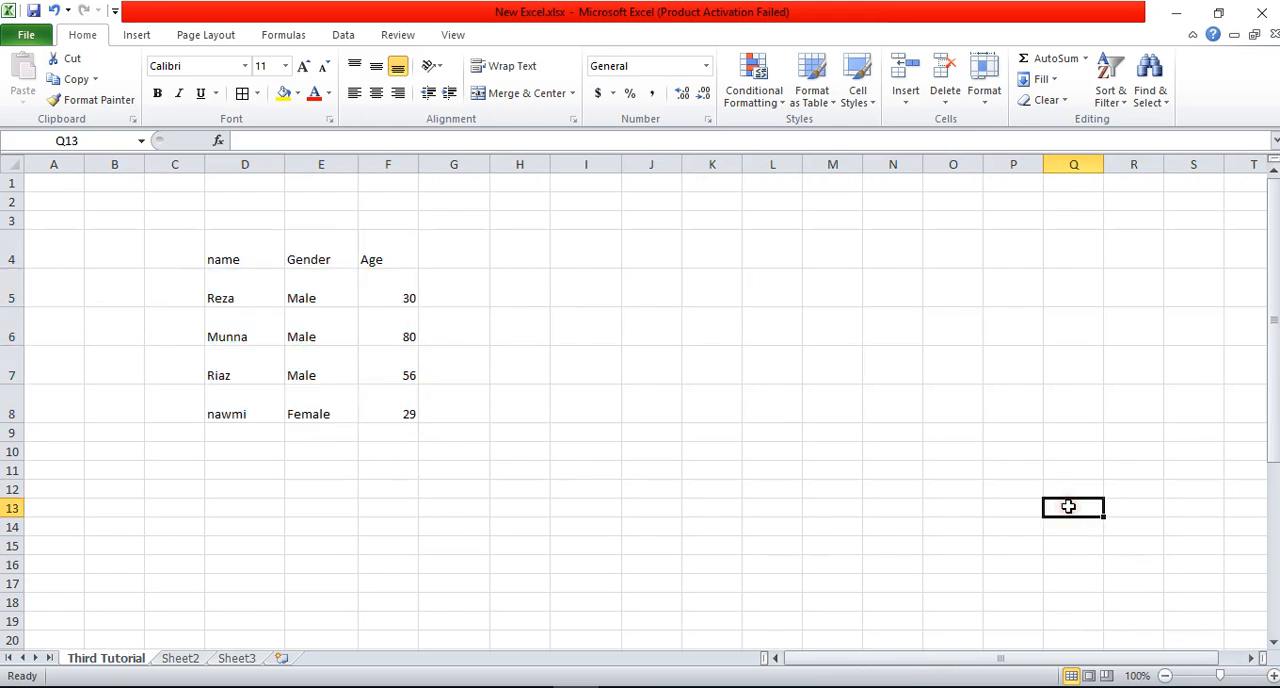
pyautogui.click(1274, 677)
pyautogui.click(1274, 677)
# Step: Middle-align the text of the whole table D4:F8 vertically within its cells
pyautogui.click(1274, 677)
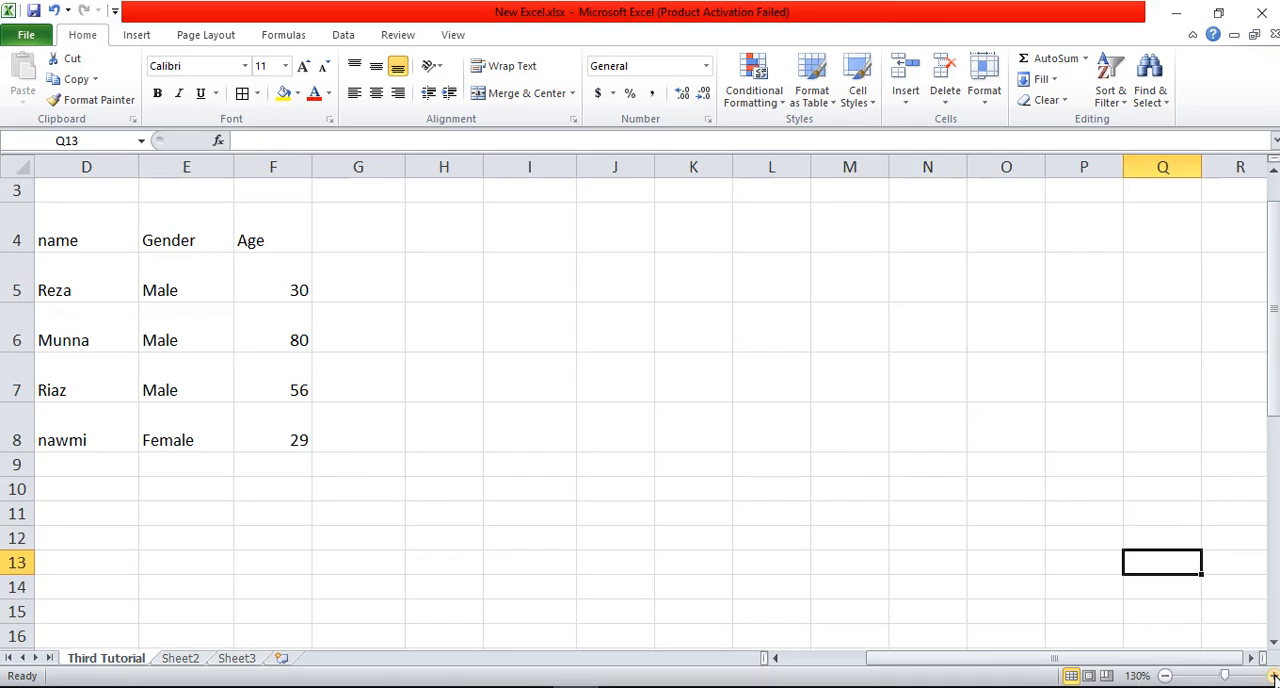
pyautogui.click(1274, 677)
pyautogui.moveTo(1066, 660); pyautogui.dragTo(1035, 660)
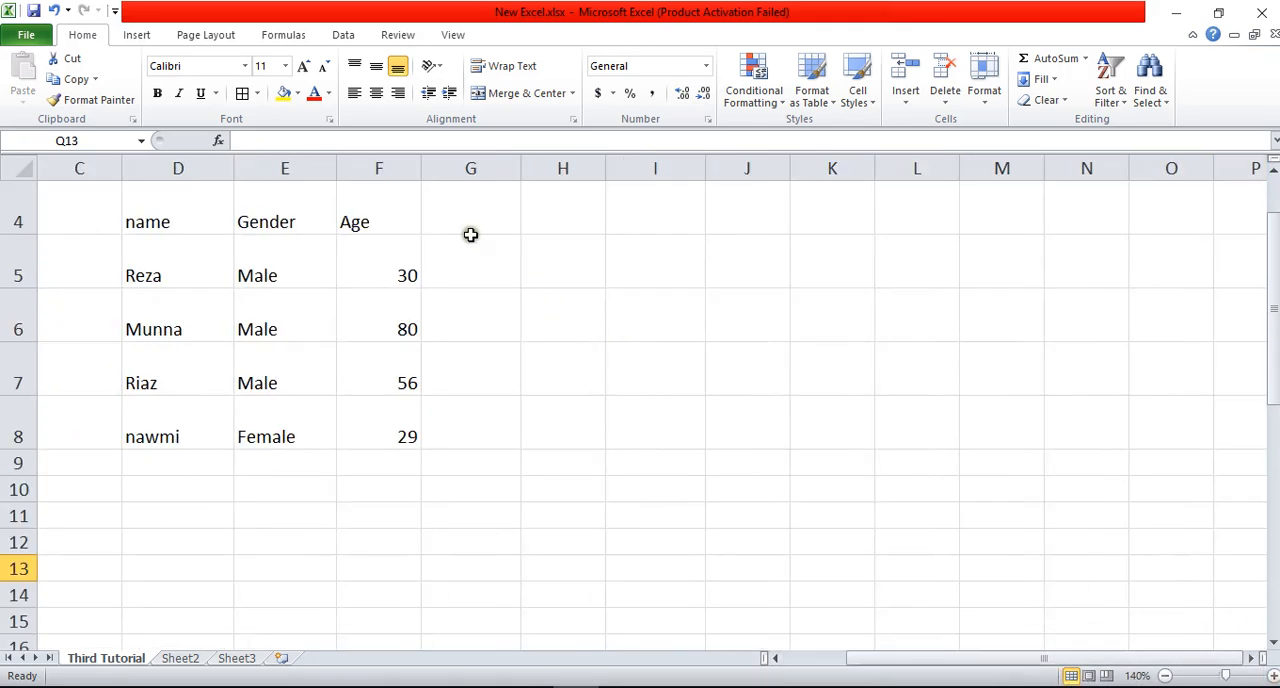
pyautogui.scroll(1, 470, 234)
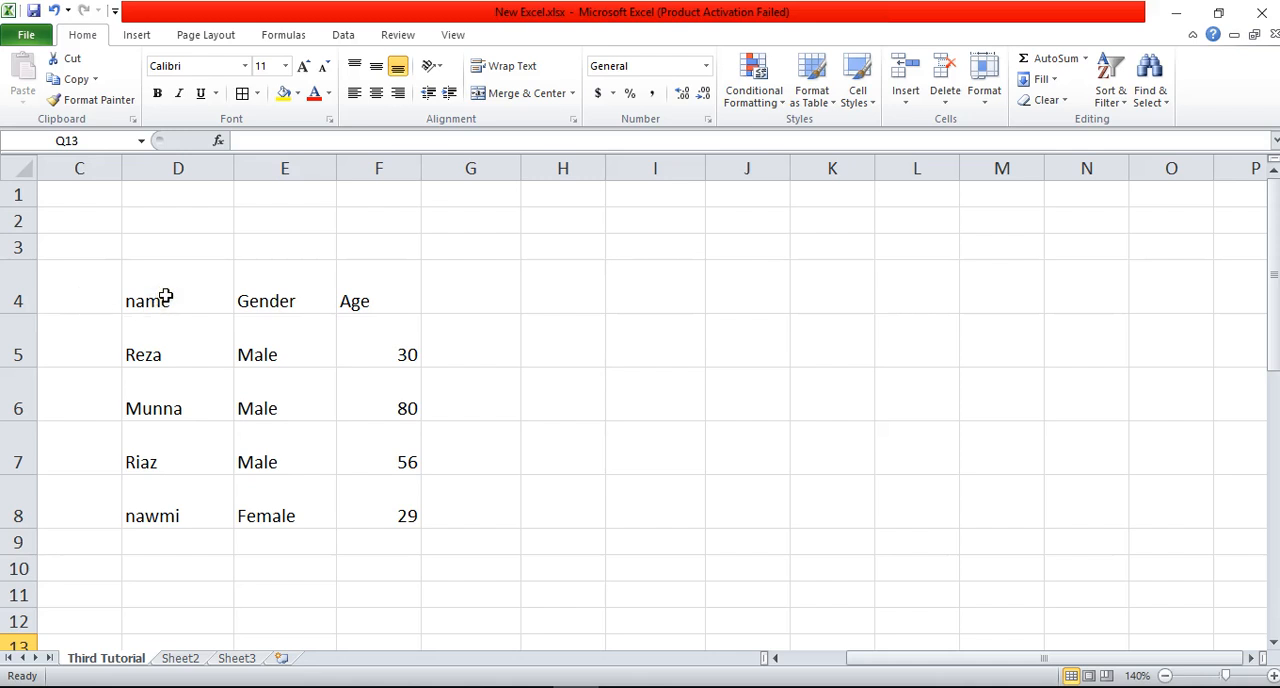
pyautogui.moveTo(166, 296); pyautogui.dragTo(368, 475)
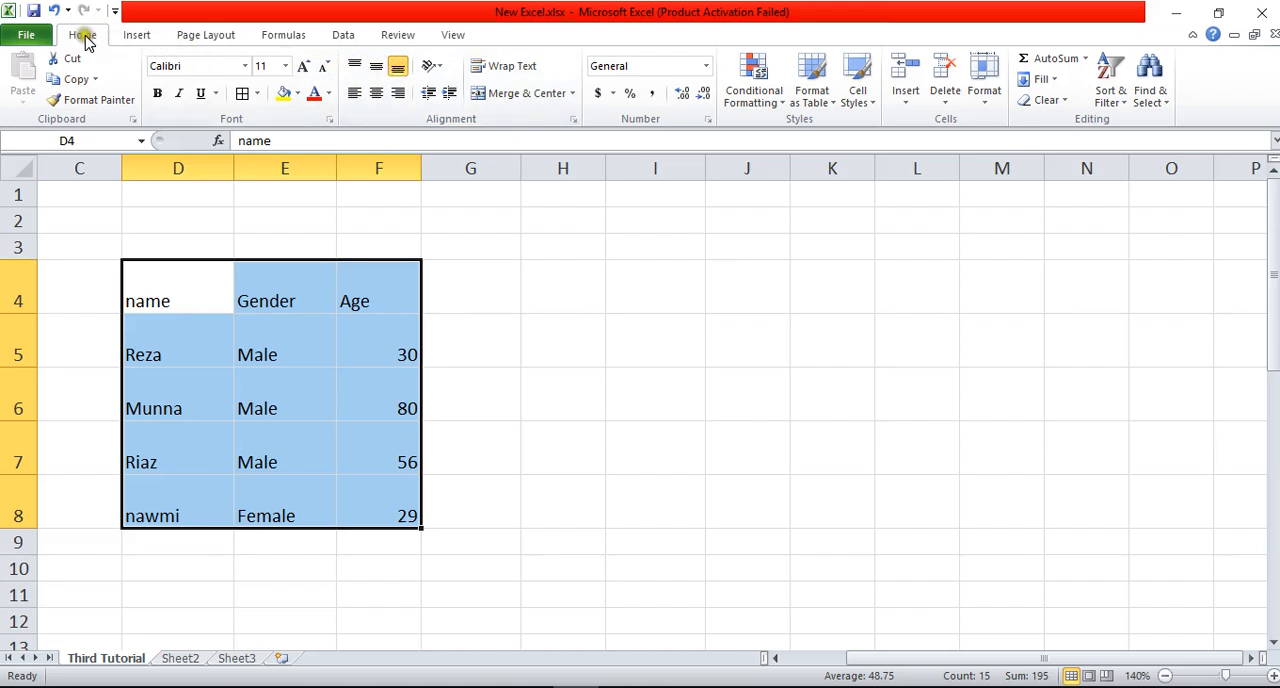
pyautogui.click(137, 36)
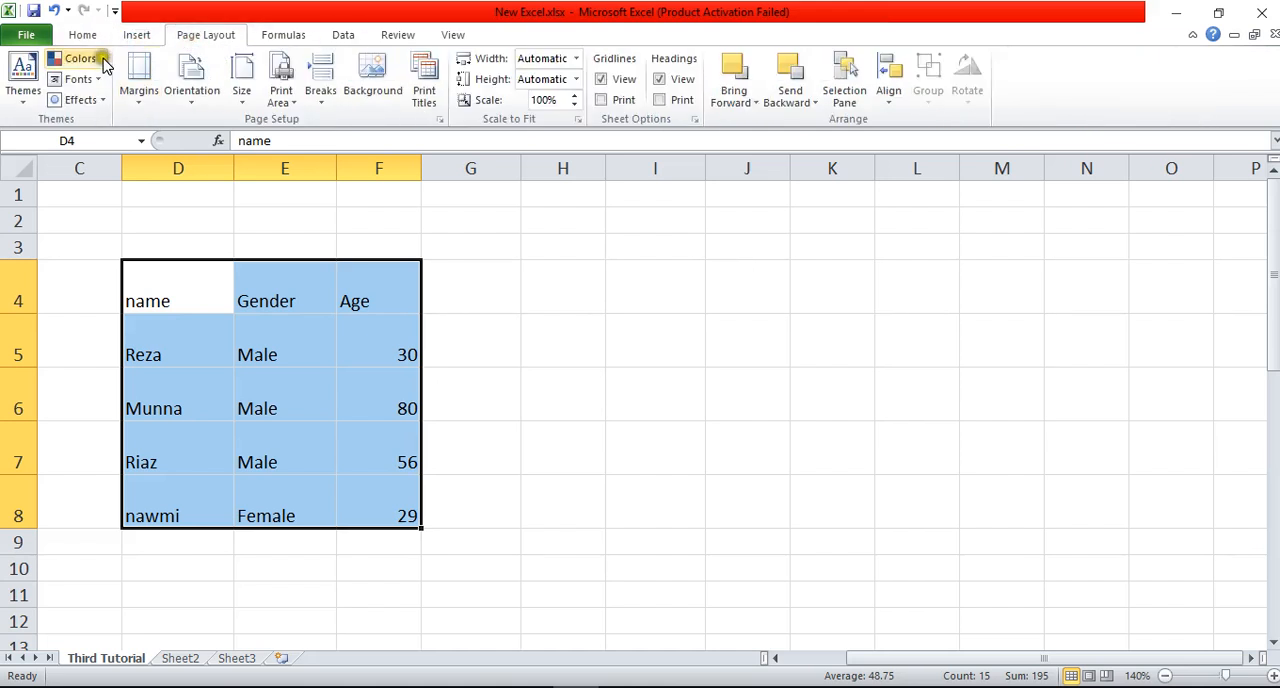
pyautogui.click(84, 38)
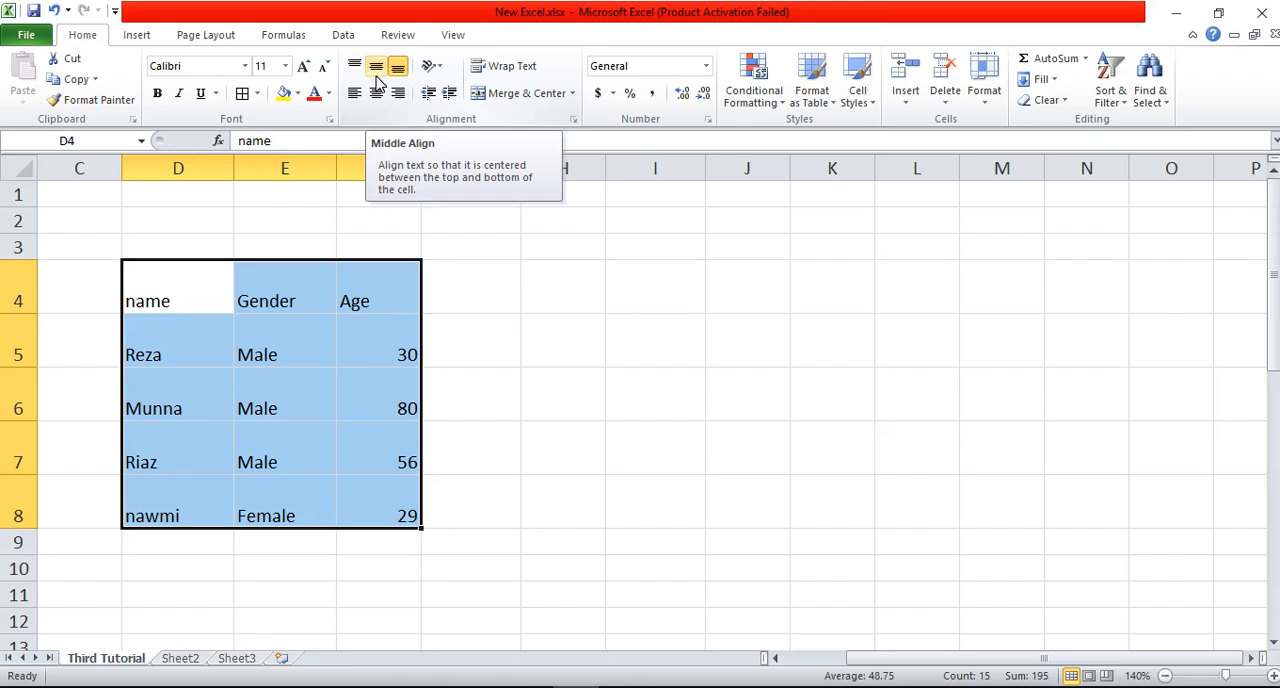
pyautogui.click(379, 70)
pyautogui.click(208, 426)
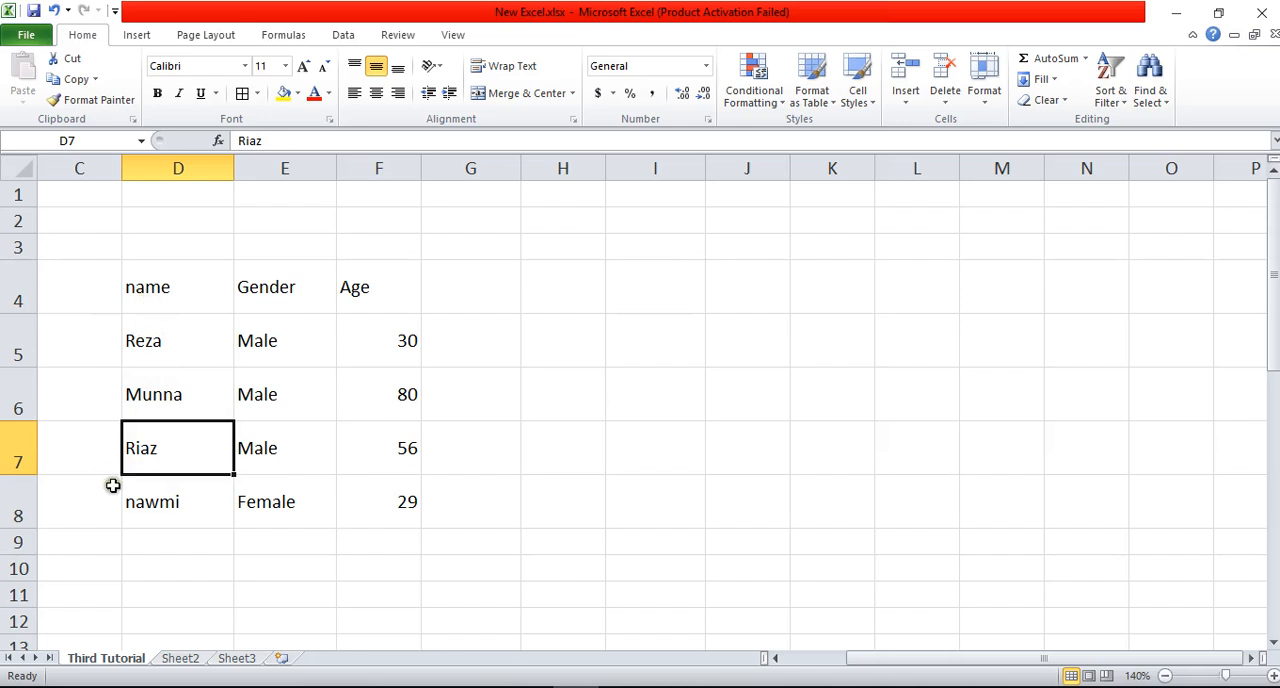
# Step: Center the text of the table D4:F8 horizontally
pyautogui.moveTo(172, 287); pyautogui.dragTo(374, 506)
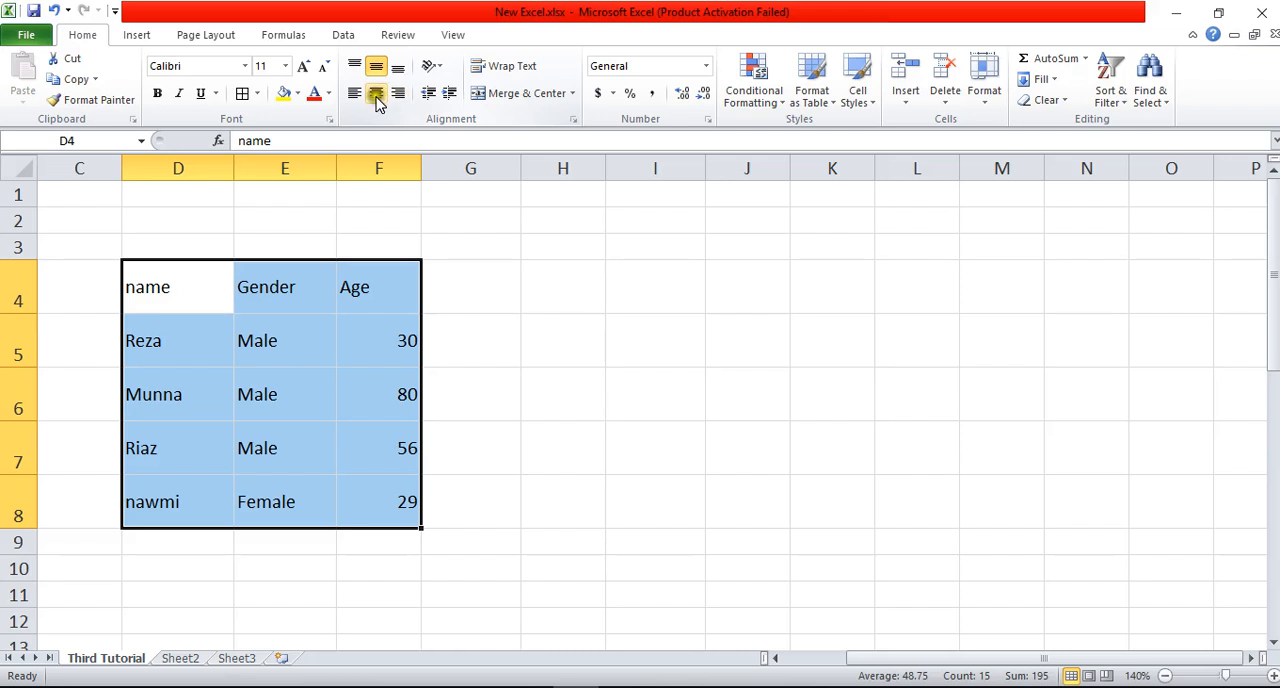
pyautogui.click(377, 96)
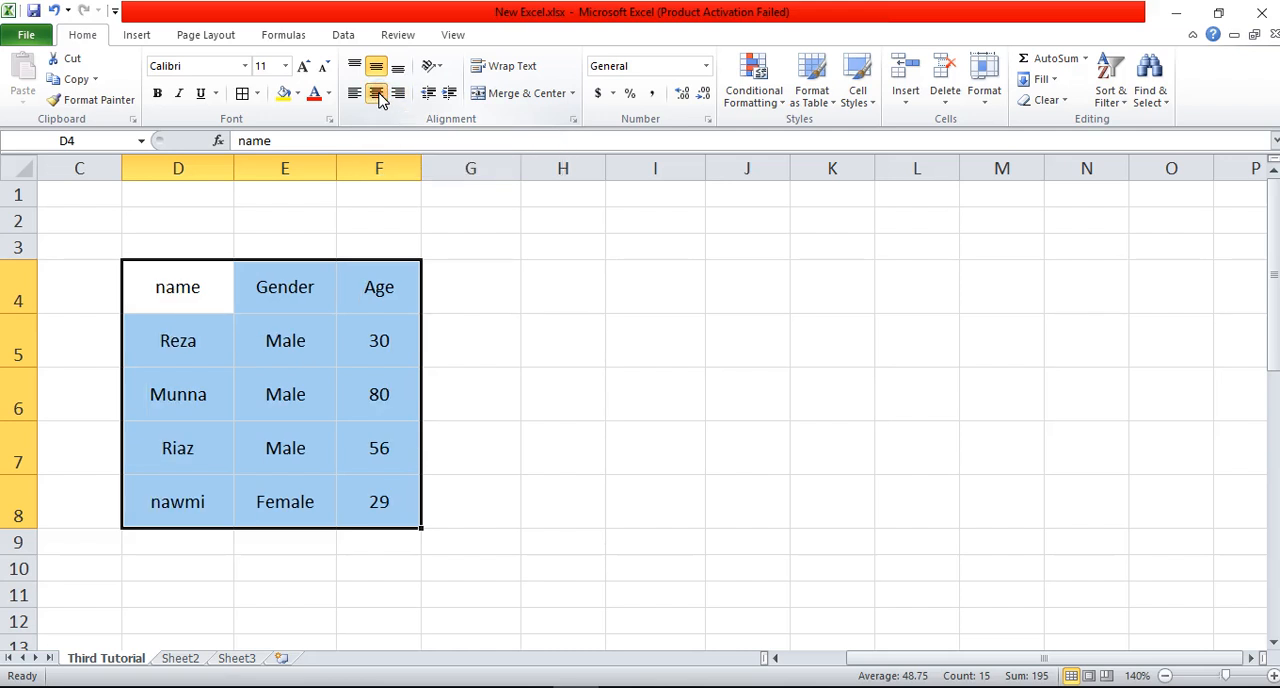
pyautogui.click(580, 404)
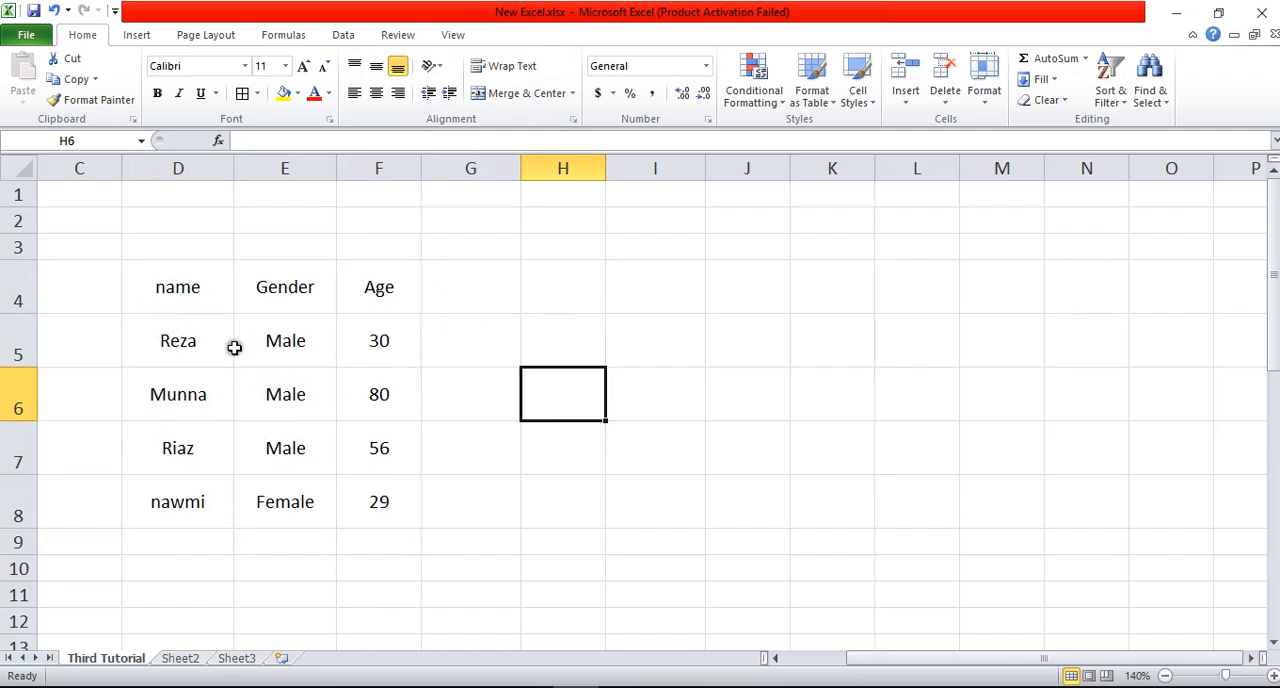
# Step: Make the headings in D4:F4 bold and apply All Borders to the table D4:F8
pyautogui.moveTo(172, 287); pyautogui.dragTo(393, 284)
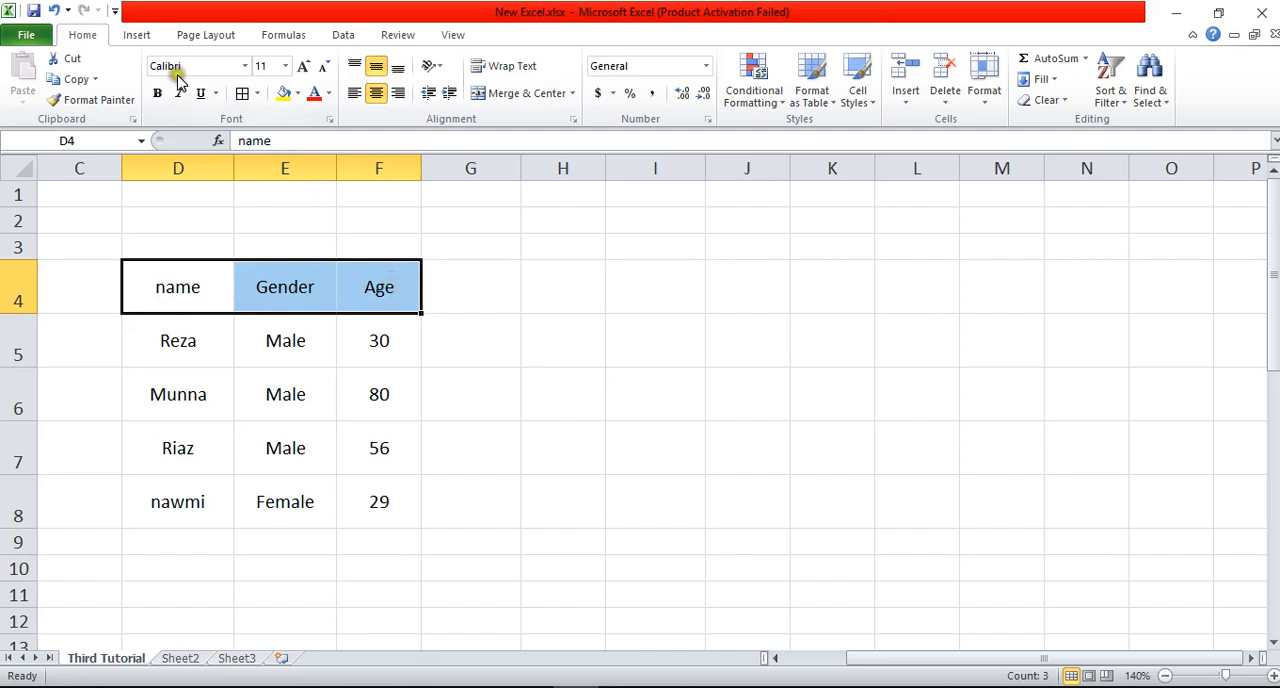
pyautogui.click(157, 93)
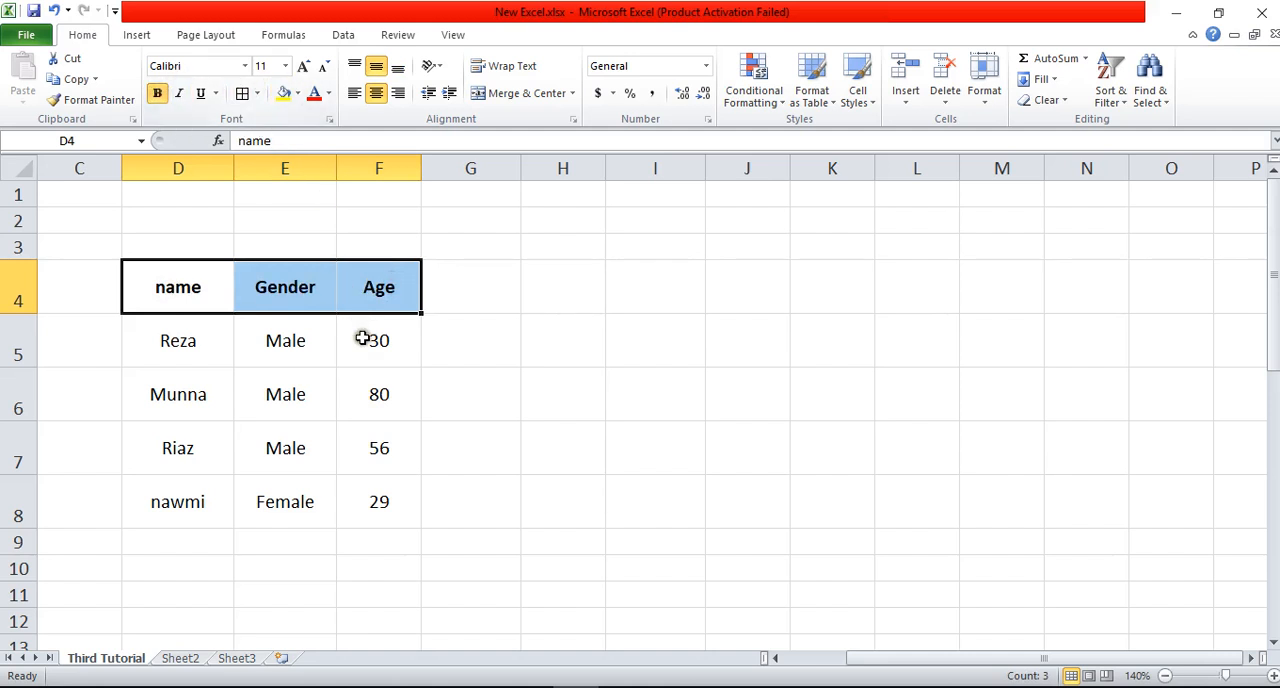
pyautogui.moveTo(180, 305); pyautogui.dragTo(378, 510)
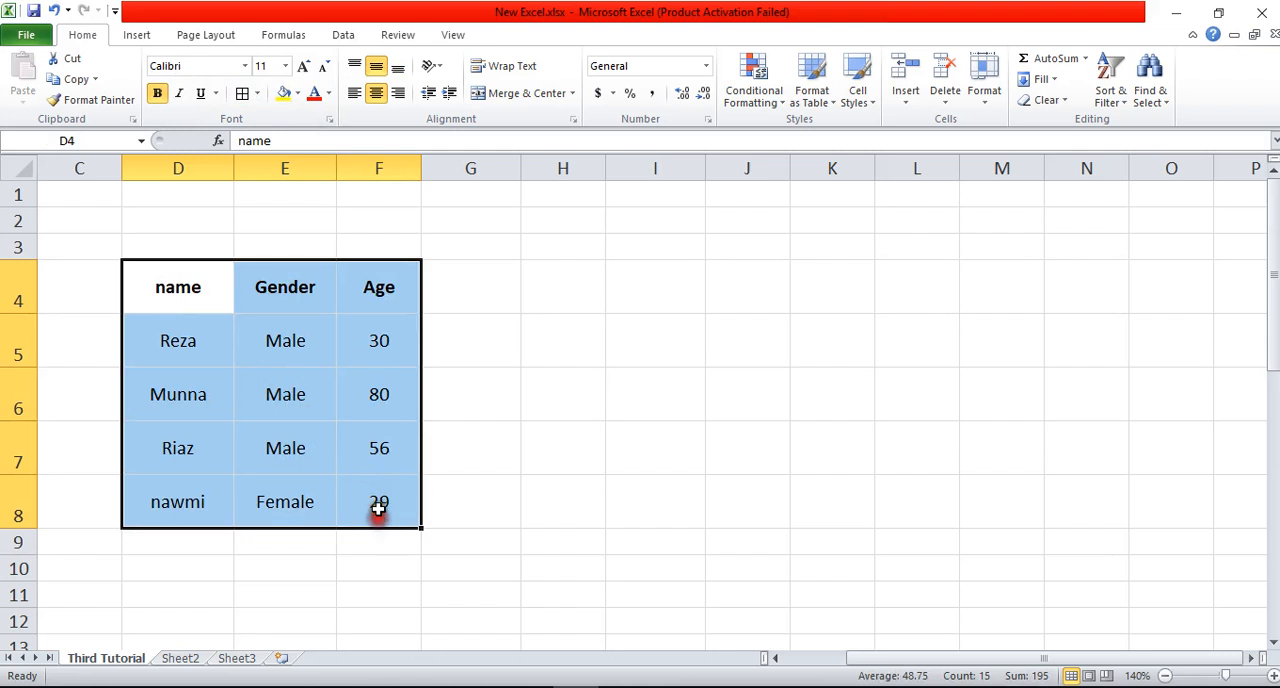
pyautogui.click(257, 93)
pyautogui.click(295, 243)
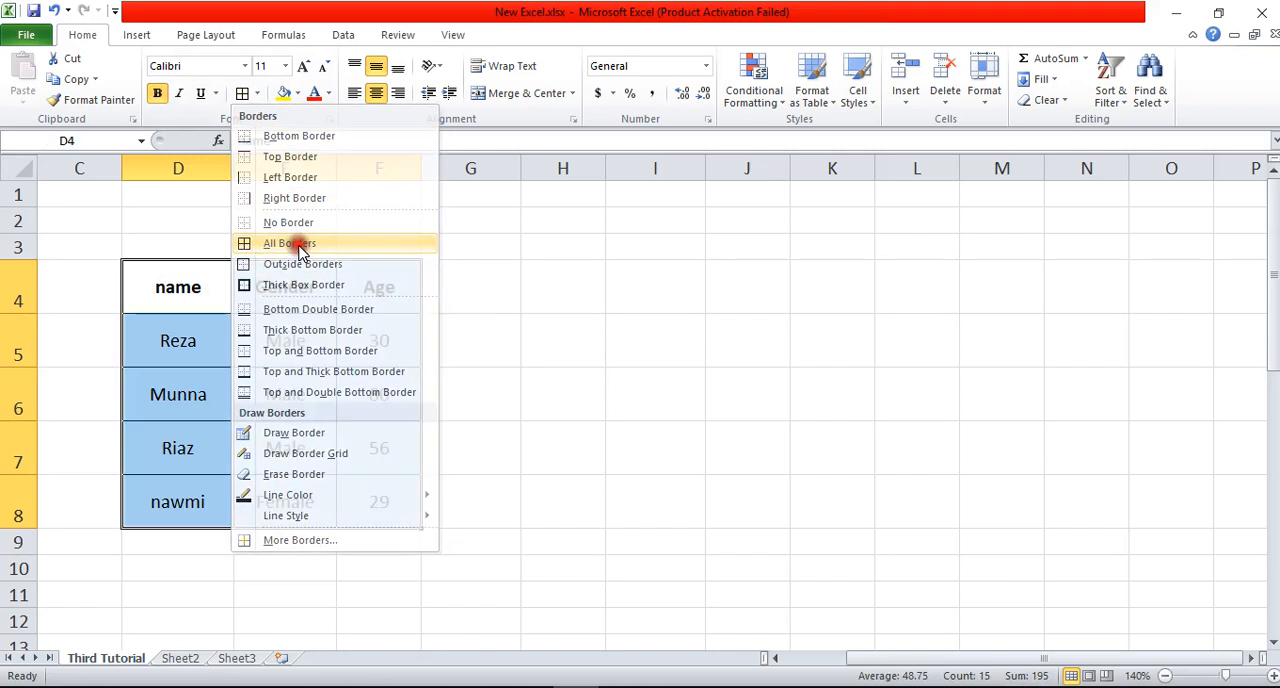
pyautogui.click(553, 382)
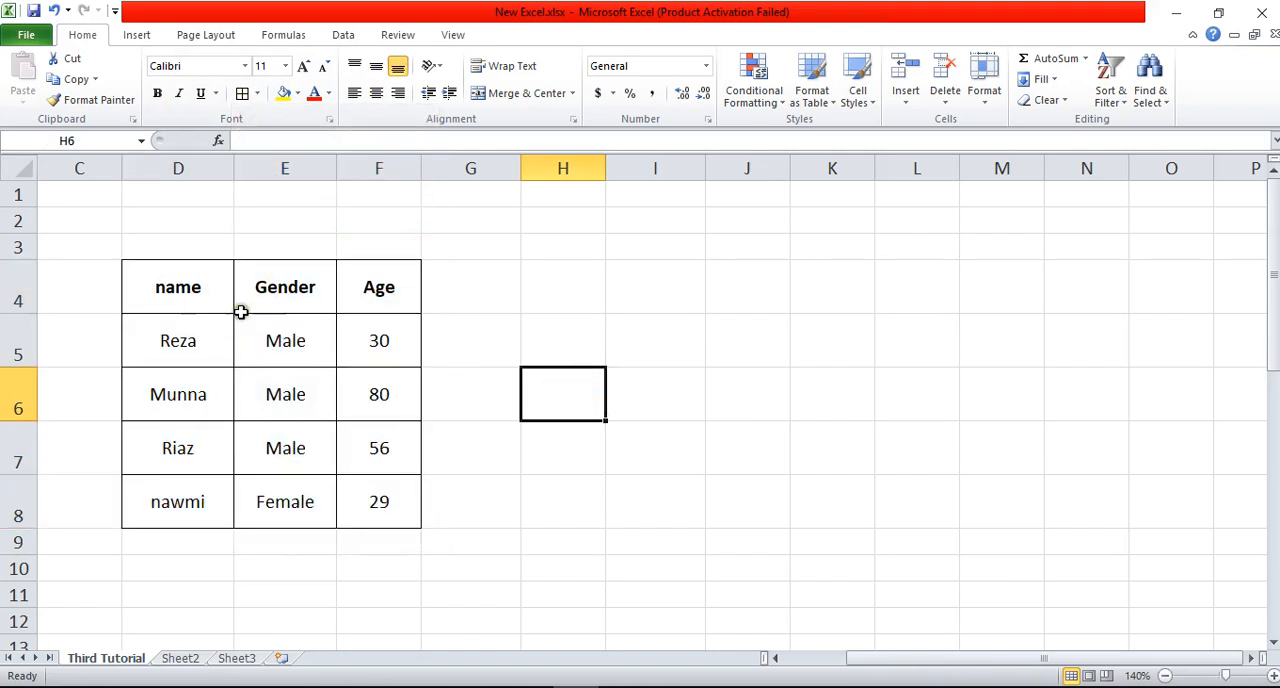
pyautogui.click(460, 431)
pyautogui.moveTo(220, 285); pyautogui.dragTo(368, 493)
pyautogui.click(583, 363)
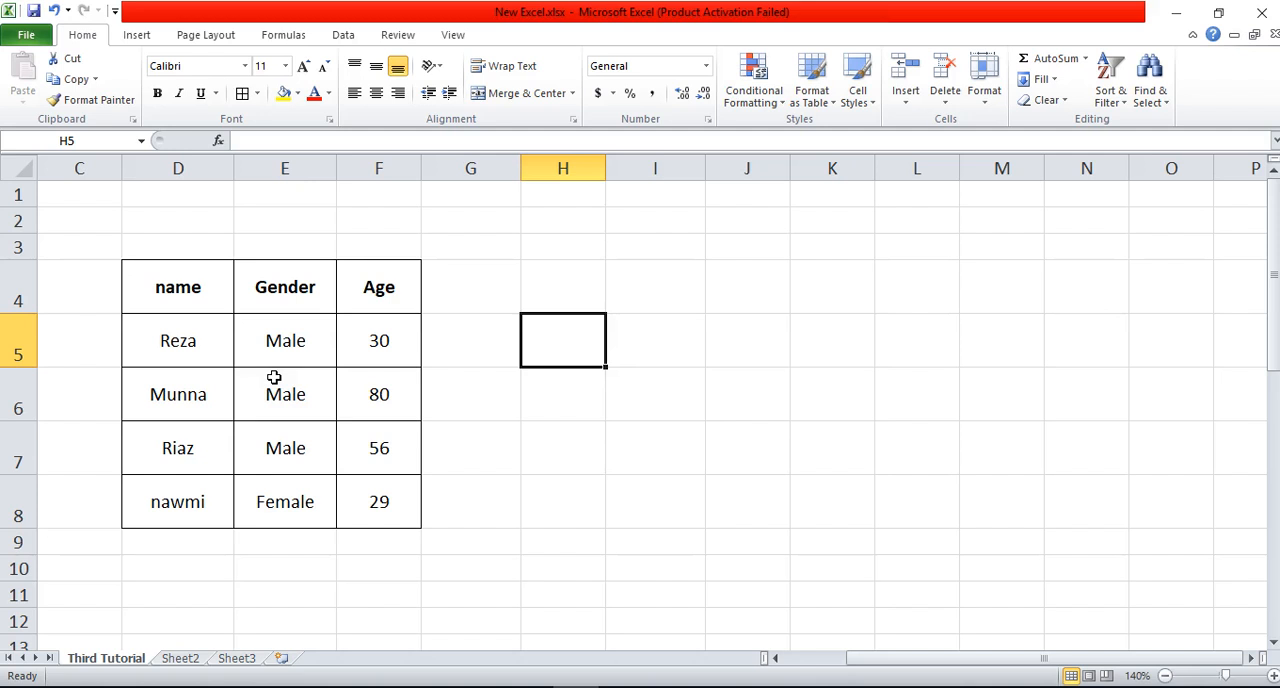
# Step: Demonstrate horizontal alignment on D4:F8 by aligning the text right and finally left
pyautogui.moveTo(190, 305); pyautogui.dragTo(350, 490)
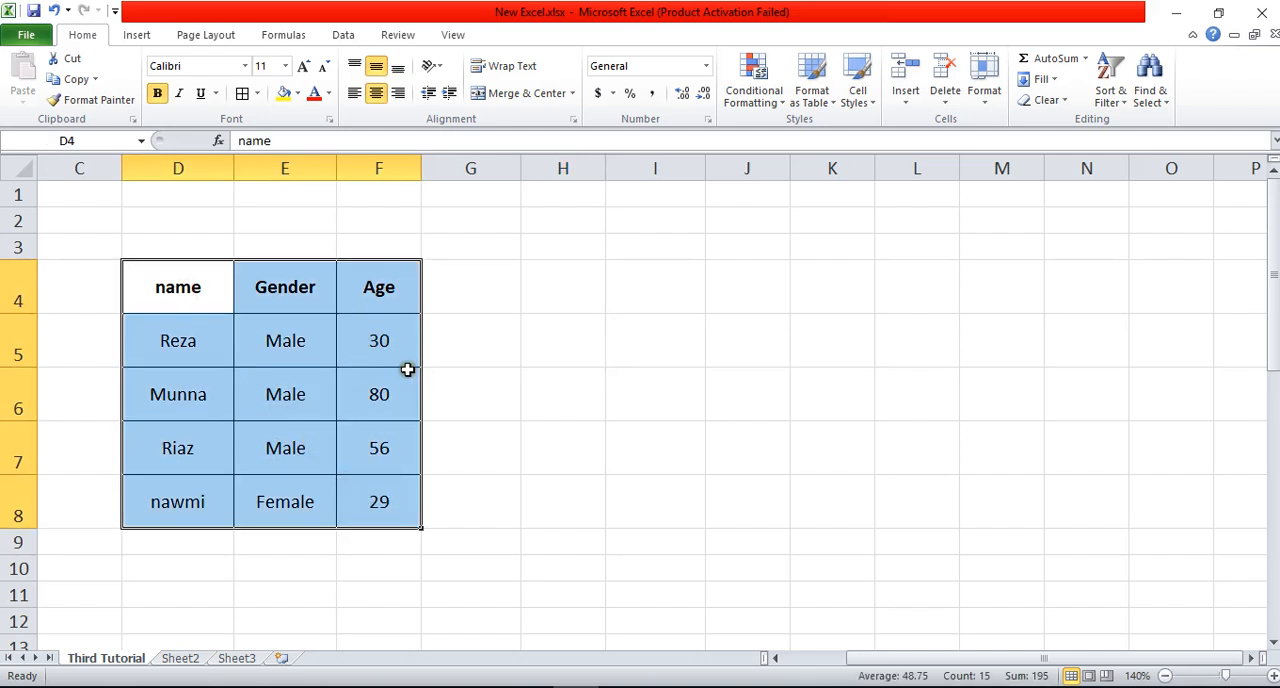
pyautogui.click(404, 98)
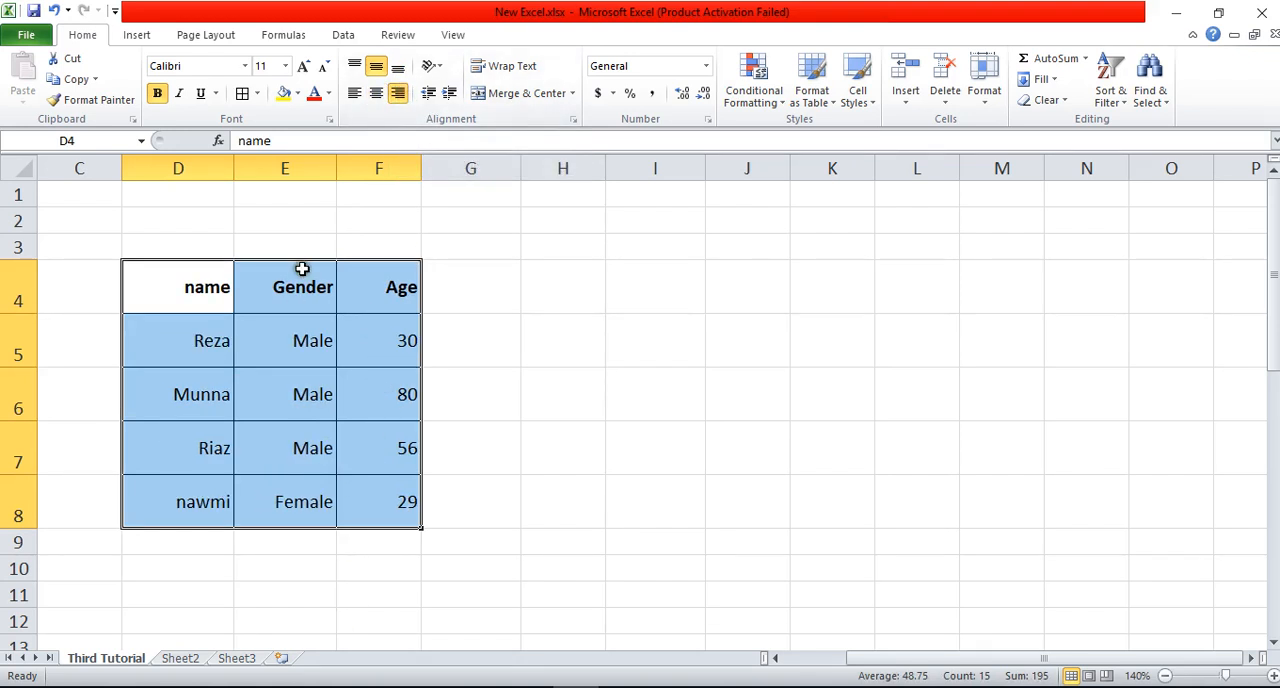
pyautogui.click(356, 93)
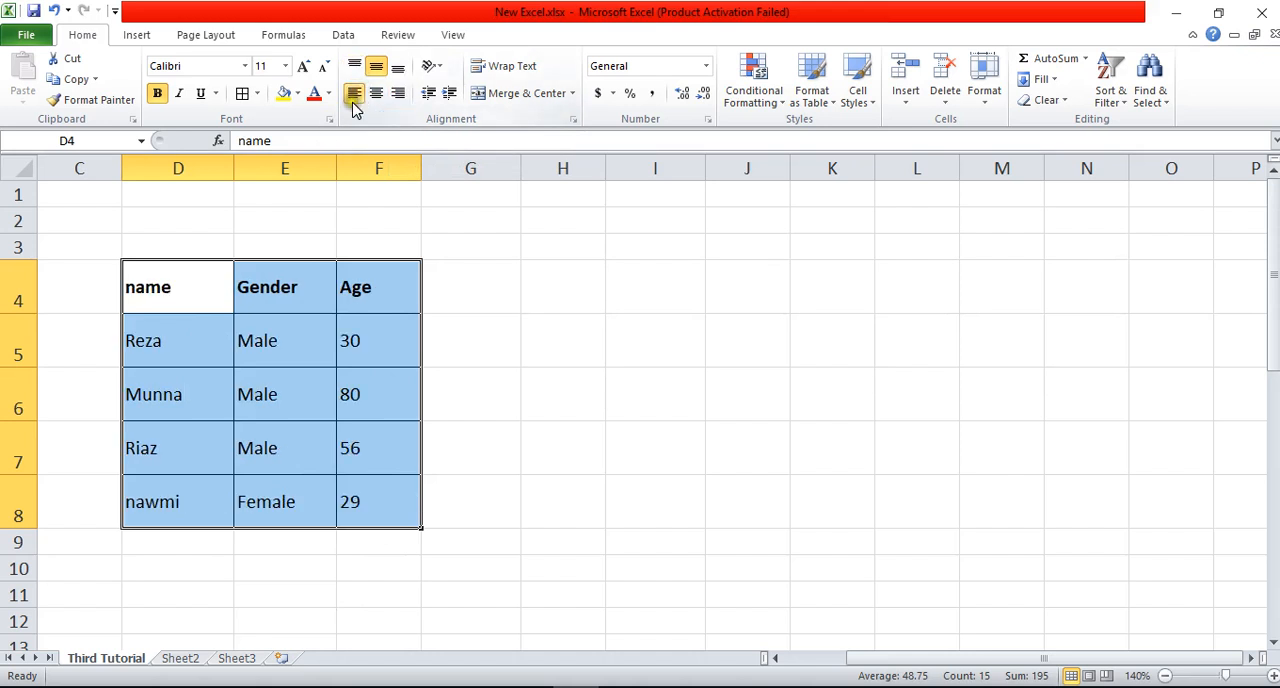
pyautogui.click(175, 310)
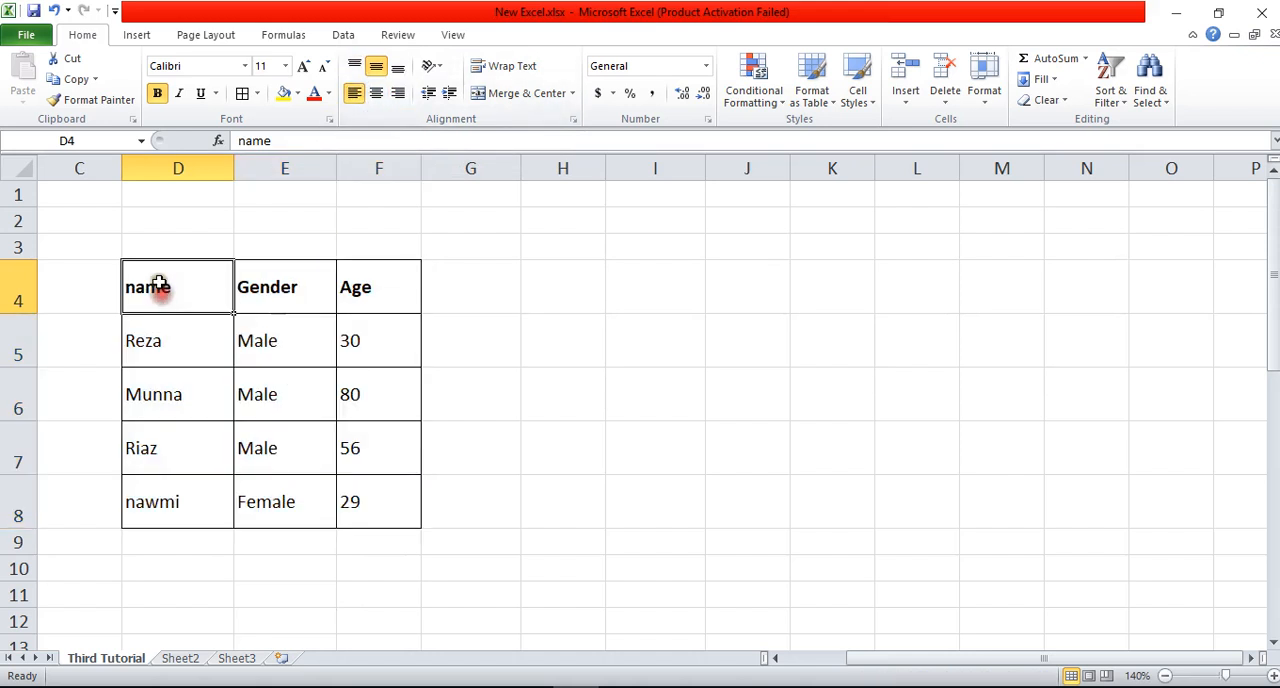
pyautogui.click(165, 341)
# Step: Top-align the headings in D4:F4 to compare them with the rows in D5:F8
pyautogui.moveTo(177, 289); pyautogui.dragTo(356, 297)
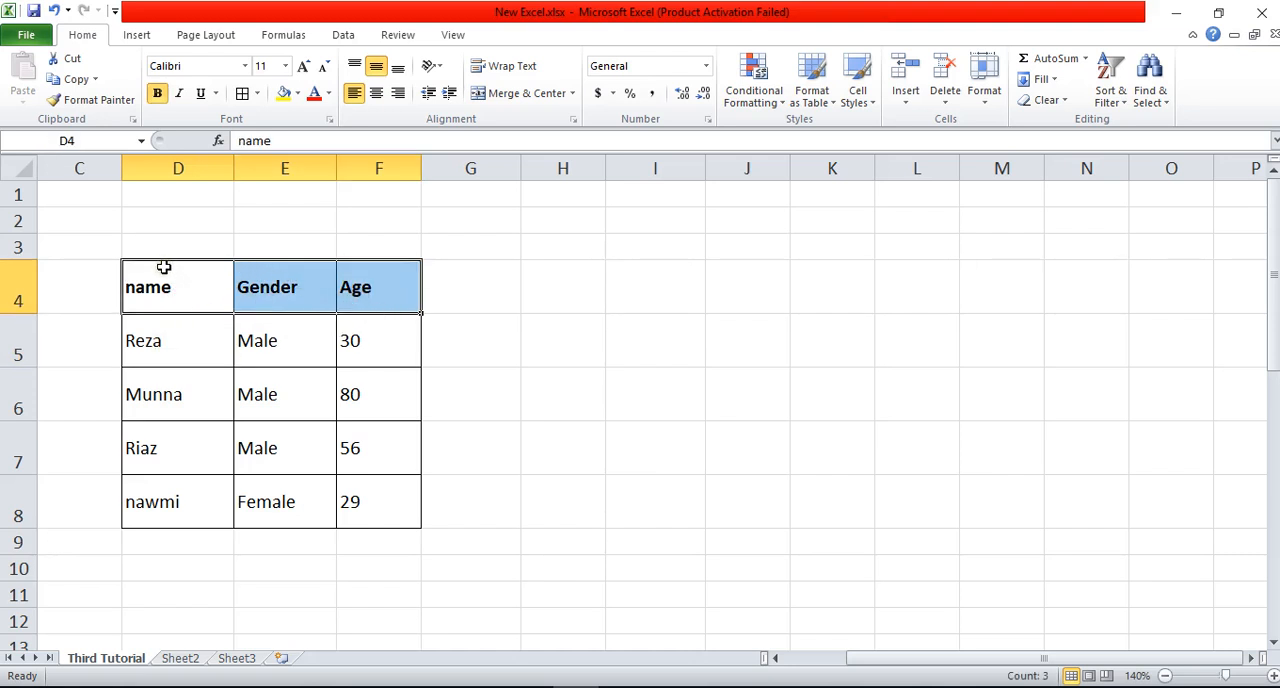
pyautogui.click(354, 65)
pyautogui.click(555, 384)
pyautogui.moveTo(163, 292); pyautogui.dragTo(357, 287)
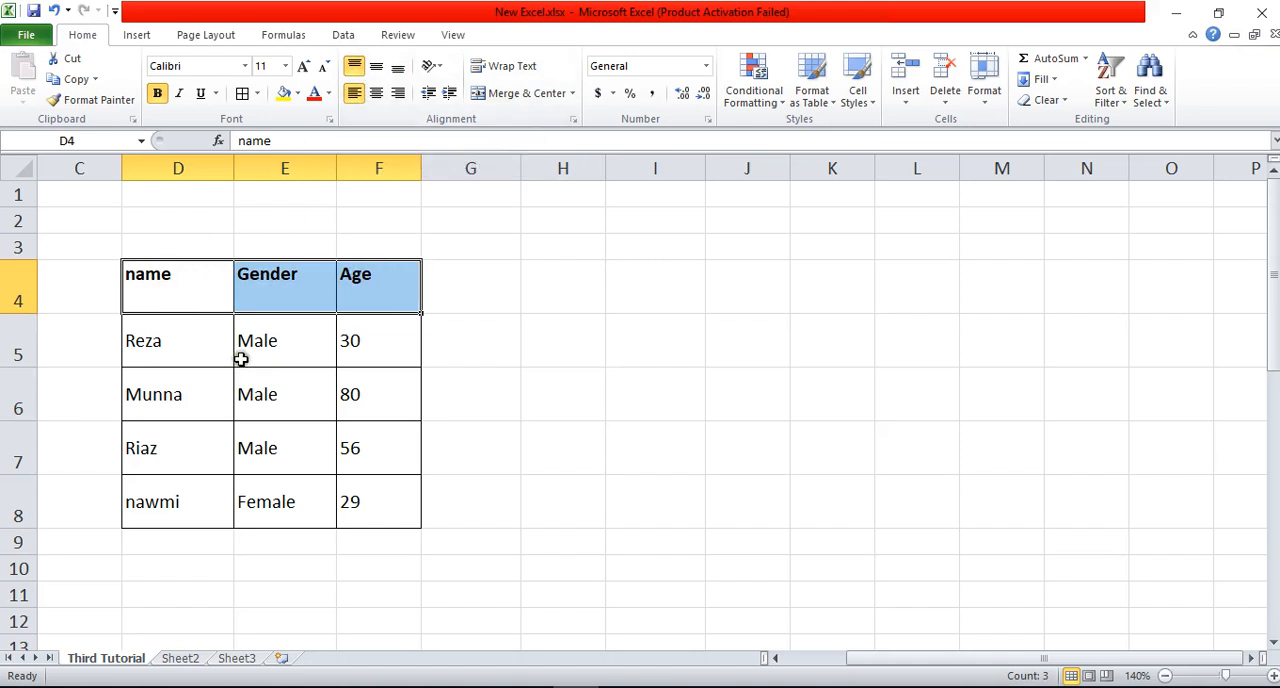
pyautogui.moveTo(217, 349); pyautogui.dragTo(391, 497)
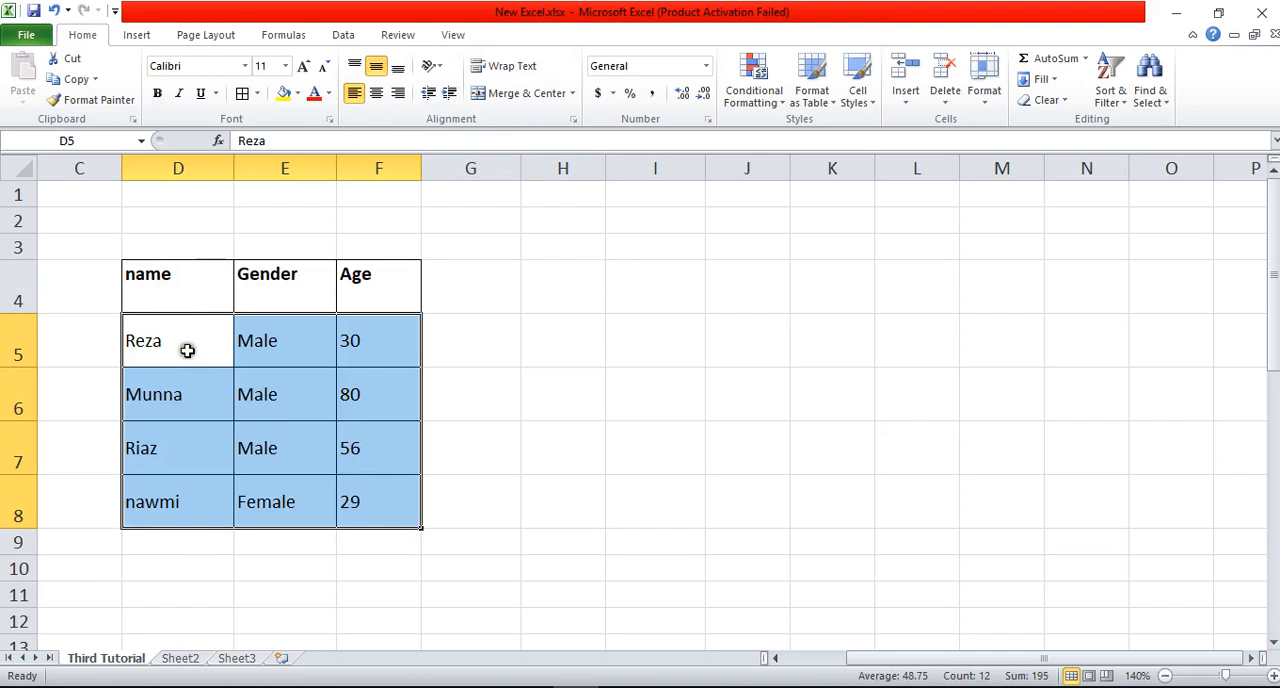
pyautogui.click(757, 333)
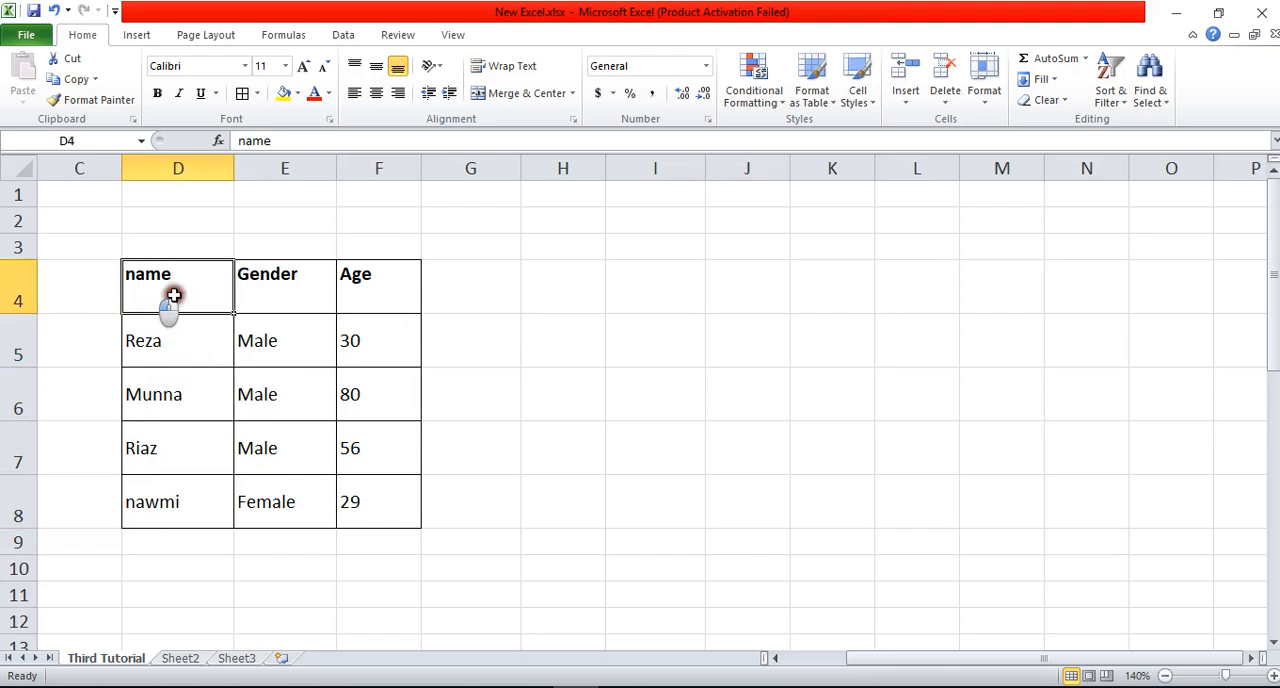
# Step: Bottom-align the headings in D4:F4 within their cells
pyautogui.moveTo(174, 291); pyautogui.dragTo(350, 285)
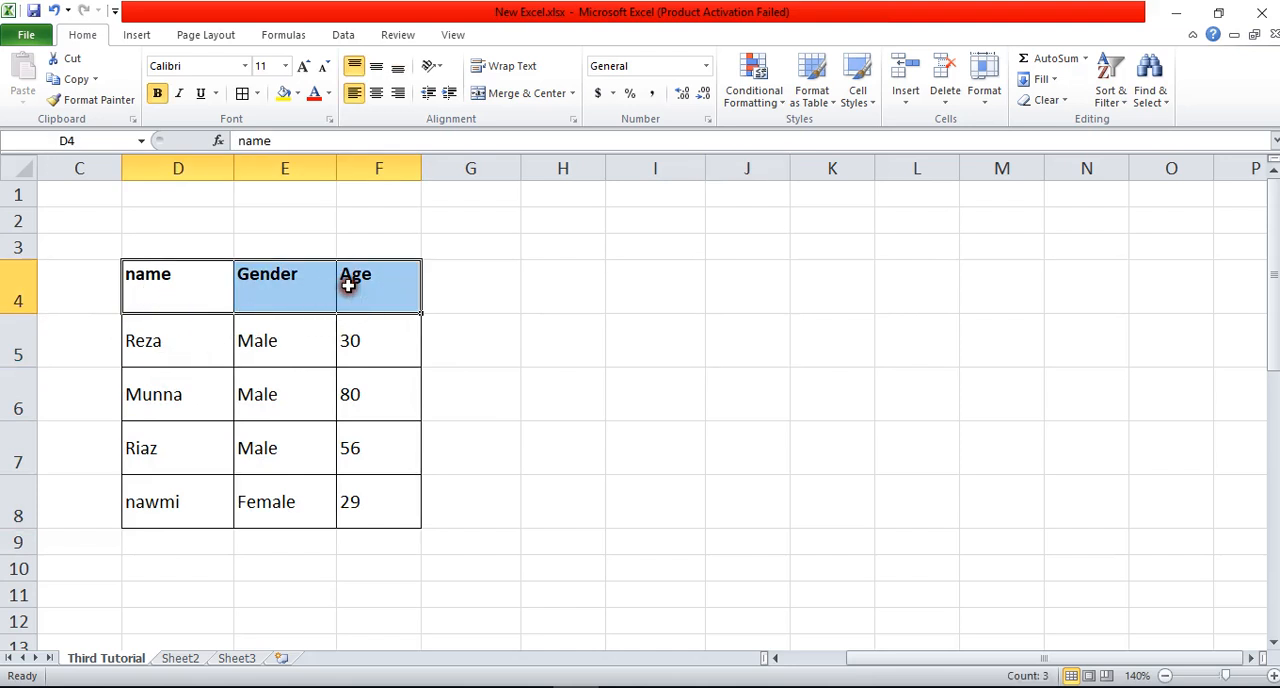
pyautogui.click(398, 68)
pyautogui.click(549, 377)
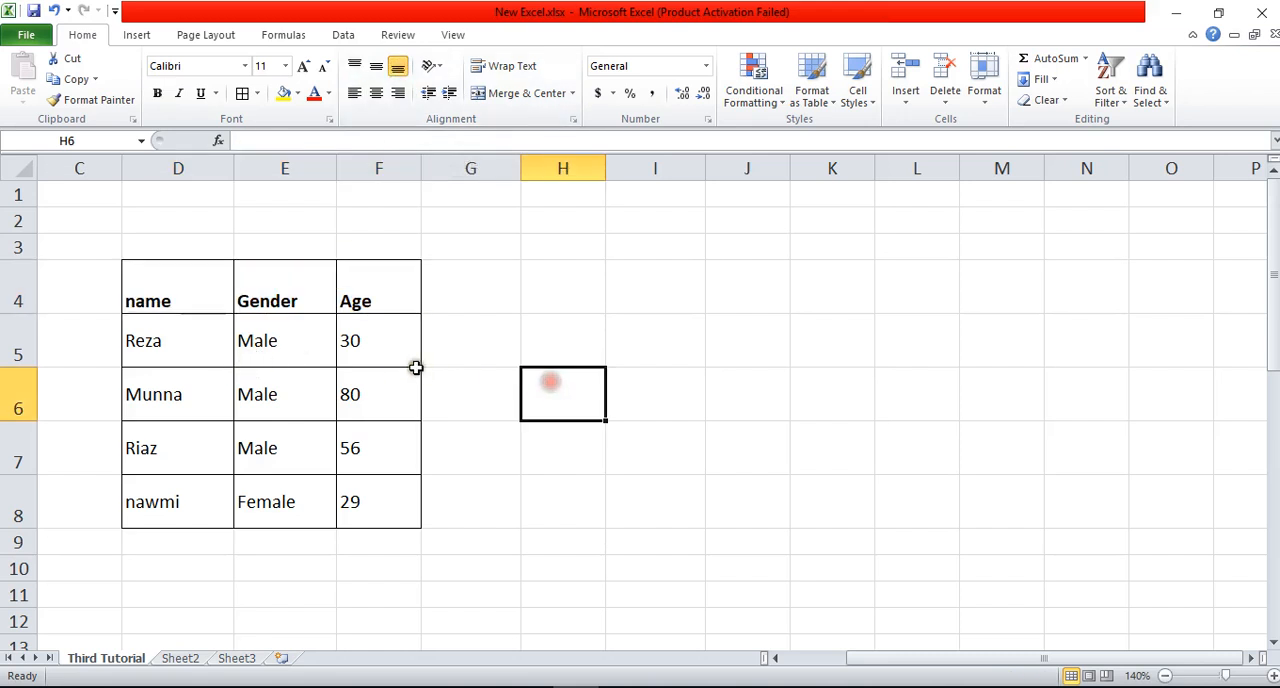
# Step: Set the vertical alignment of the headings in D4:F4 to Middle Align
pyautogui.moveTo(226, 297); pyautogui.dragTo(391, 276)
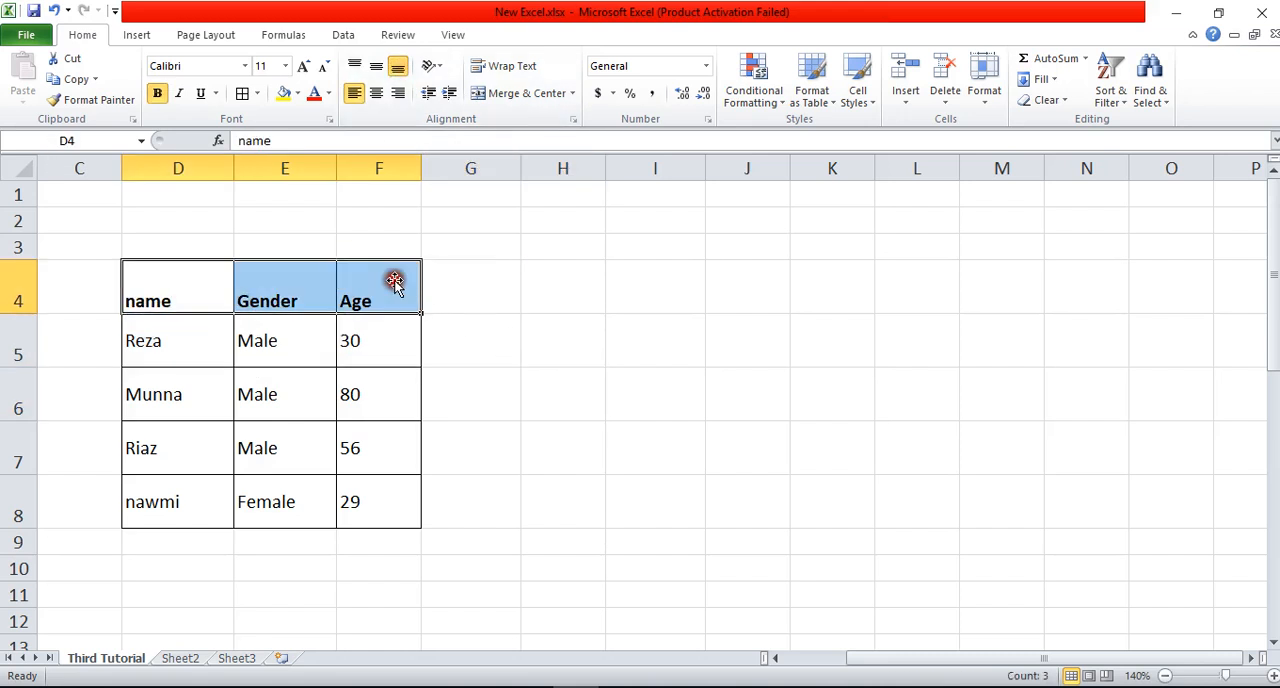
pyautogui.click(376, 65)
pyautogui.click(560, 308)
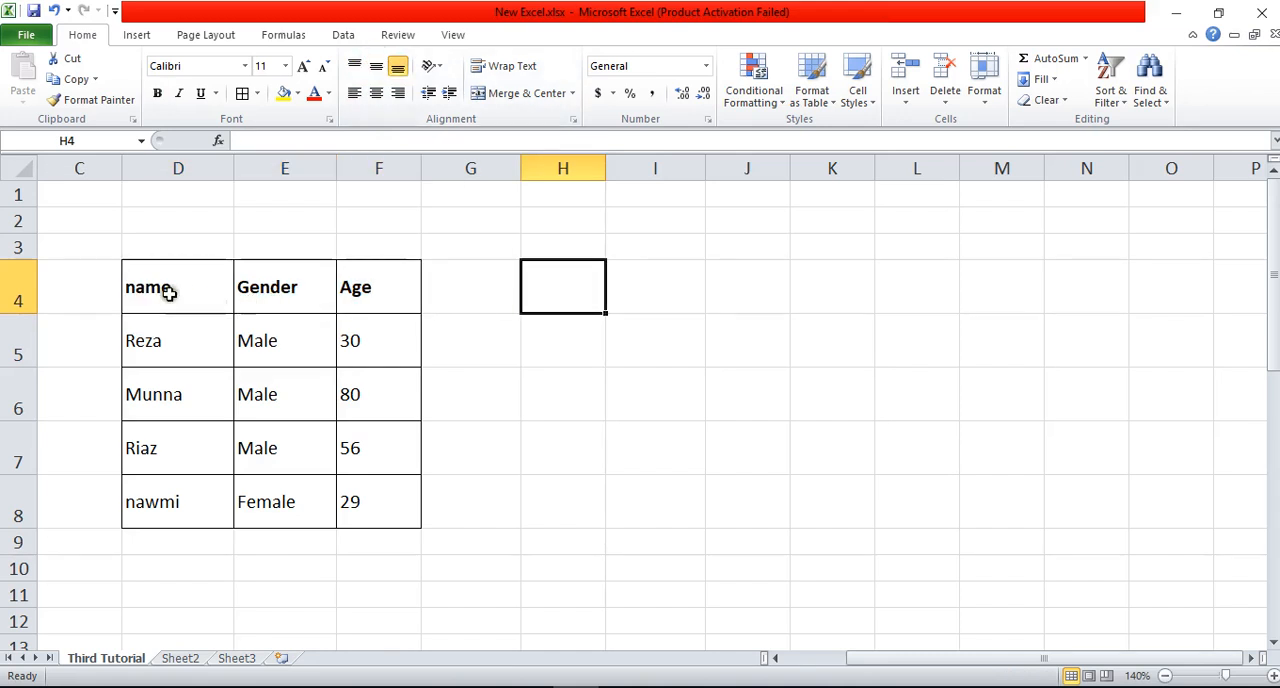
# Step: Center all text in the left-aligned table D4:F8 horizontally again
pyautogui.moveTo(171, 288); pyautogui.dragTo(375, 491)
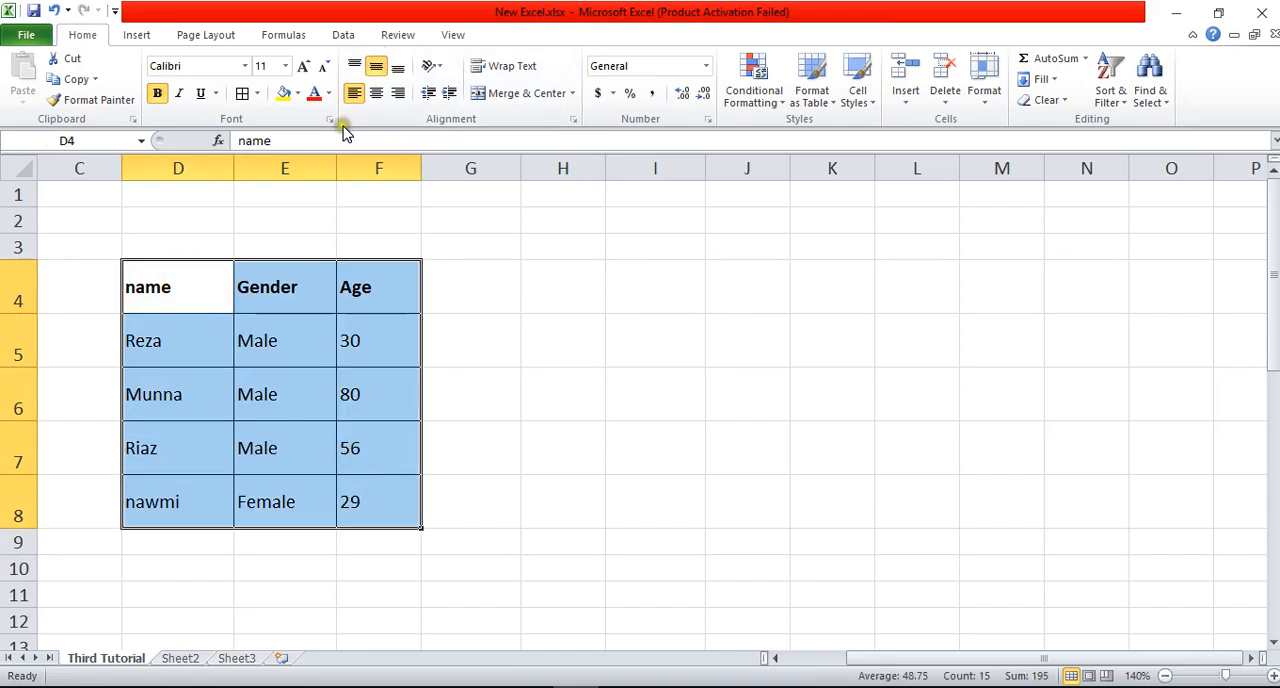
pyautogui.click(378, 93)
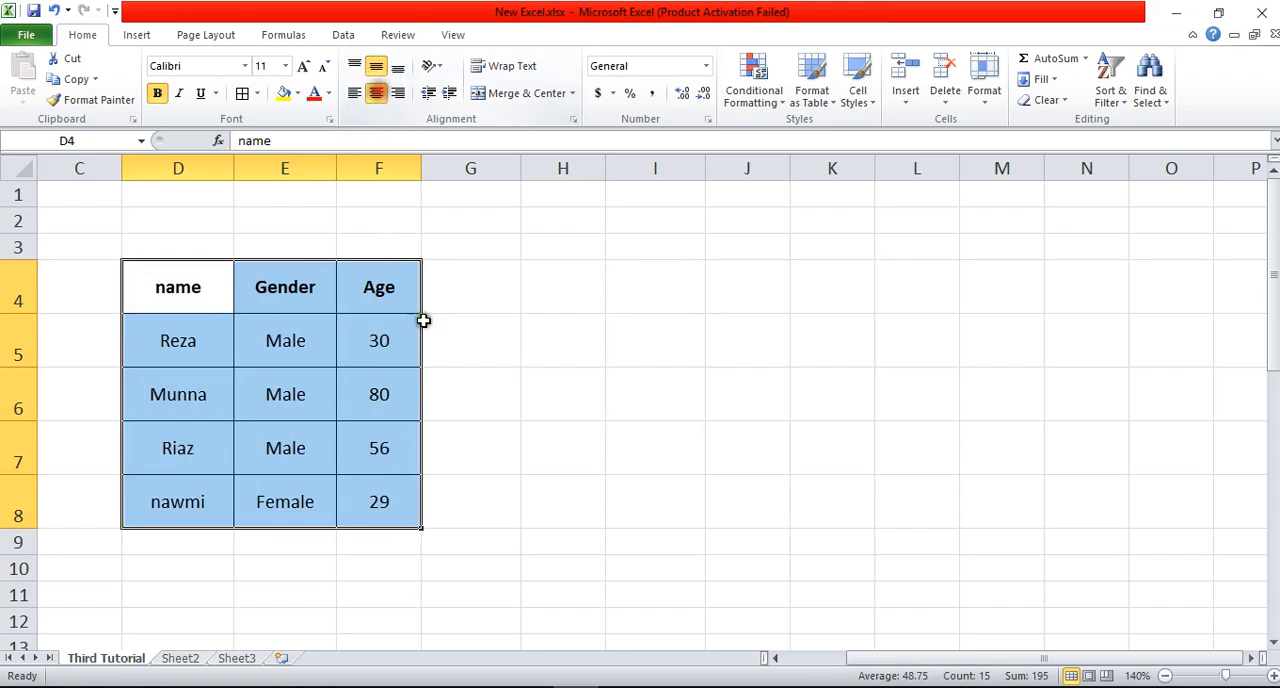
pyautogui.click(610, 396)
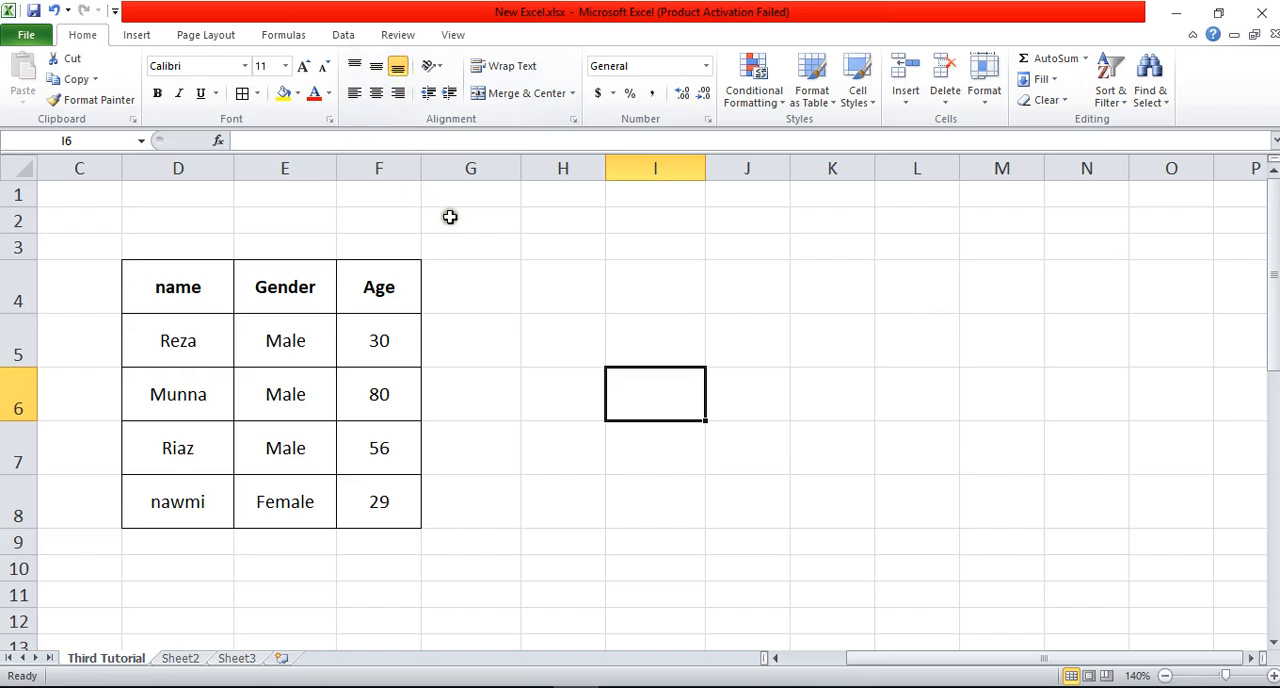
# Step: Switch to Word to check the list of tutorial topics and return to the Excel worksheet
pyautogui.click(436, 686)
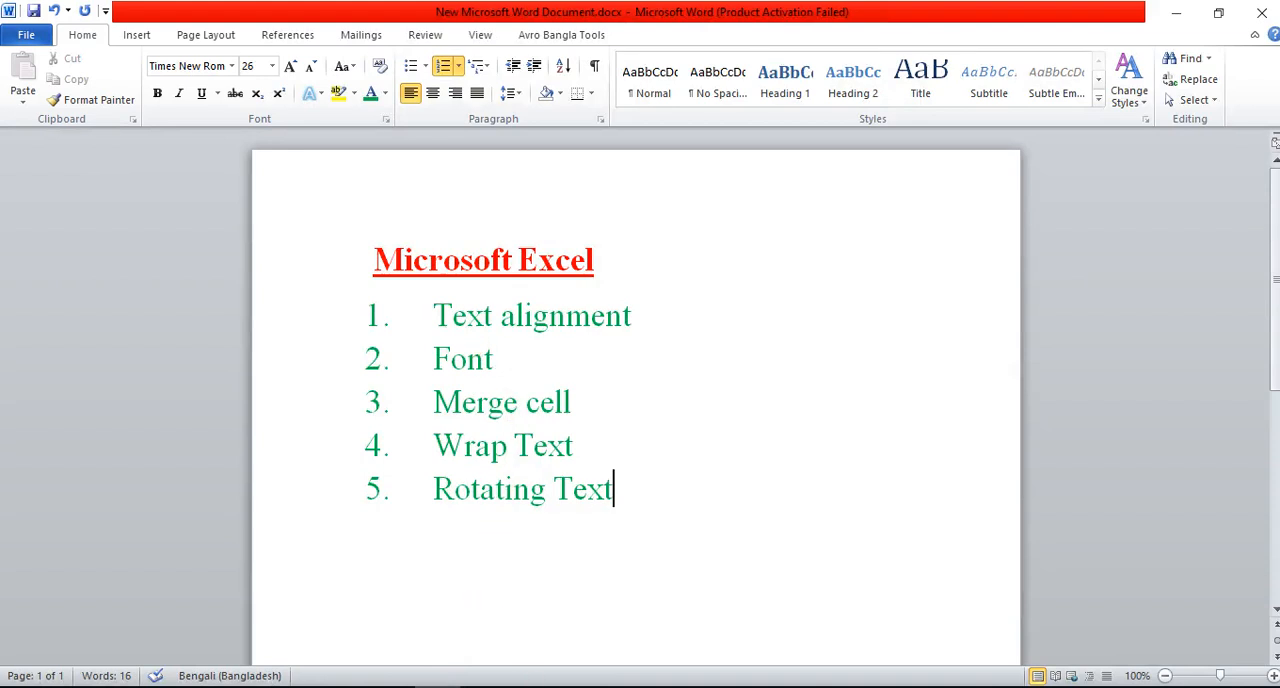
pyautogui.click(430, 686)
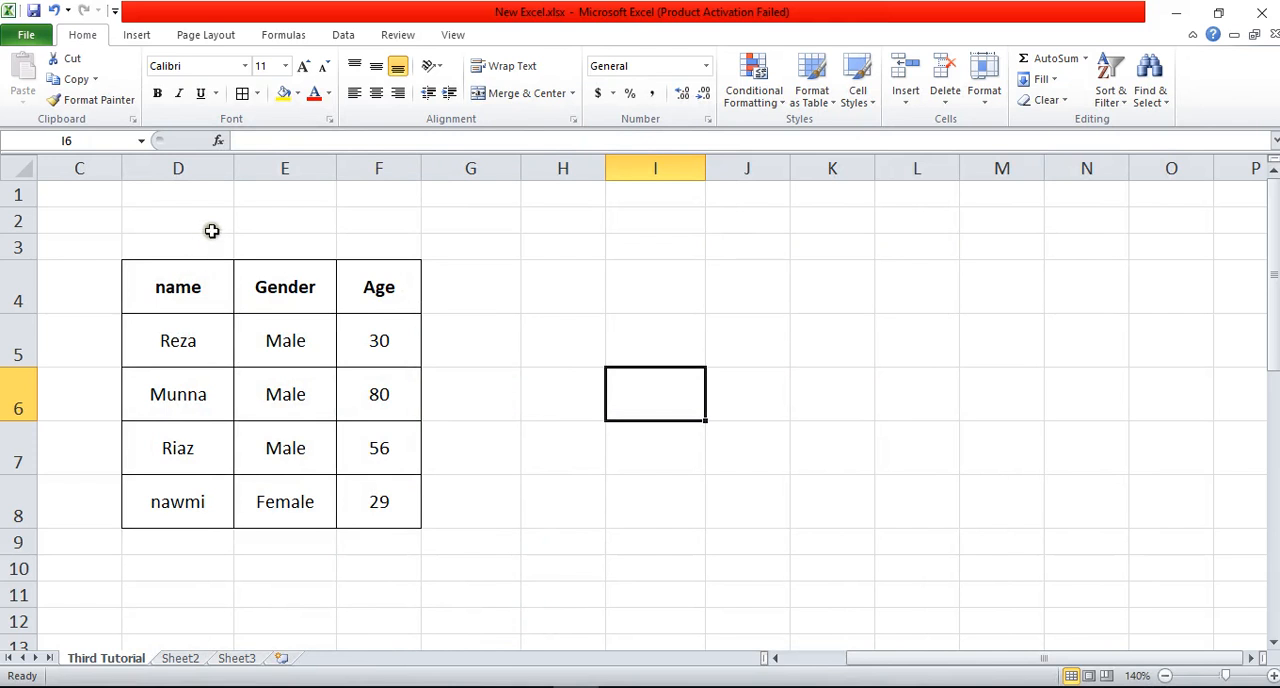
pyautogui.click(189, 289)
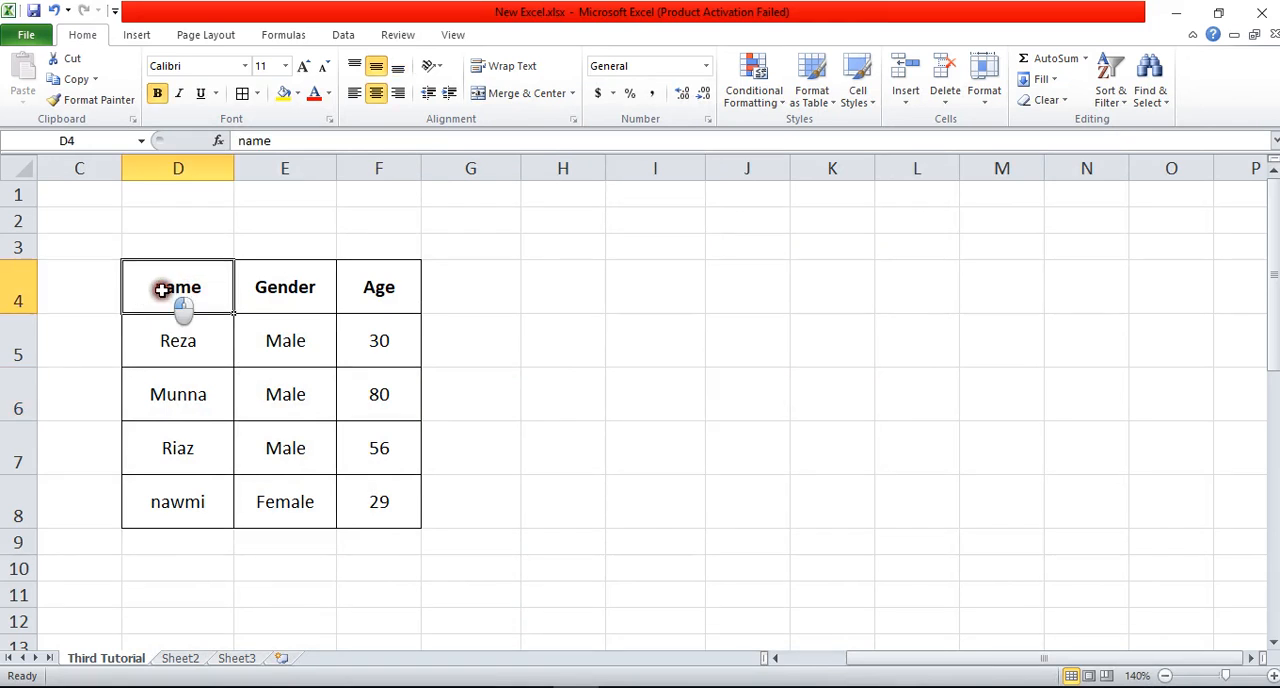
pyautogui.doubleClick(157, 290)
pyautogui.moveTo(152, 290); pyautogui.dragTo(194, 290)
pyautogui.click(201, 290)
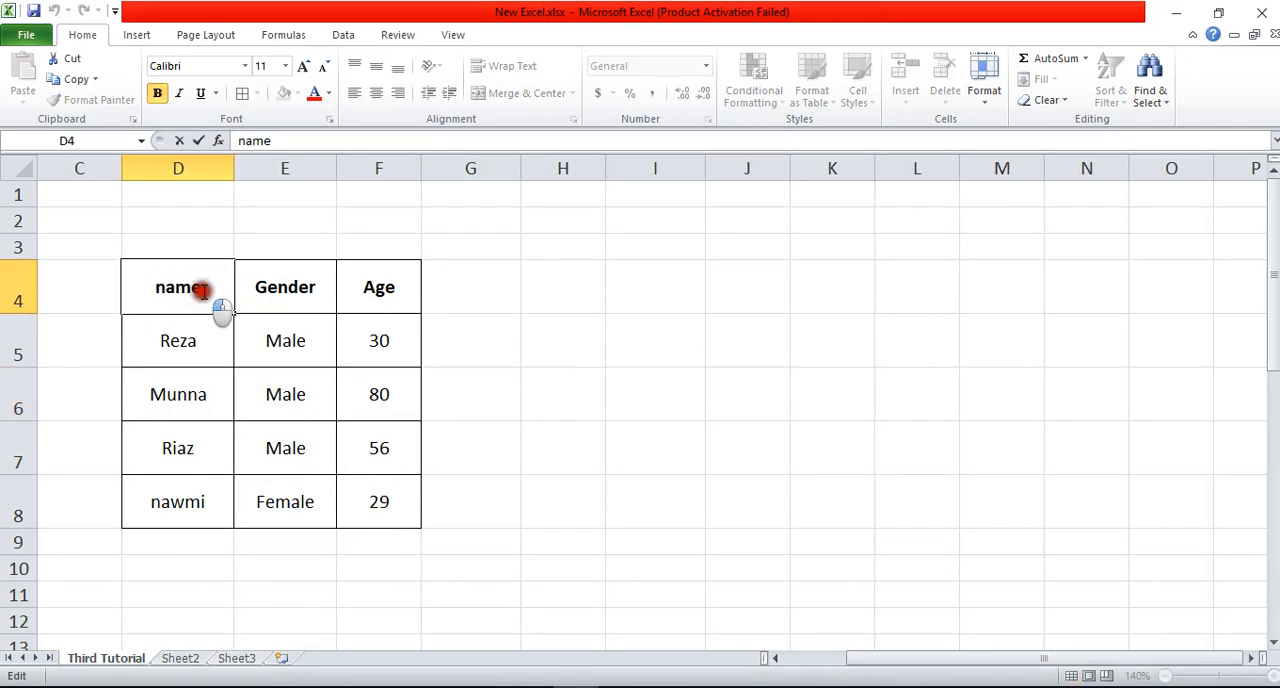
pyautogui.click(523, 354)
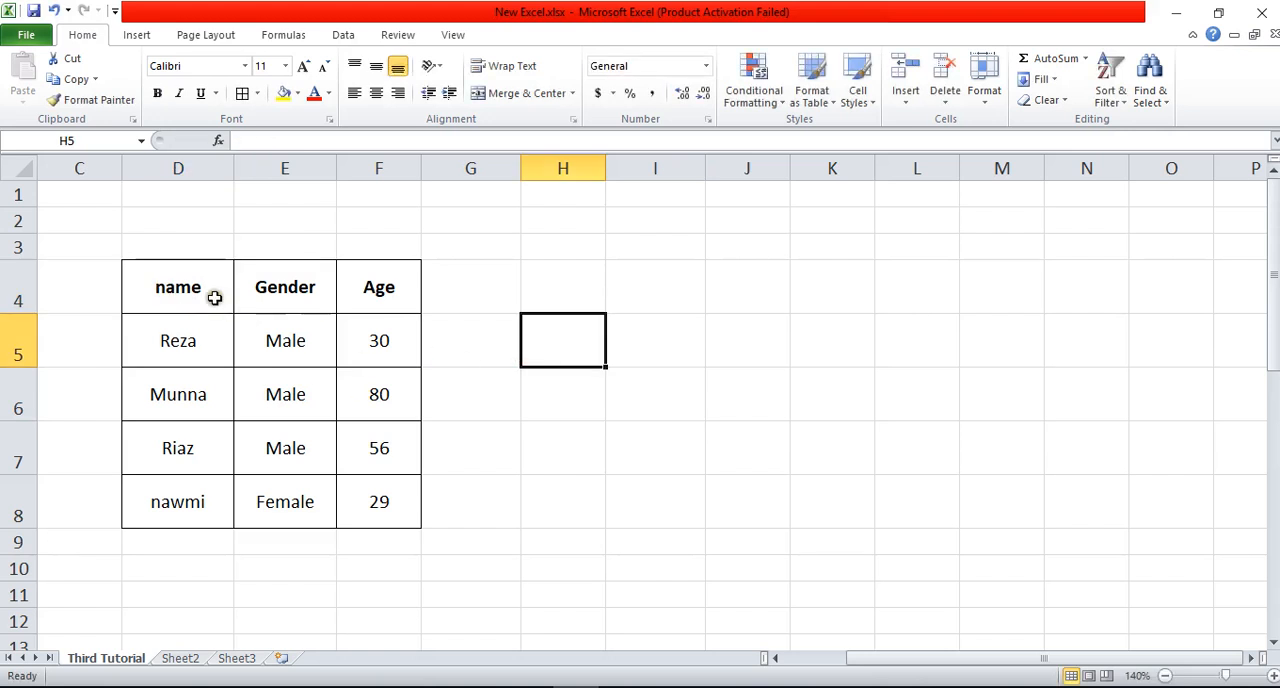
# Step: Turn bold off and back on for the headings in D4:F4
pyautogui.moveTo(172, 281); pyautogui.dragTo(337, 286)
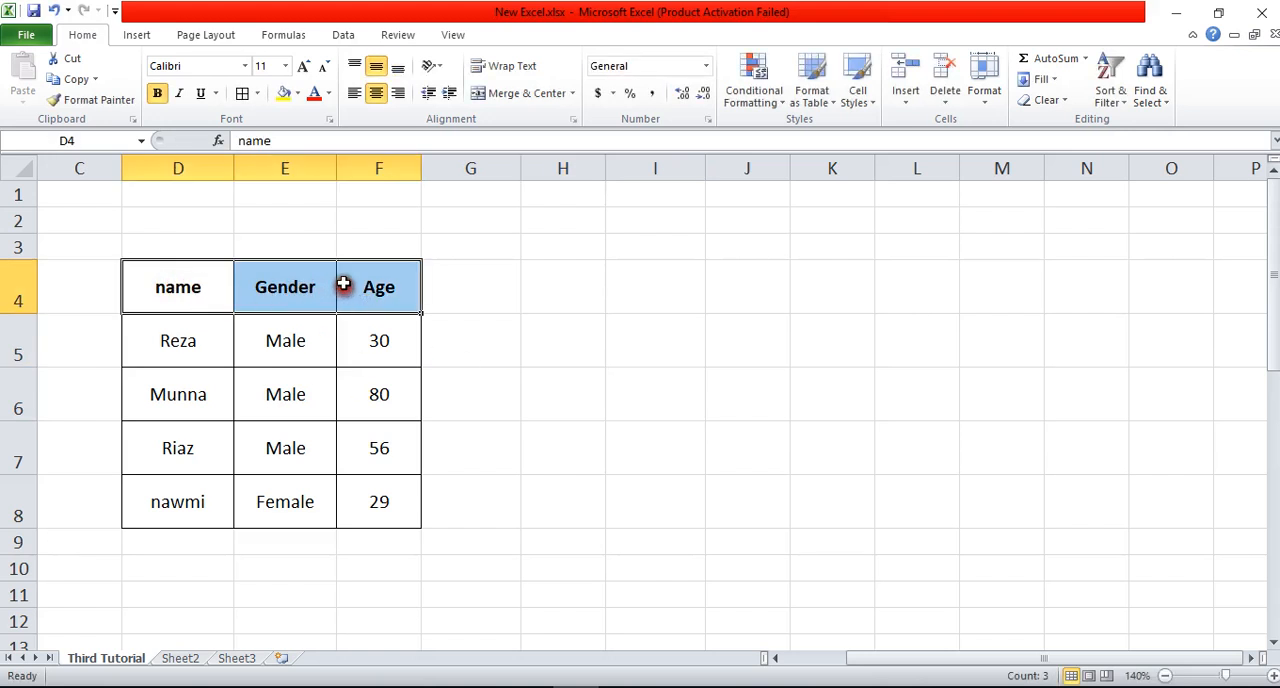
pyautogui.click(157, 94)
pyautogui.click(158, 95)
pyautogui.moveTo(188, 291); pyautogui.dragTo(346, 484)
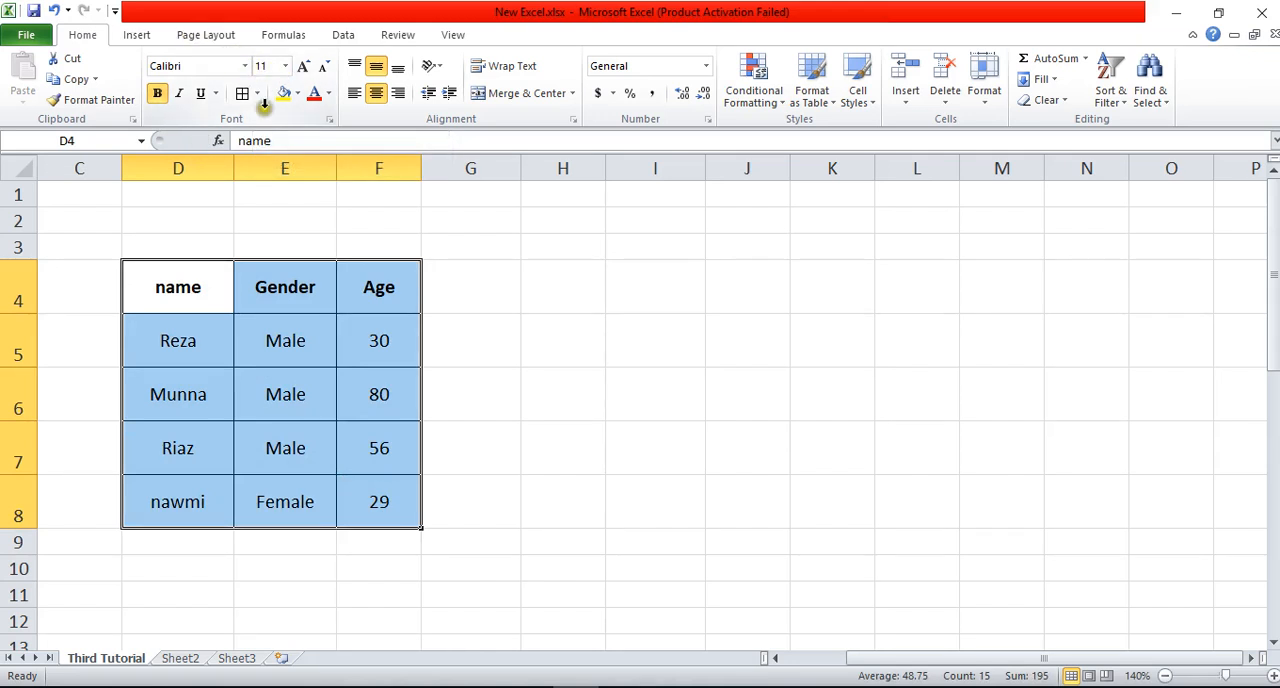
# Step: Capitalize the first letter of the heading in D4 so it reads "Name"
pyautogui.click(246, 276)
pyautogui.click(176, 289)
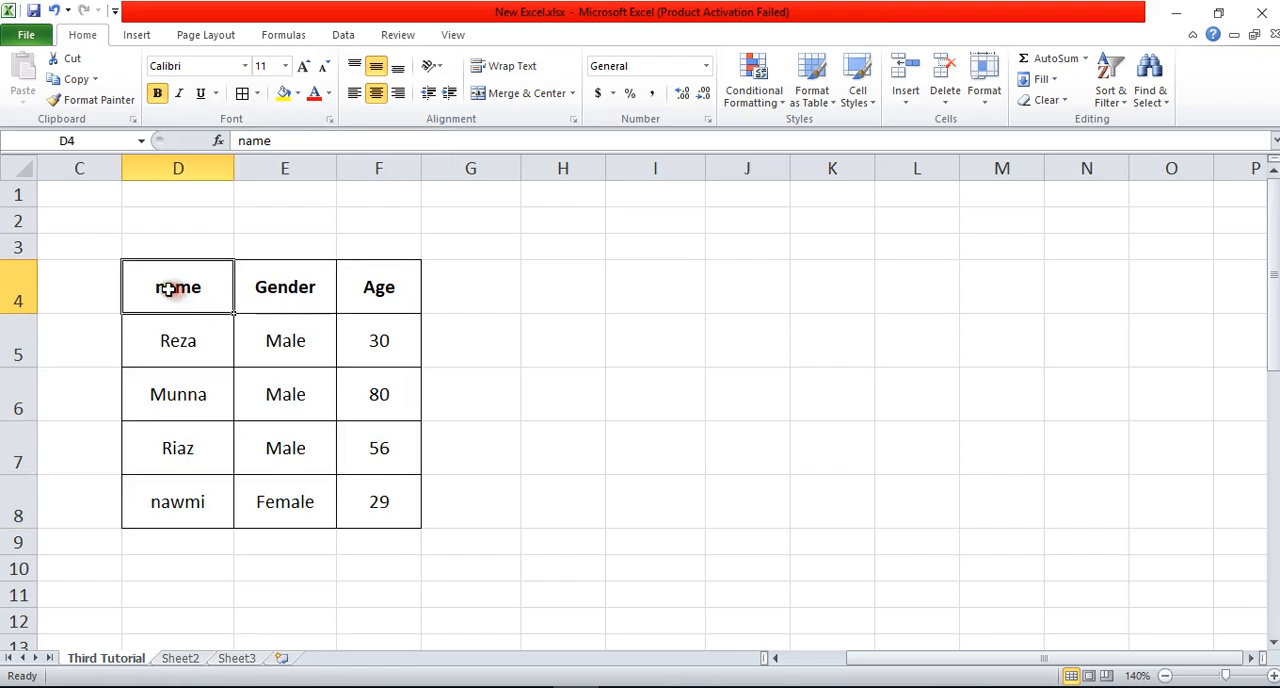
pyautogui.doubleClick(166, 289)
pyautogui.press('BackSpace')
pyautogui.write('N')
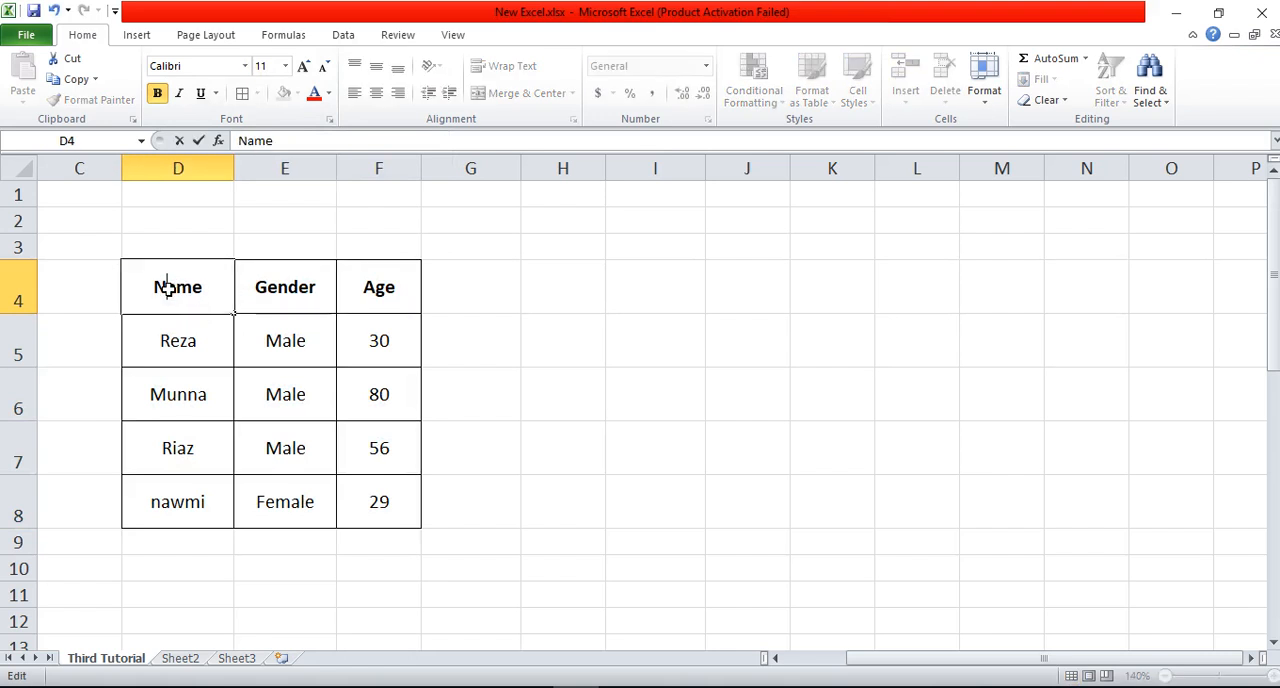
pyautogui.click(403, 352)
# Step: Set the font size of the headings in D4:F4 to 16
pyautogui.moveTo(380, 287); pyautogui.dragTo(201, 285)
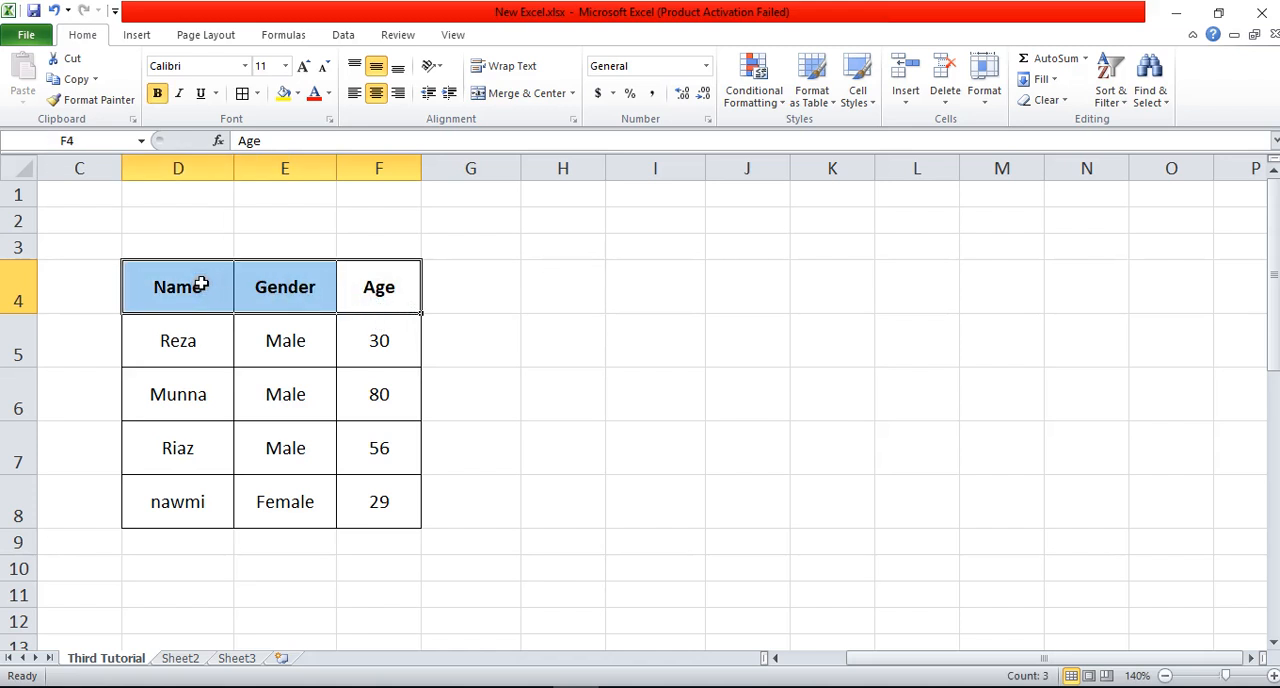
pyautogui.moveTo(357, 293); pyautogui.dragTo(189, 289)
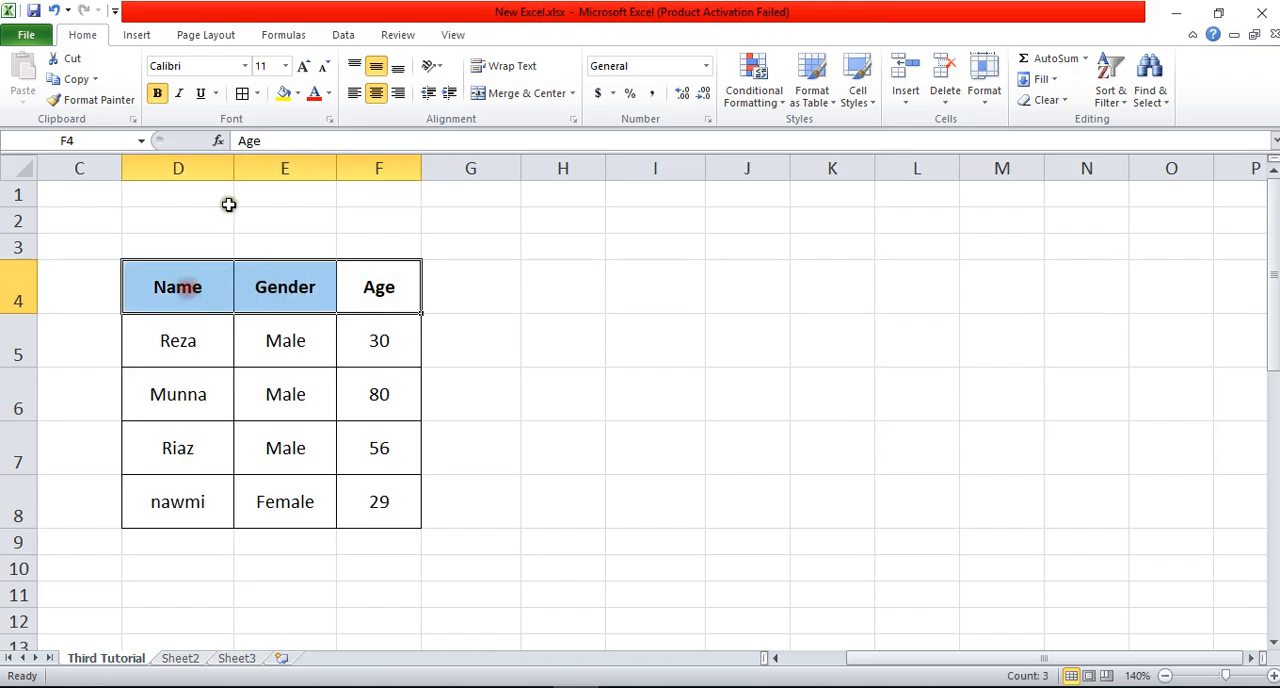
pyautogui.click(285, 66)
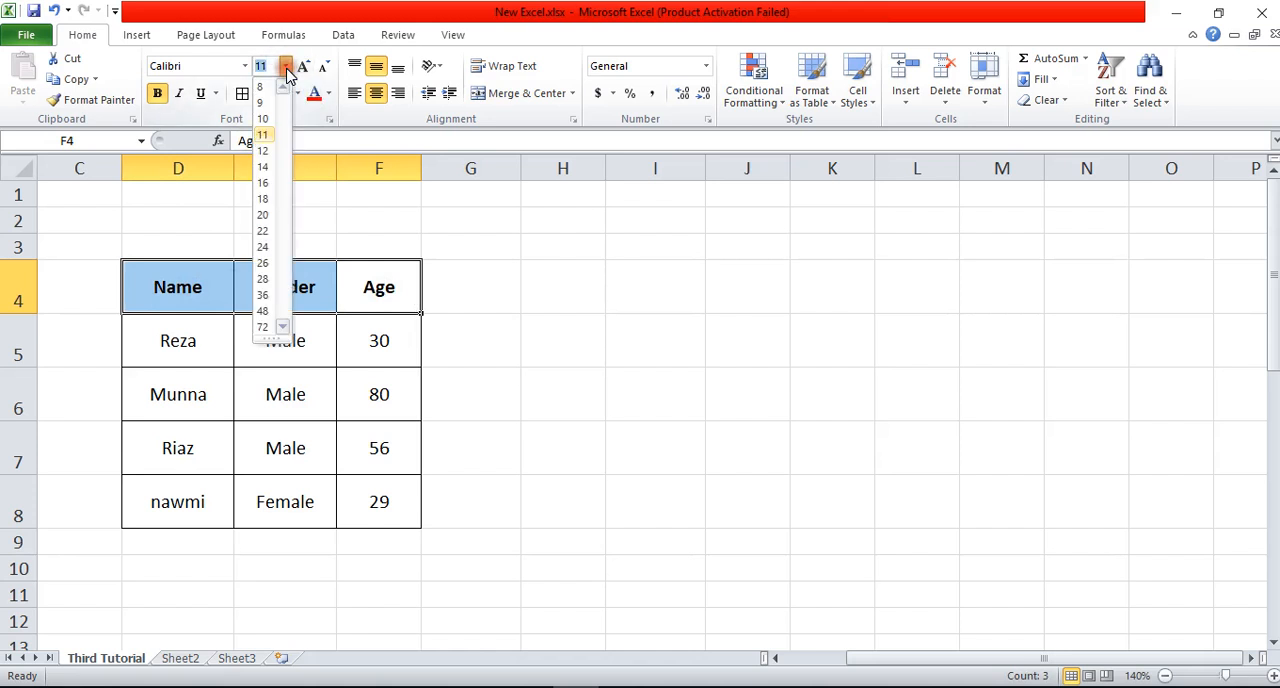
pyautogui.click(262, 184)
pyautogui.click(468, 326)
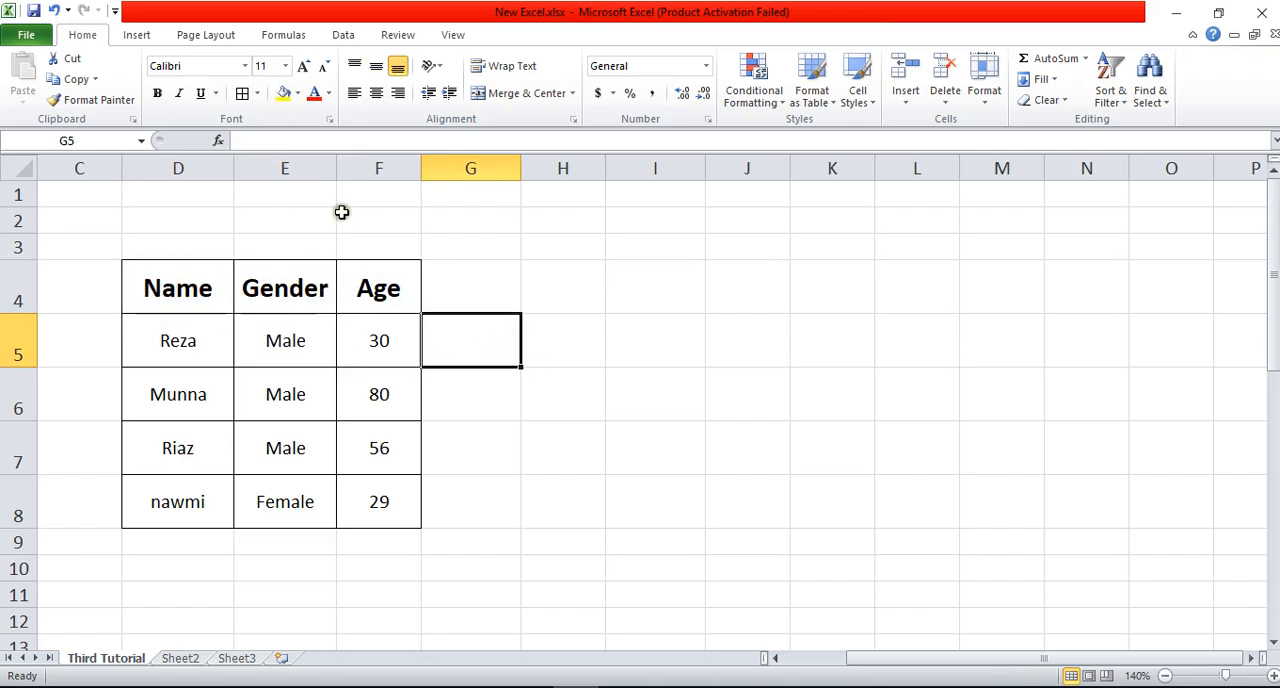
pyautogui.click(277, 292)
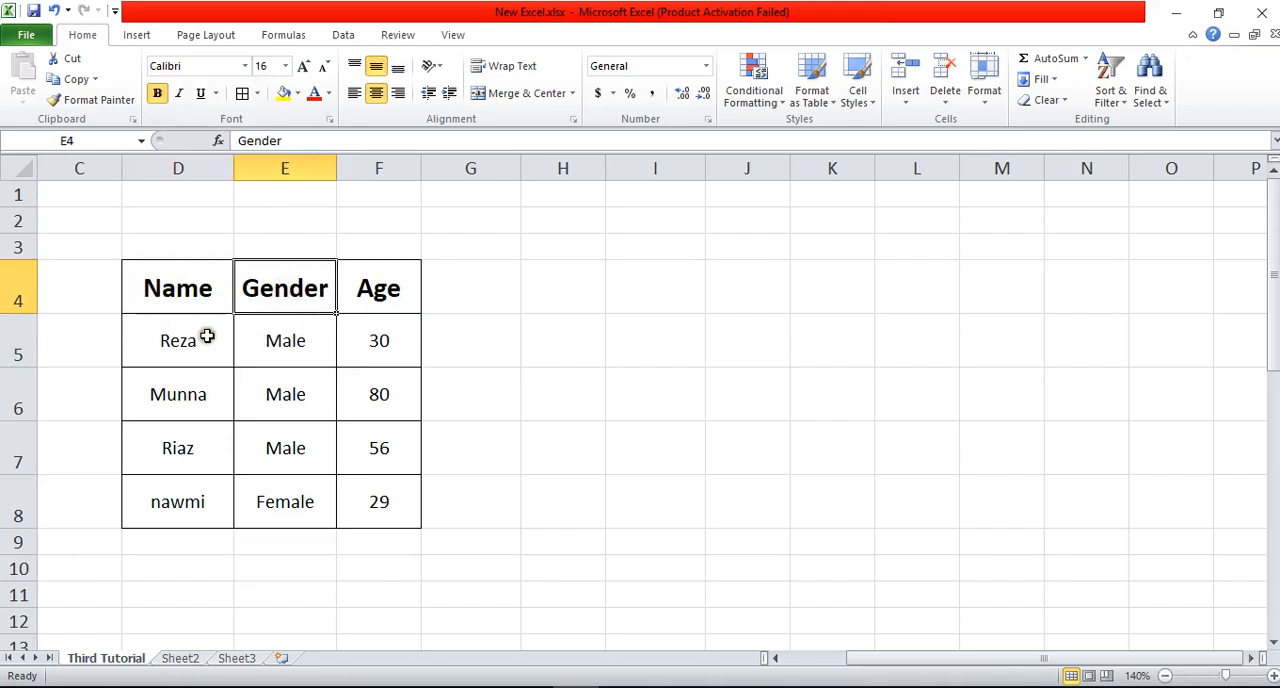
pyautogui.moveTo(207, 336); pyautogui.dragTo(355, 515)
pyautogui.click(584, 349)
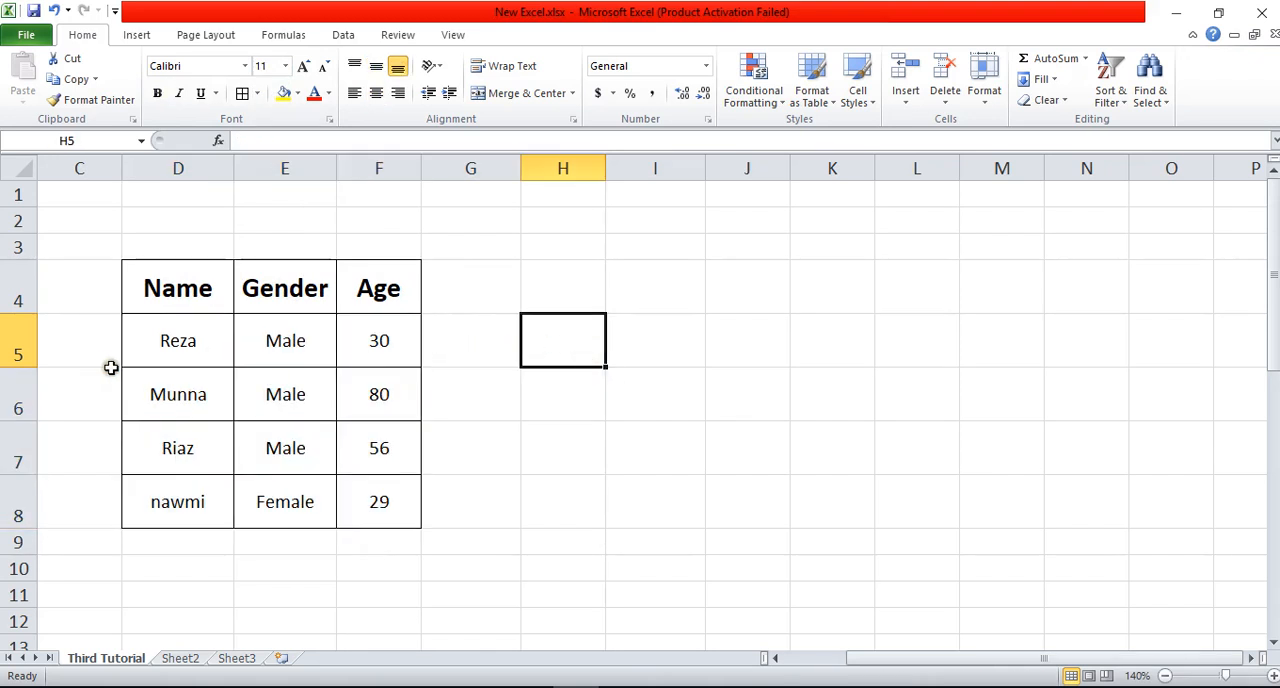
# Step: Set the font size of the names in D5:D8 to 14
pyautogui.moveTo(185, 333); pyautogui.dragTo(206, 483)
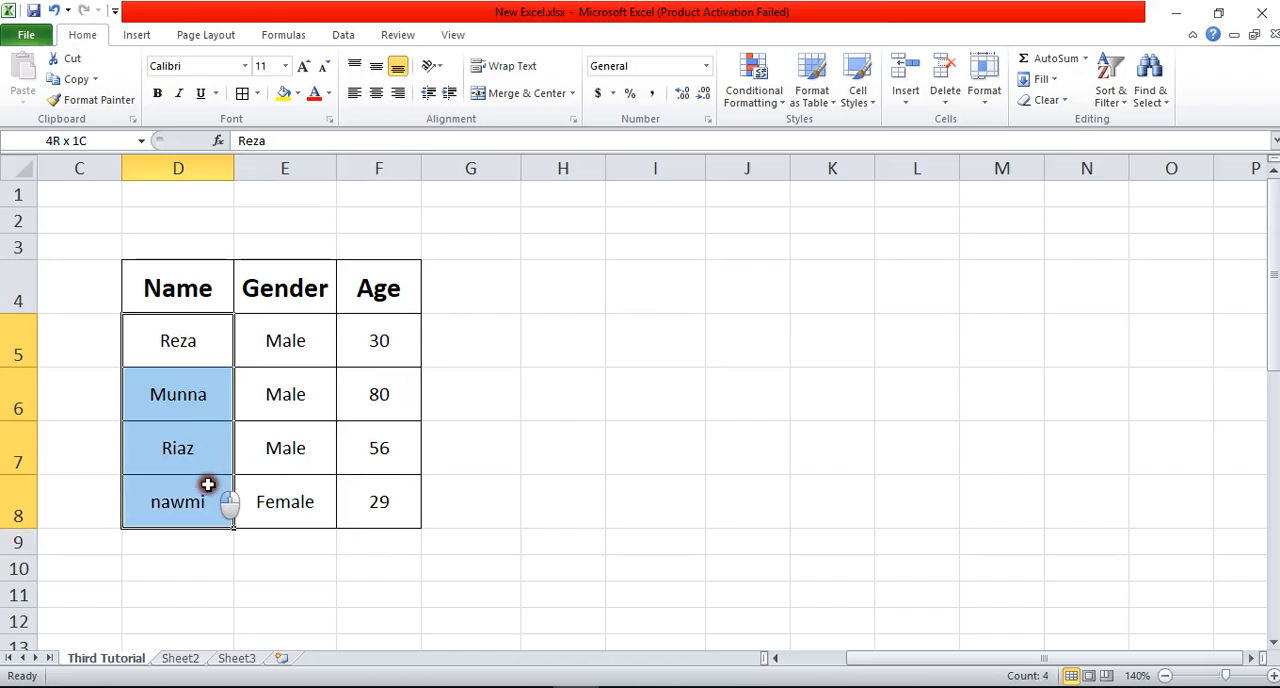
pyautogui.click(285, 66)
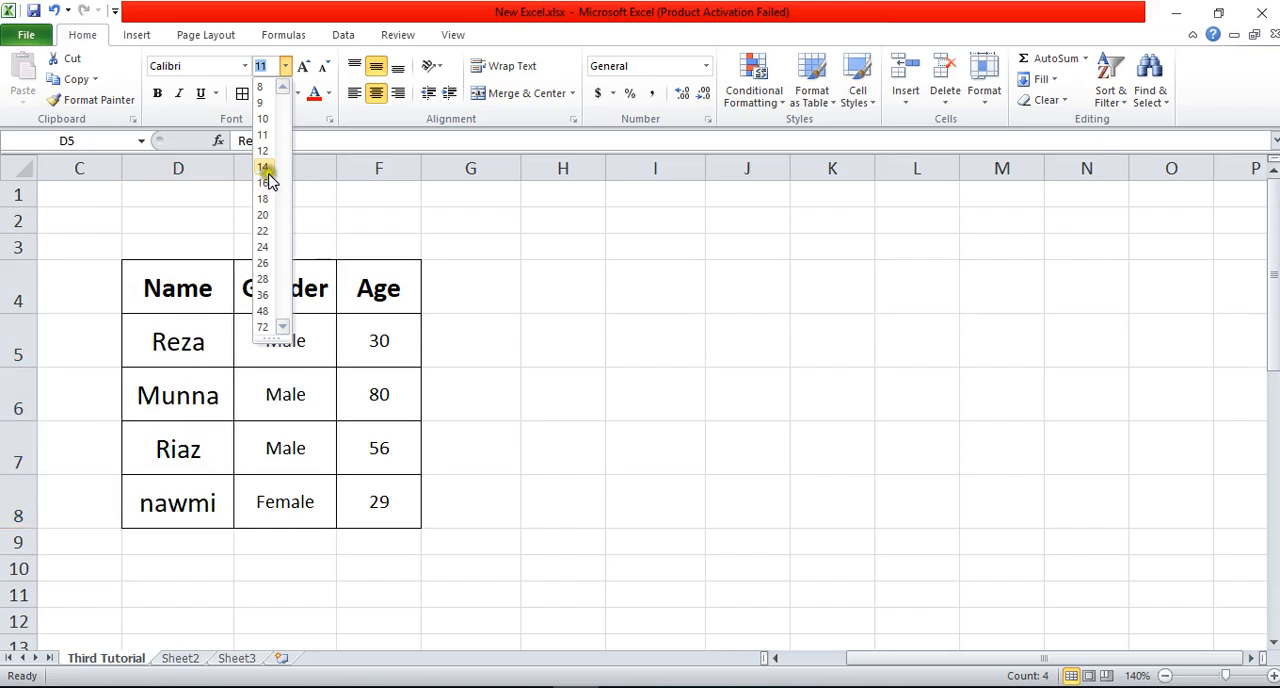
pyautogui.click(264, 167)
pyautogui.click(594, 400)
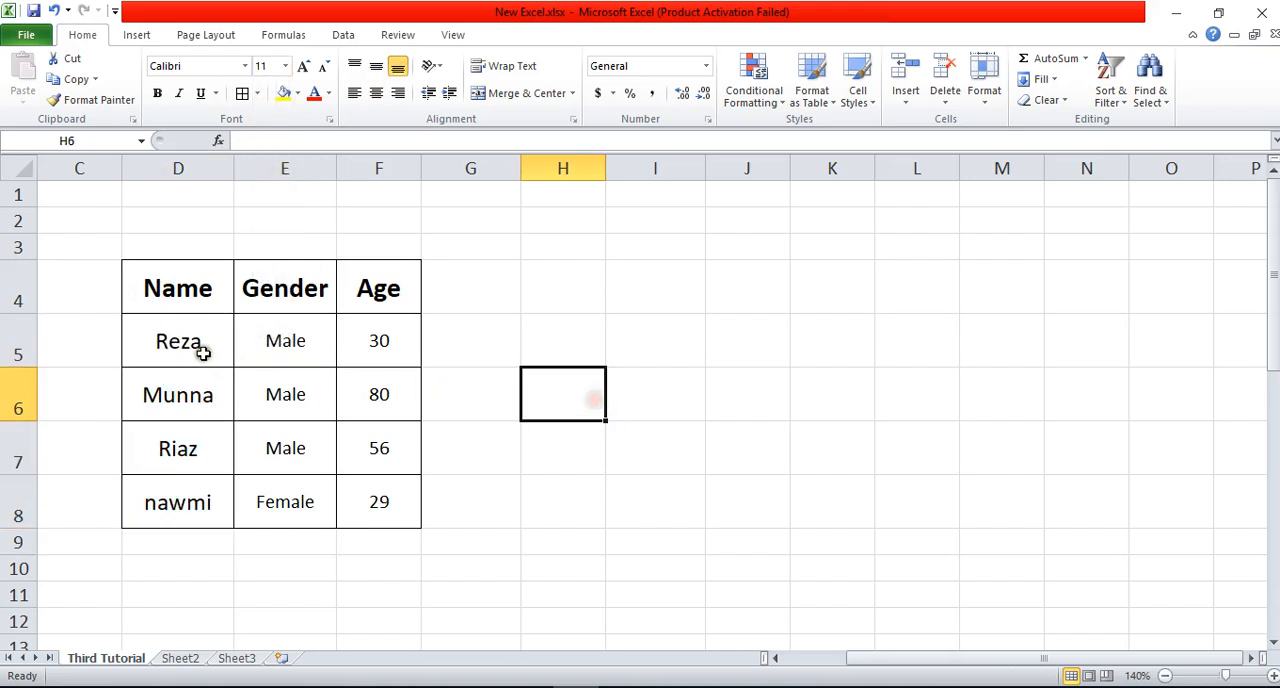
pyautogui.moveTo(200, 348); pyautogui.dragTo(203, 477)
pyautogui.click(297, 340)
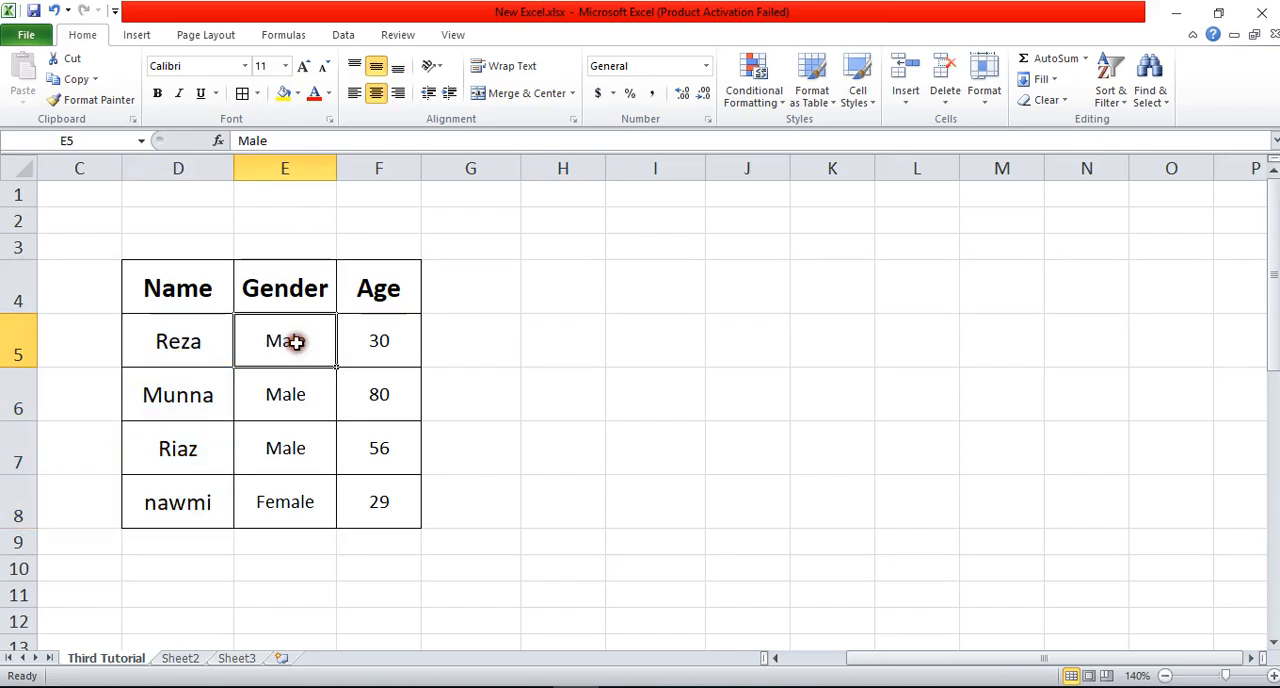
pyautogui.click(297, 394)
pyautogui.click(182, 341)
pyautogui.moveTo(182, 341); pyautogui.dragTo(194, 497)
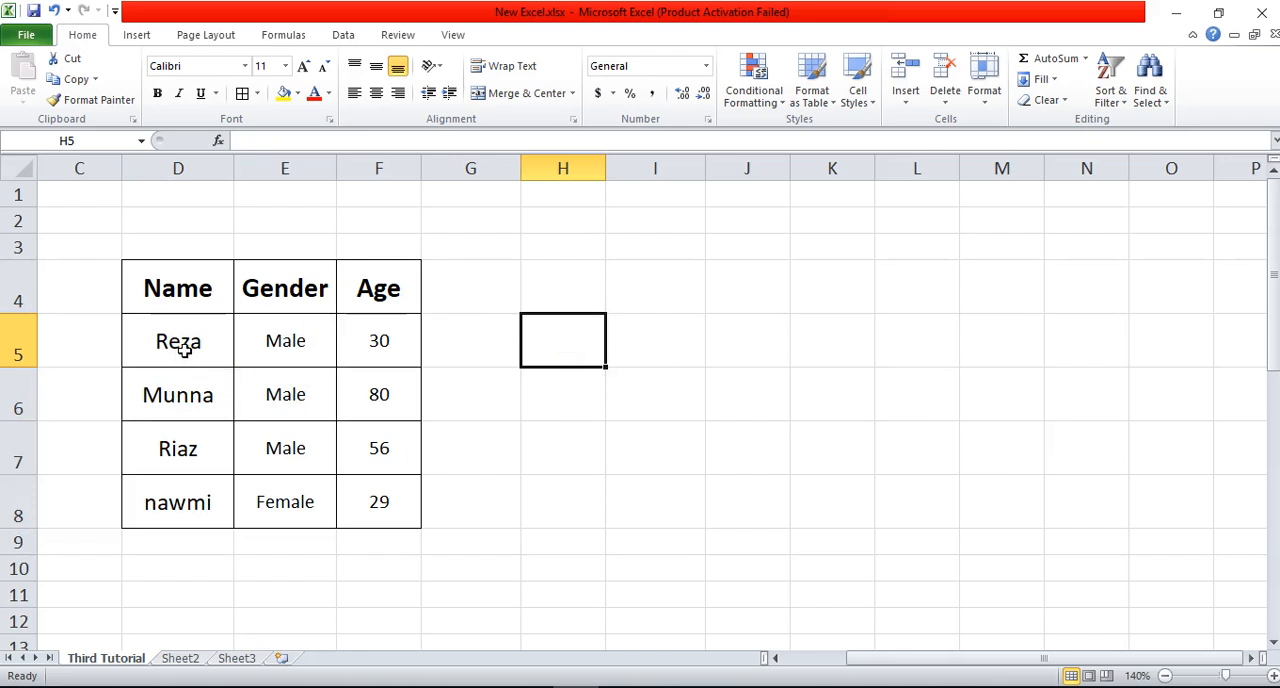
pyautogui.moveTo(184, 349); pyautogui.dragTo(372, 463)
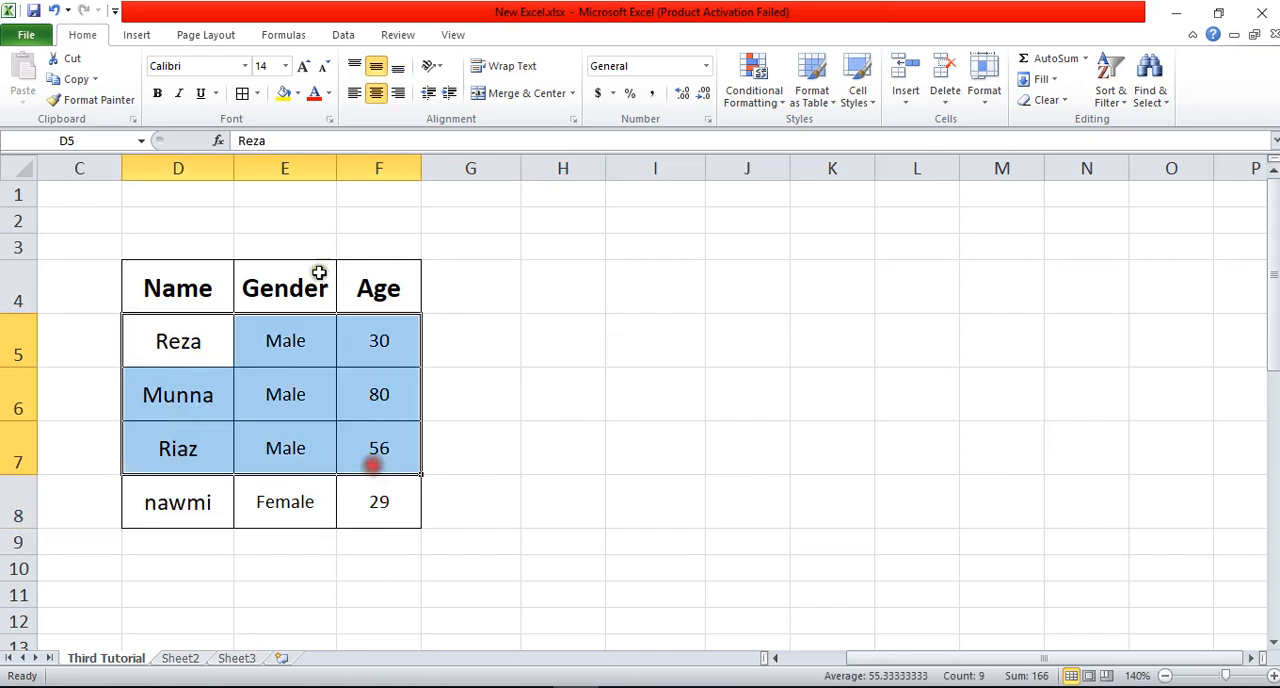
# Step: Try a font size of 72 on the gender entry in E6 and undo the change
pyautogui.click(276, 394)
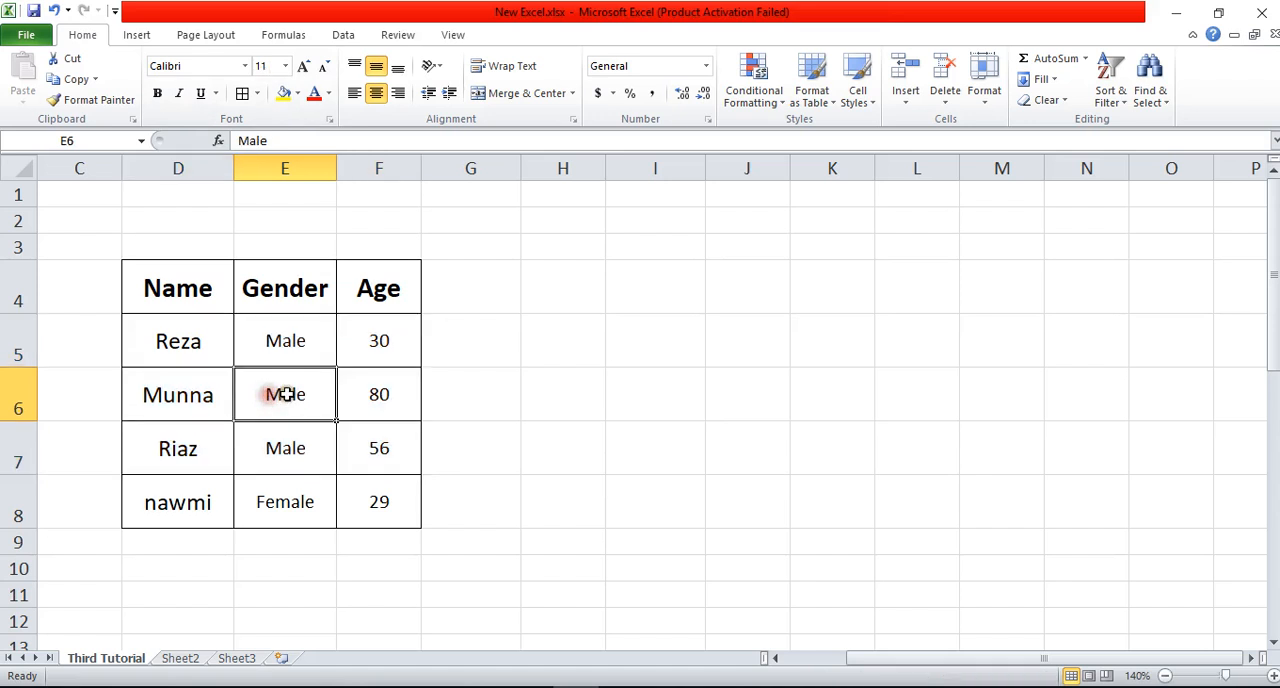
pyautogui.click(285, 66)
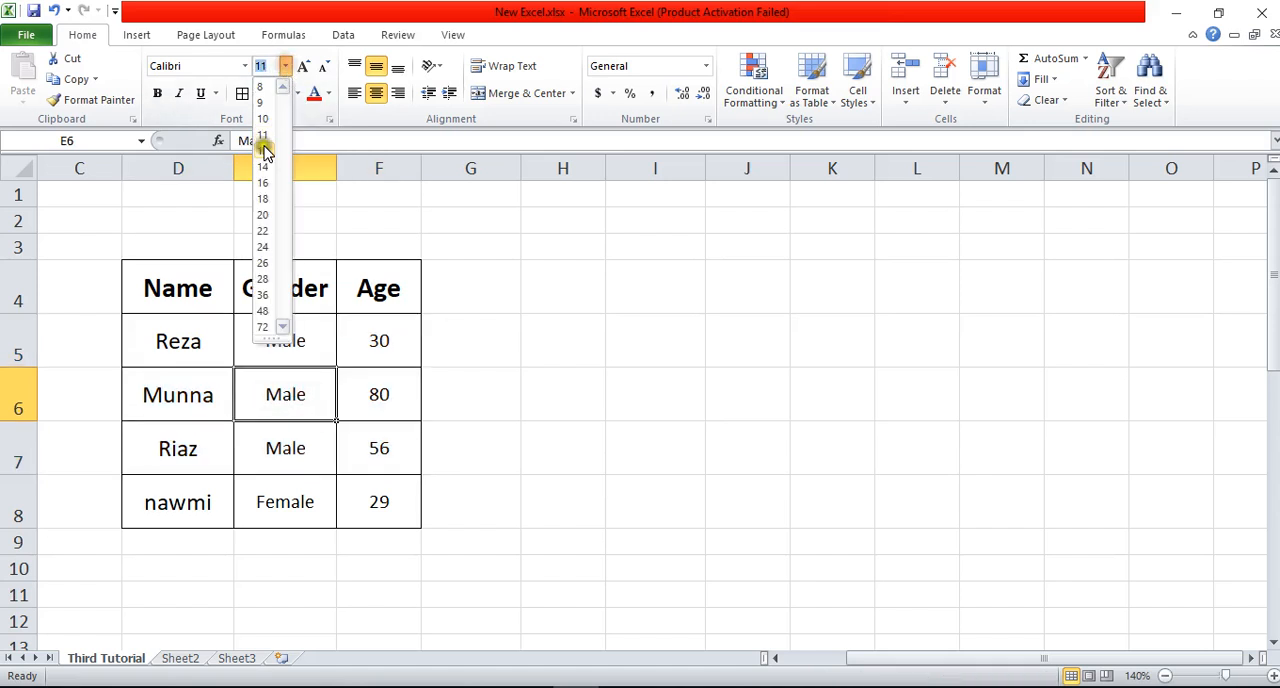
pyautogui.click(265, 326)
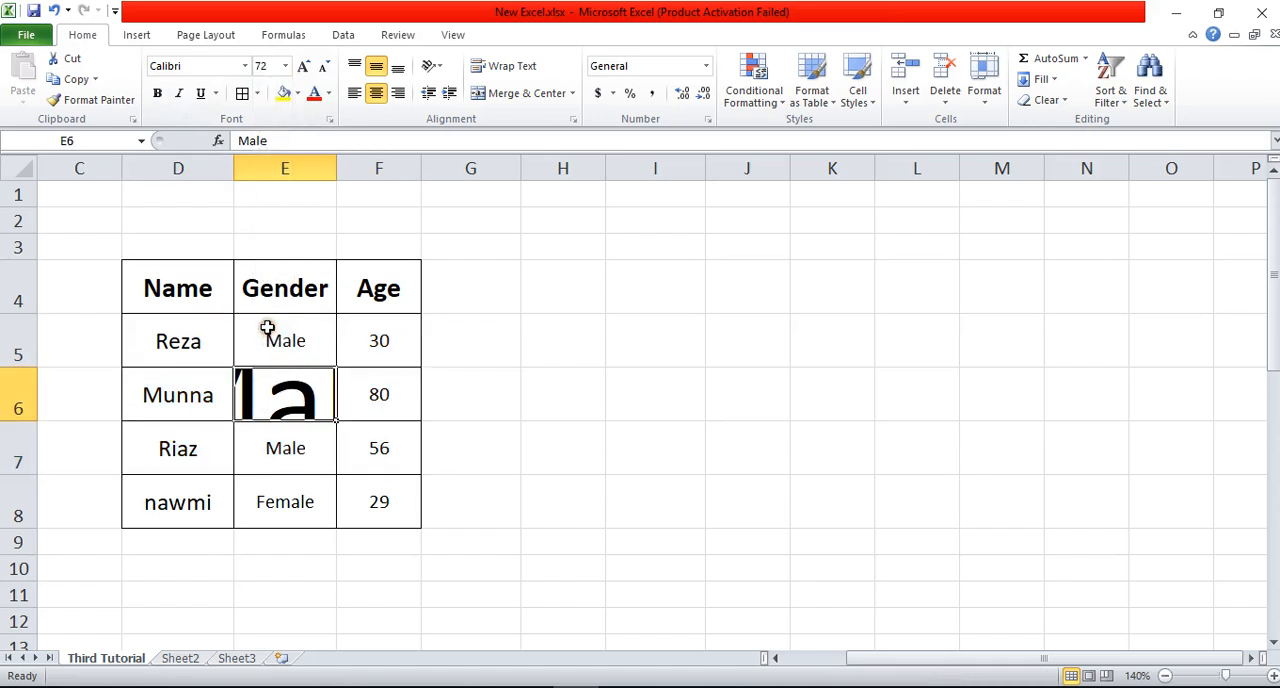
pyautogui.hotkey('ctrl', 'z')
pyautogui.click(592, 388)
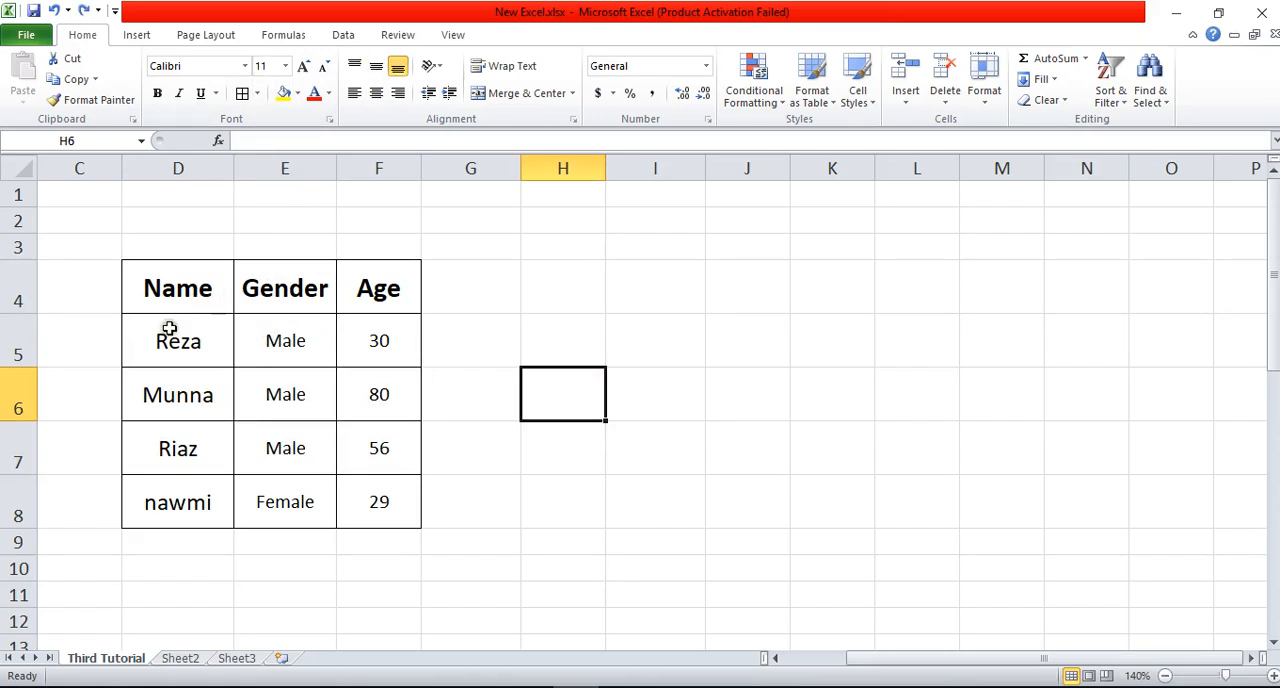
# Step: Change the font of the headings in D4:F4 to Bauhaus 93
pyautogui.click(245, 66)
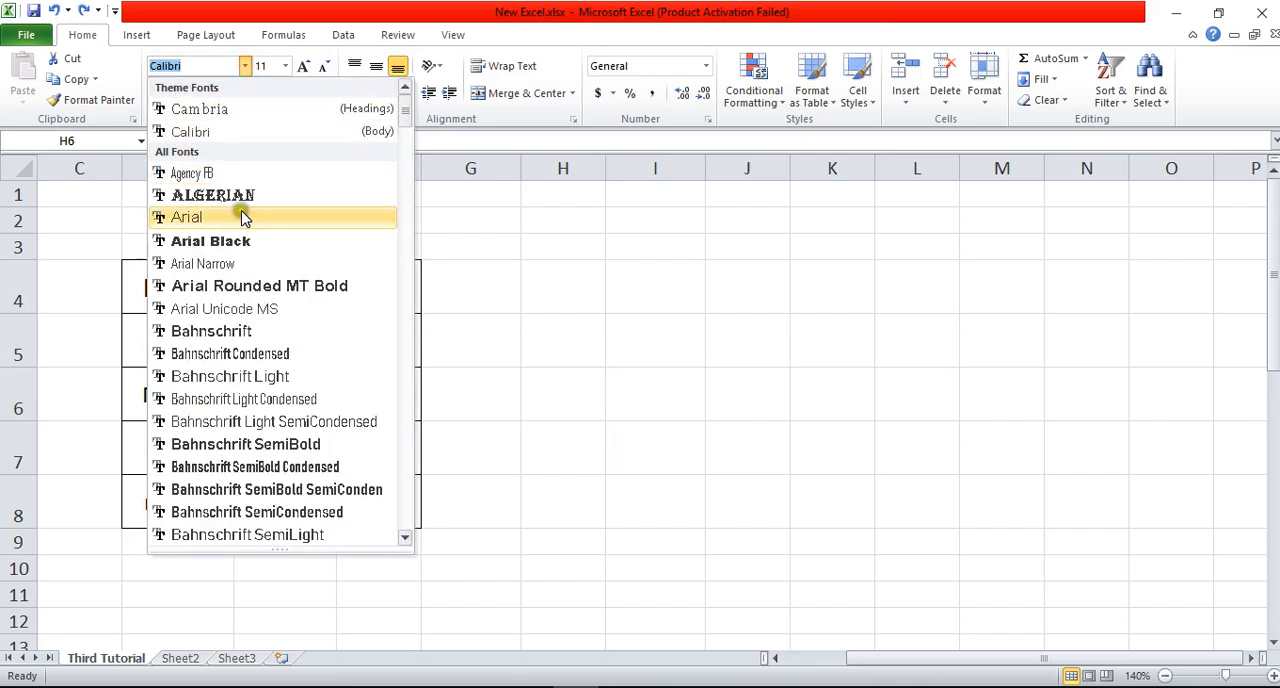
pyautogui.click(534, 266)
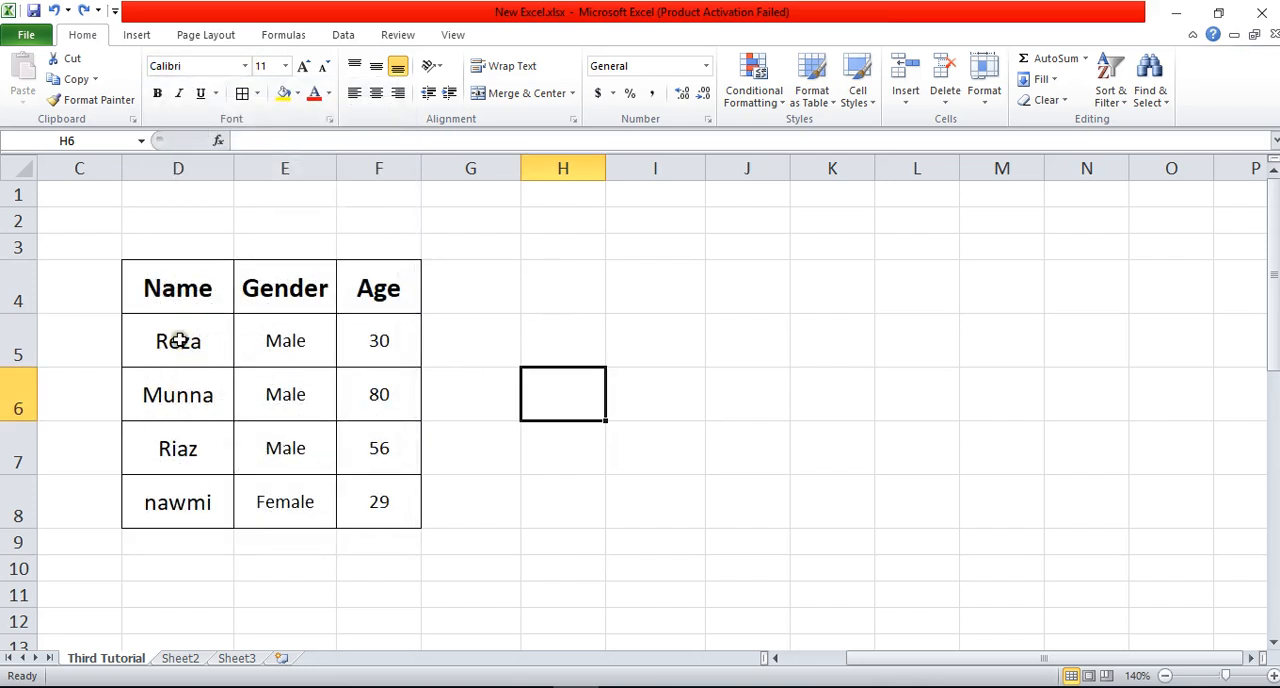
pyautogui.click(178, 292)
pyautogui.moveTo(178, 292); pyautogui.dragTo(386, 297)
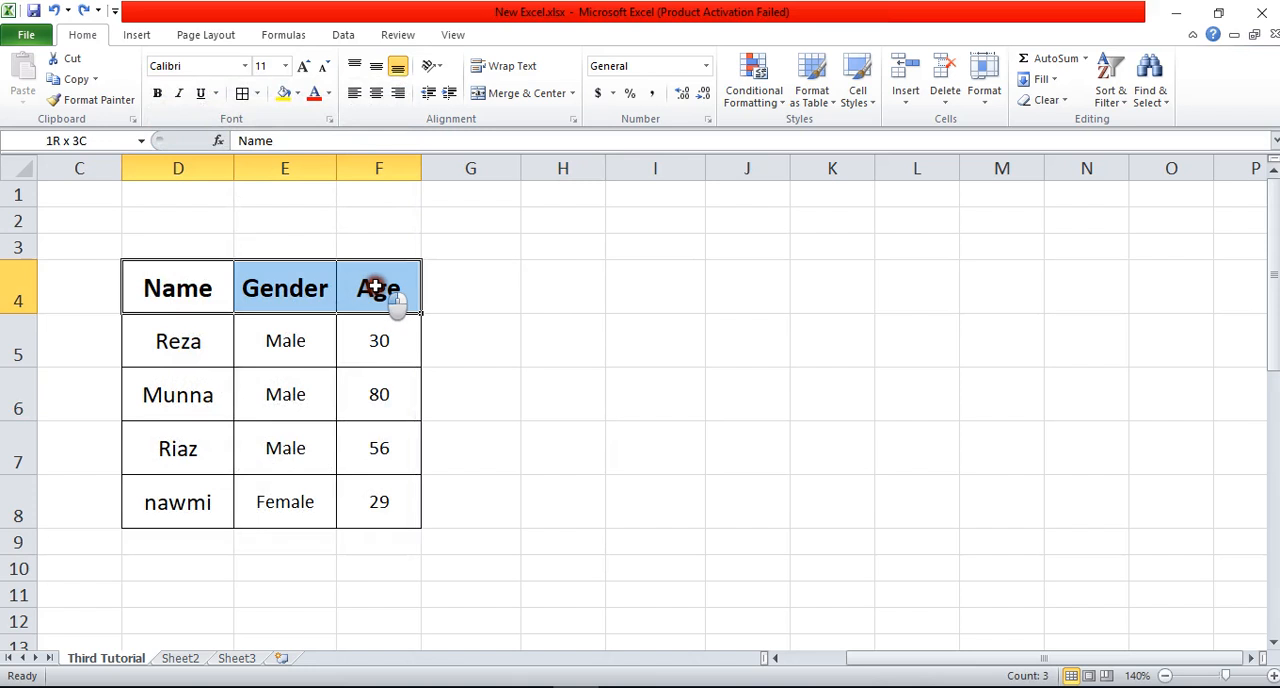
pyautogui.click(246, 66)
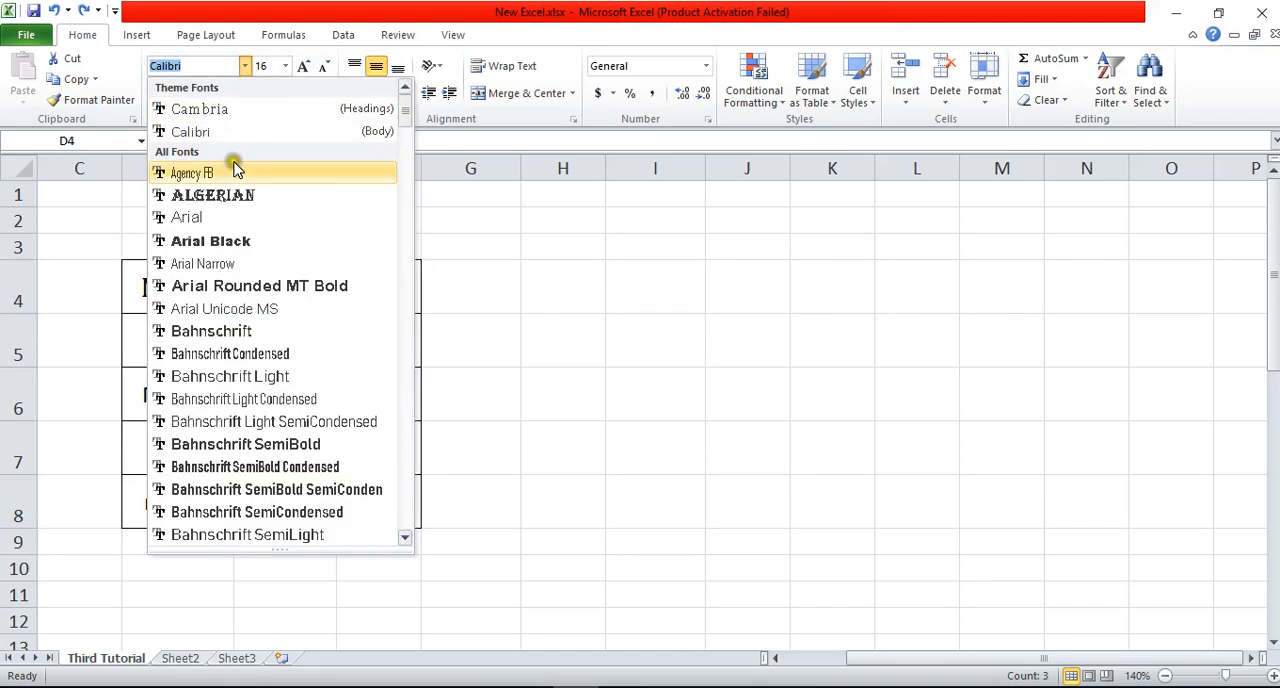
pyautogui.scroll(-2, 213, 200)
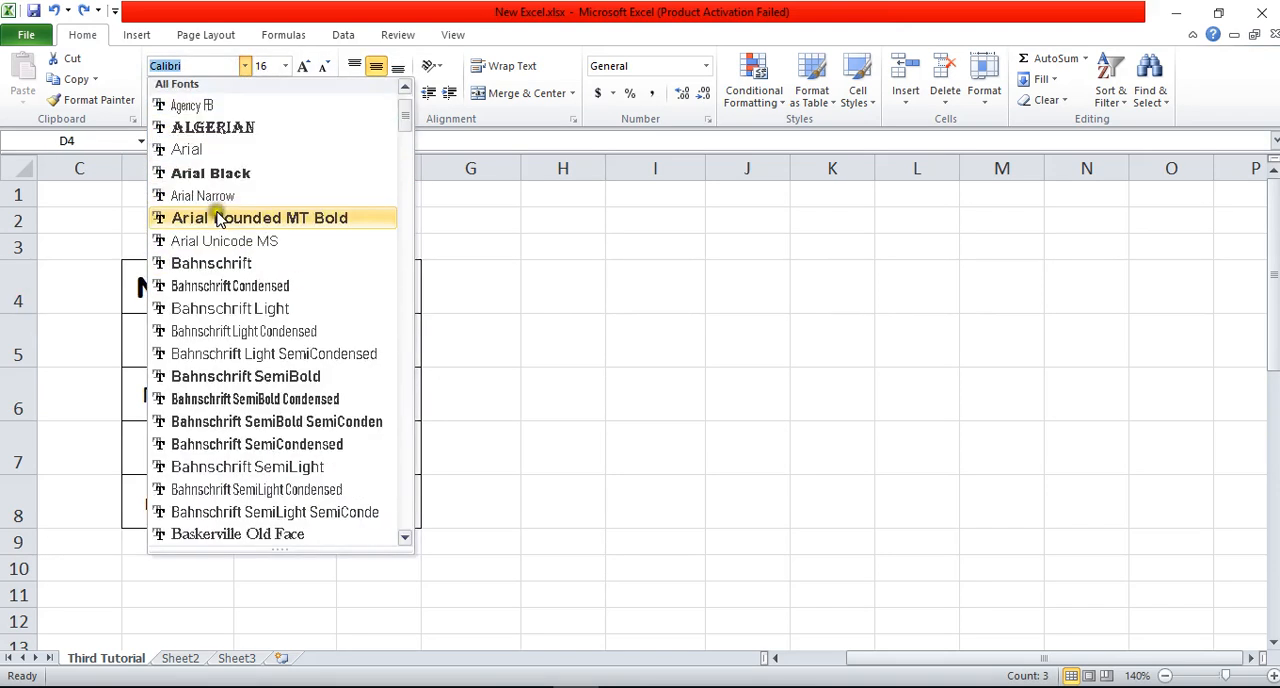
pyautogui.click(213, 490)
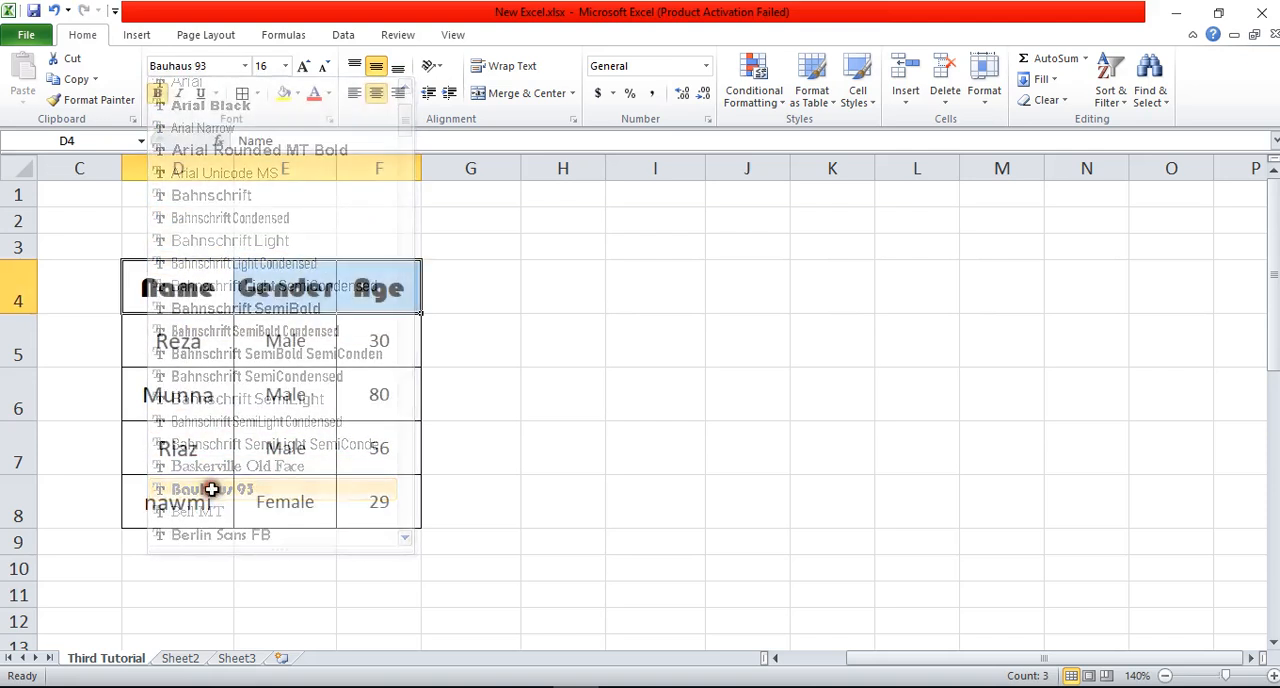
pyautogui.click(525, 308)
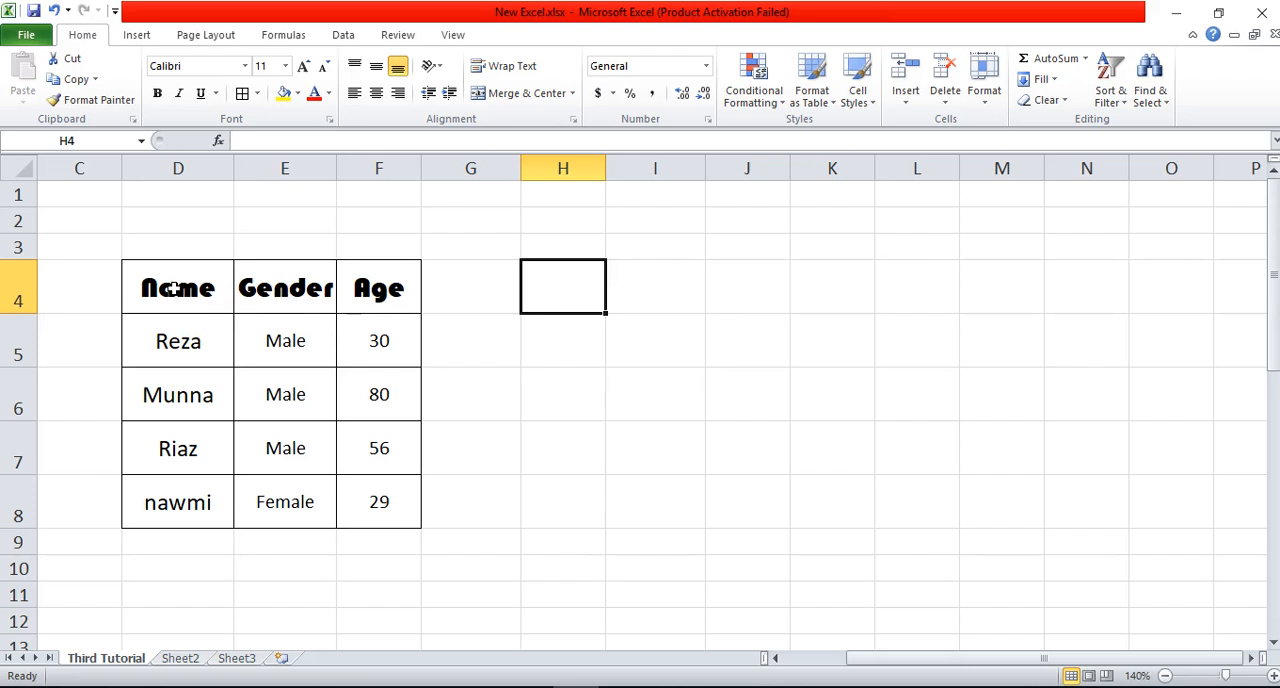
# Step: Switch the font of the headings in D4:F4 to Bahnschrift SemiBold
pyautogui.moveTo(174, 288); pyautogui.dragTo(370, 290)
pyautogui.click(244, 65)
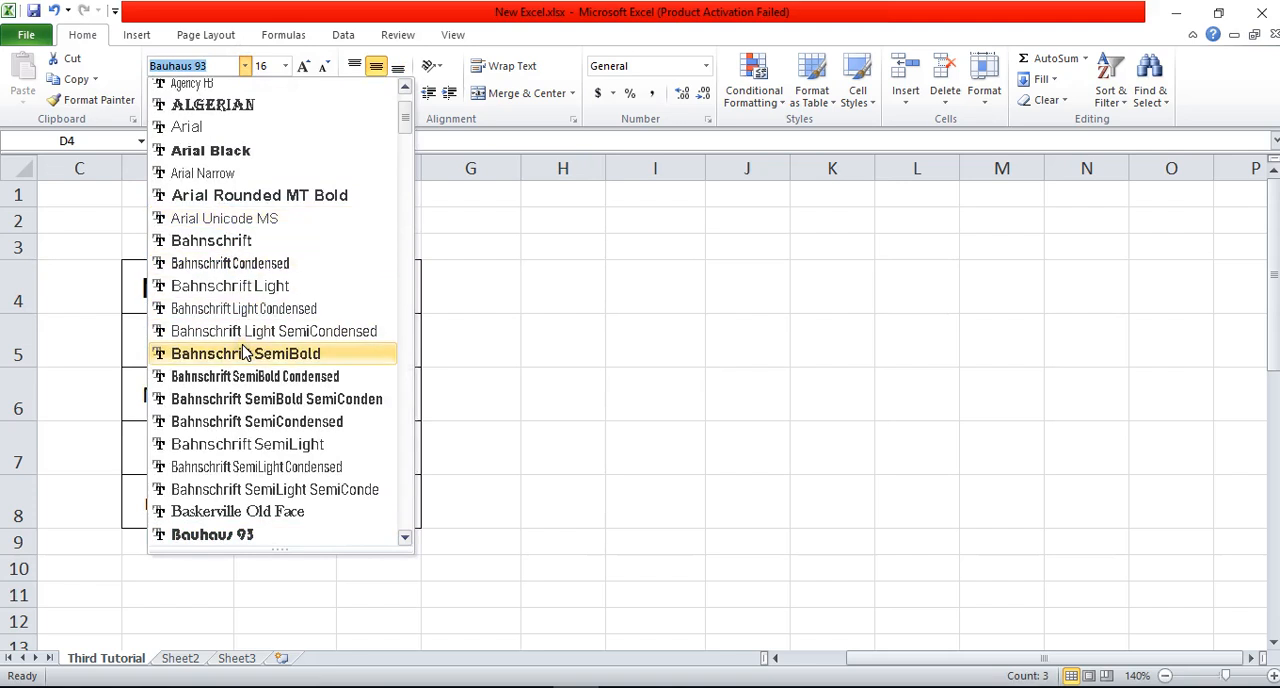
pyautogui.click(244, 353)
# Step: Apply a handwritten script font to the headings in D4:F4
pyautogui.moveTo(366, 288); pyautogui.dragTo(228, 282)
pyautogui.click(244, 65)
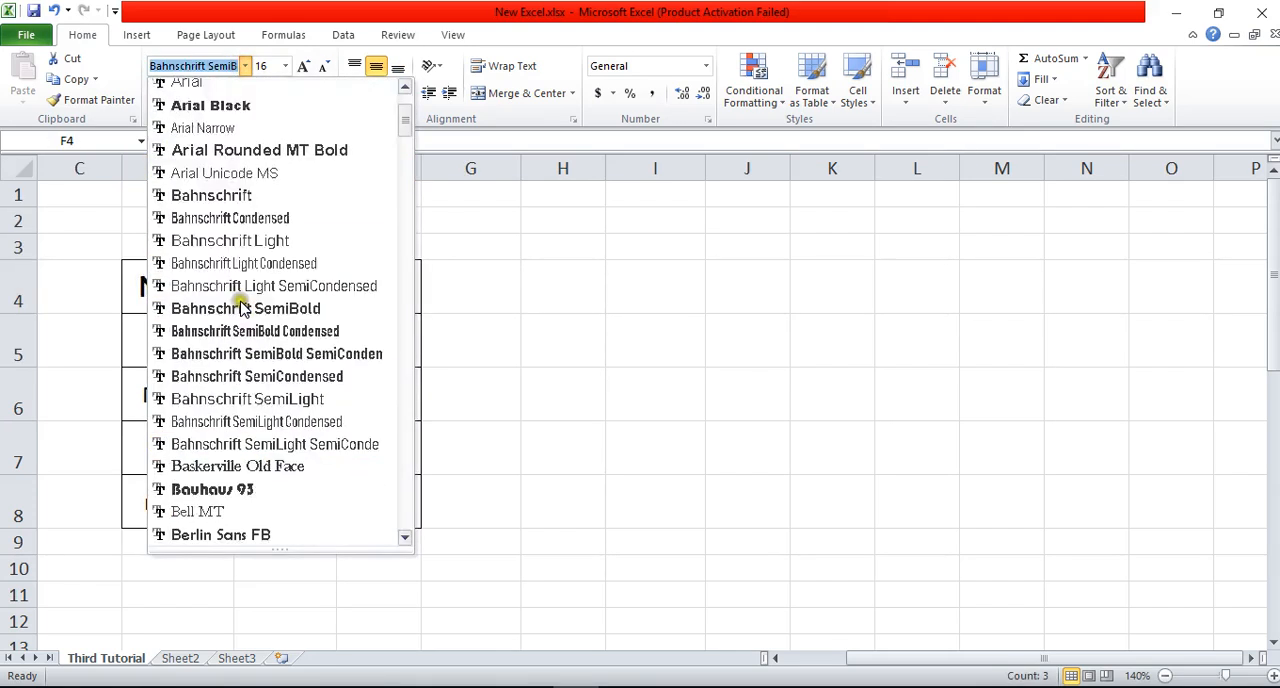
pyautogui.scroll(-6, 229, 438)
pyautogui.click(229, 438)
pyautogui.click(529, 368)
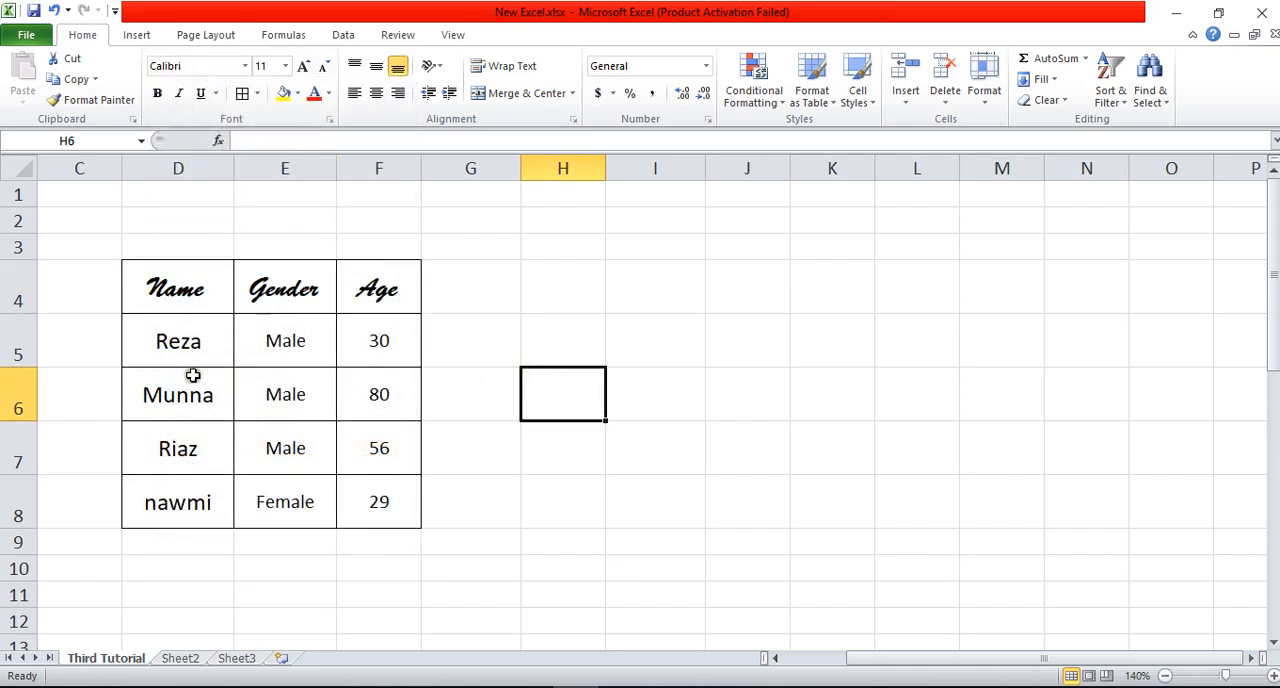
# Step: Change the font of the names in D5:D8 to Arial Black
pyautogui.moveTo(200, 343); pyautogui.dragTo(189, 485)
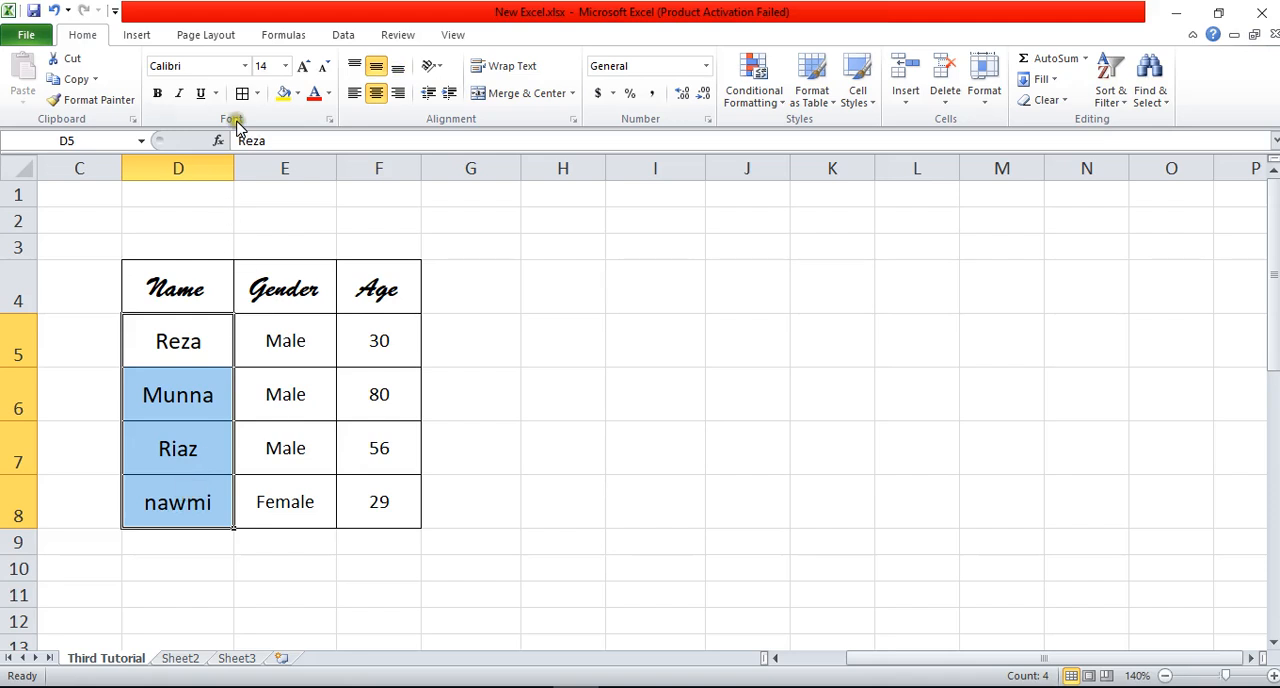
pyautogui.click(245, 66)
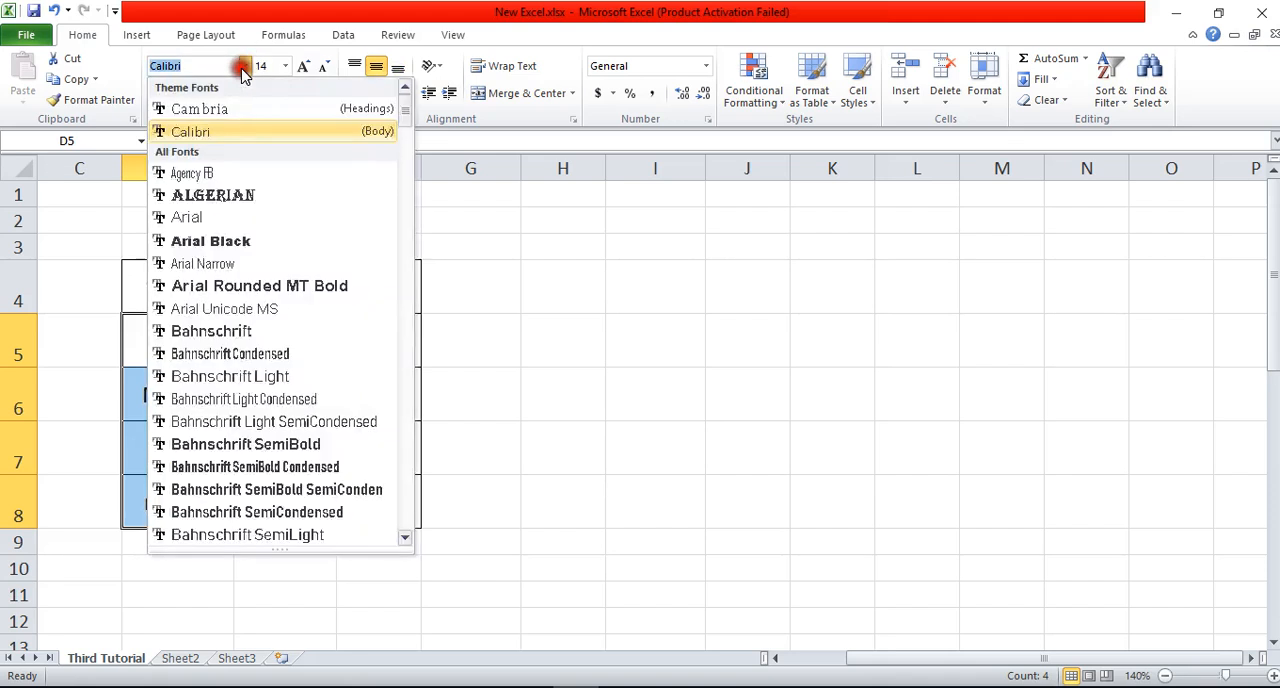
pyautogui.click(213, 240)
pyautogui.click(563, 370)
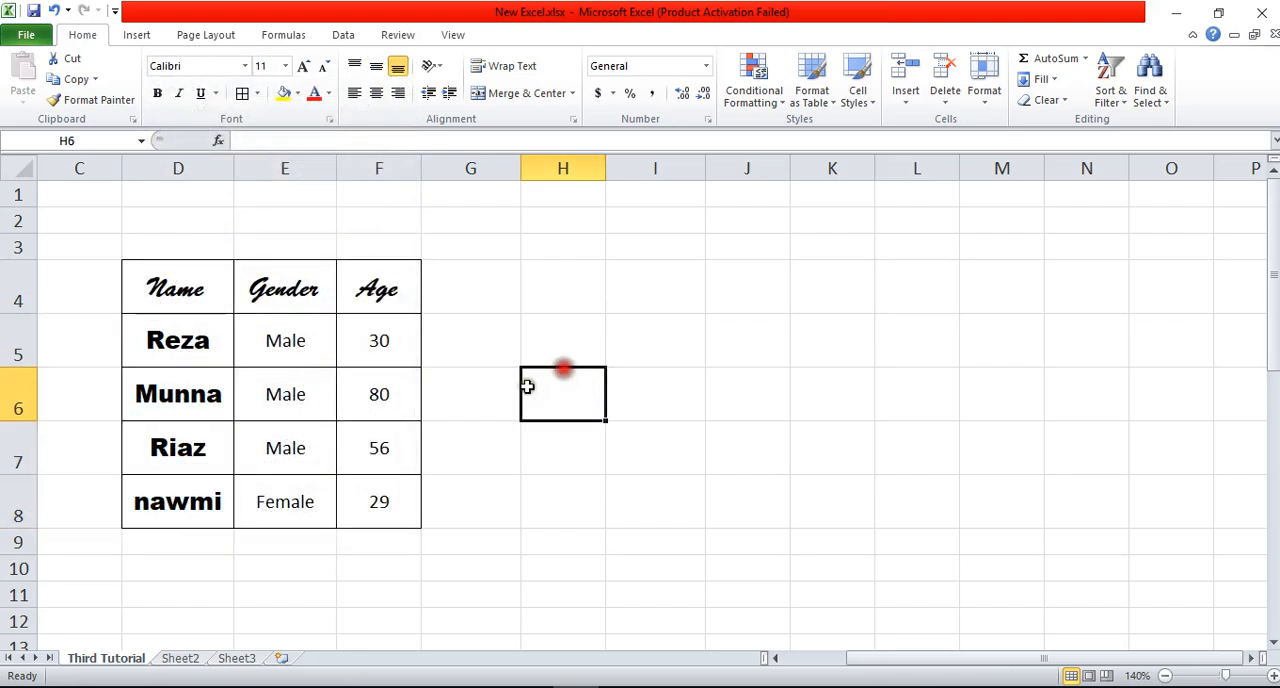
# Step: Change the font of the ages in F5:F8 to Bauhaus 93
pyautogui.moveTo(380, 345); pyautogui.dragTo(384, 515)
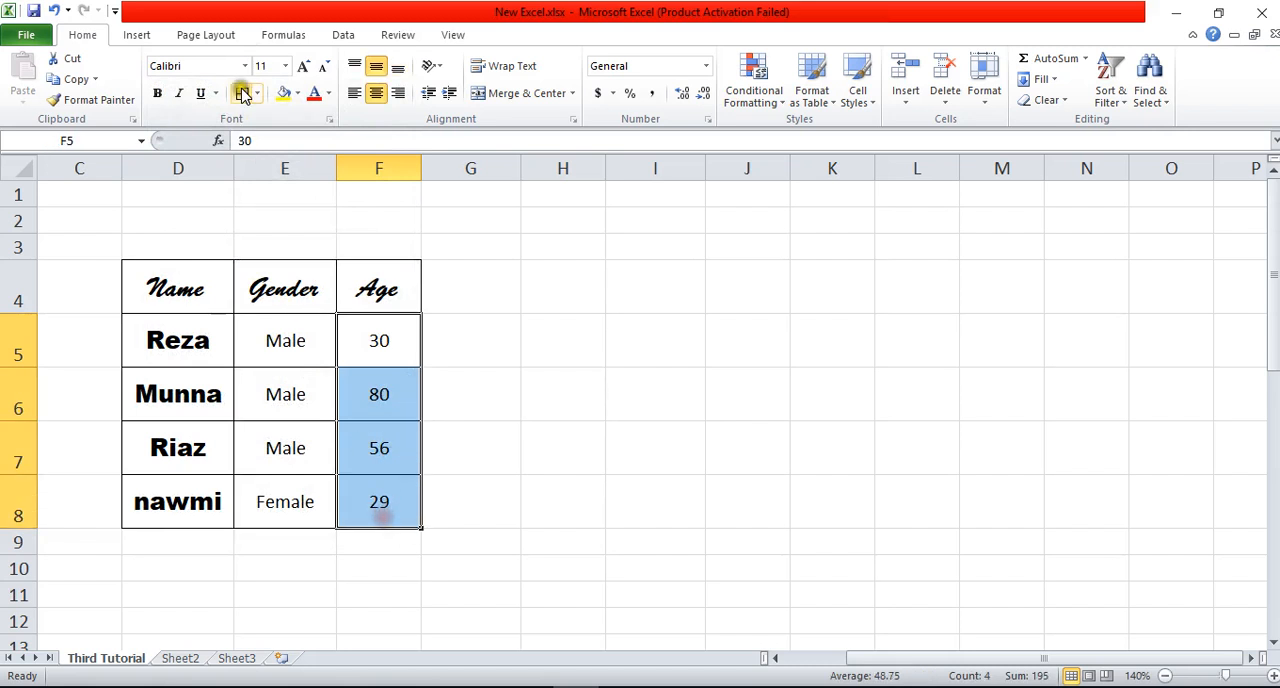
pyautogui.click(245, 66)
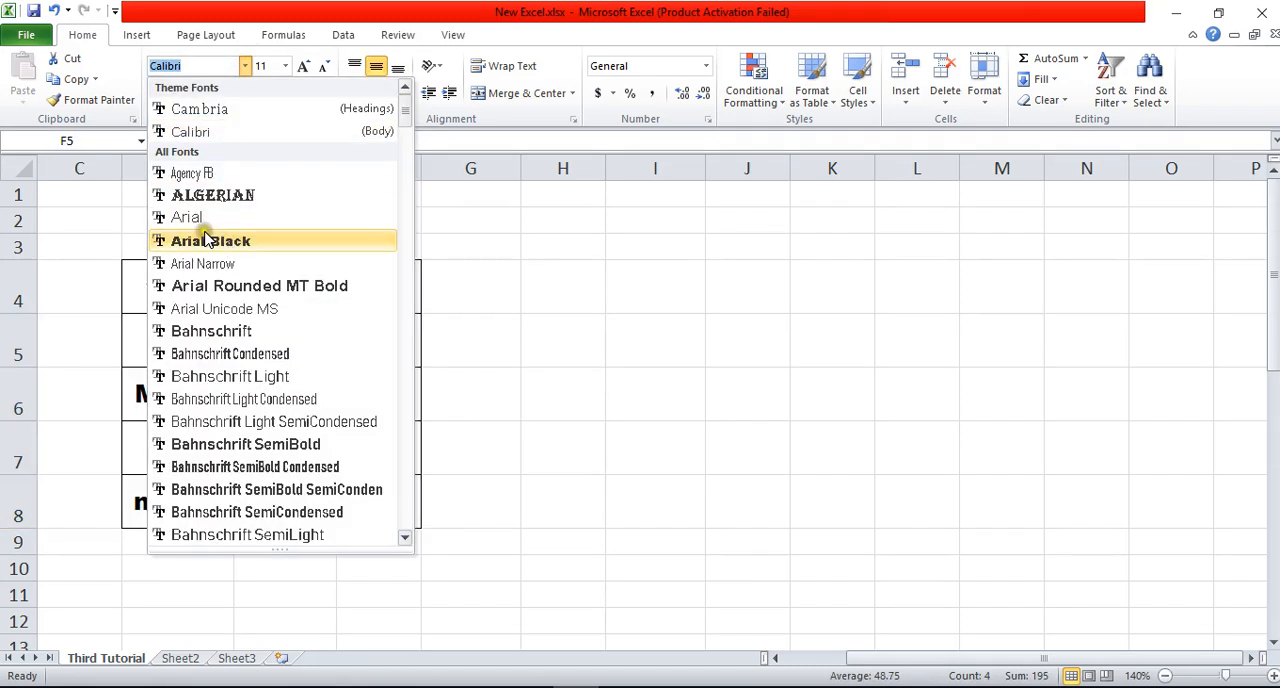
pyautogui.scroll(-3, 183, 309)
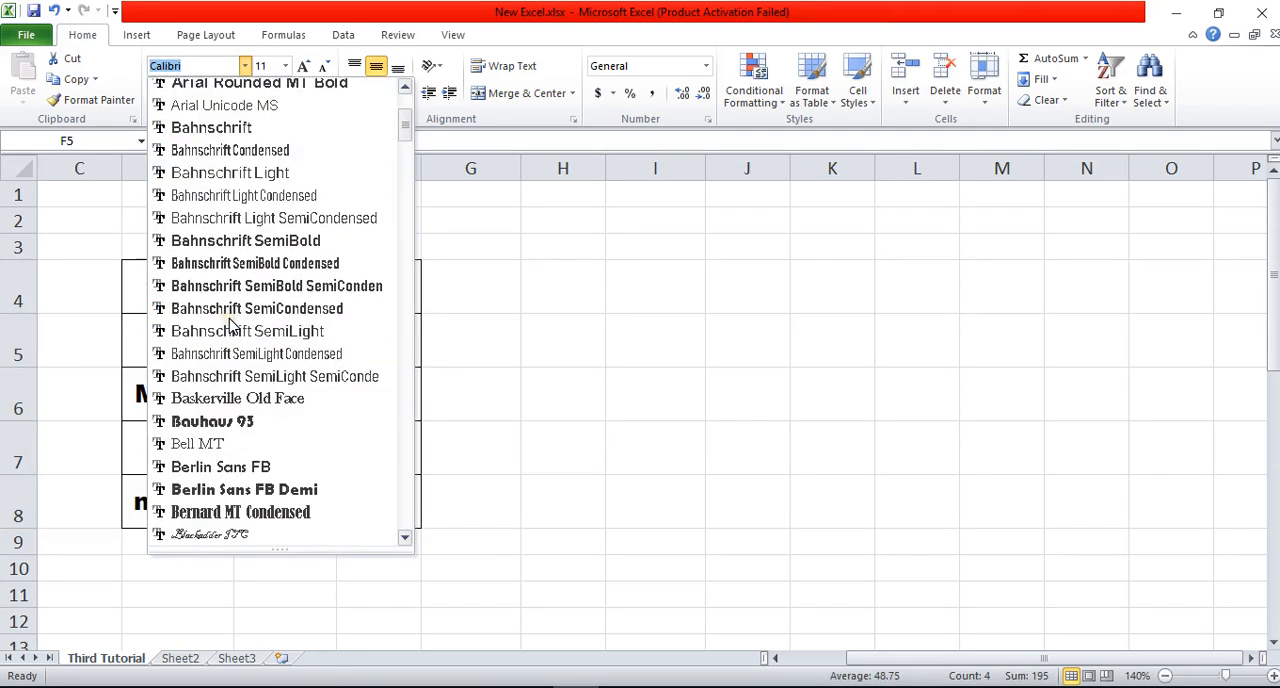
pyautogui.click(228, 425)
pyautogui.click(486, 372)
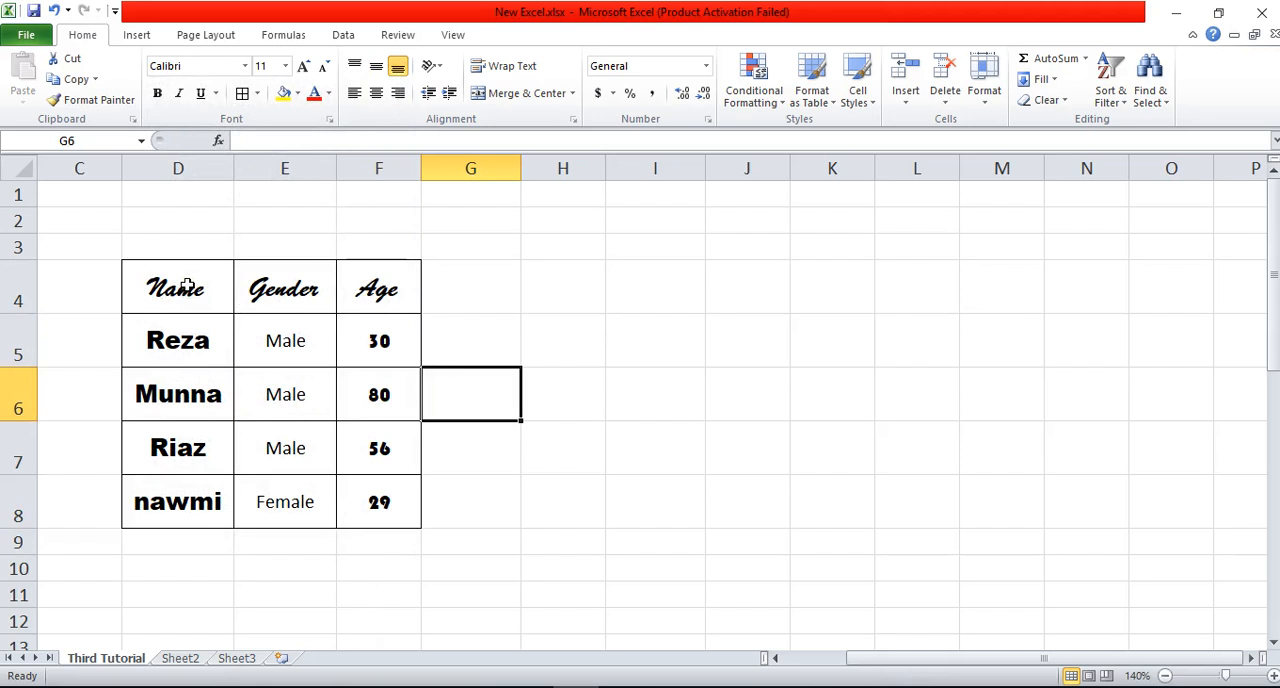
pyautogui.click(501, 368)
pyautogui.click(538, 346)
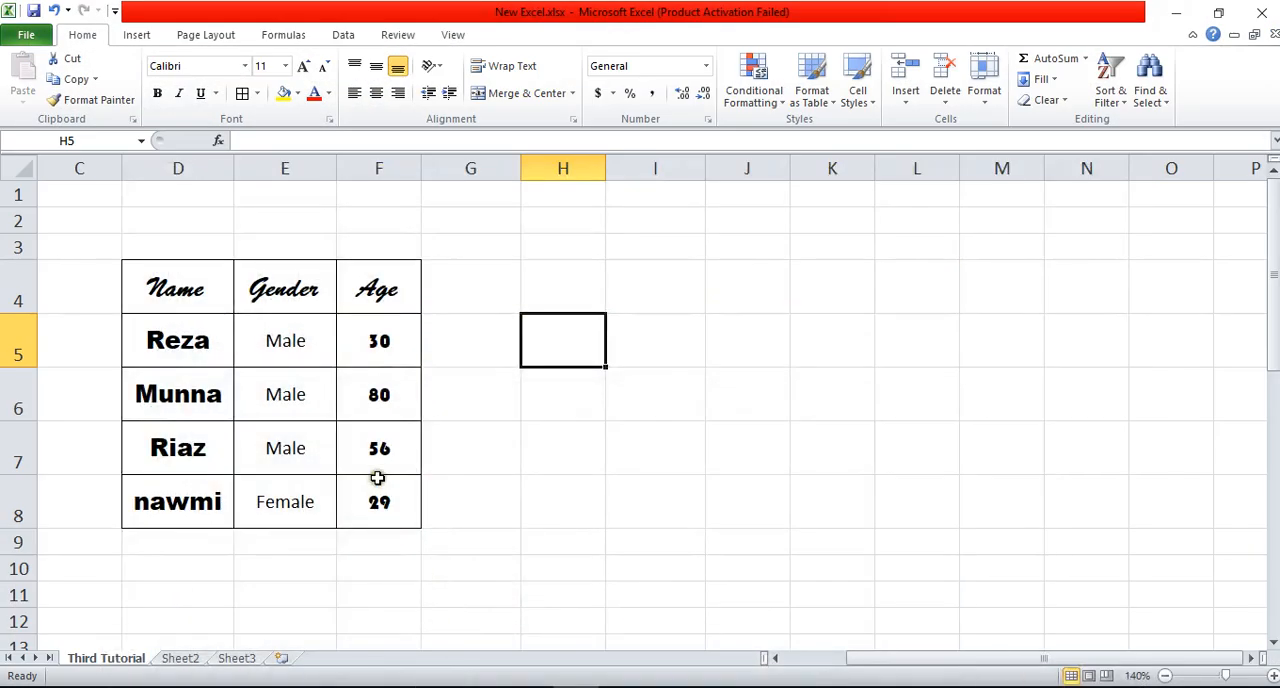
pyautogui.click(675, 331)
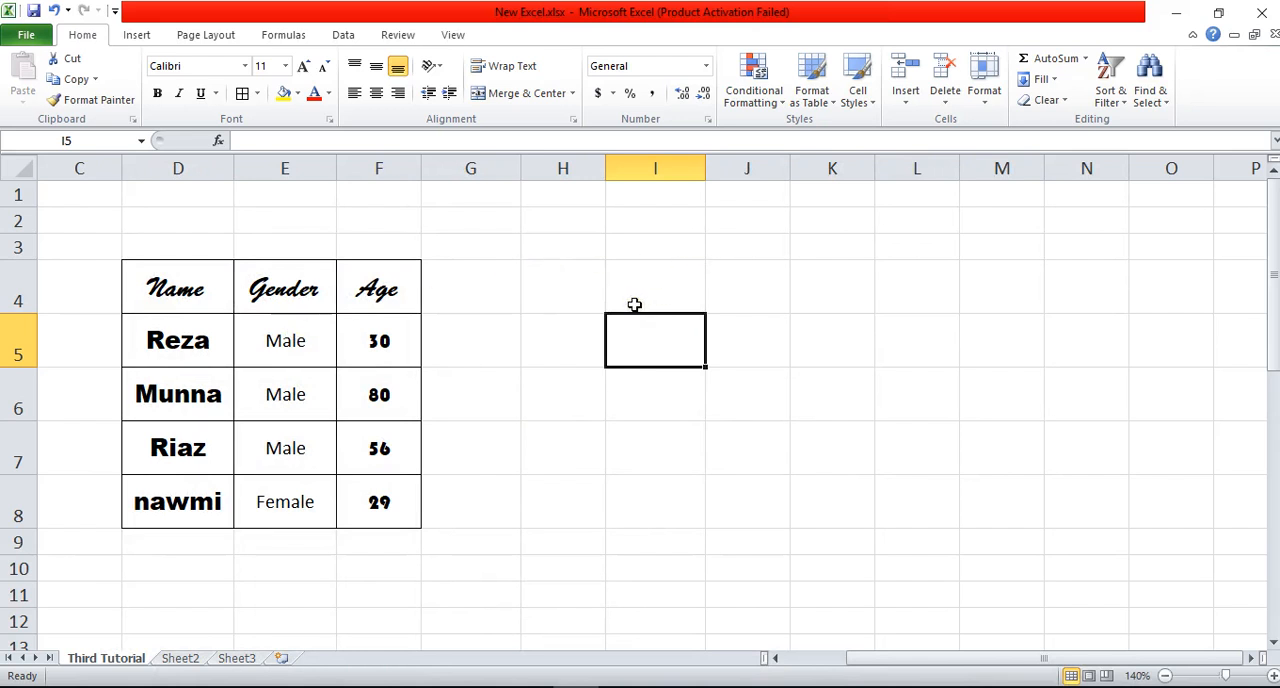
# Step: Enter the heading "class Name" in cell H4, to the side of the existing table
pyautogui.click(581, 291)
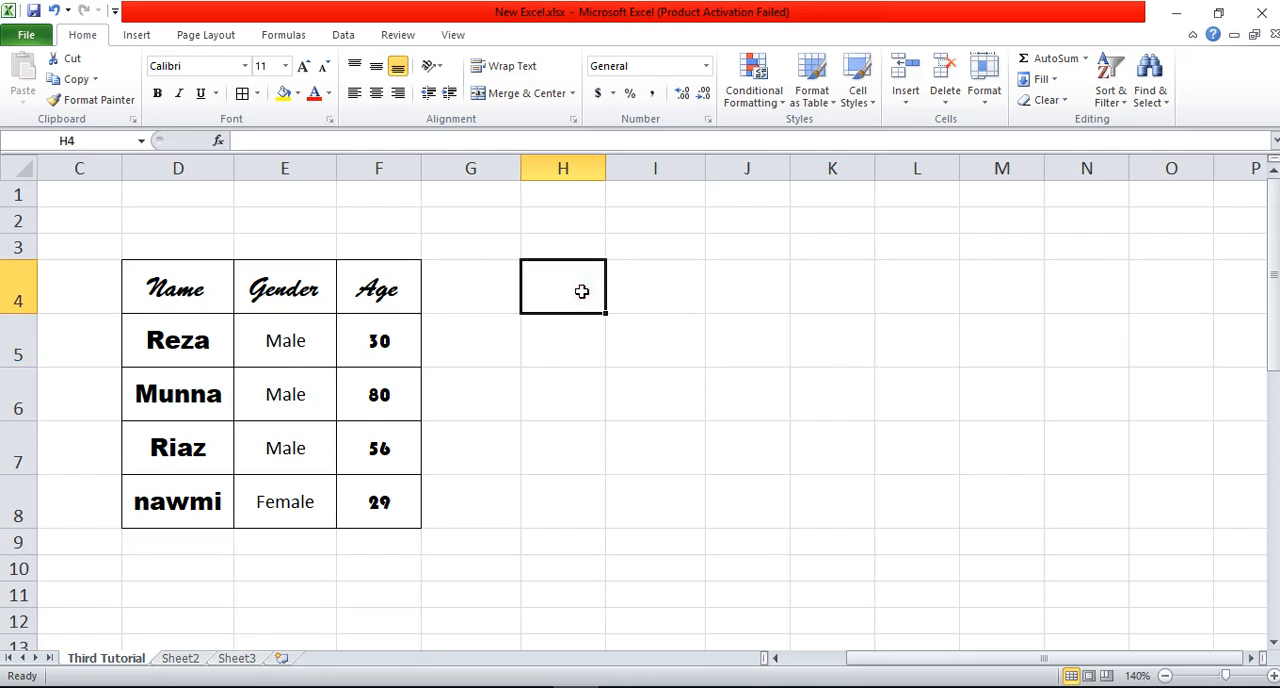
pyautogui.write('cla')
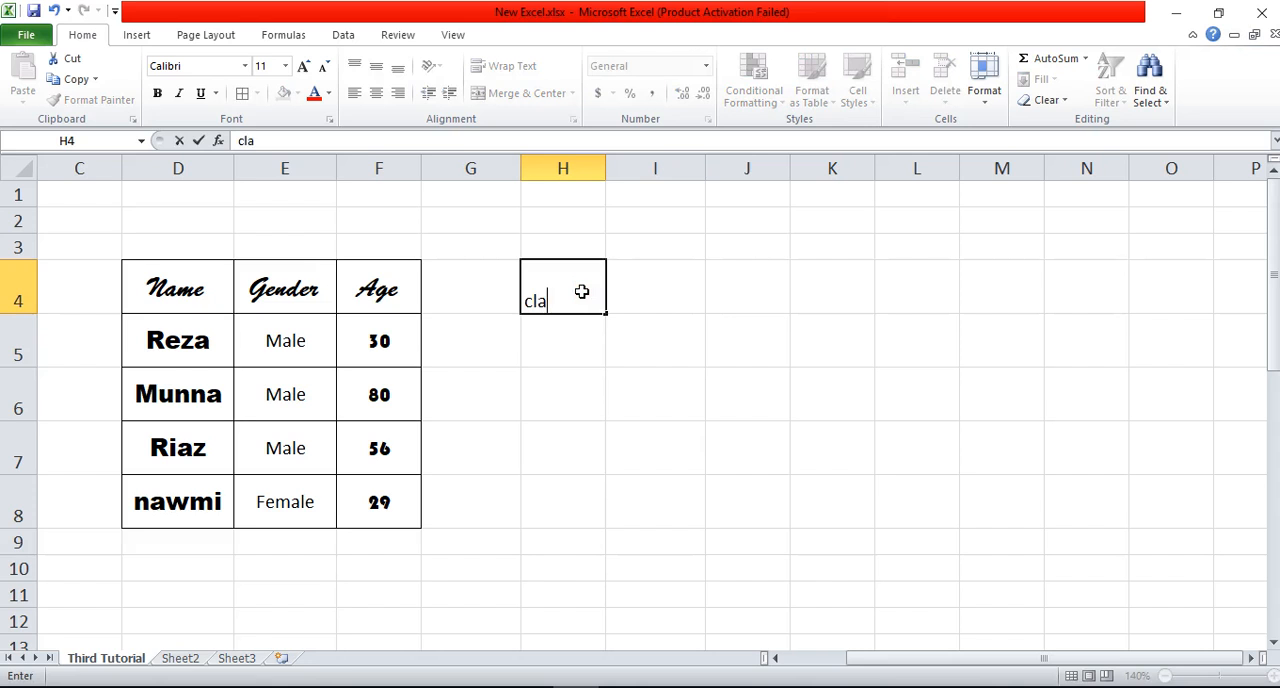
pyautogui.write('ss Name')
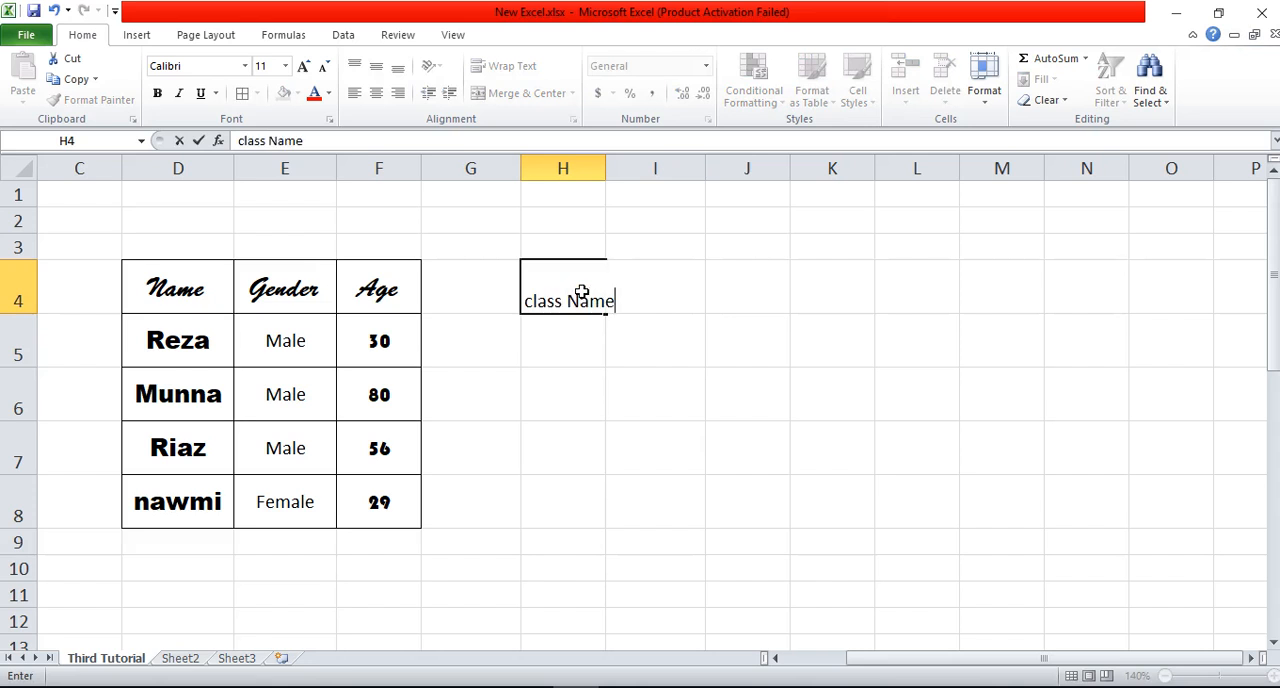
pyautogui.press('Tab')
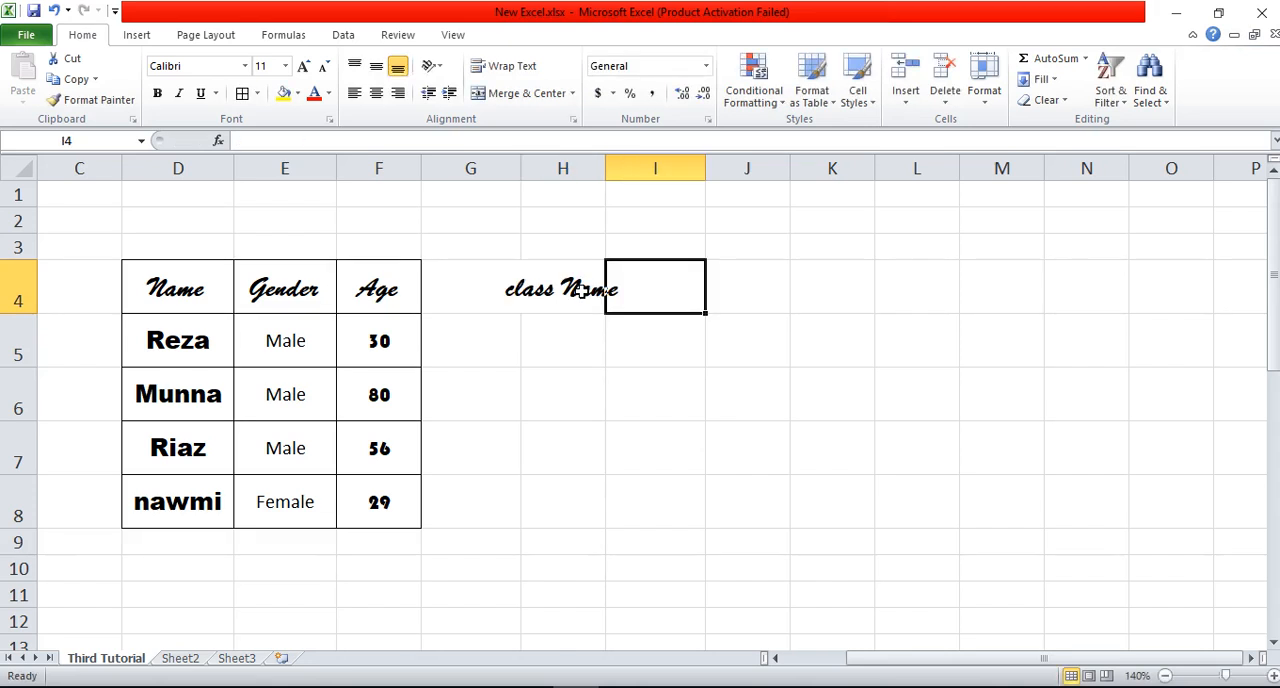
# Step: Change the font of the "class Name" heading in H4 to Times New Roman
pyautogui.click(563, 290)
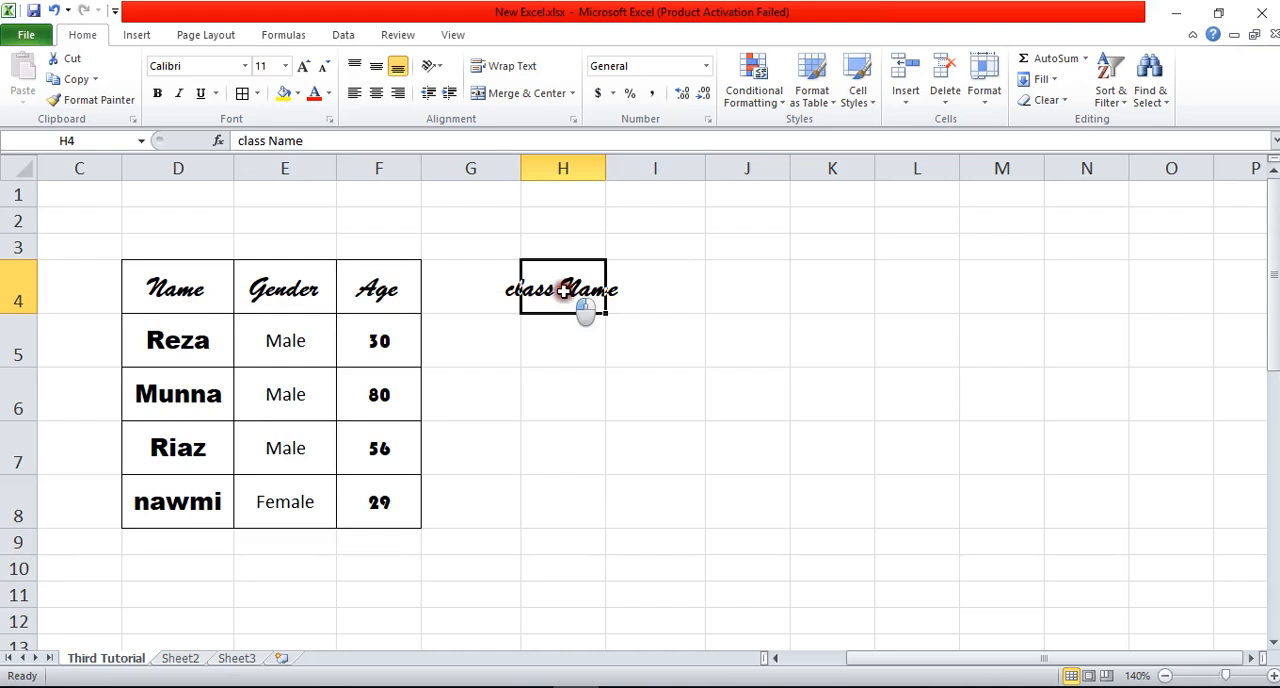
pyautogui.click(243, 66)
pyautogui.scroll(10, 185, 180)
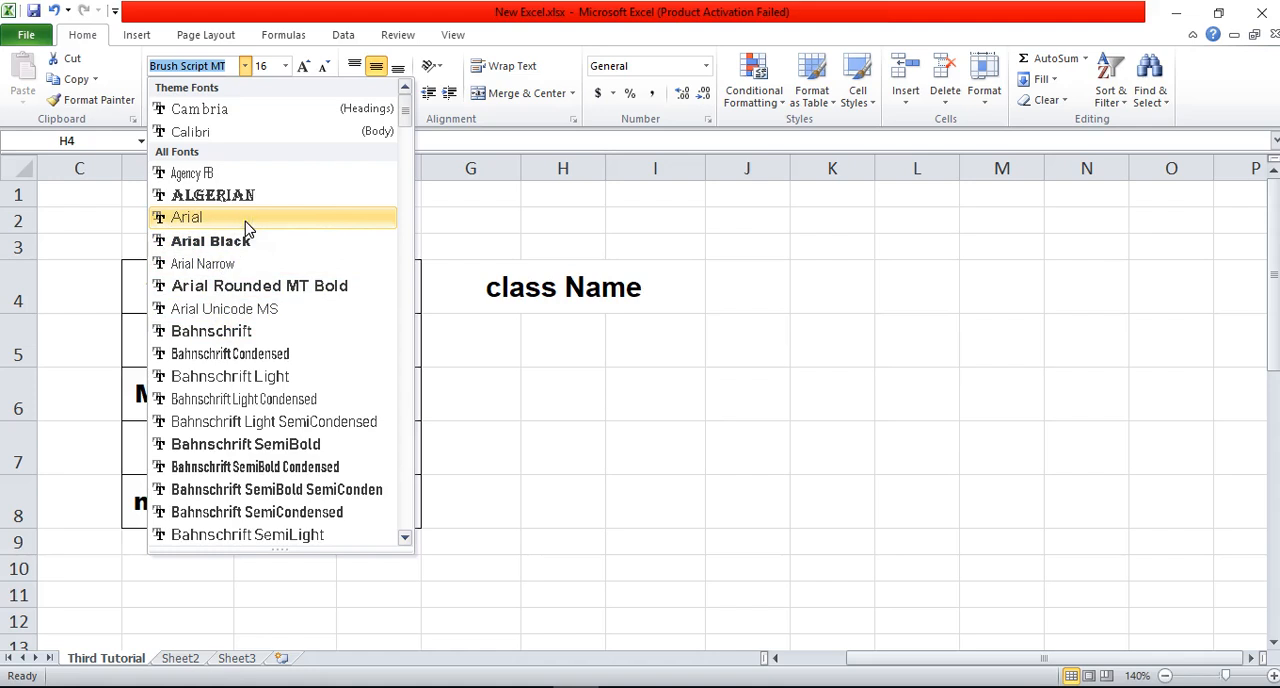
pyautogui.write('T')
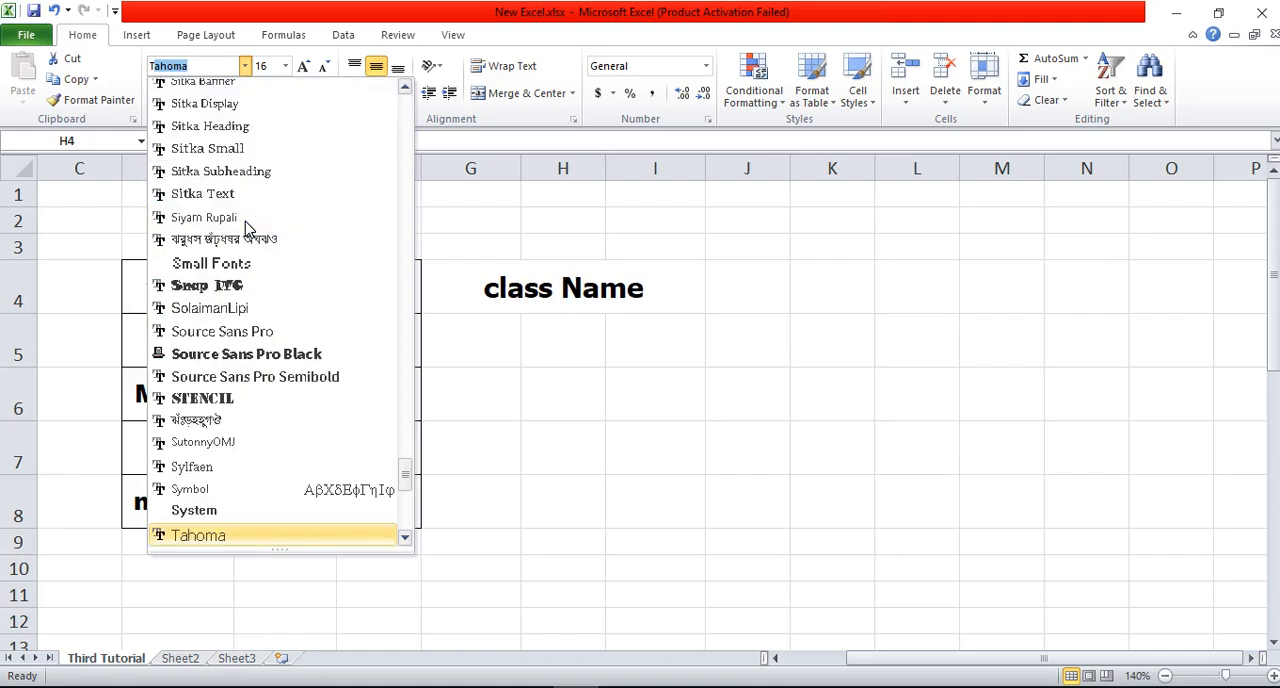
pyautogui.write('imes New R')
pyautogui.press('Return')
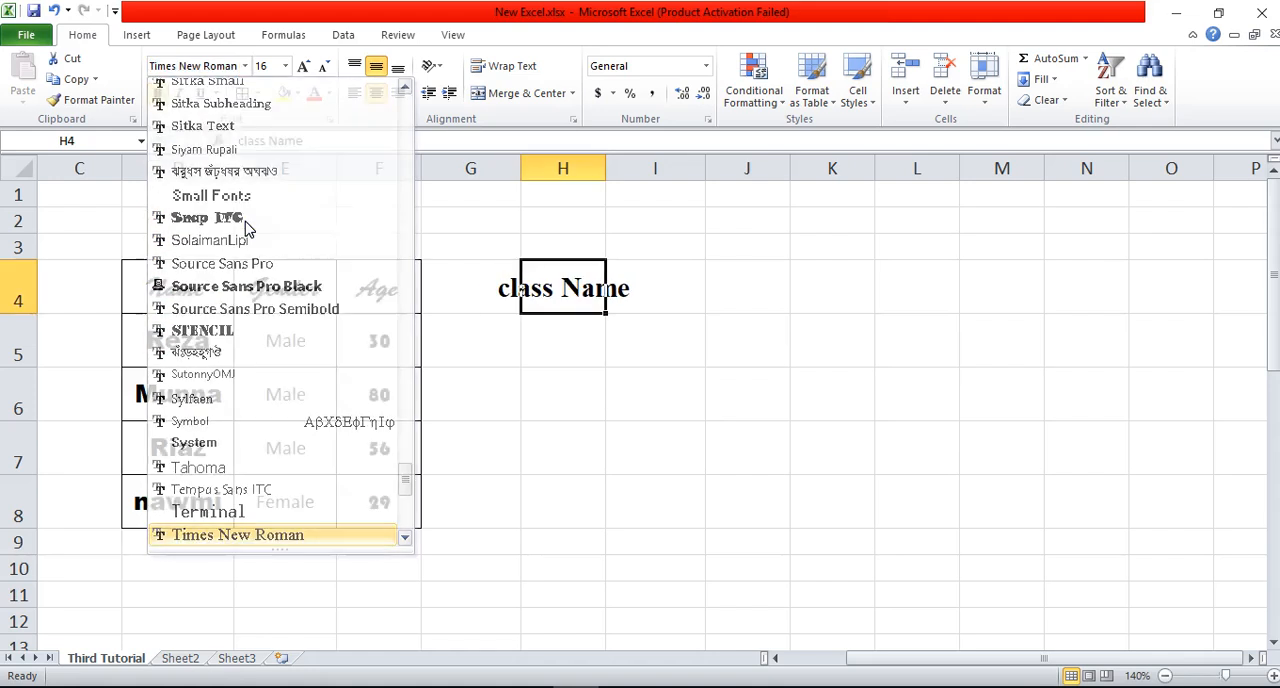
pyautogui.click(620, 356)
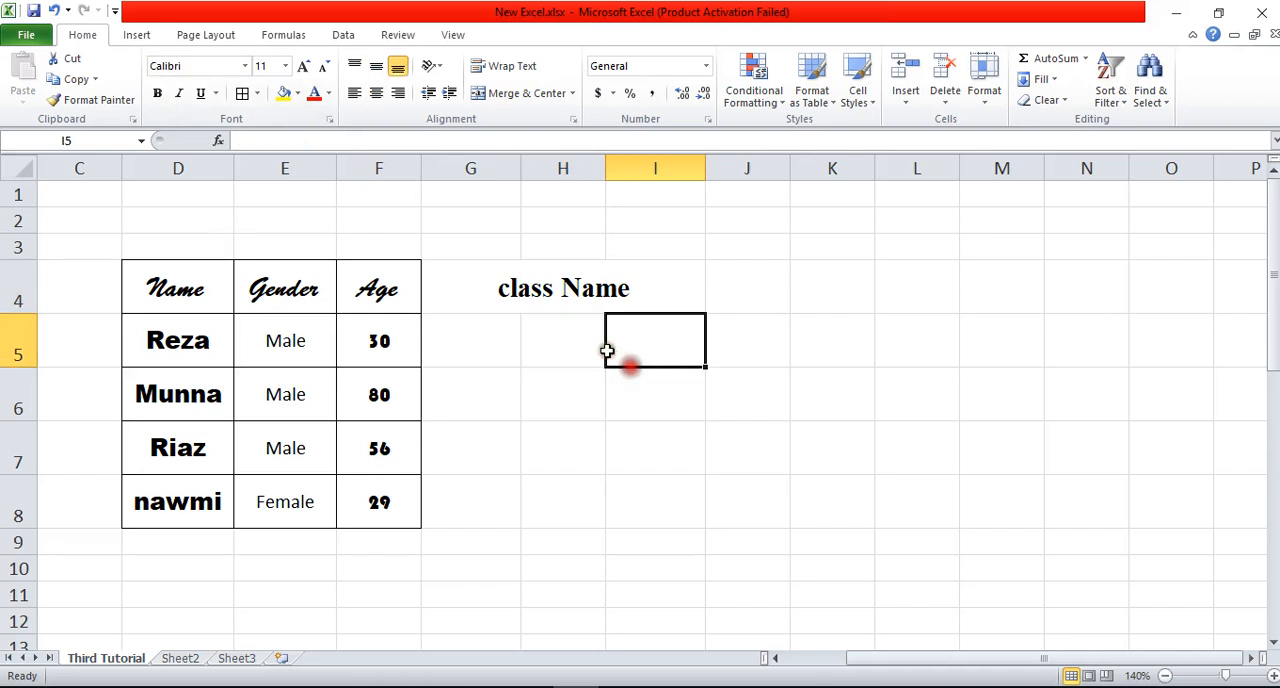
# Step: Switch the font of the "class Name" heading in H4 to Calibri
pyautogui.click(568, 290)
pyautogui.click(222, 68)
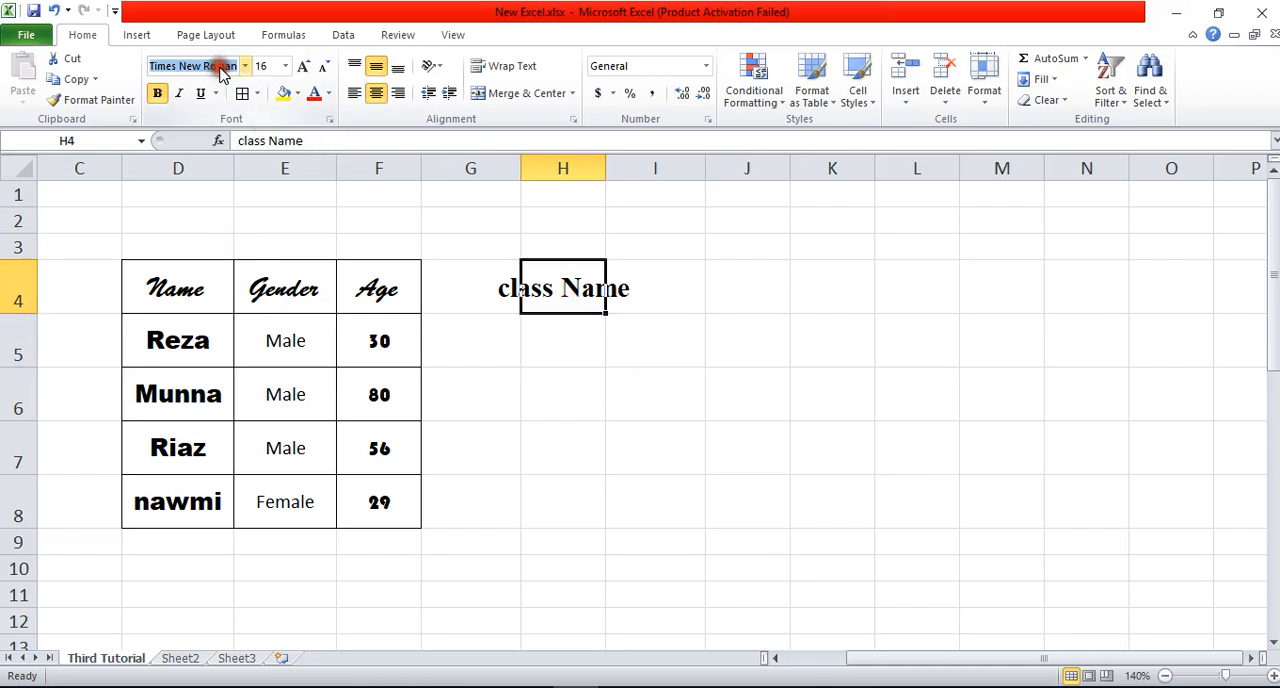
pyautogui.write('Tohm')
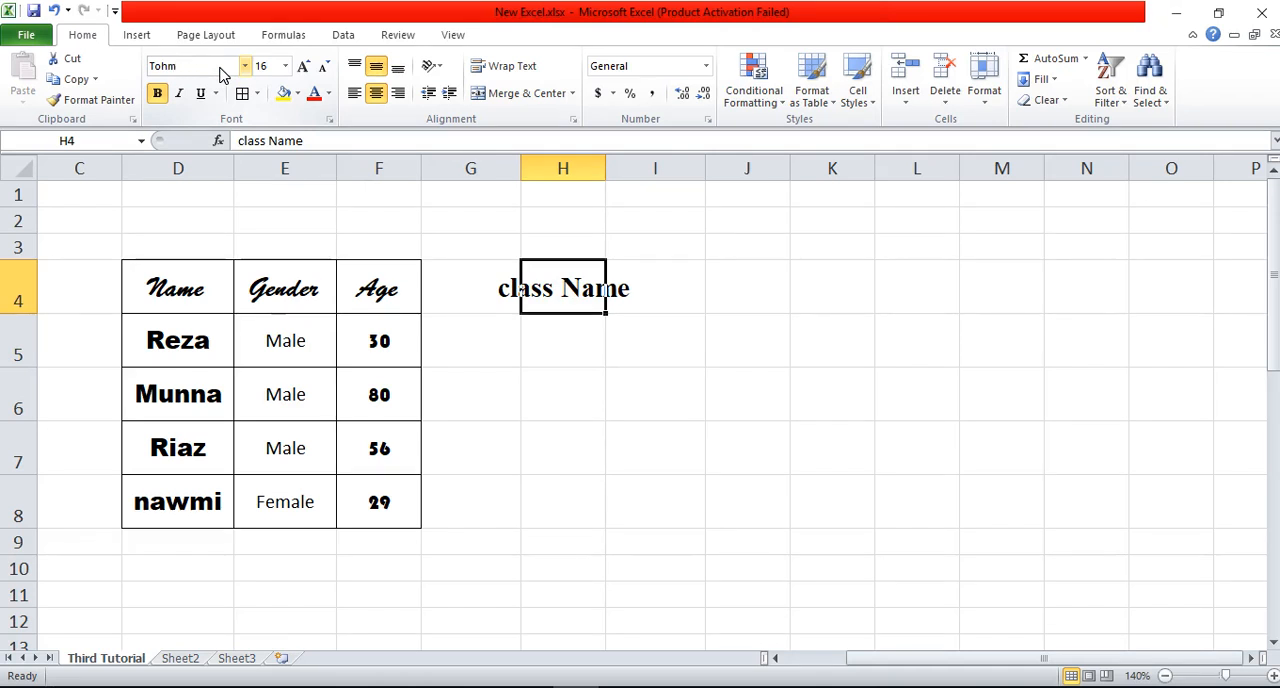
pyautogui.write('Calibri')
pyautogui.press('Return')
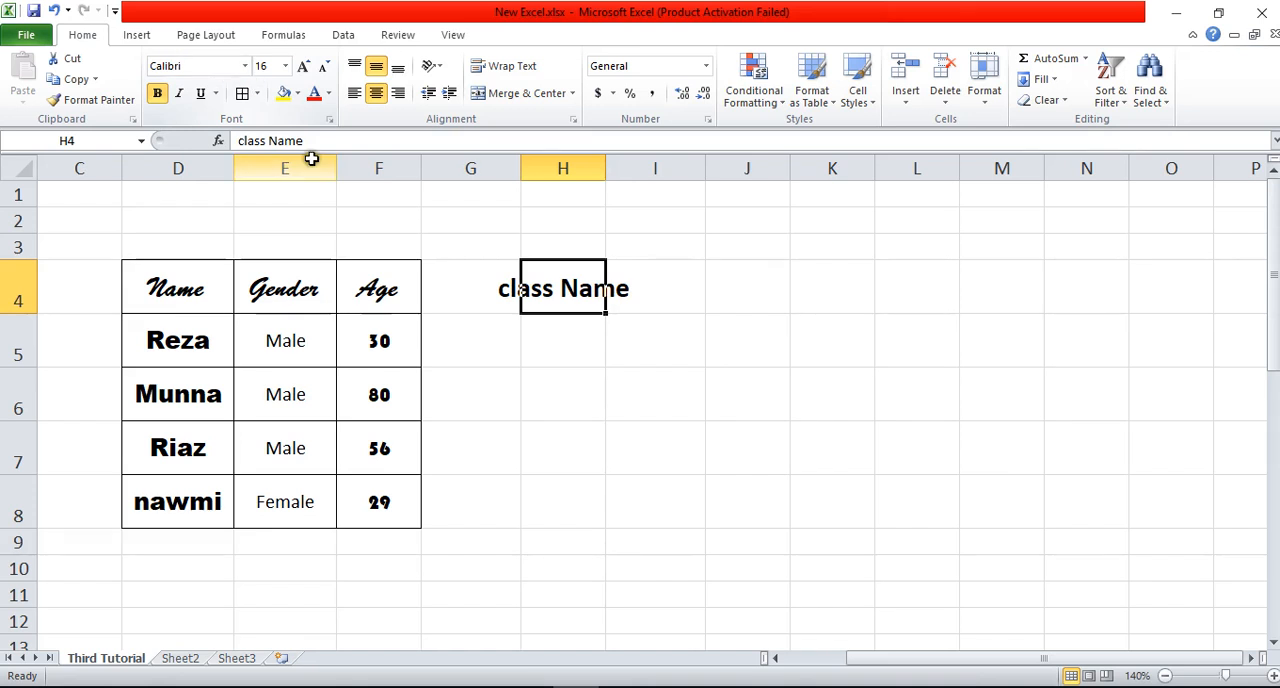
# Step: Apply the Tahoma font to the "class Name" heading in H4
pyautogui.click(543, 348)
pyautogui.click(531, 294)
pyautogui.click(212, 70)
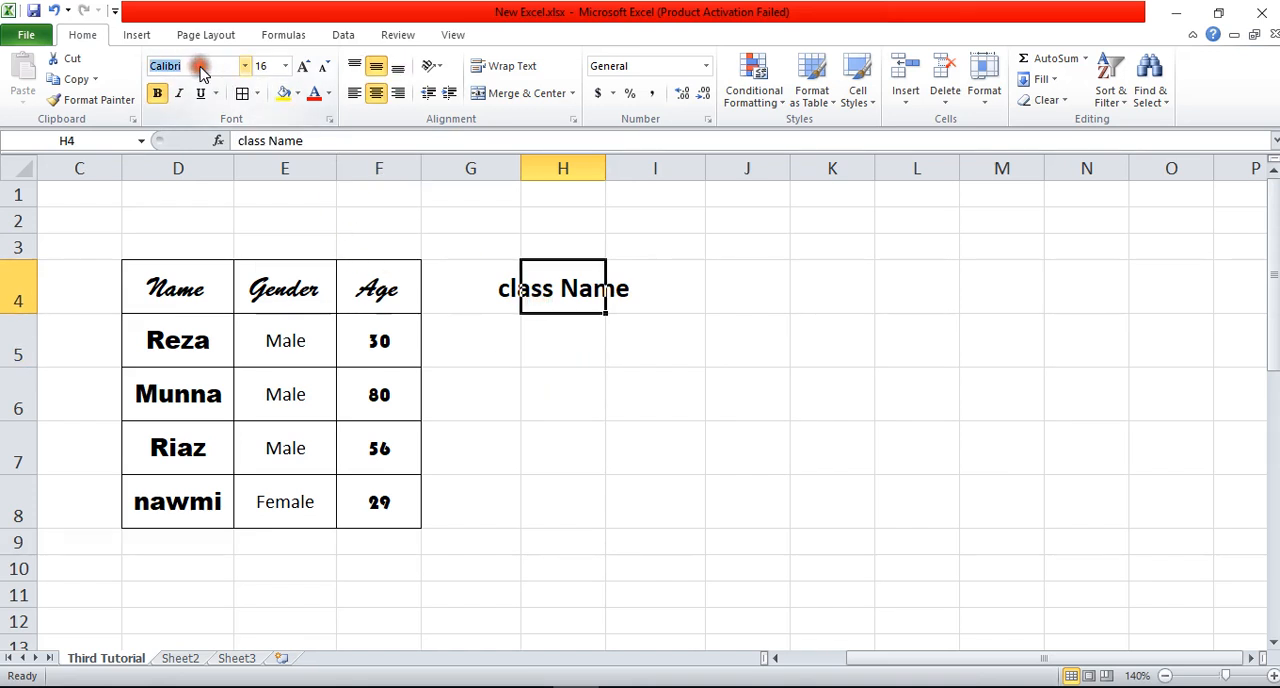
pyautogui.write('Tahoma')
pyautogui.press('Return')
pyautogui.click(674, 395)
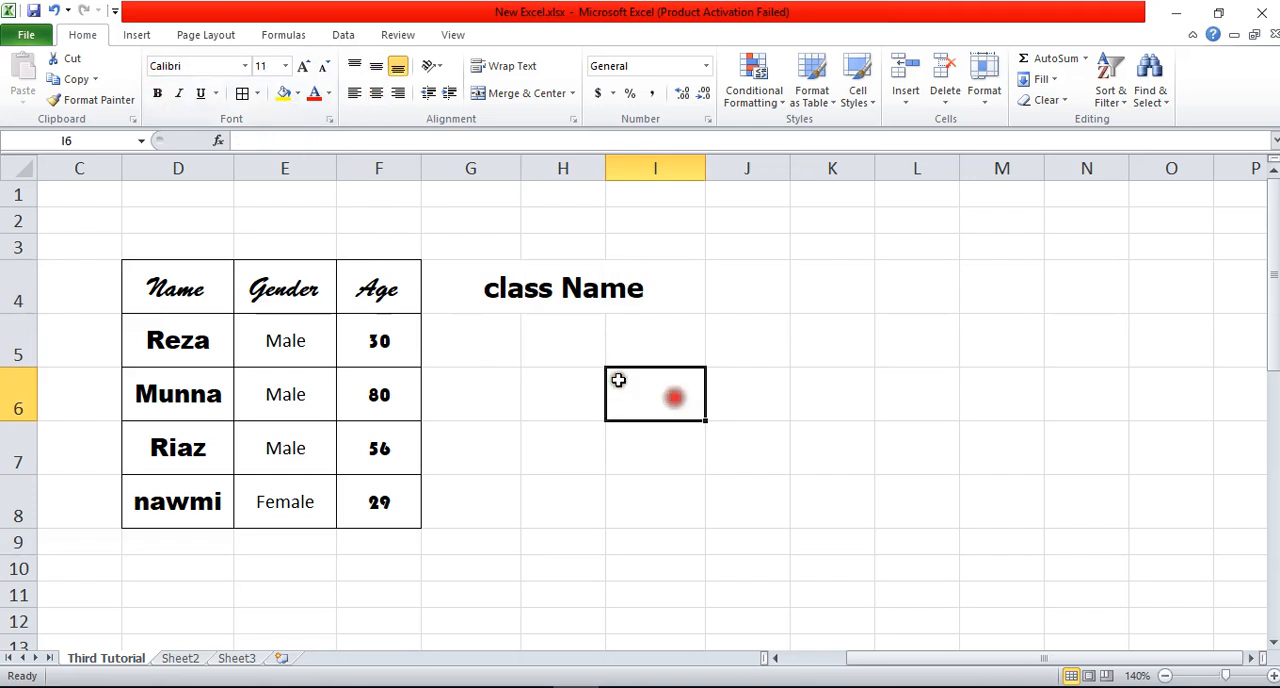
# Step: Set the font of the "class Name" heading in H4 back to Times New Roman
pyautogui.click(548, 294)
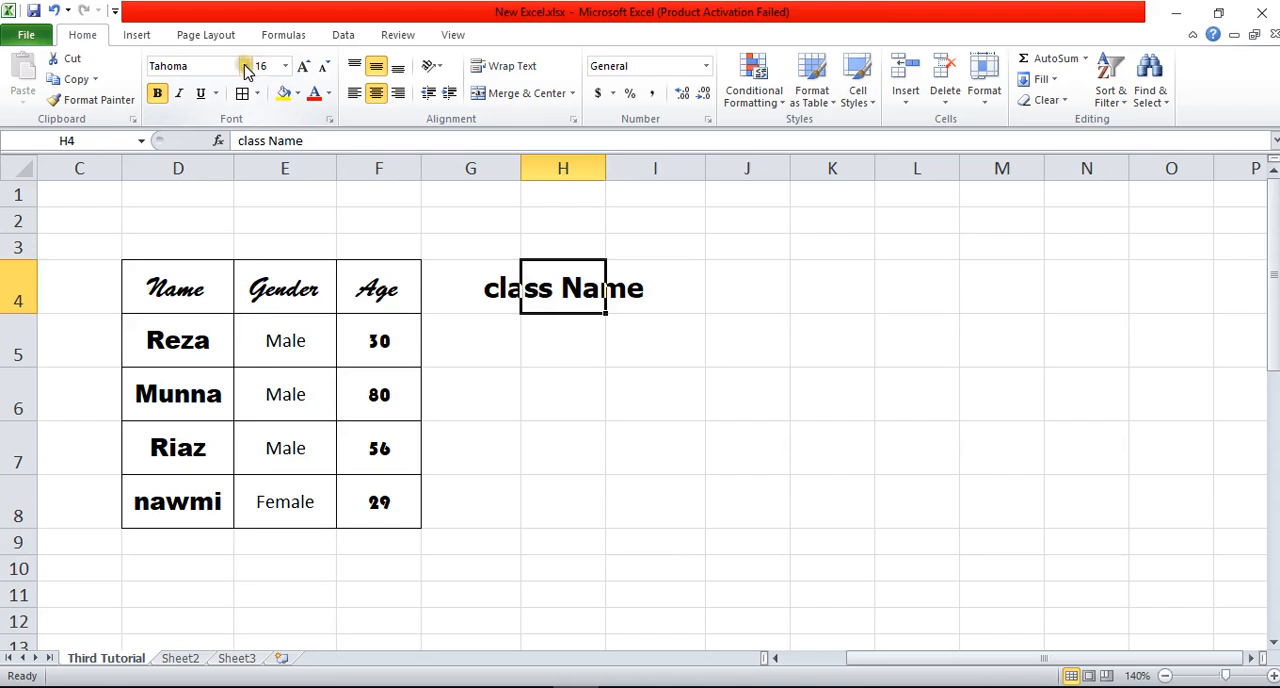
pyautogui.click(209, 67)
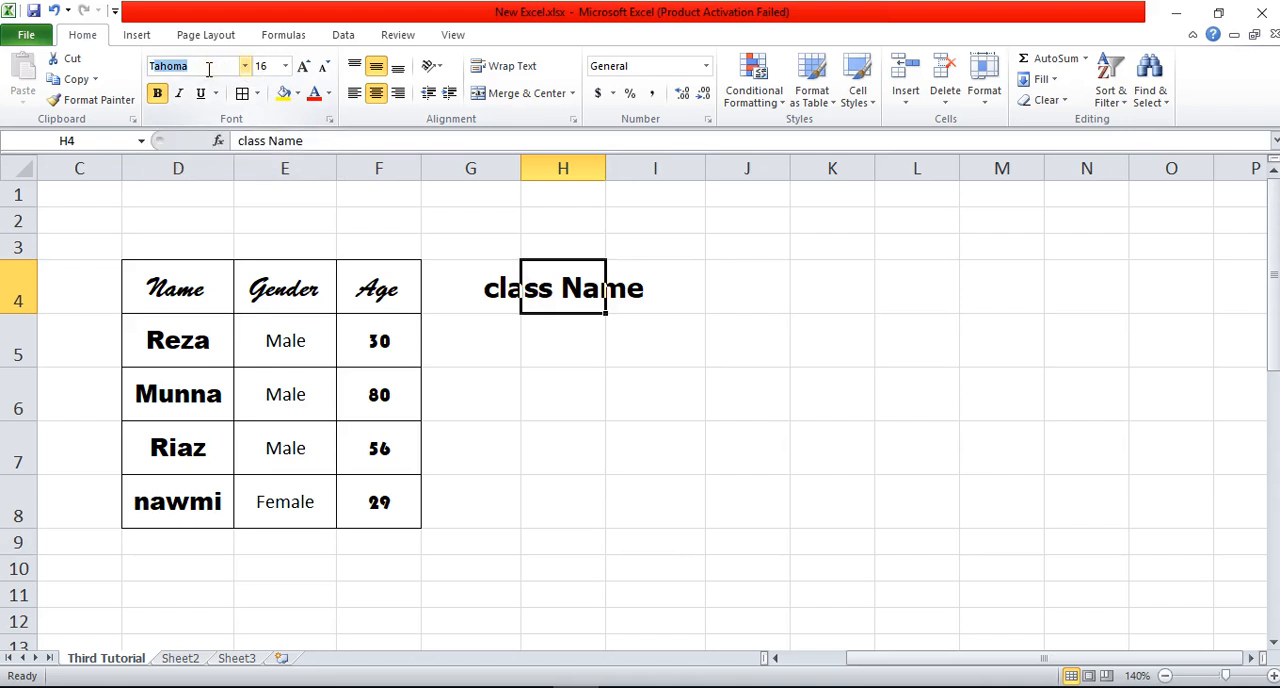
pyautogui.write('Times New R')
pyautogui.press('Return')
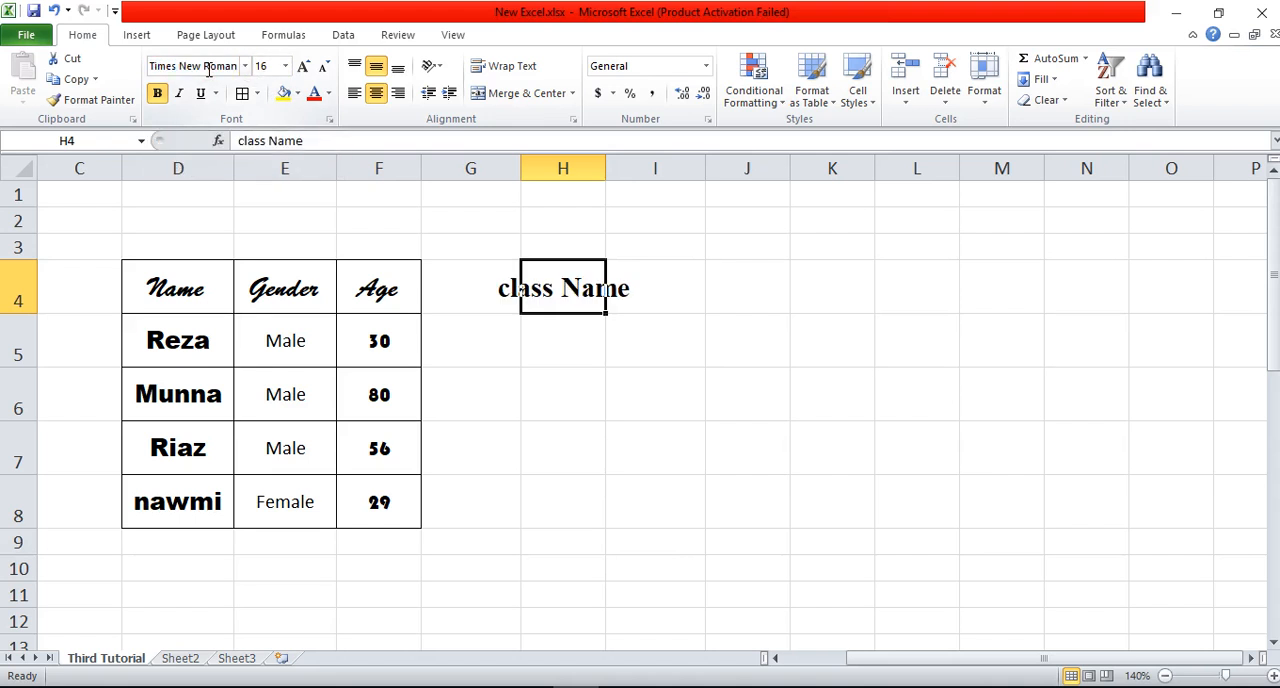
# Step: Reduce the "class Name" heading in H4 to font size 10 and remove its bold formatting
pyautogui.click(288, 68)
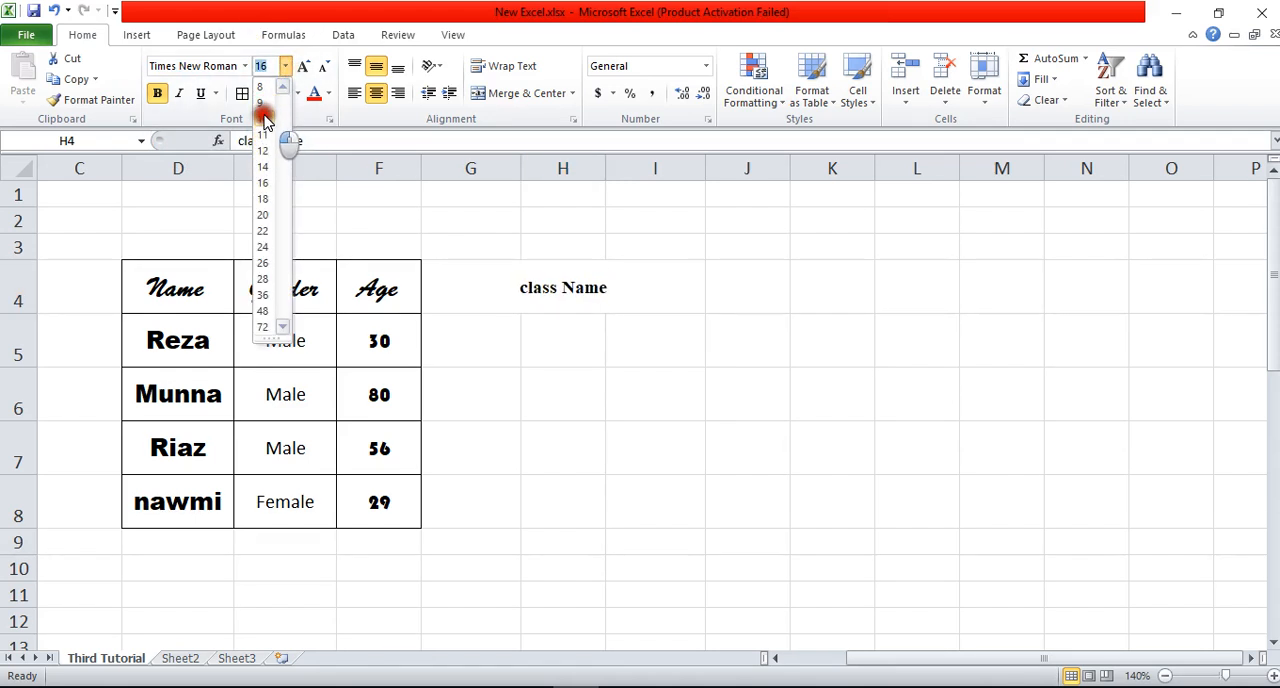
pyautogui.click(264, 119)
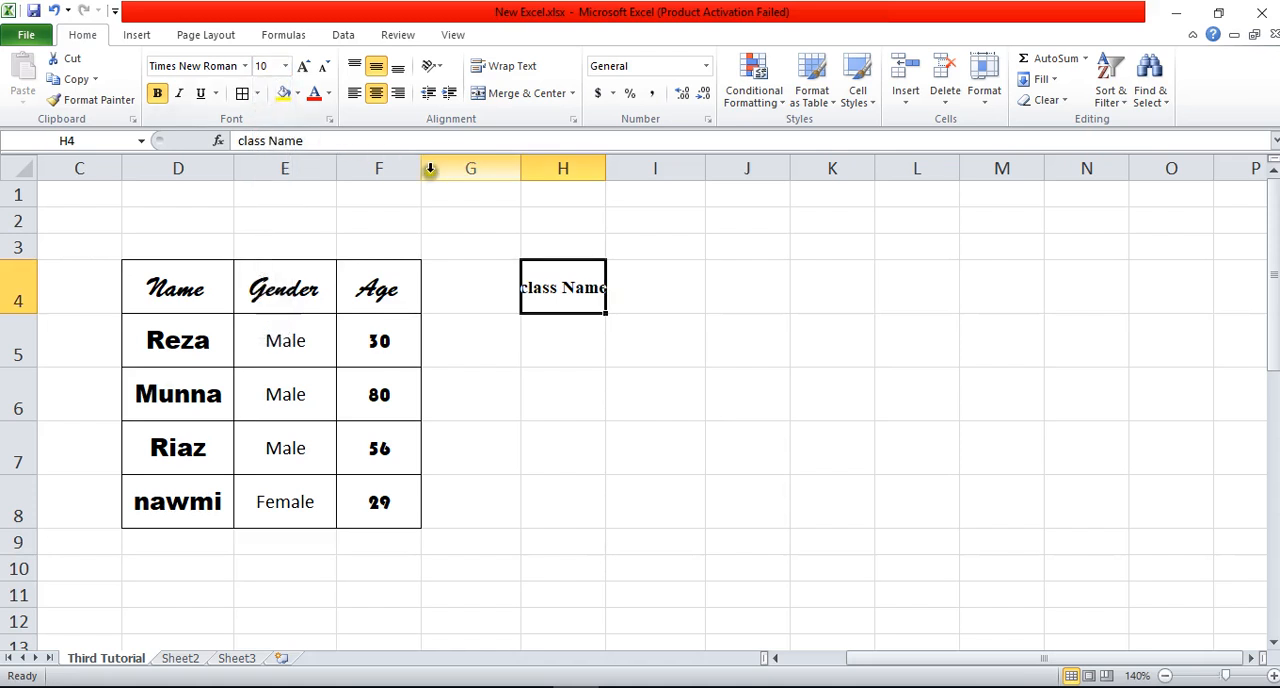
pyautogui.click(166, 98)
pyautogui.click(660, 297)
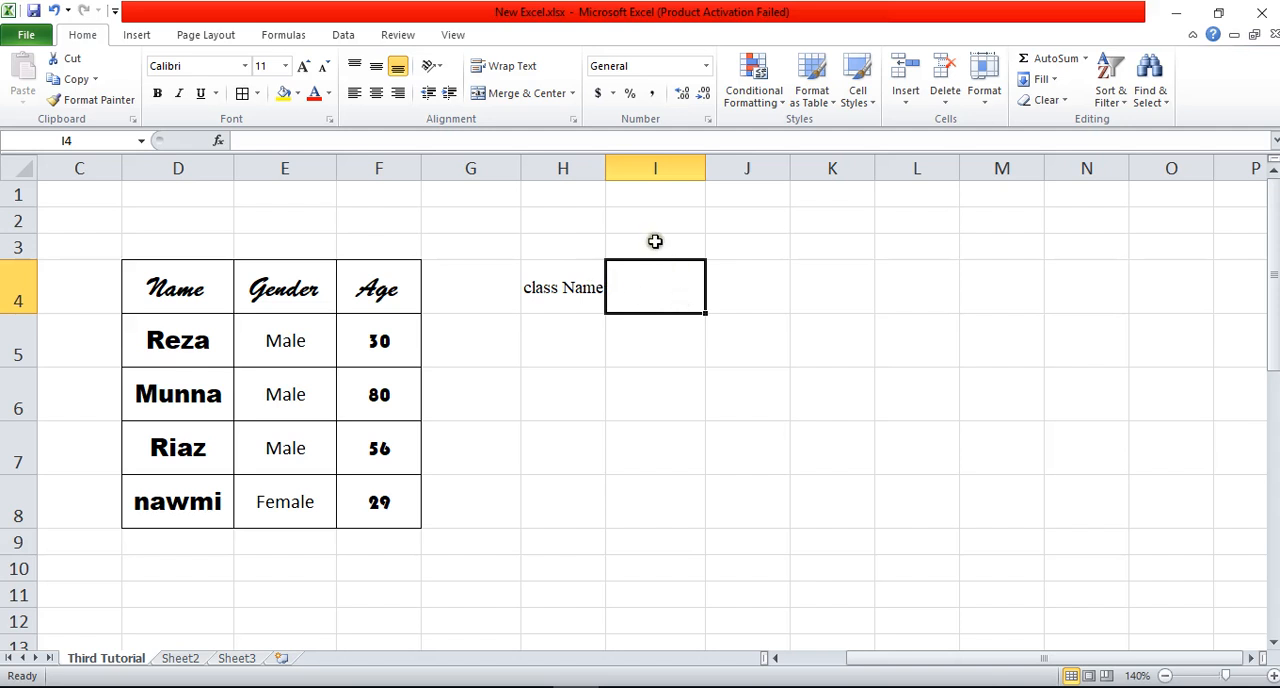
# Step: Enter the heading "Student" in I3, above the row of the "class Name" heading
pyautogui.click(678, 290)
pyautogui.click(754, 288)
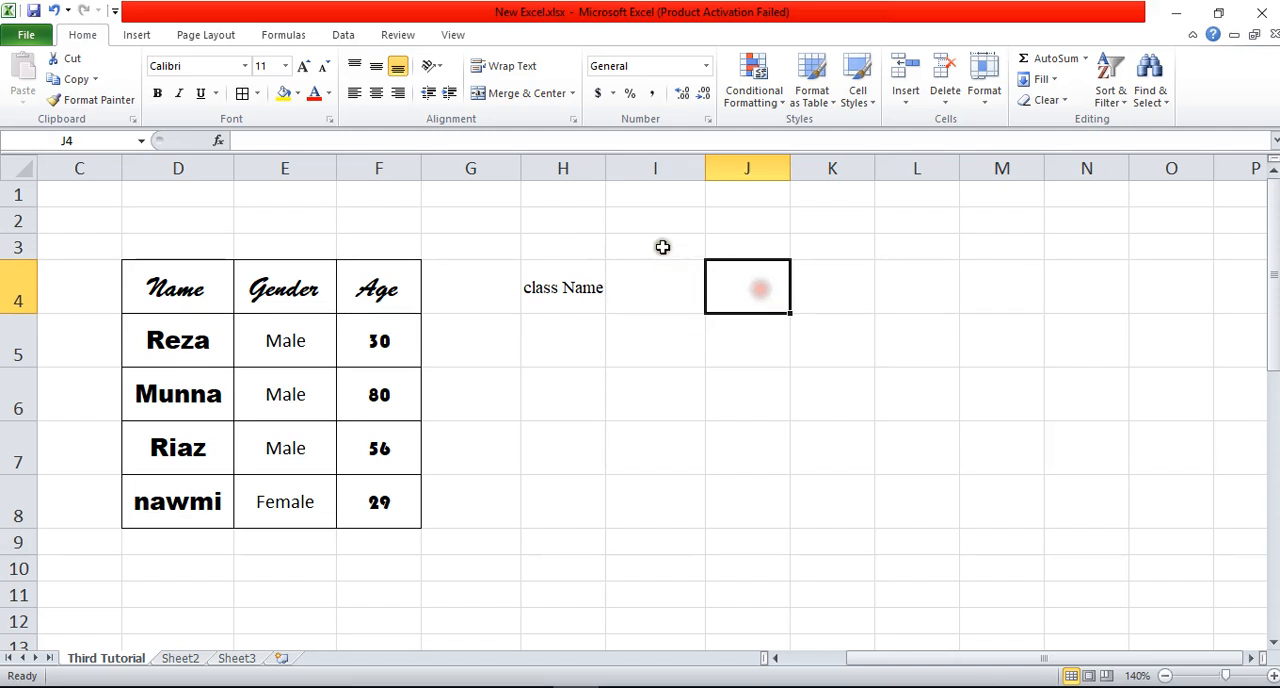
pyautogui.moveTo(660, 245); pyautogui.dragTo(750, 258)
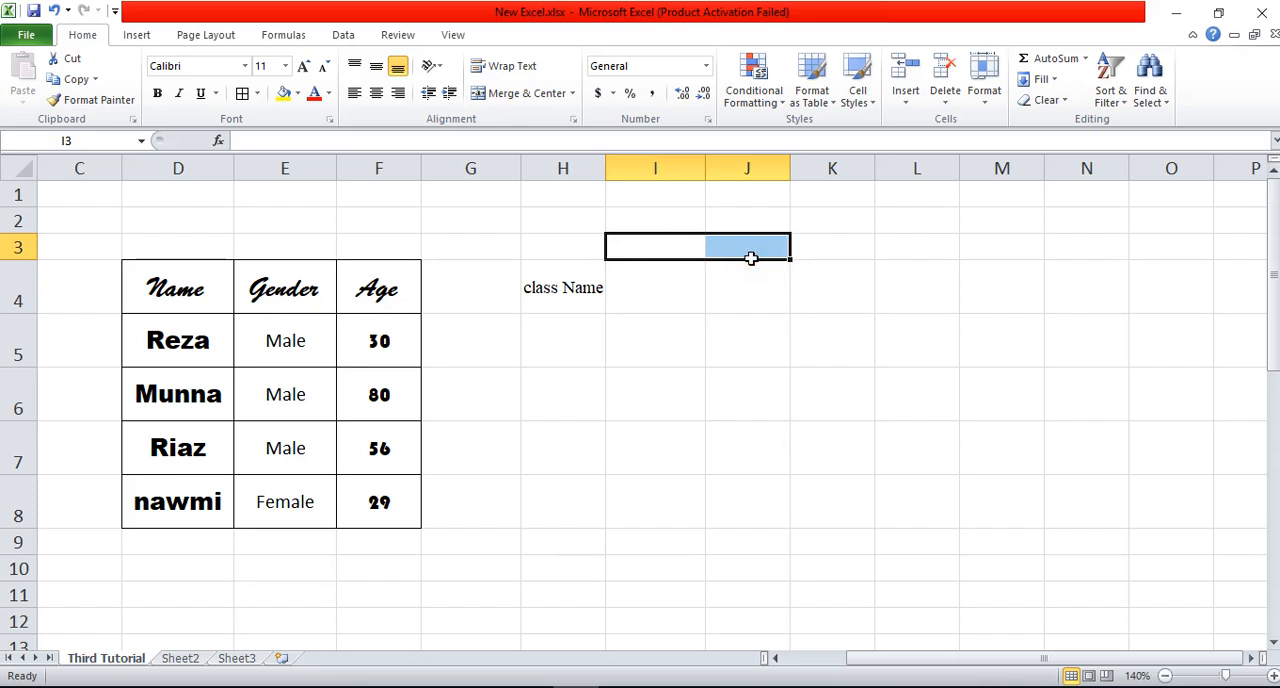
pyautogui.write('Student')
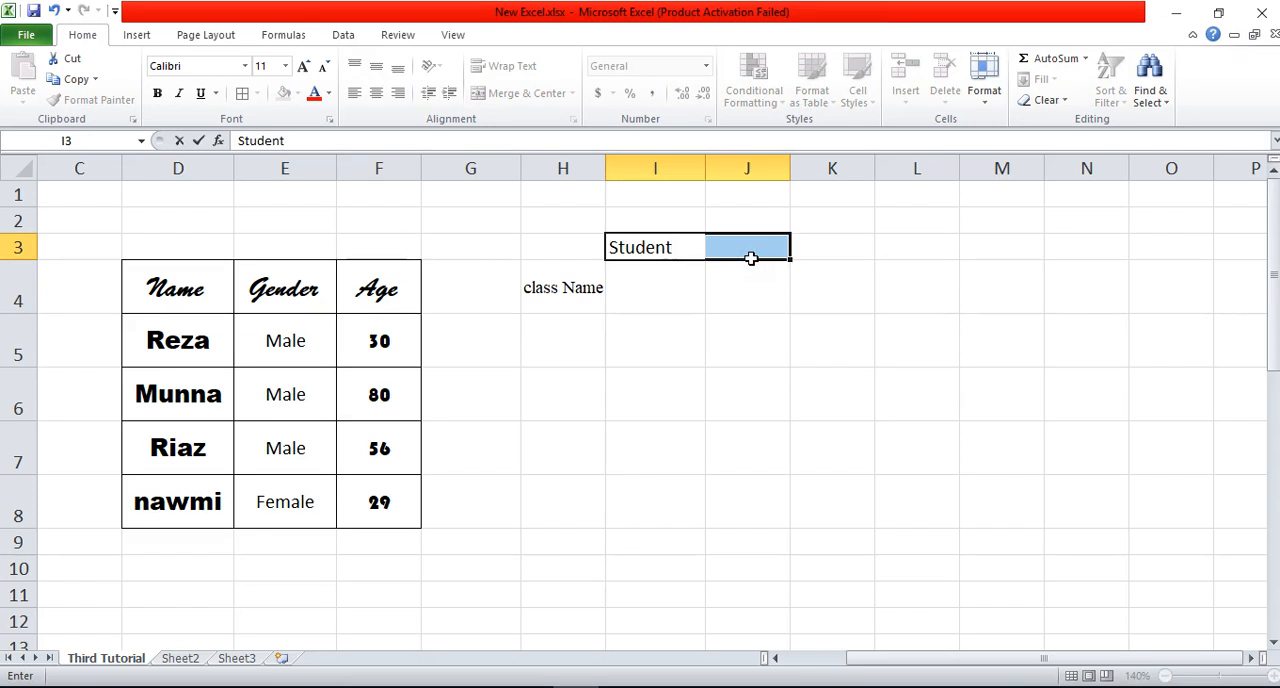
pyautogui.press('Down')
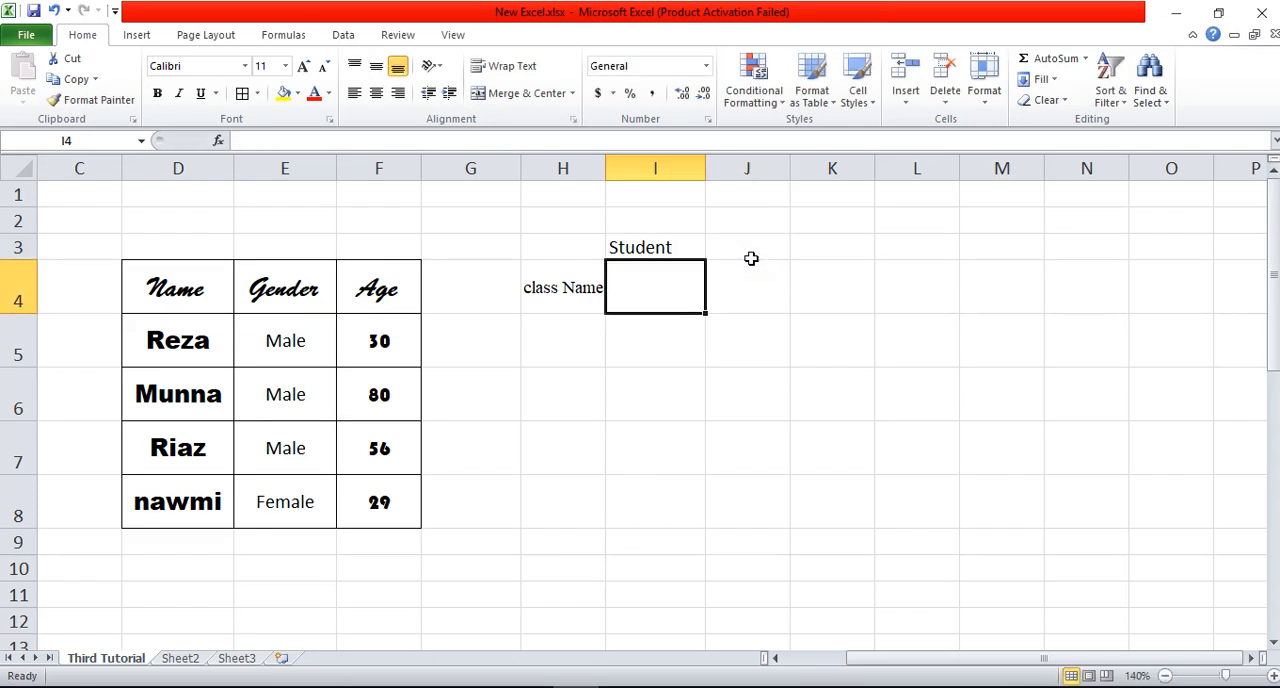
# Step: Enter the subheadings "Male" in I4 and "Female" in J4 under the Student heading
pyautogui.write('Male')
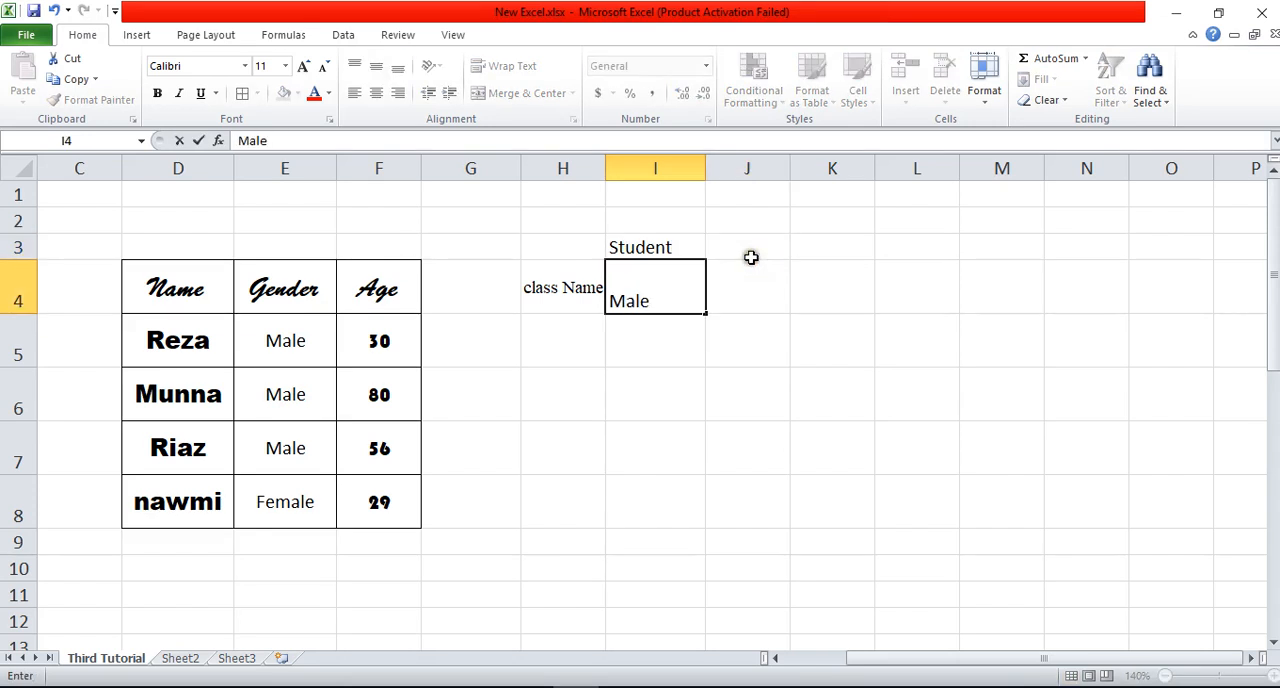
pyautogui.press('Tab')
pyautogui.write('Fema')
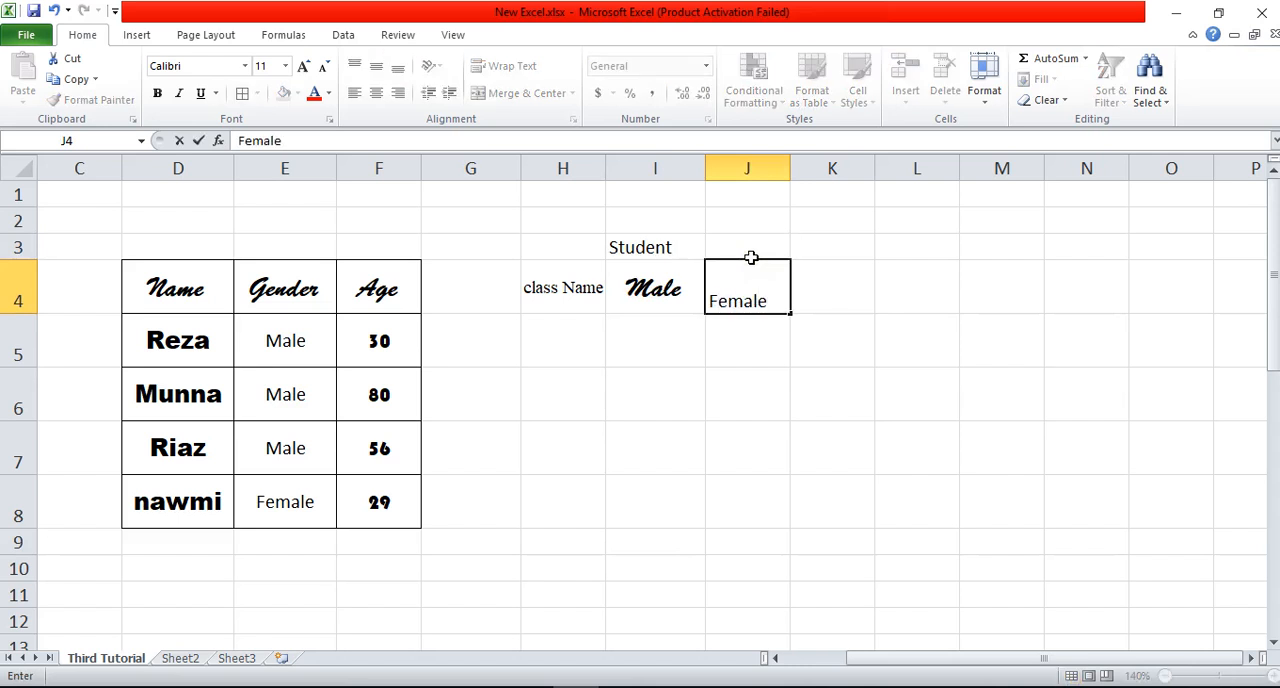
pyautogui.press('Tab')
pyautogui.click(746, 354)
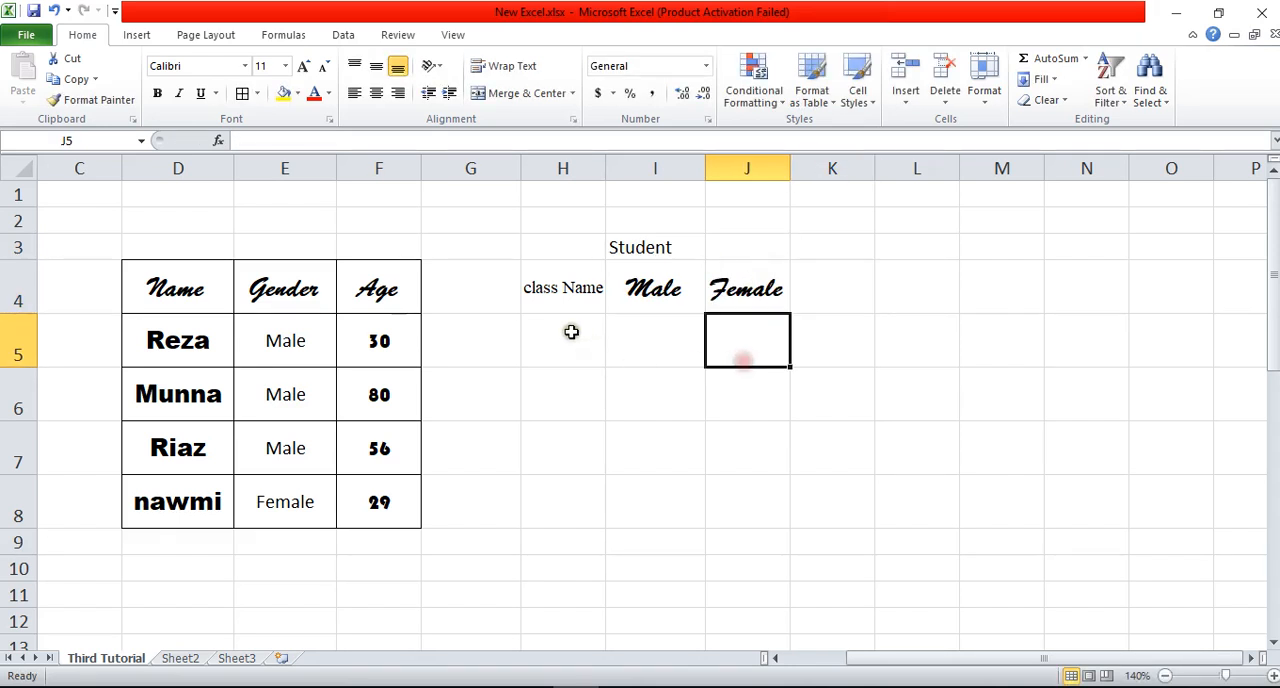
# Step: Enter the class names "six", "seven" and "eight" in H5 to H7 below the class Name heading
pyautogui.click(571, 331)
pyautogui.write('si')
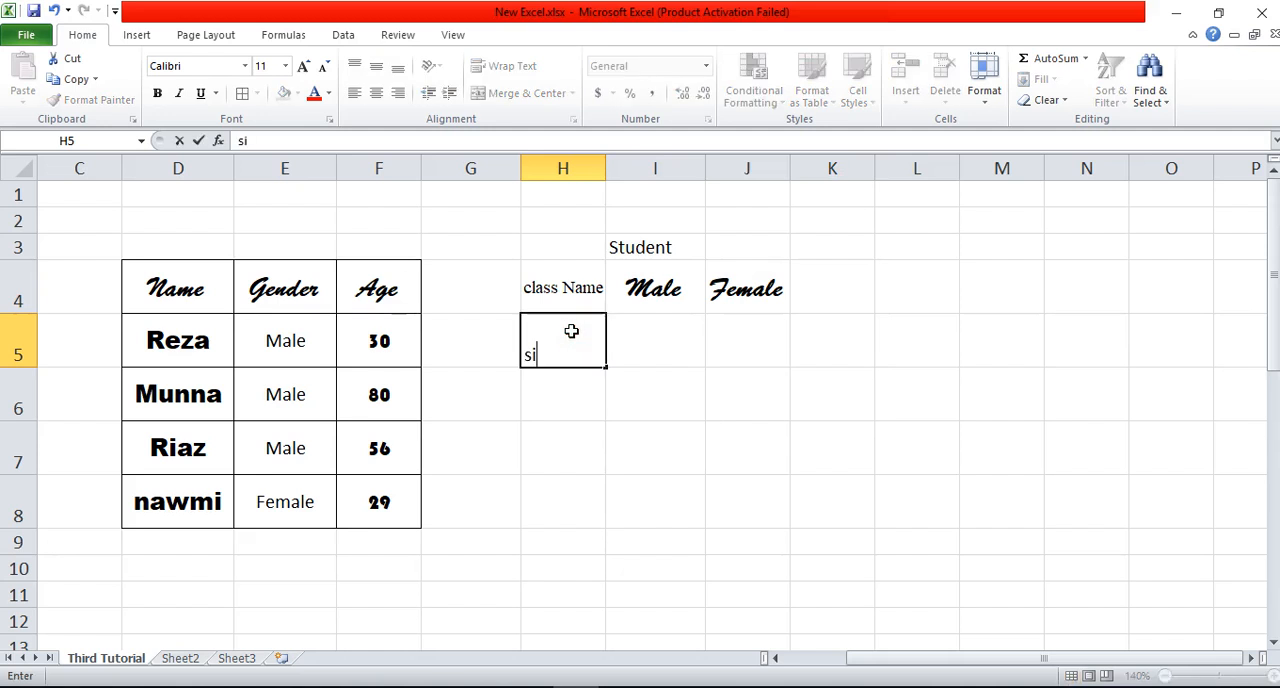
pyautogui.write('x')
pyautogui.press('Return')
pyautogui.write('se')
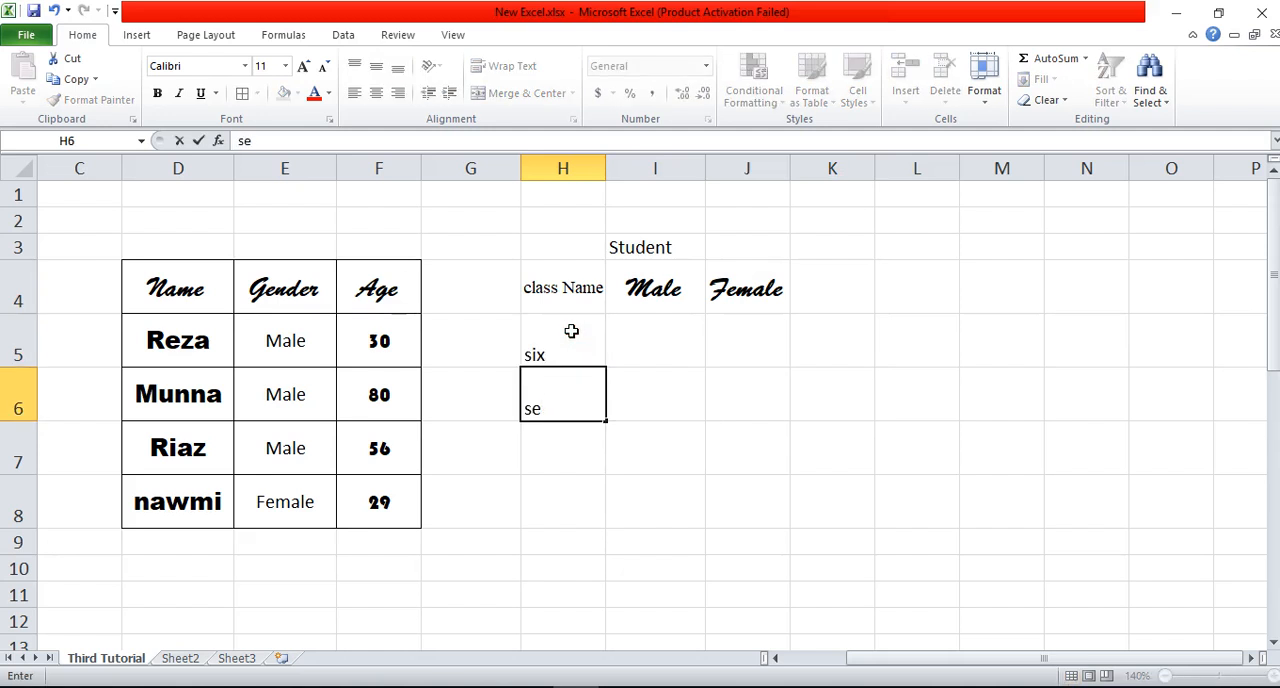
pyautogui.write('ven')
pyautogui.press('Return')
pyautogui.write('e')
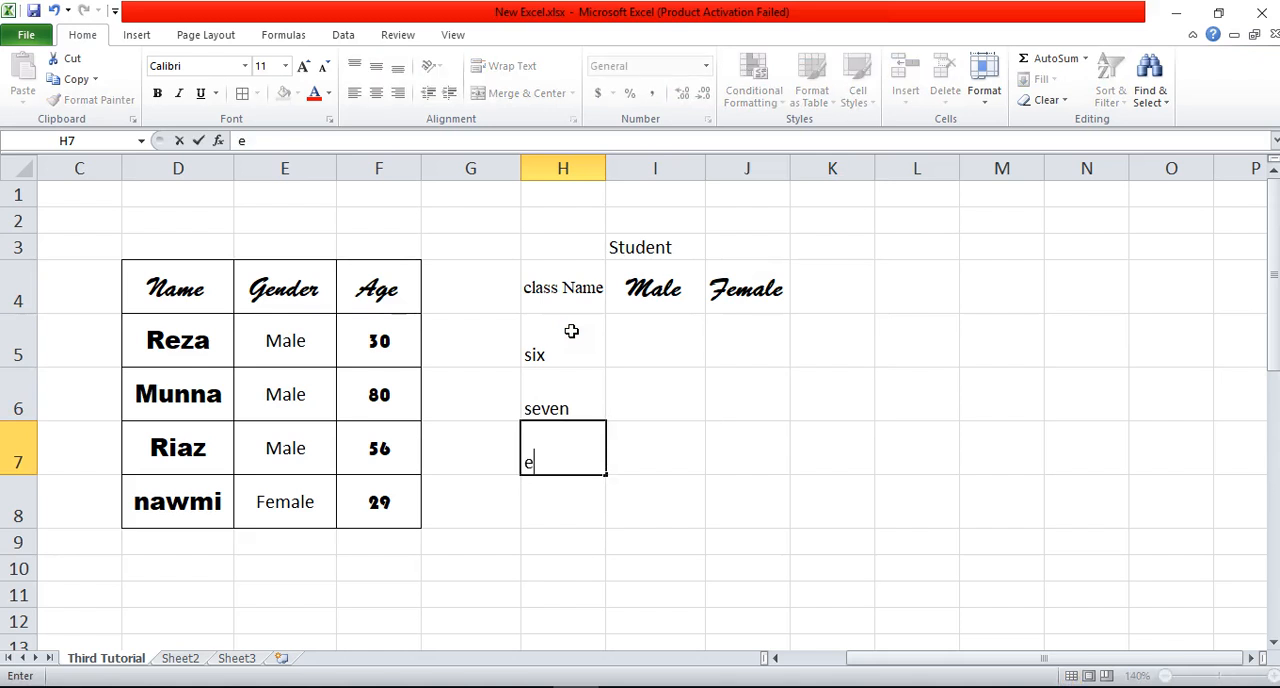
pyautogui.write('ight')
pyautogui.press('Return')
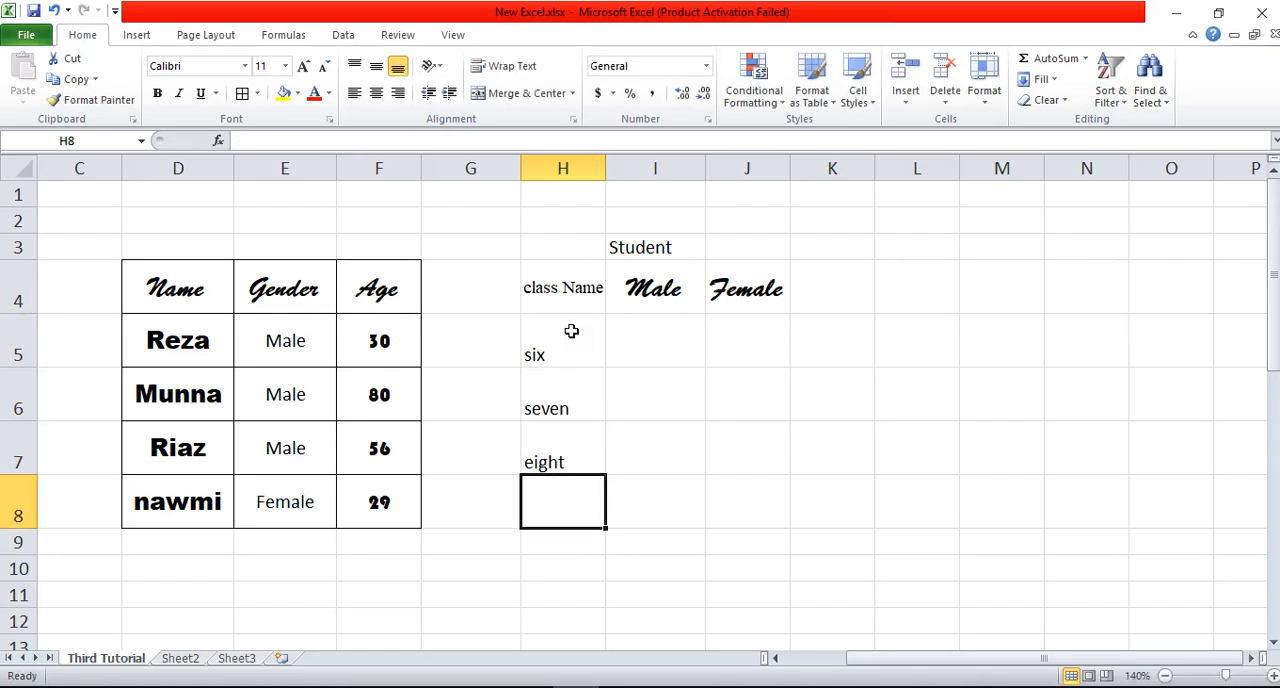
# Step: Change the Student heading in I3 to "Number of Student"
pyautogui.click(630, 335)
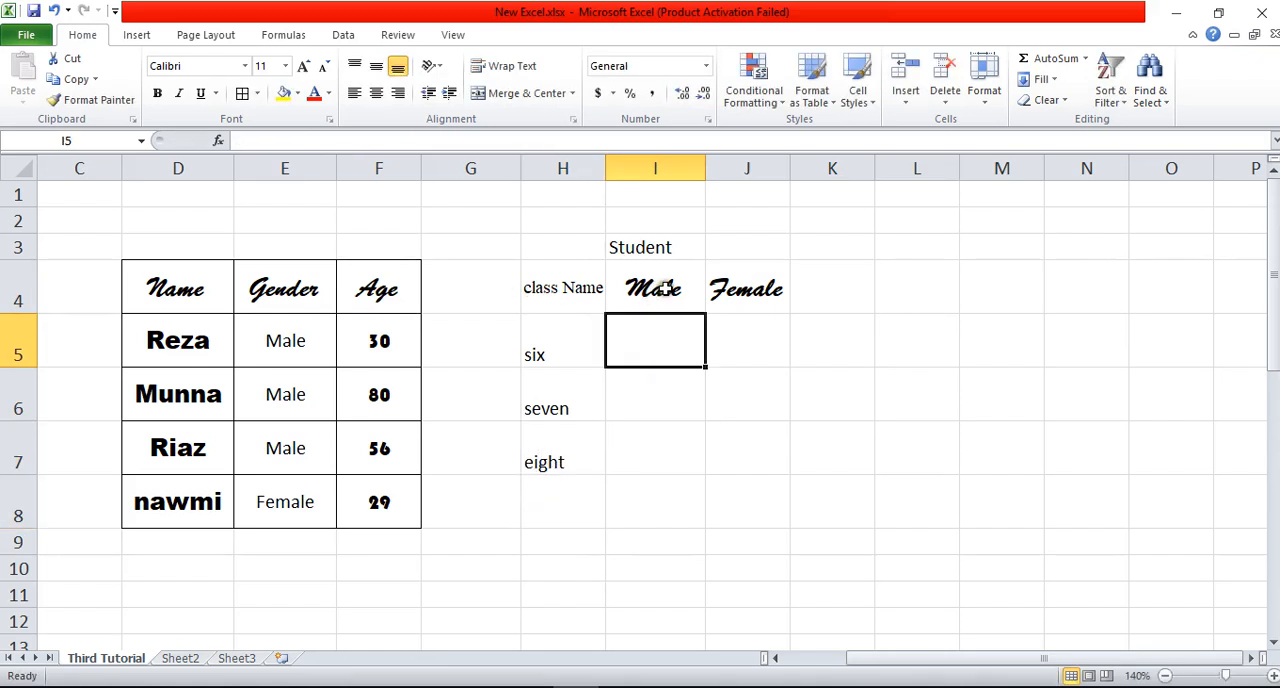
pyautogui.moveTo(664, 288); pyautogui.dragTo(766, 286)
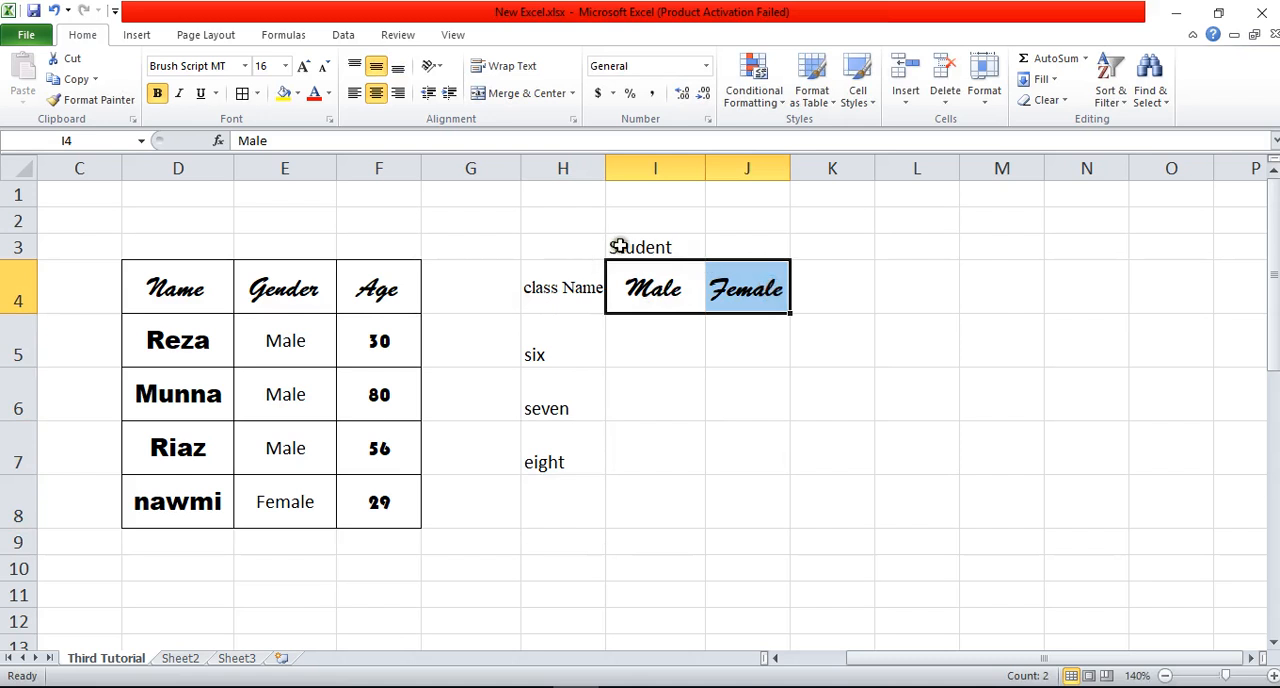
pyautogui.moveTo(620, 246); pyautogui.dragTo(767, 247)
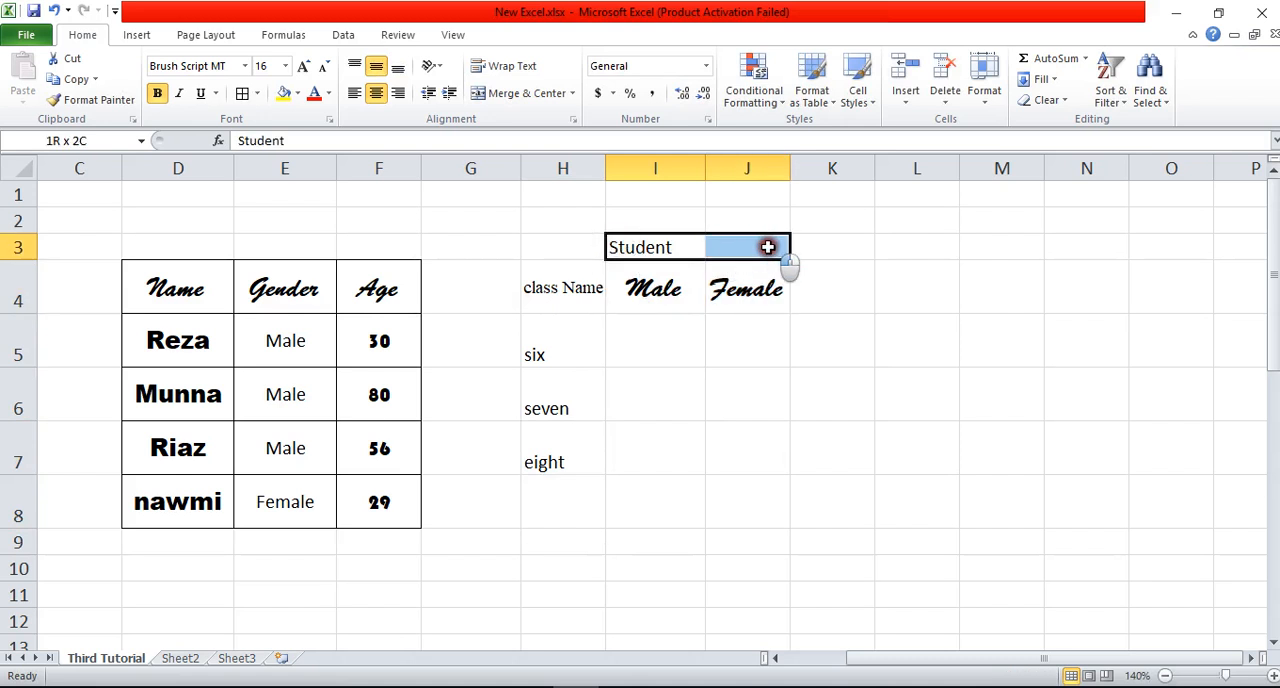
pyautogui.doubleClick(612, 248)
pyautogui.write('Number ')
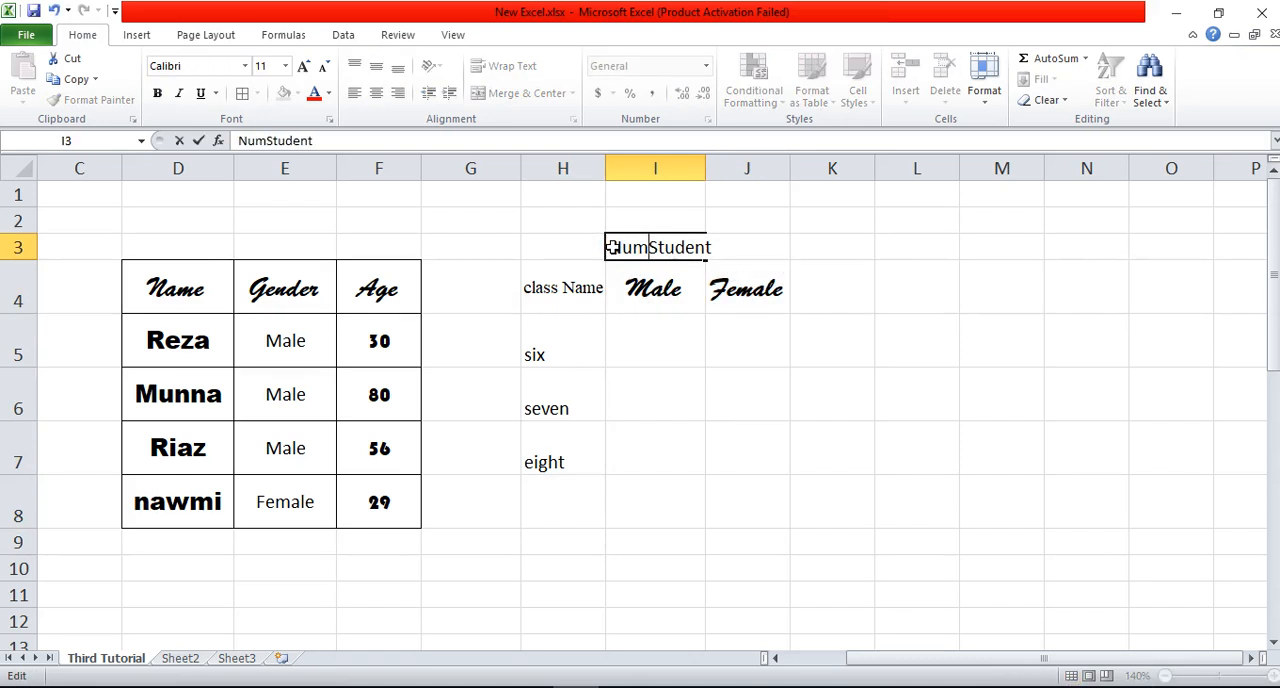
pyautogui.write('of')
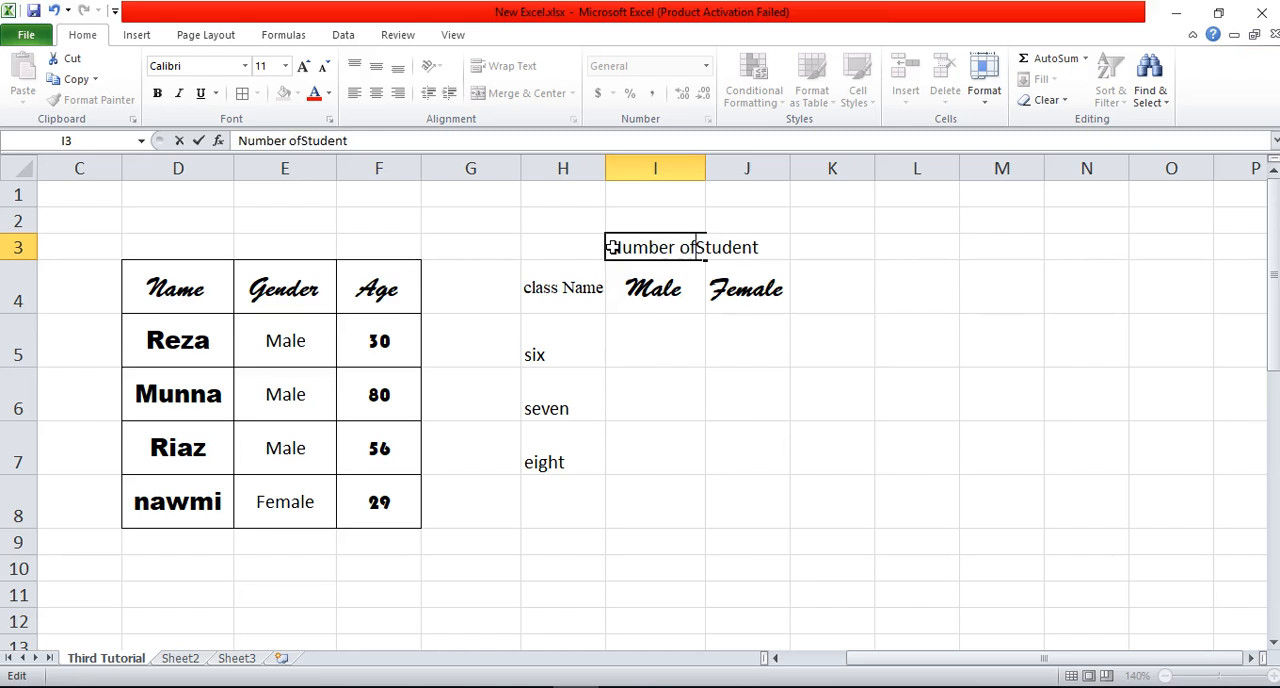
pyautogui.click(760, 423)
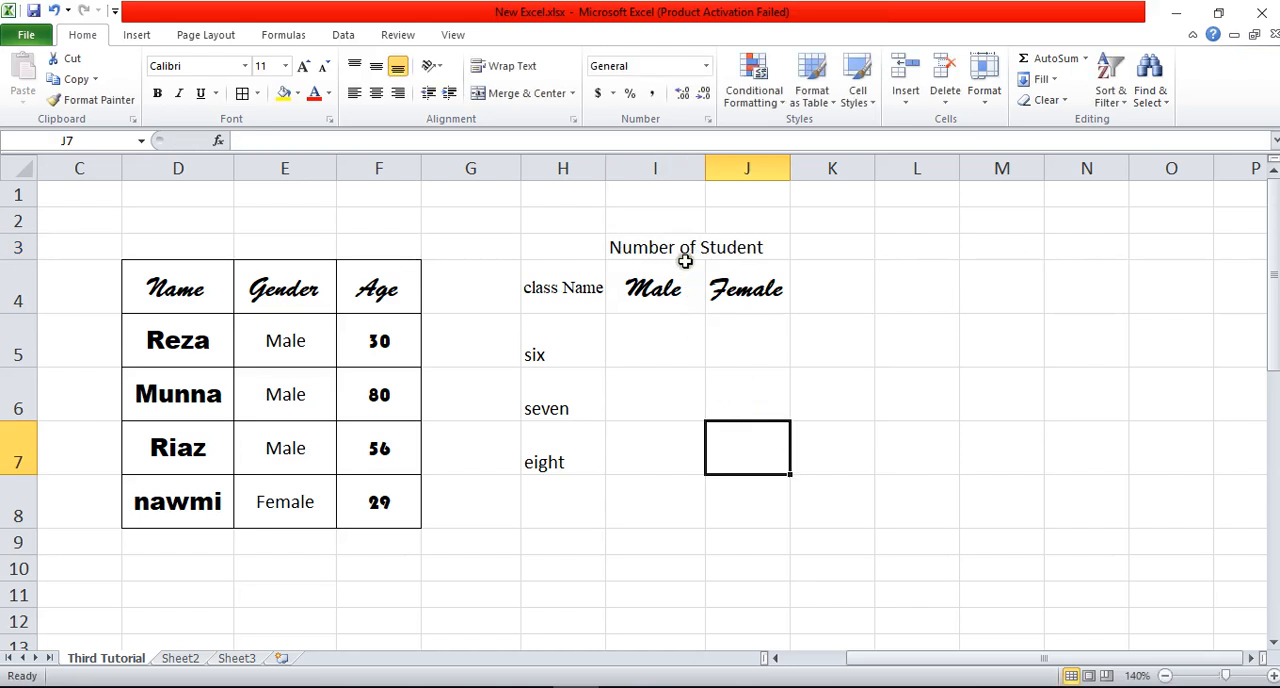
# Step: Merge and center the "Number of Student" heading across I3 and J3, above Male and Female
pyautogui.moveTo(686, 262); pyautogui.dragTo(746, 252)
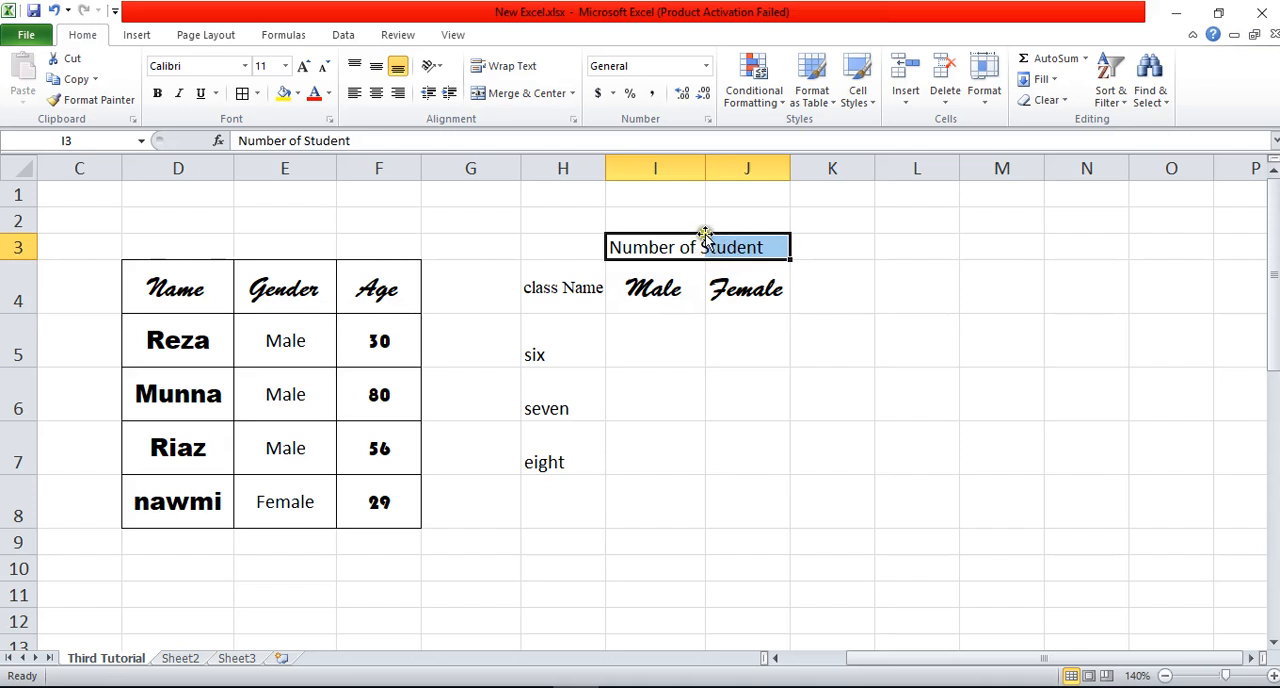
pyautogui.click(777, 417)
pyautogui.moveTo(668, 248); pyautogui.dragTo(734, 249)
pyautogui.click(764, 414)
pyautogui.moveTo(666, 249); pyautogui.dragTo(755, 247)
pyautogui.click(700, 396)
pyautogui.moveTo(666, 249); pyautogui.dragTo(751, 247)
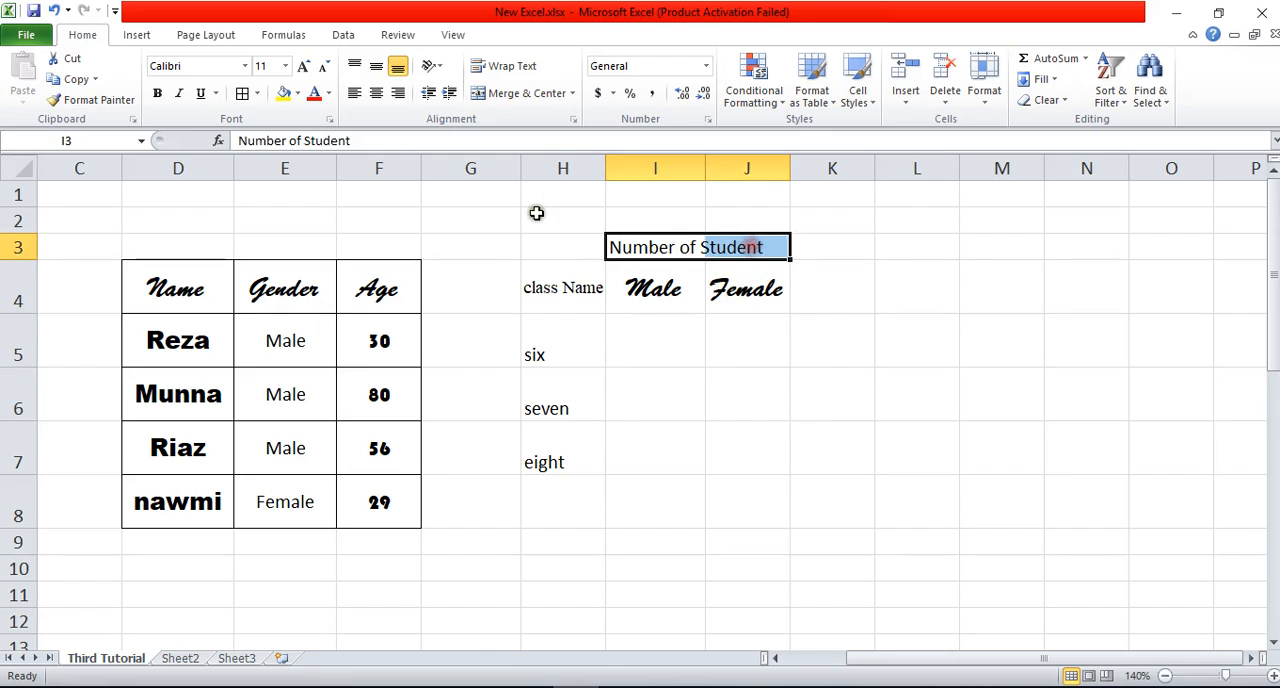
pyautogui.click(519, 100)
pyautogui.click(815, 425)
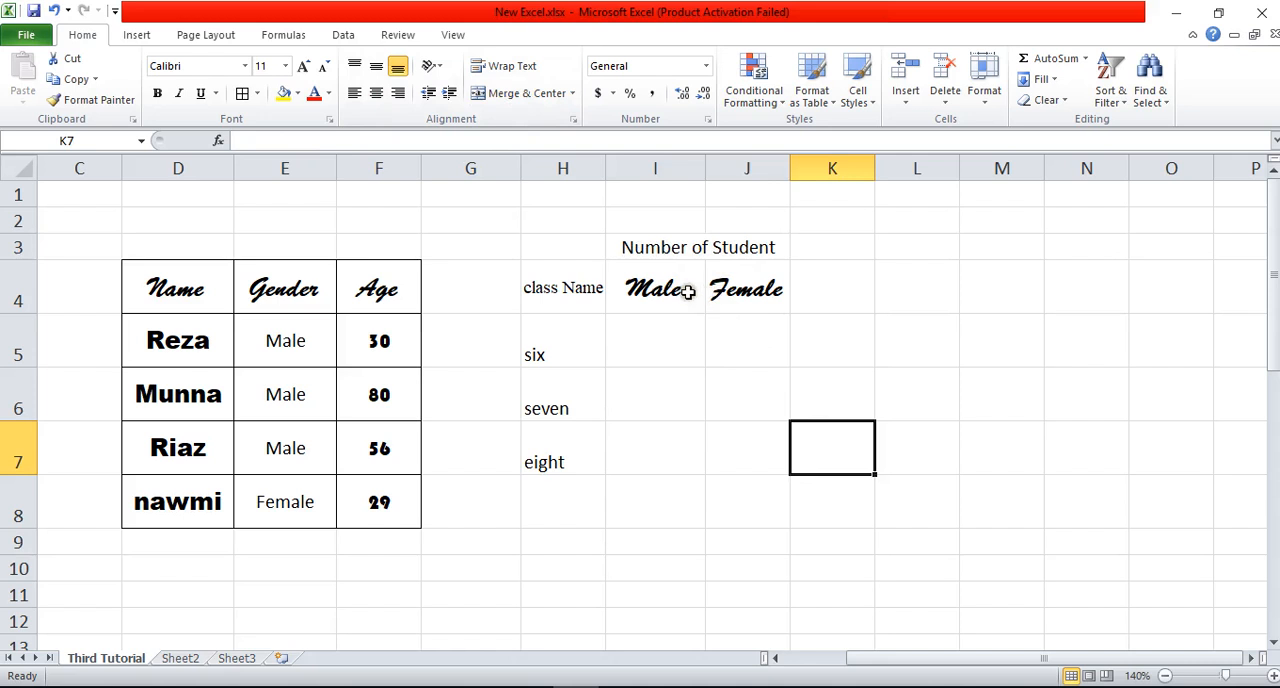
# Step: Apply all borders to the class and student table in H3:J7
pyautogui.click(760, 300)
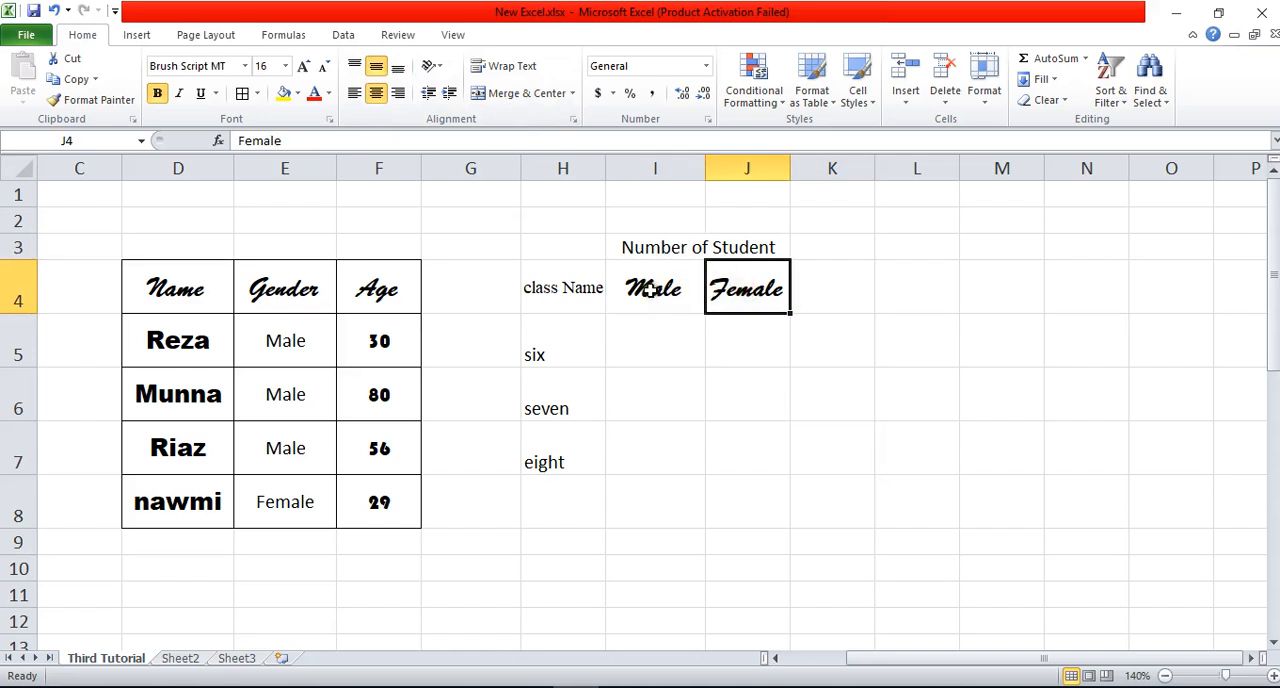
pyautogui.moveTo(561, 248); pyautogui.dragTo(724, 438)
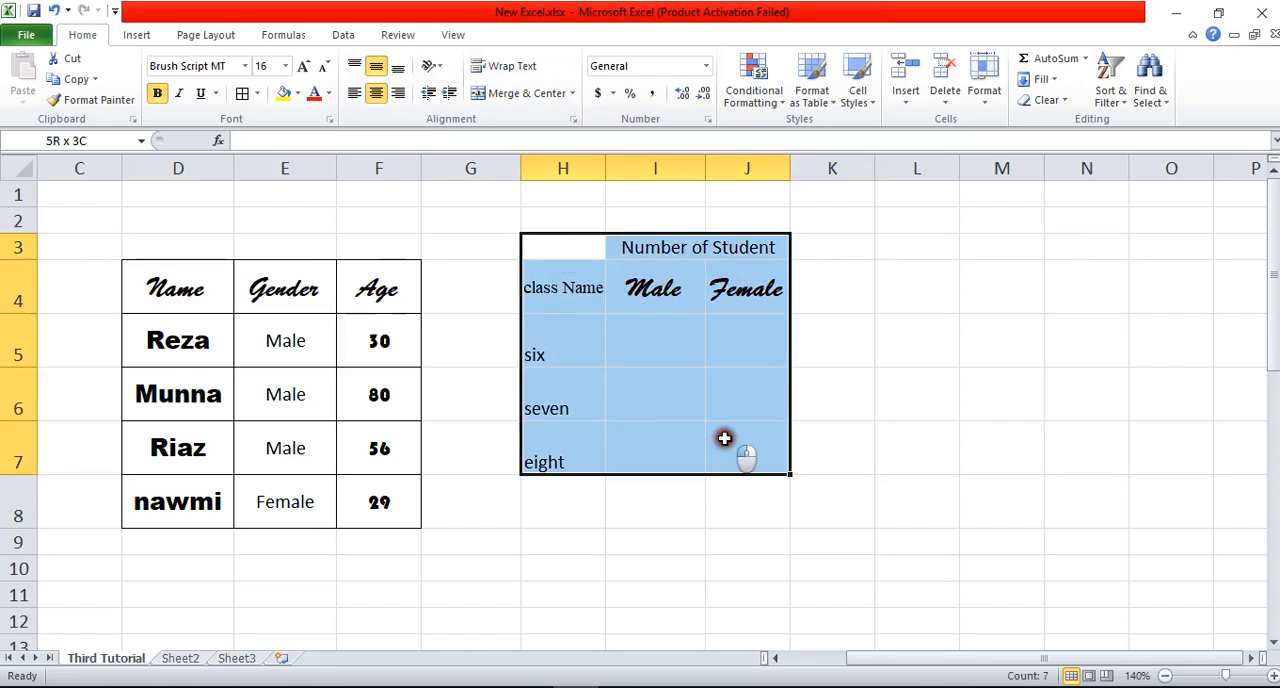
pyautogui.click(243, 94)
pyautogui.click(895, 425)
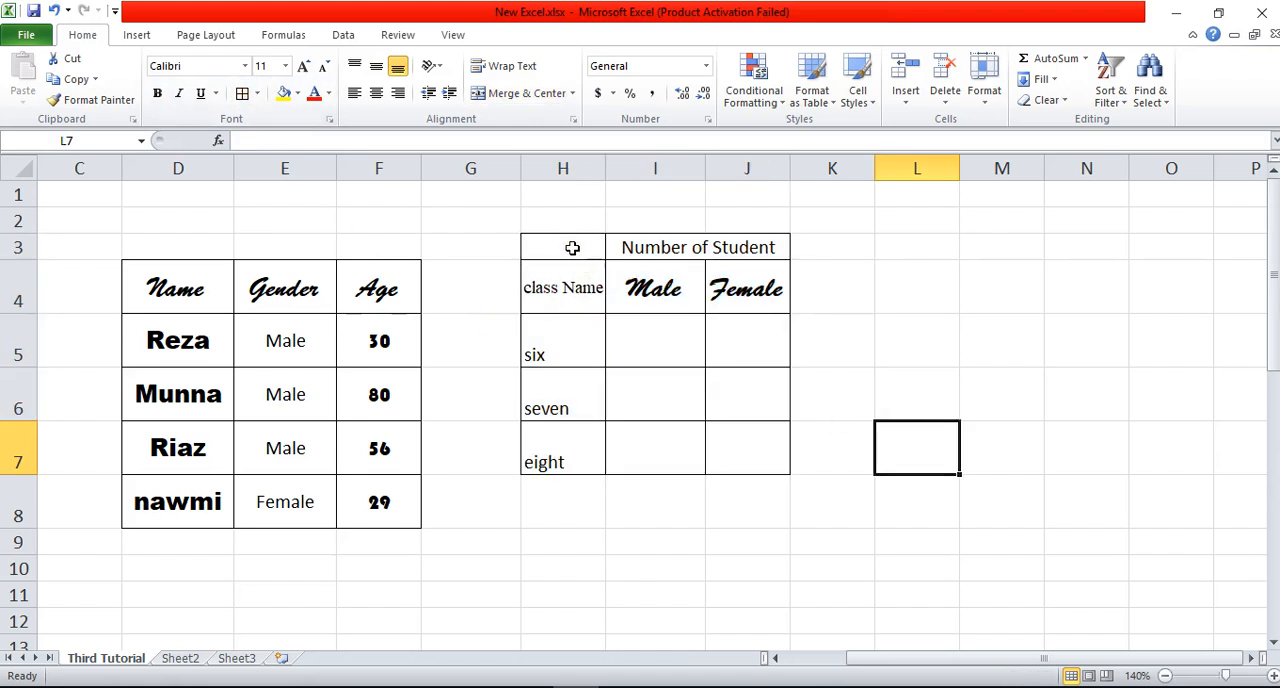
# Step: Merge and center the class Name heading vertically across H3 and H4
pyautogui.moveTo(572, 248); pyautogui.dragTo(571, 289)
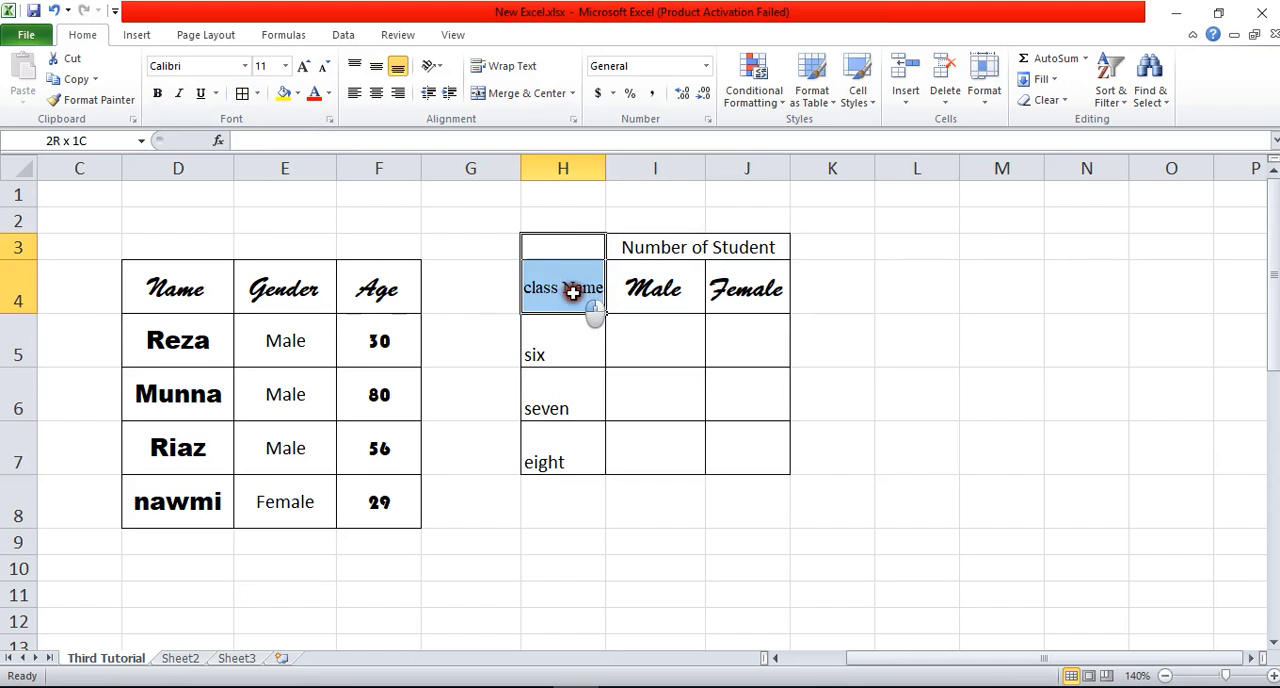
pyautogui.click(525, 93)
pyautogui.click(1024, 383)
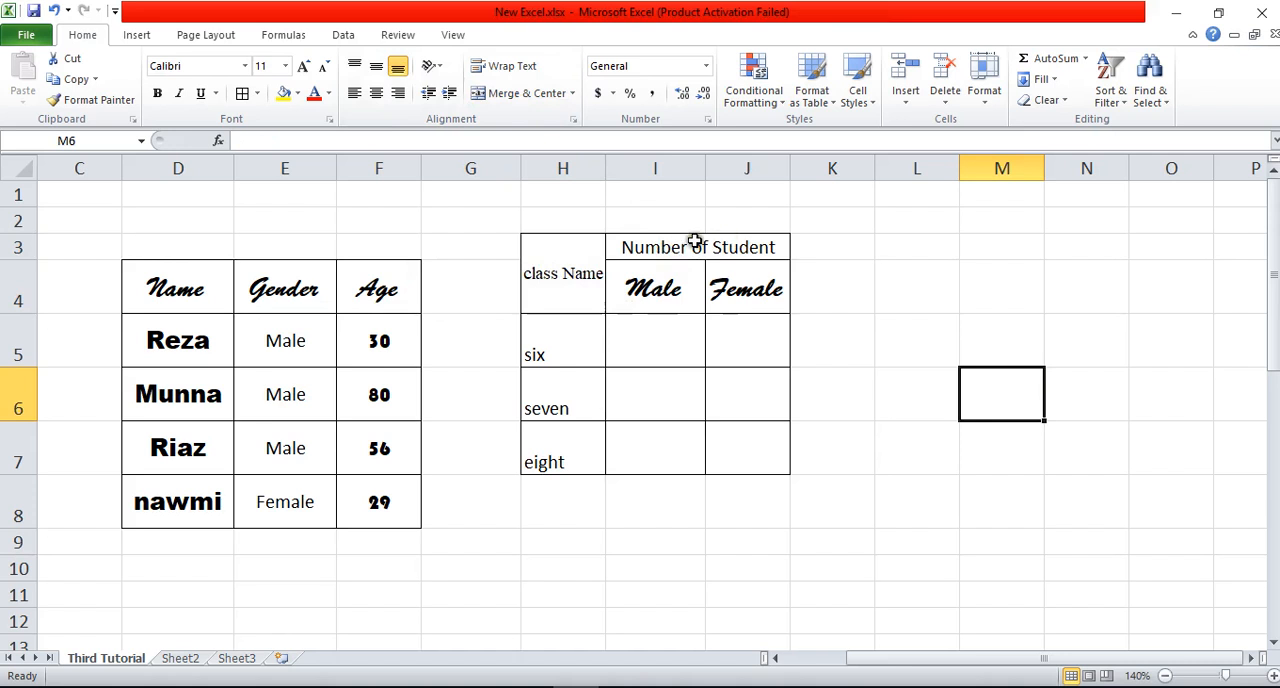
# Step: Top-align the merged class Name heading and reduce the height of row 4 slightly
pyautogui.click(590, 285)
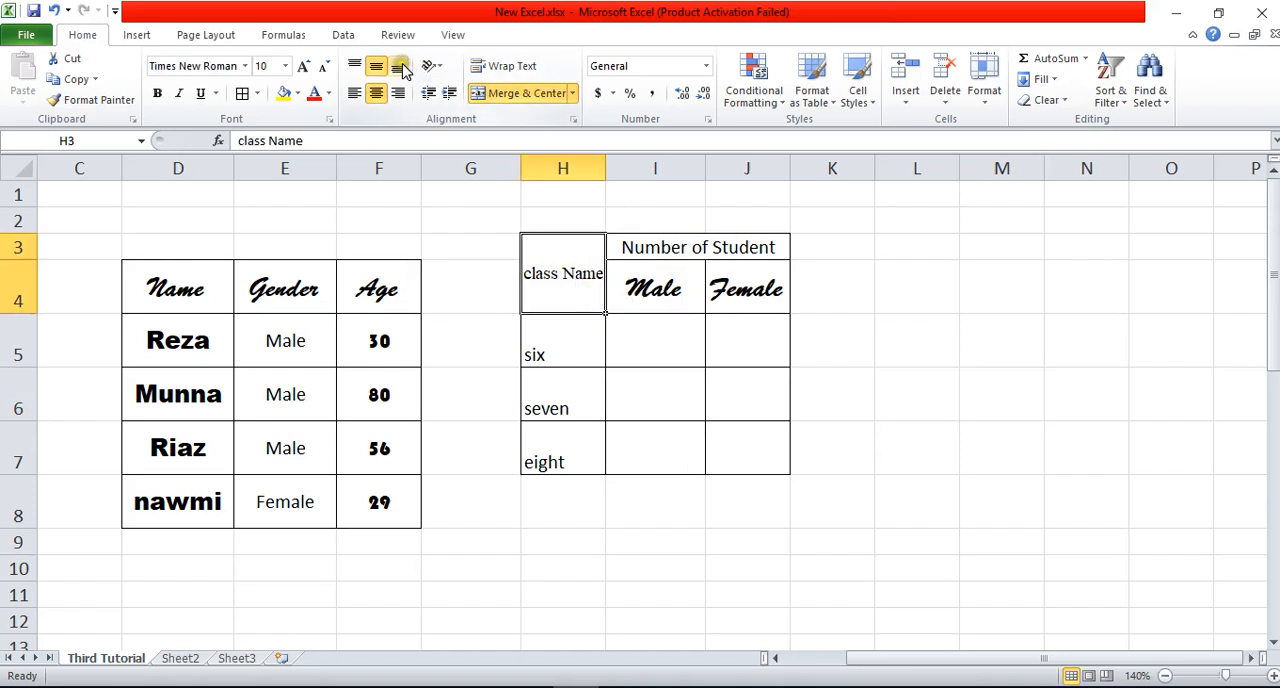
pyautogui.click(354, 65)
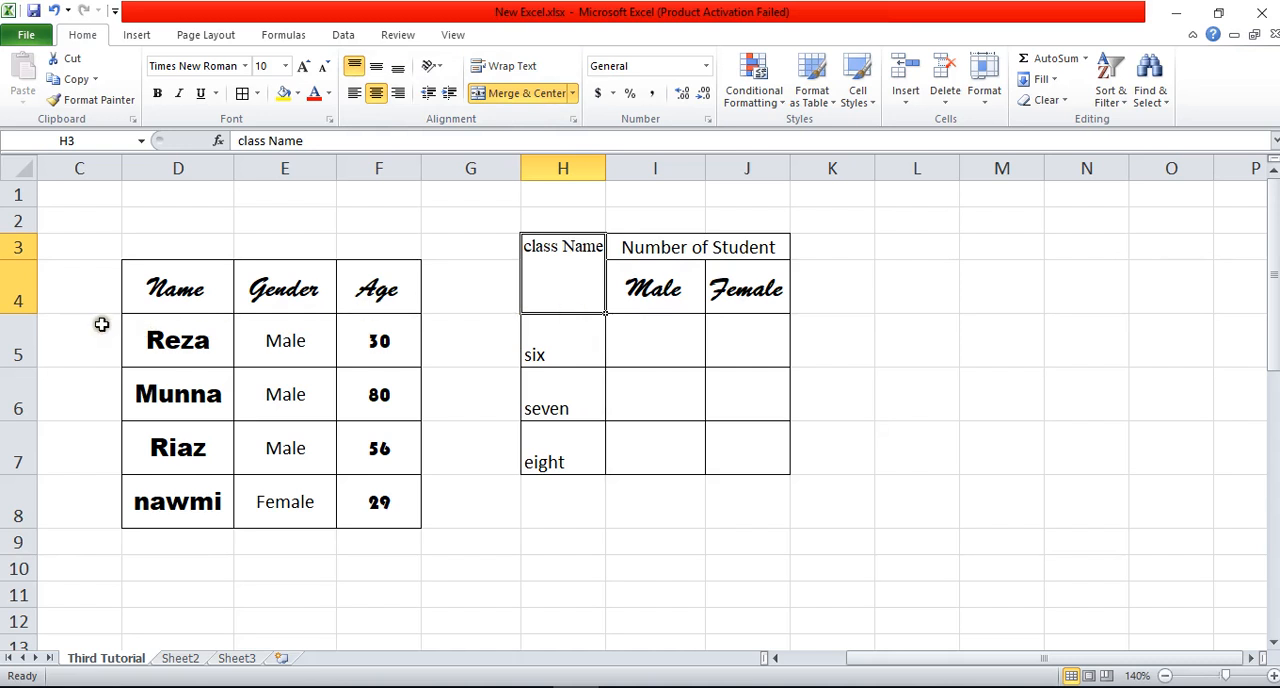
pyautogui.click(46, 322)
pyautogui.moveTo(22, 310); pyautogui.dragTo(22, 296)
pyautogui.click(921, 410)
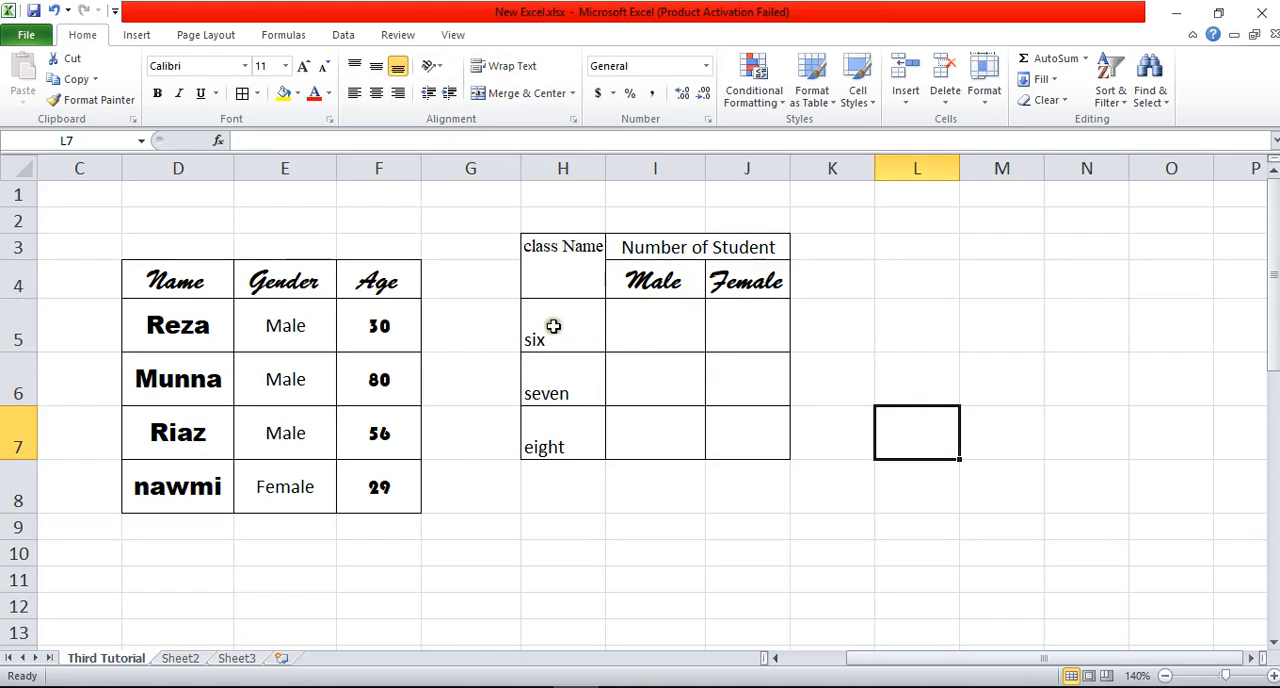
# Step: Center the cells H5:J7 horizontally and vertically, and middle-align the table headings in H3:J4
pyautogui.moveTo(550, 325); pyautogui.dragTo(740, 440)
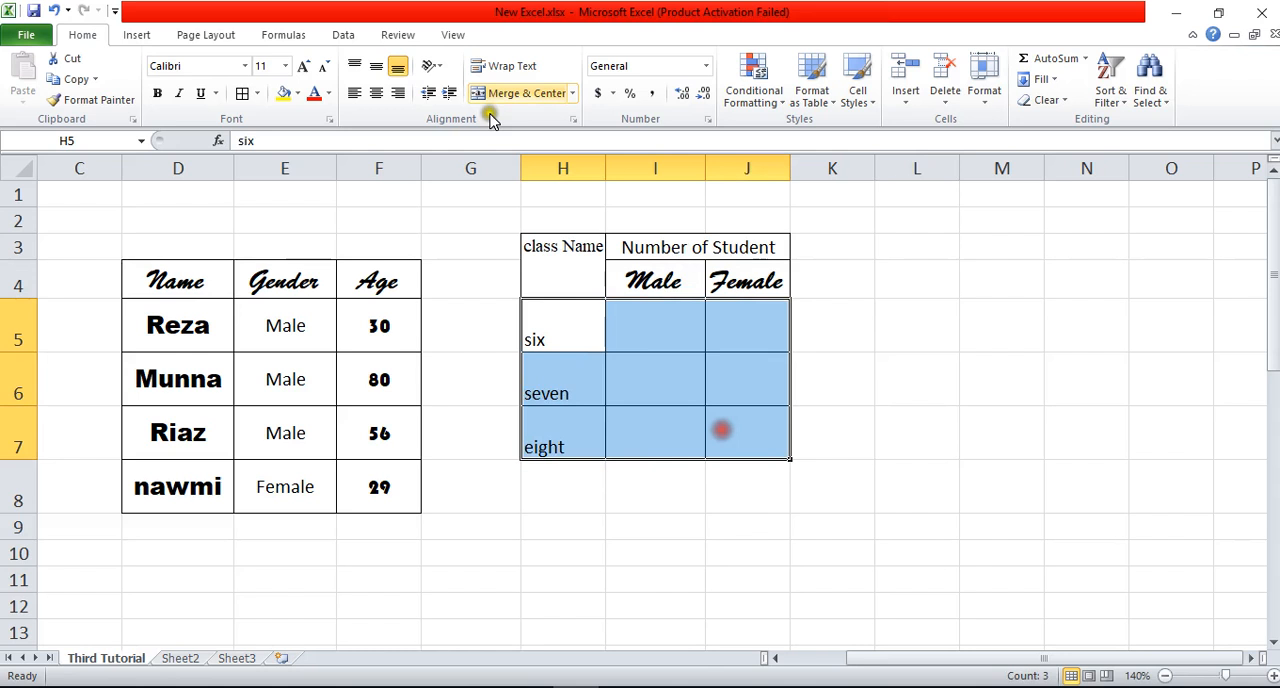
pyautogui.click(376, 66)
pyautogui.click(376, 92)
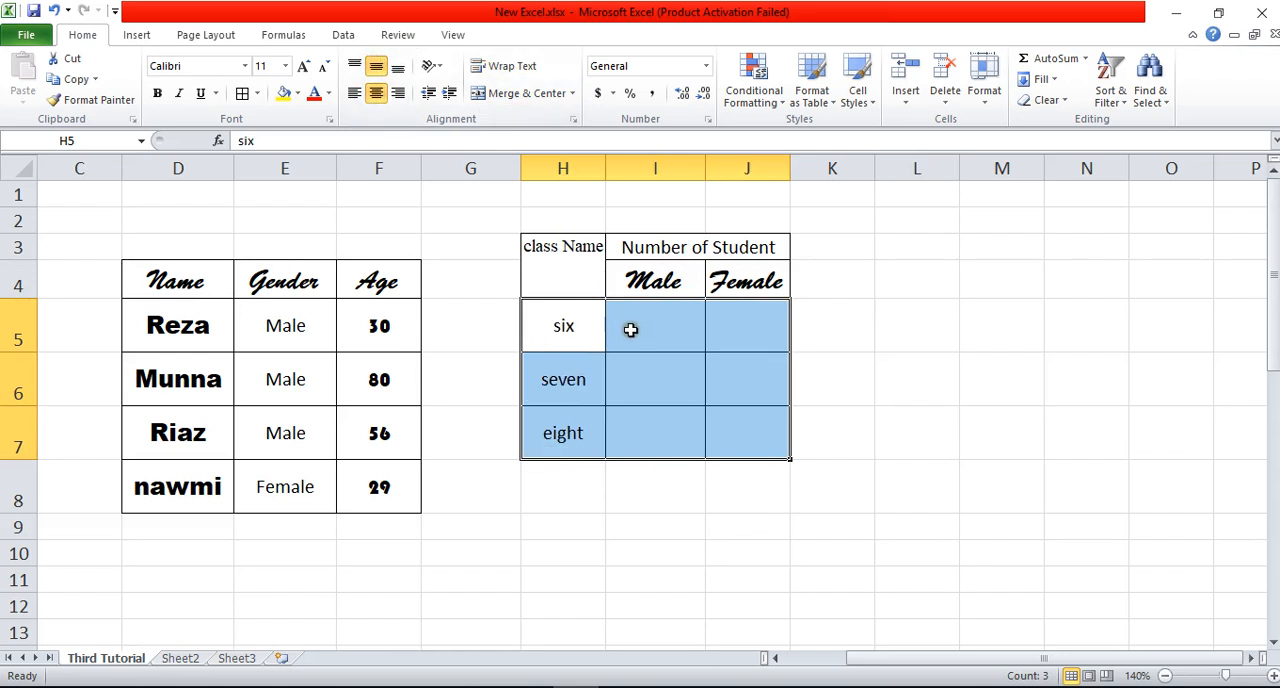
pyautogui.moveTo(570, 262); pyautogui.dragTo(734, 266)
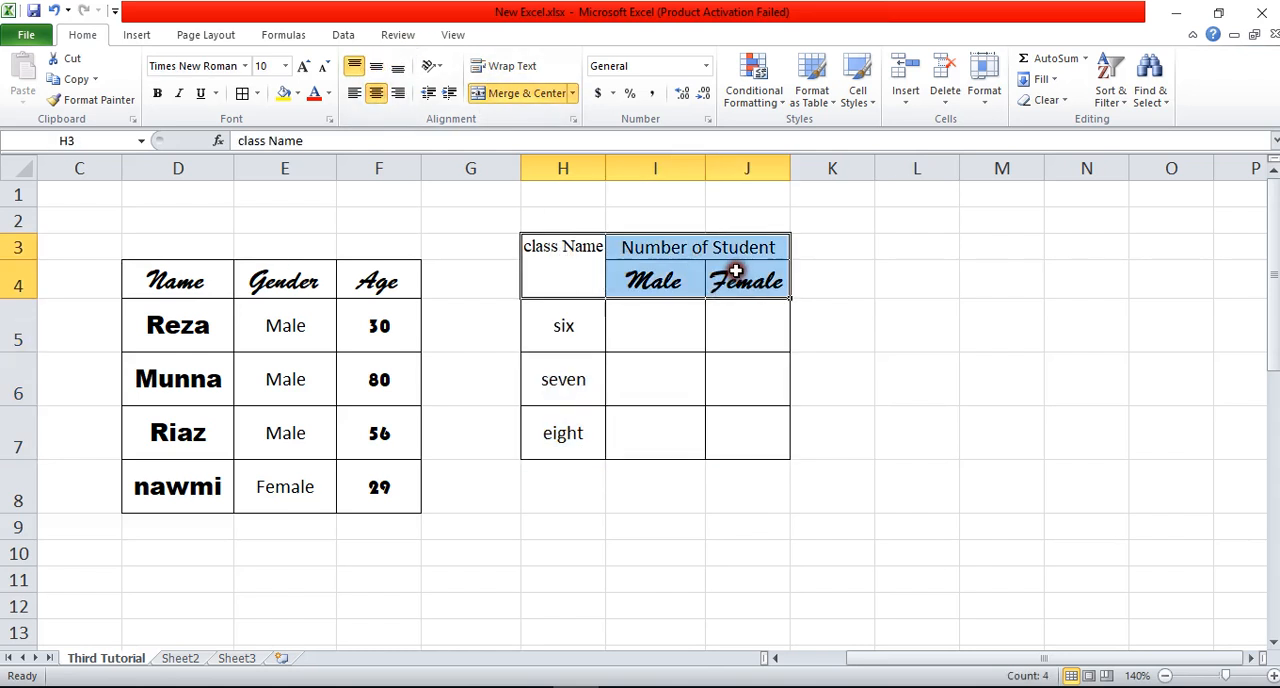
pyautogui.click(376, 66)
# Step: Enter the student numbers for class six as 30 male and 23 female, and for class seven as 25 male and 20 female
pyautogui.click(654, 344)
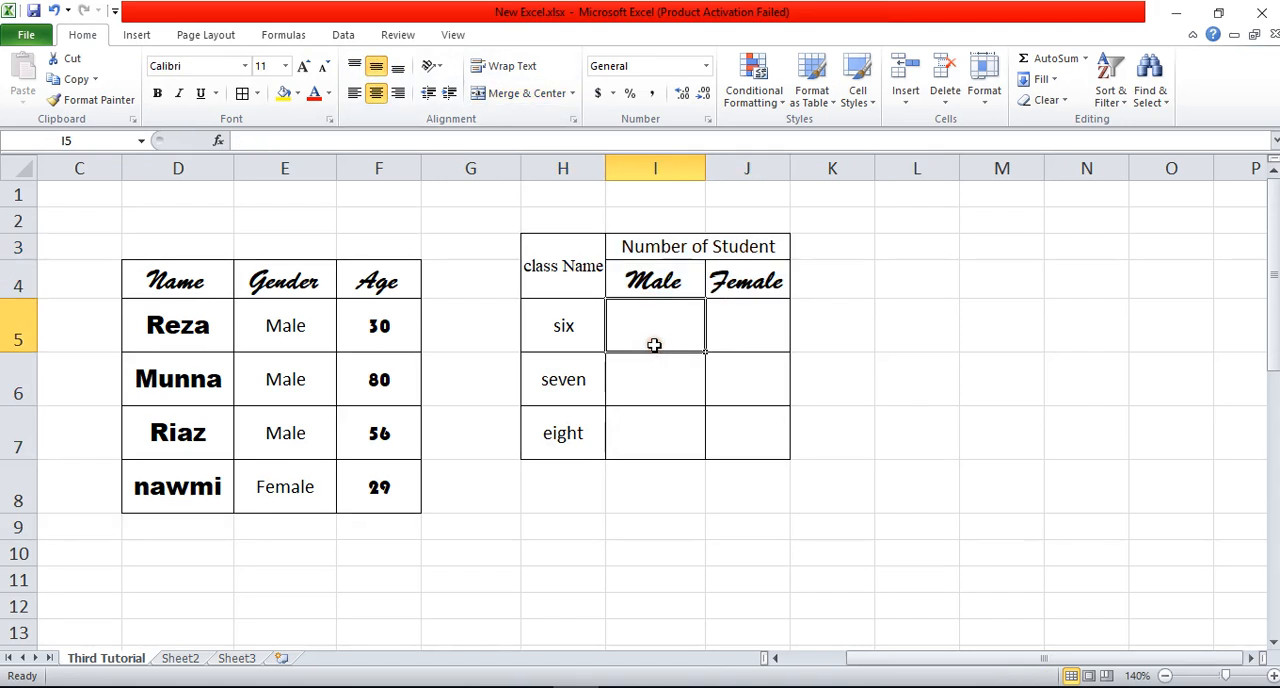
pyautogui.write('30')
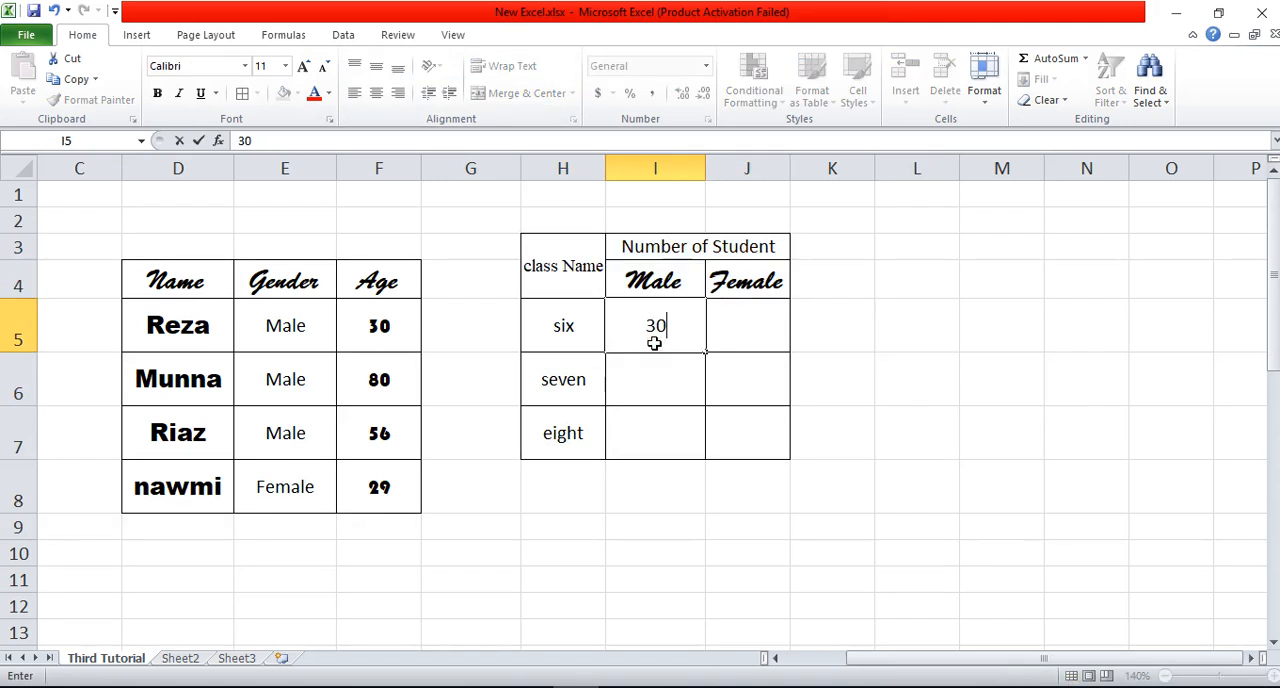
pyautogui.click(771, 326)
pyautogui.write('23')
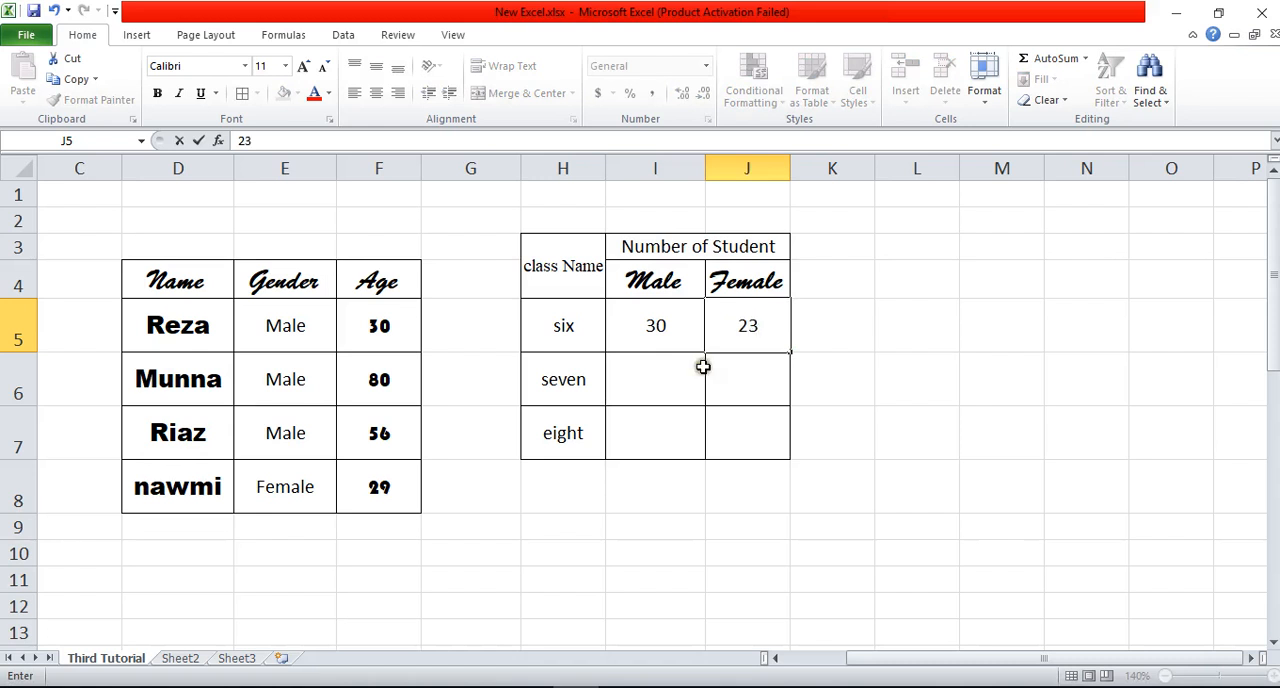
pyautogui.click(649, 383)
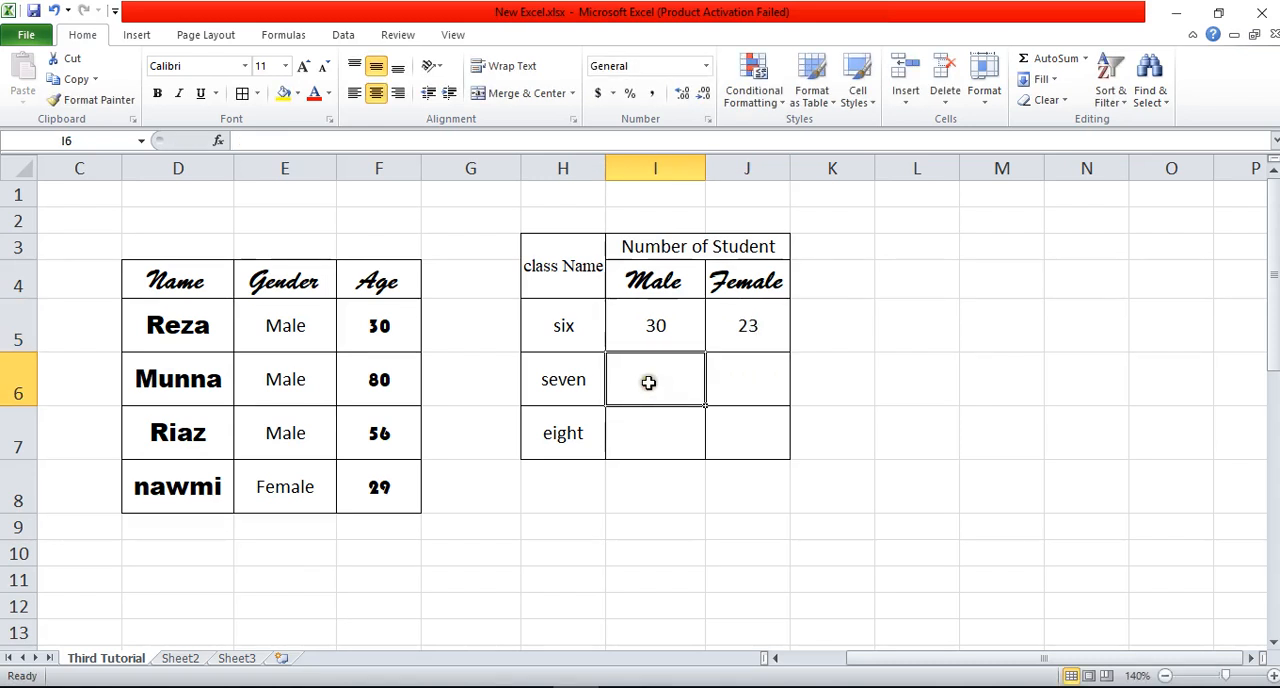
pyautogui.write('2')
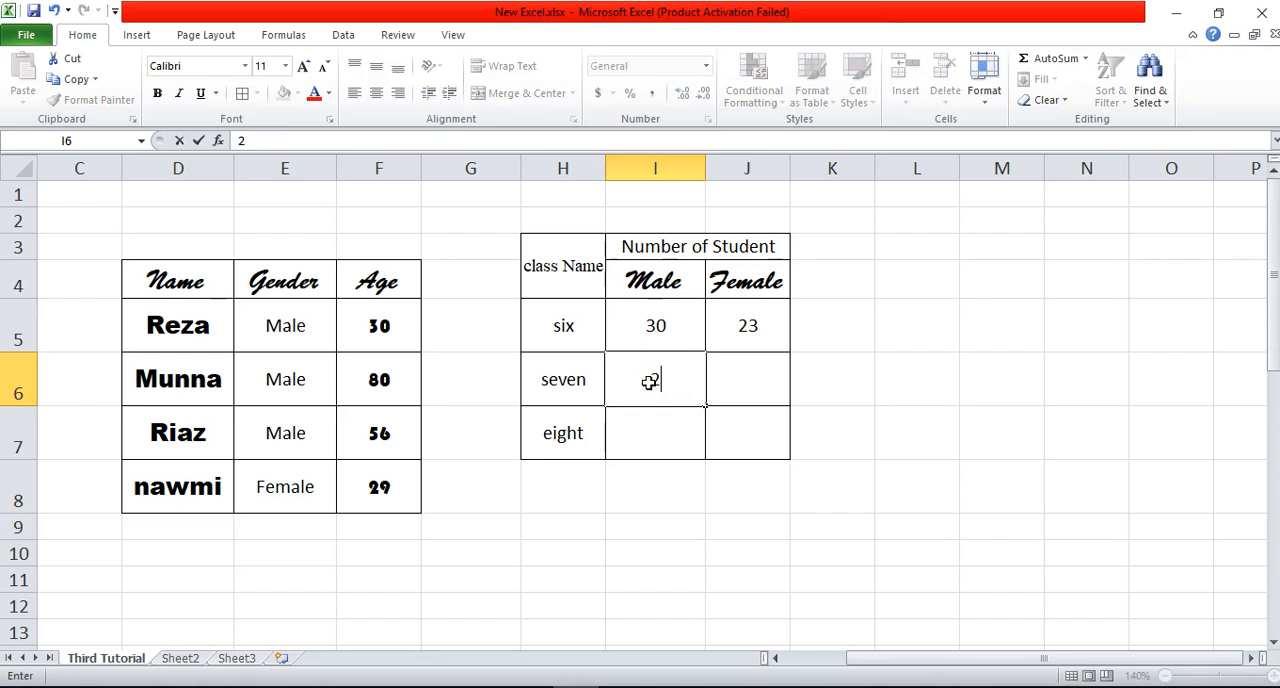
pyautogui.write('5')
pyautogui.click(745, 368)
pyautogui.write('20')
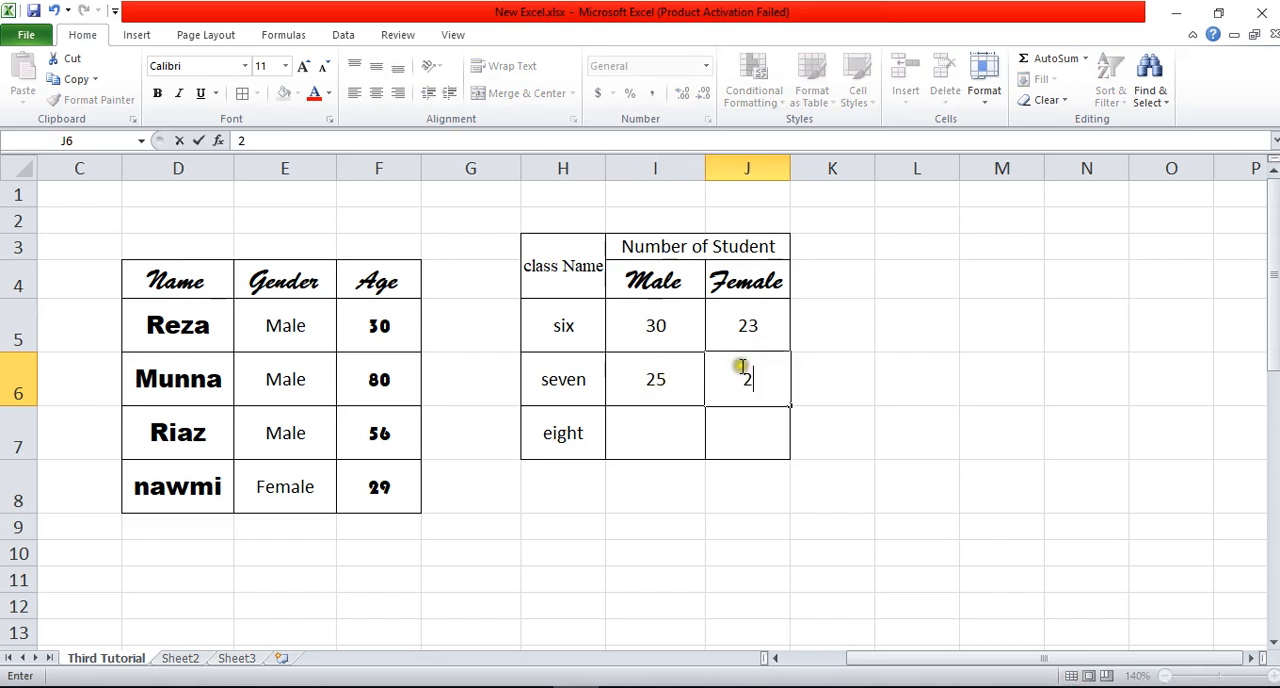
# Step: Enter the student numbers for class eight as 25 male and 17 female
pyautogui.click(667, 424)
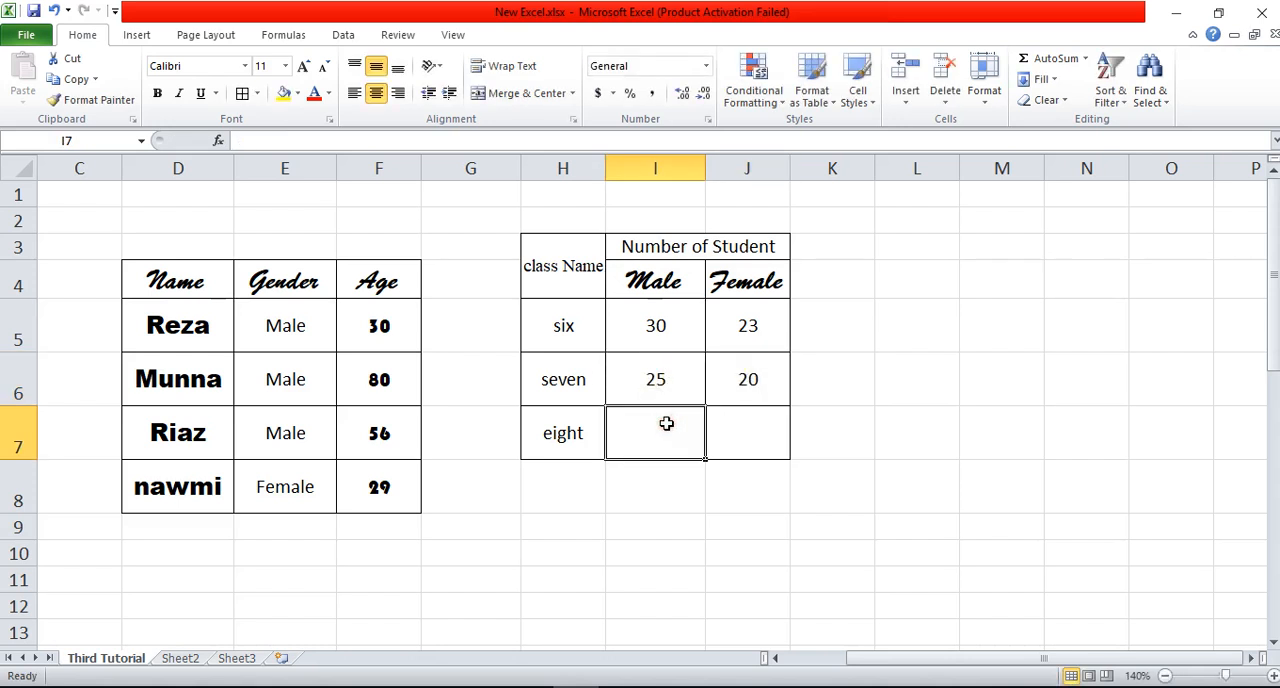
pyautogui.write('25')
pyautogui.click(738, 425)
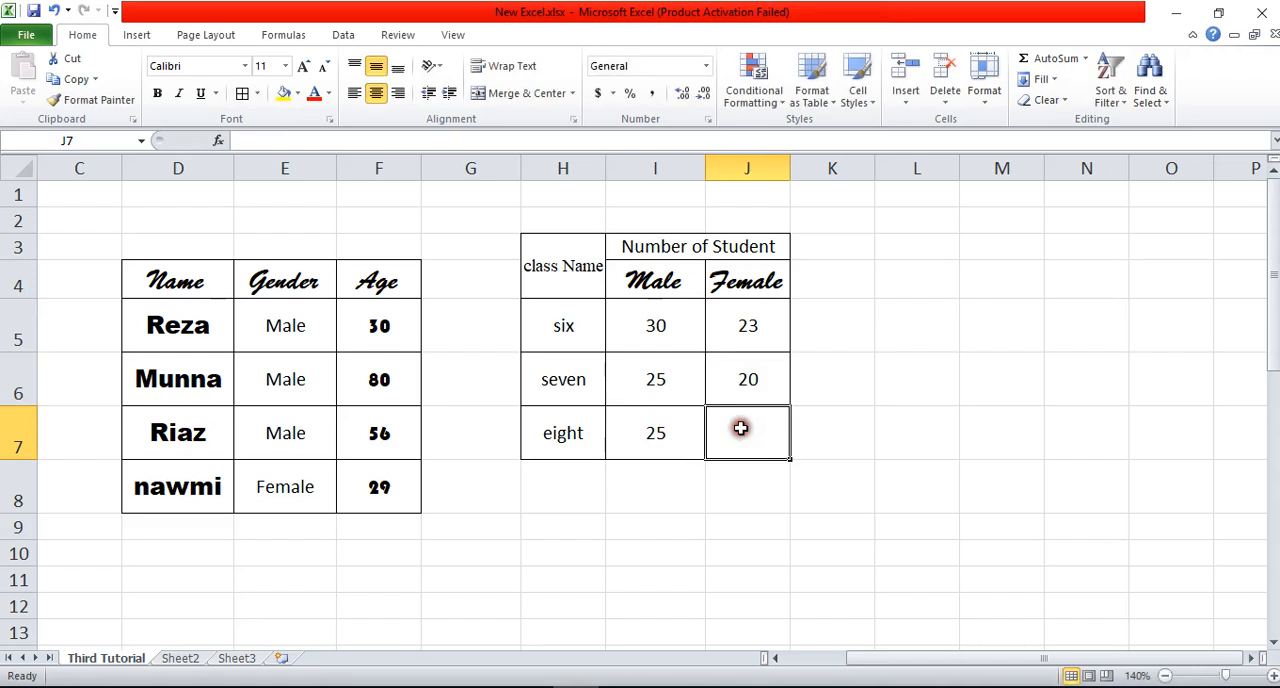
pyautogui.write('17')
pyautogui.click(920, 422)
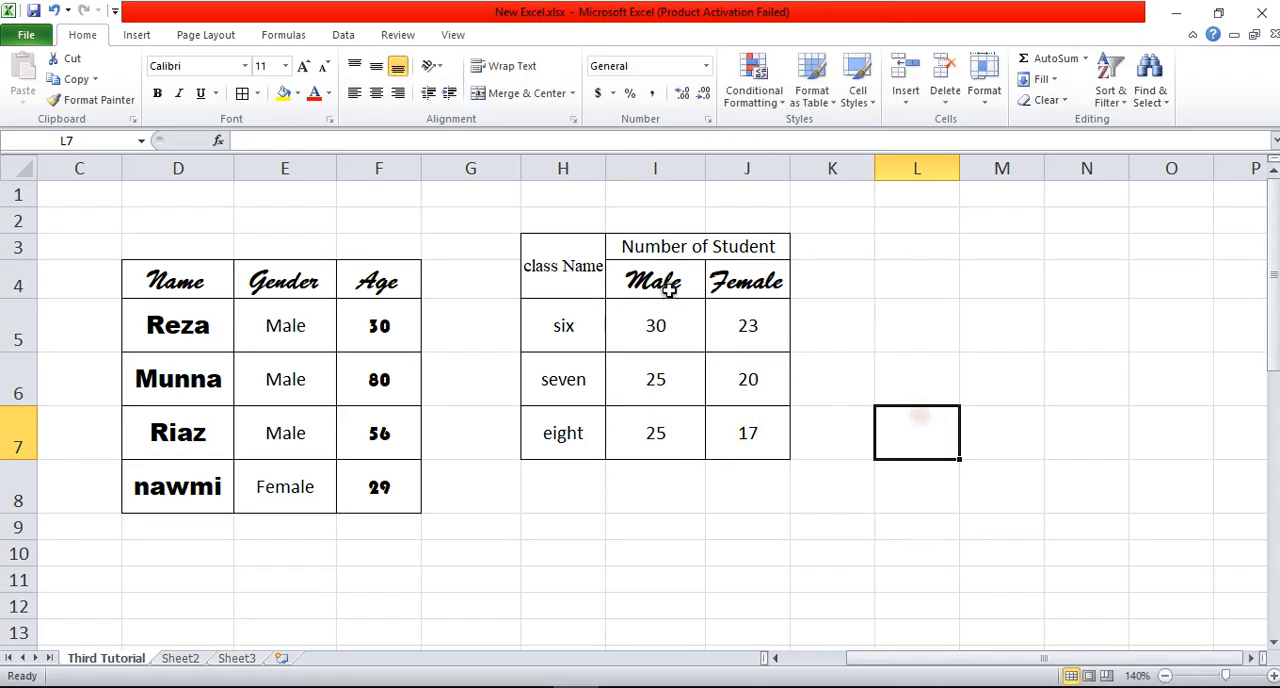
# Step: Merge and center the empty cells L6 and M6 beside the student table
pyautogui.click(697, 250)
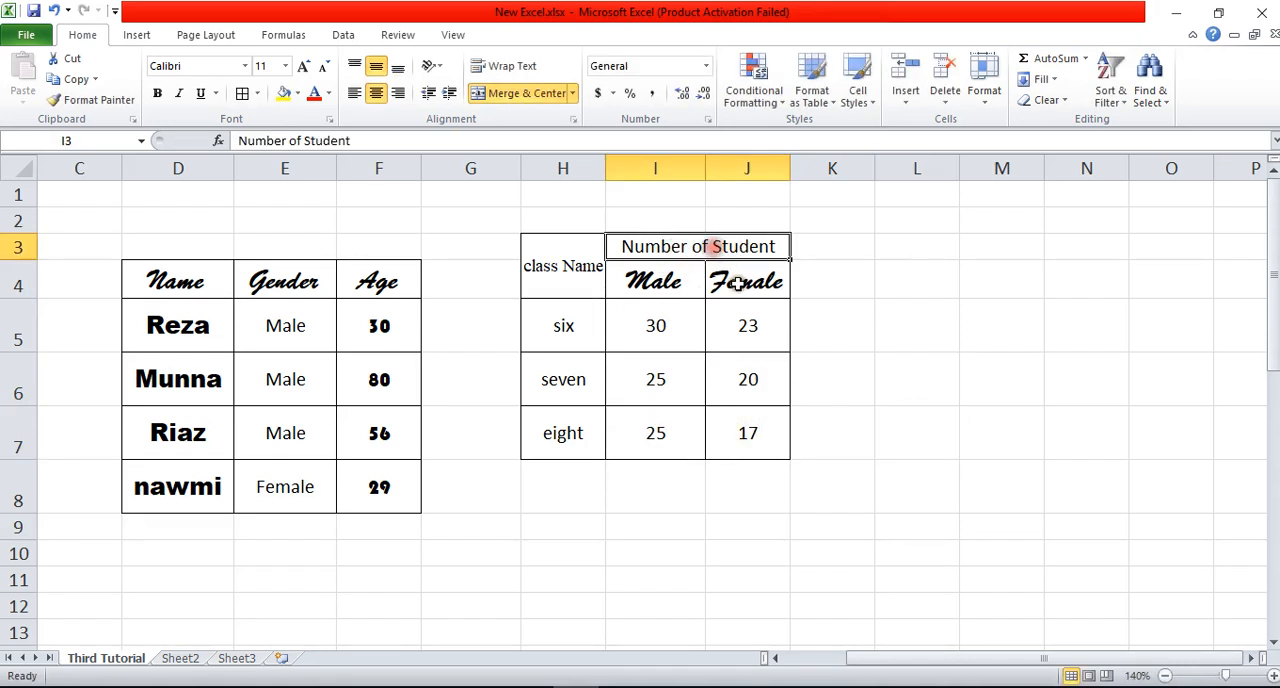
pyautogui.click(948, 290)
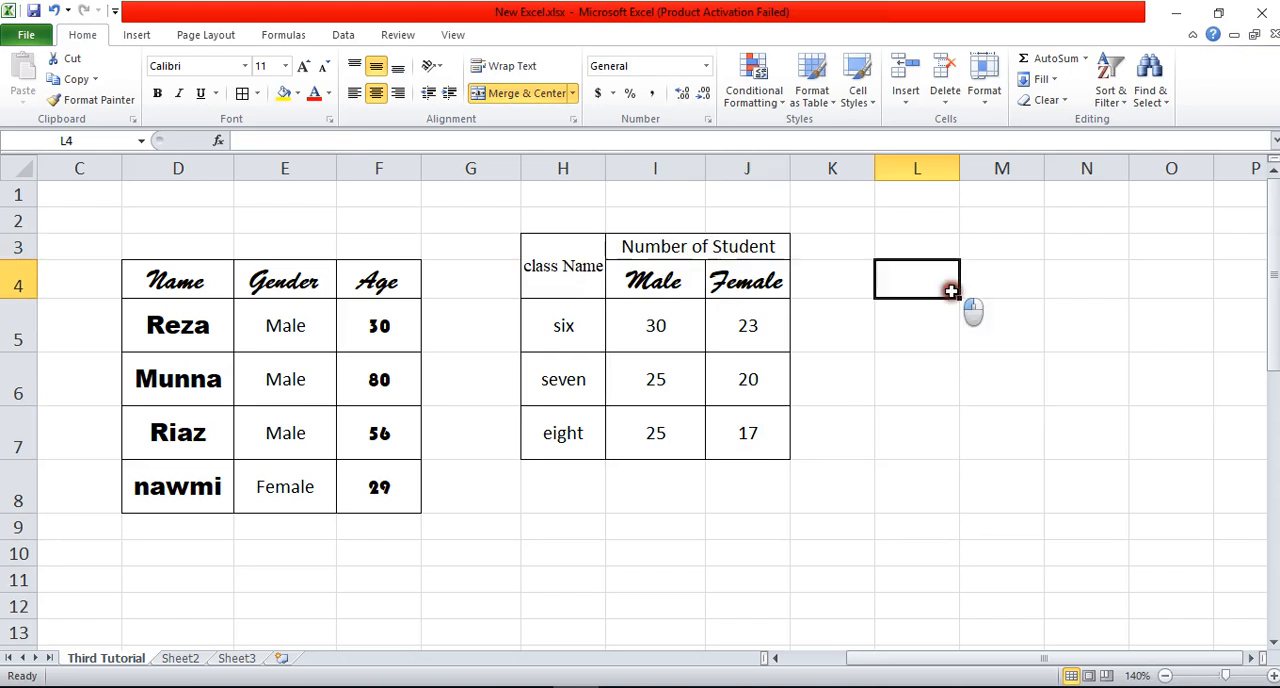
pyautogui.click(681, 248)
pyautogui.moveTo(900, 372); pyautogui.dragTo(1004, 384)
pyautogui.click(518, 92)
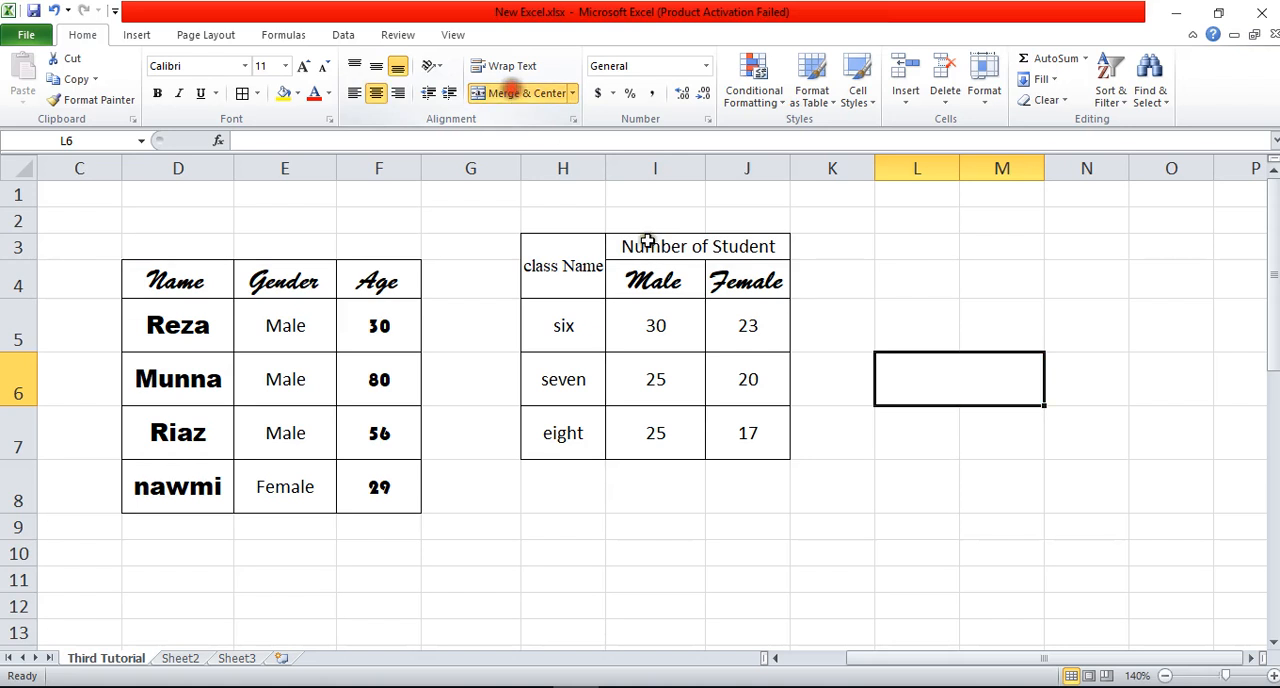
# Step: Apply all borders to the block L5:M6 beside the student table
pyautogui.click(923, 430)
pyautogui.click(938, 381)
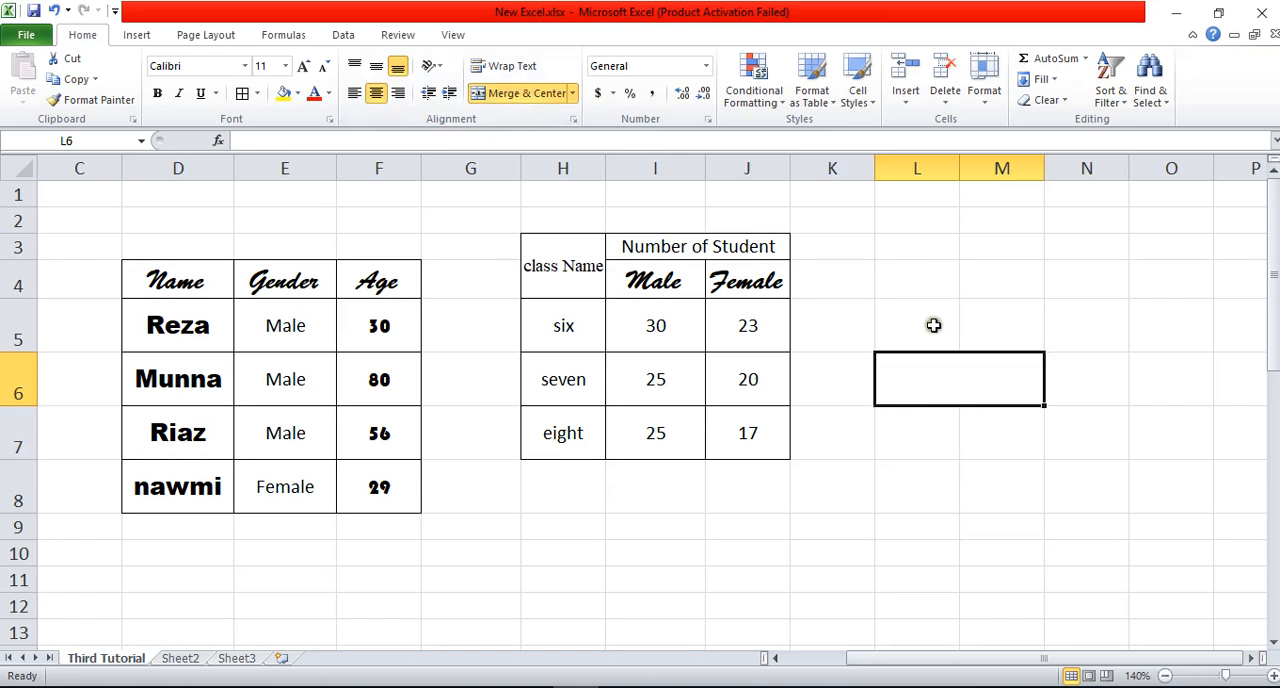
pyautogui.moveTo(933, 325)
pyautogui.mouseDown()
pyautogui.moveTo(966, 371)
pyautogui.moveTo(946, 366)
pyautogui.mouseUp()
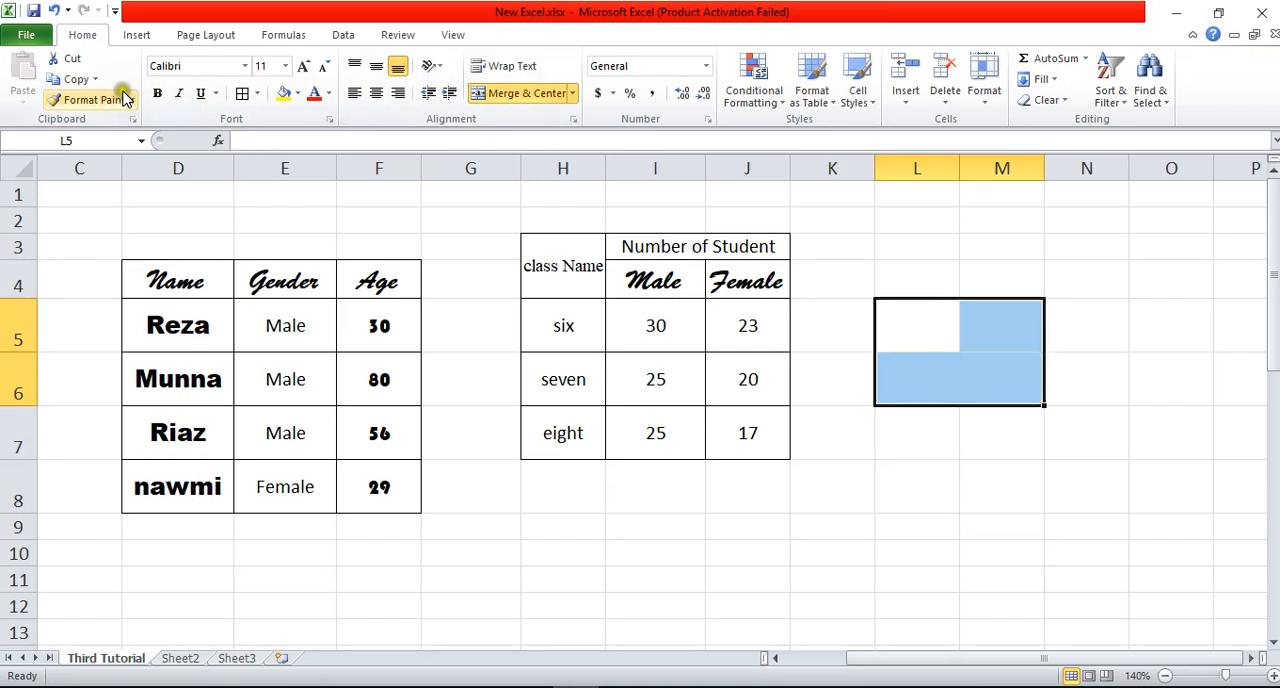
pyautogui.click(1005, 385)
pyautogui.click(909, 327)
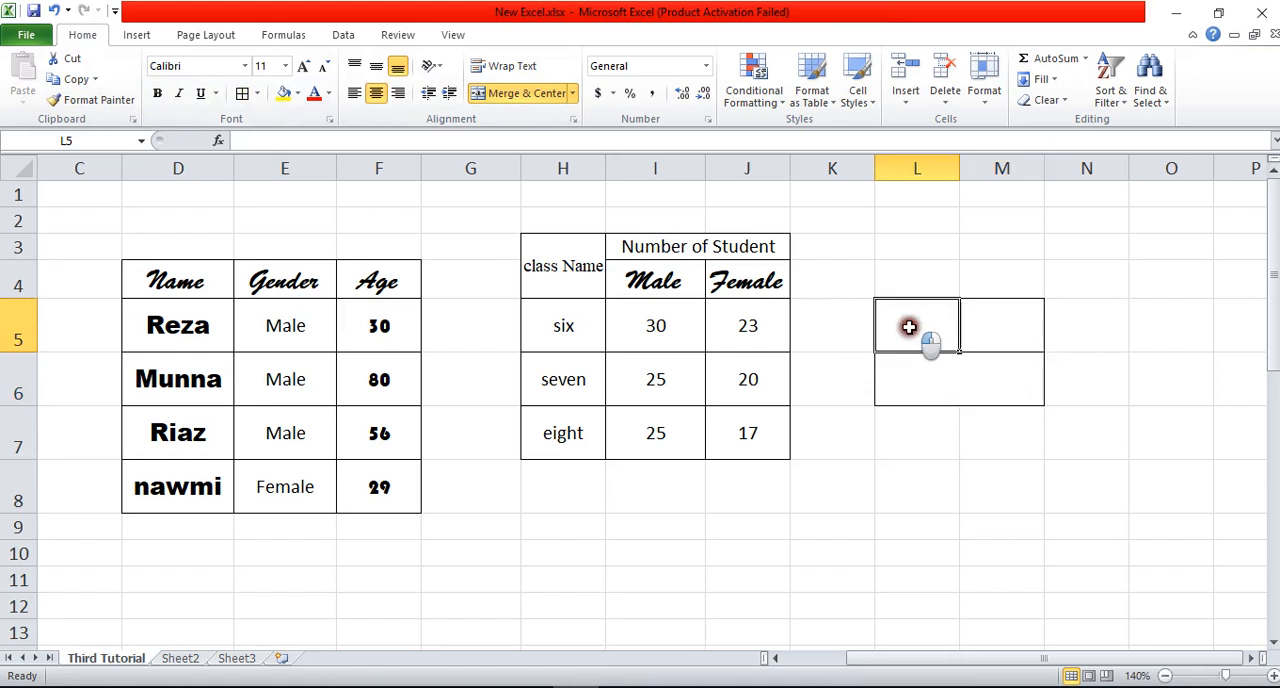
# Step: Merge and center the bordered block L5:M6 into a single cell
pyautogui.moveTo(909, 327); pyautogui.dragTo(980, 371)
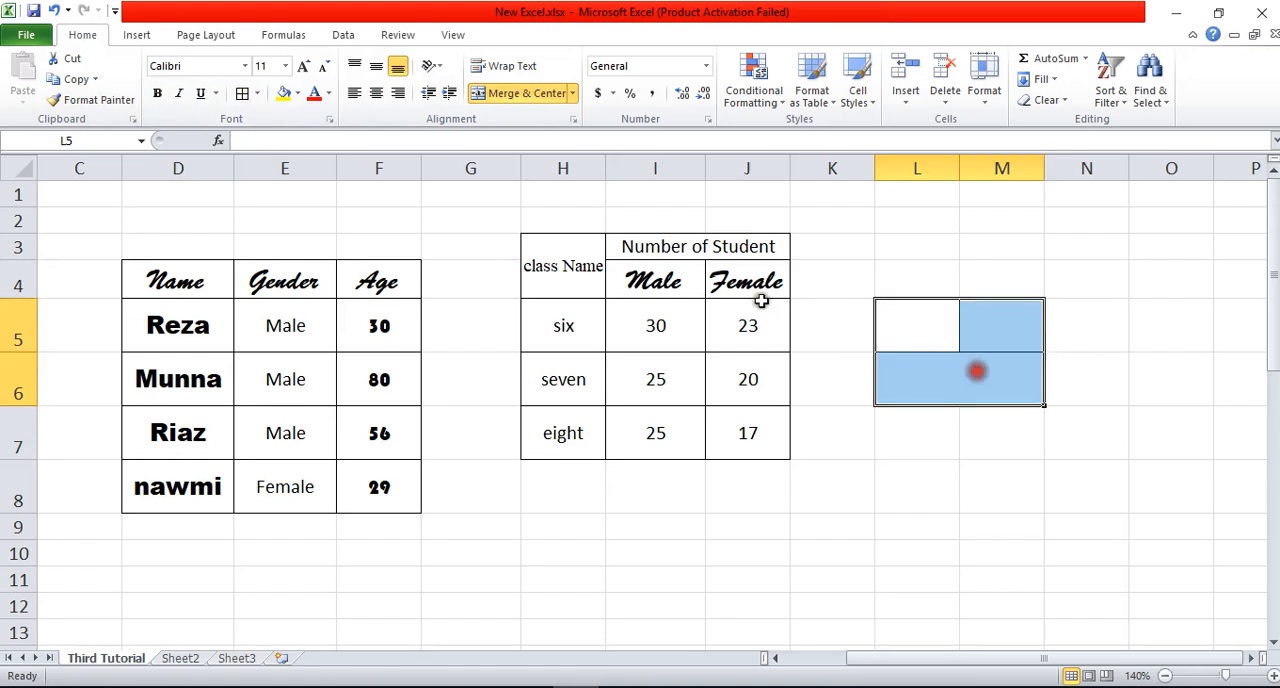
pyautogui.click(516, 95)
pyautogui.click(997, 355)
pyautogui.click(998, 533)
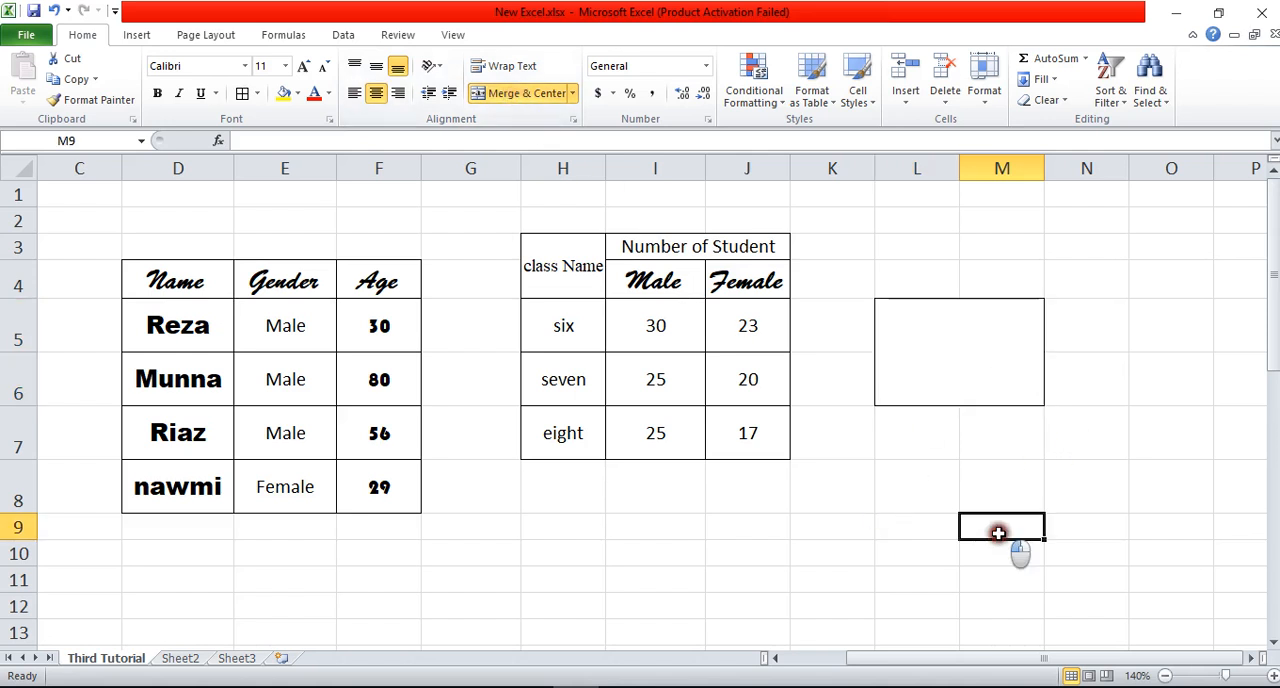
# Step: Unmerge the merged cell L5:M6 back into separate cells
pyautogui.click(956, 364)
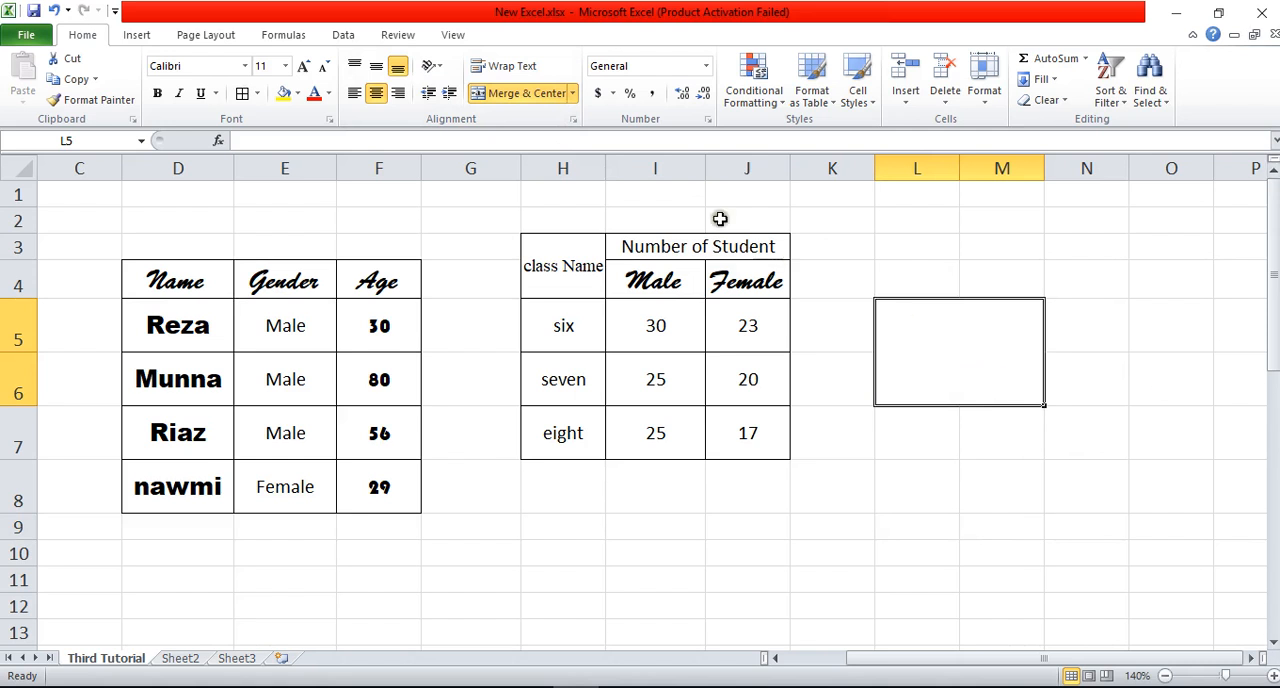
pyautogui.click(516, 93)
pyautogui.click(1107, 526)
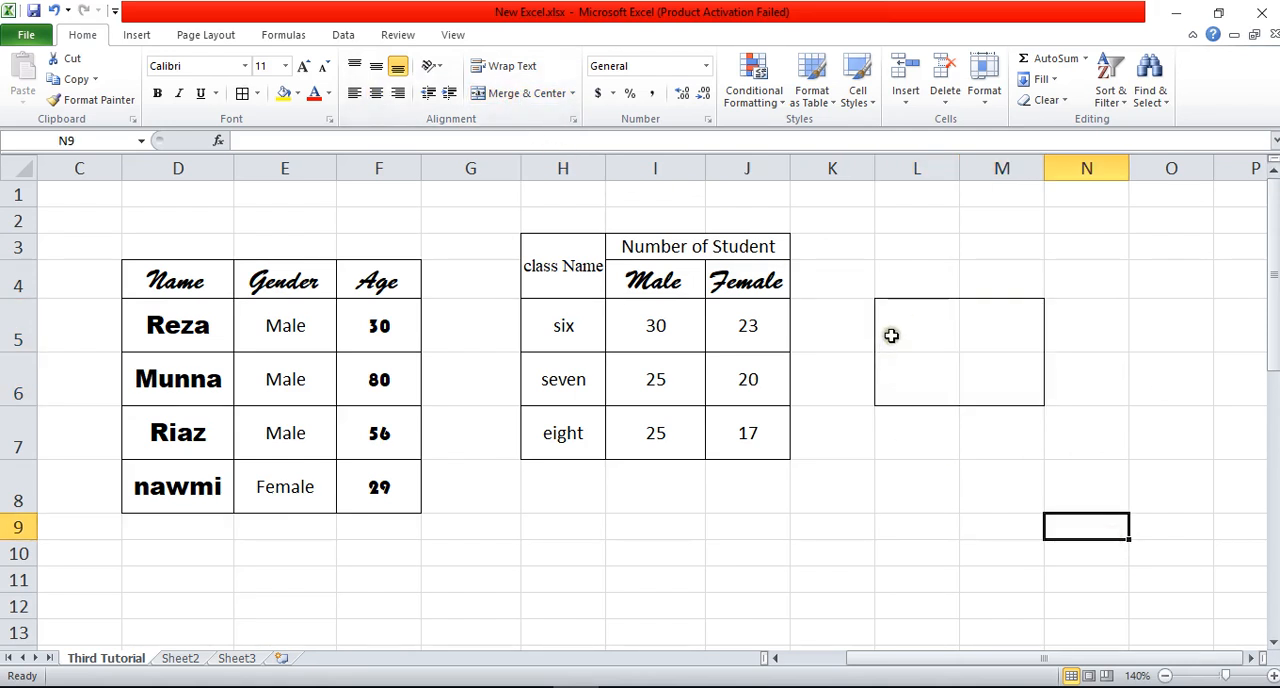
# Step: Remove all borders from the cells L5:M6
pyautogui.moveTo(940, 322); pyautogui.dragTo(963, 374)
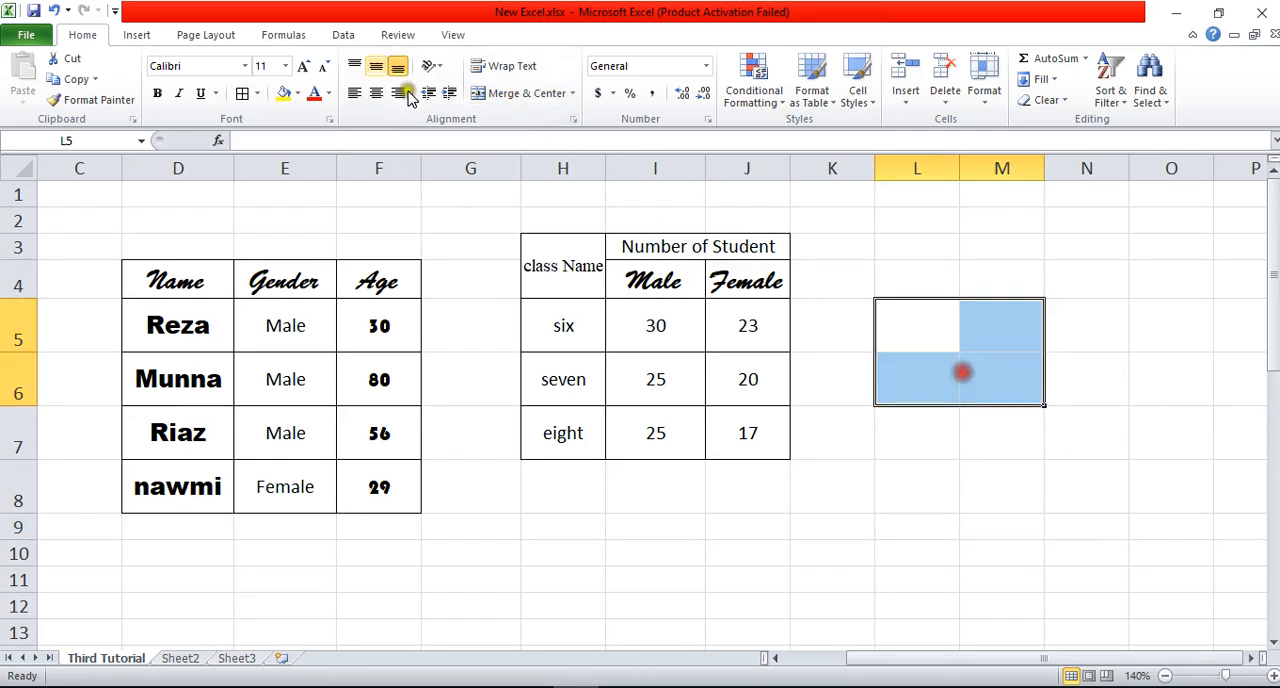
pyautogui.click(258, 93)
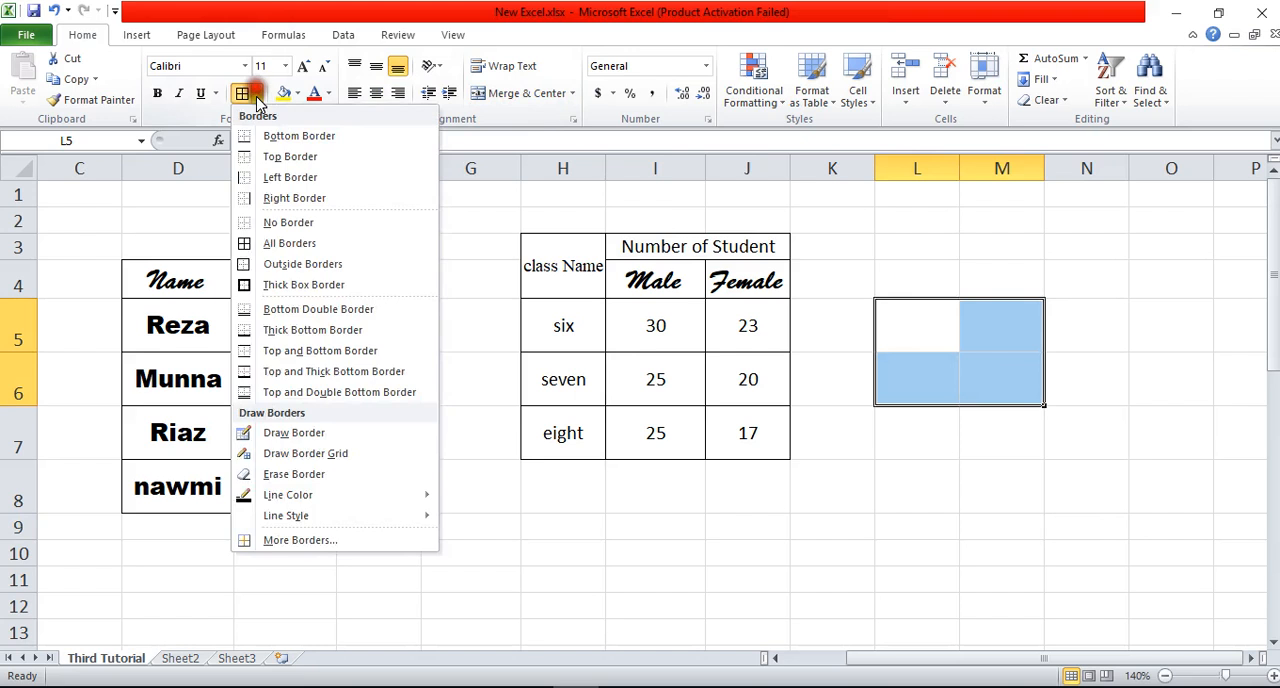
pyautogui.click(282, 221)
pyautogui.click(1105, 556)
# Step: Merge and center the borderless cells L5:M6
pyautogui.moveTo(931, 331); pyautogui.dragTo(1007, 378)
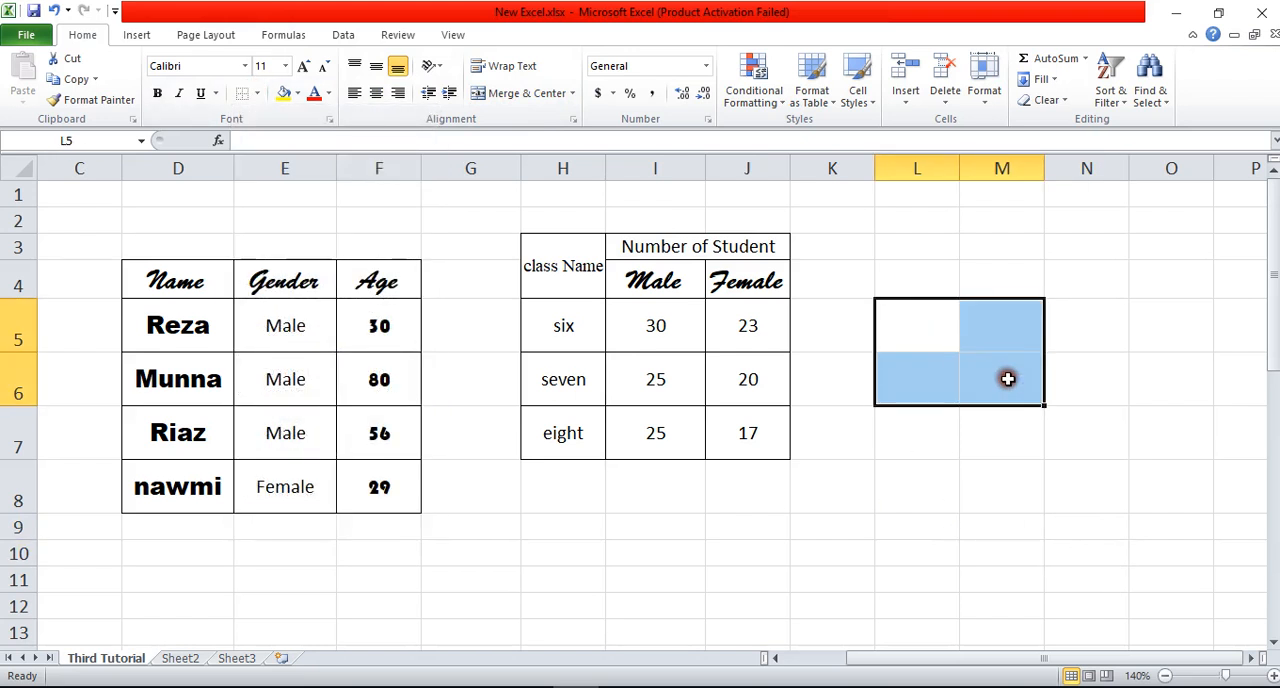
pyautogui.click(503, 93)
pyautogui.click(963, 441)
pyautogui.click(943, 338)
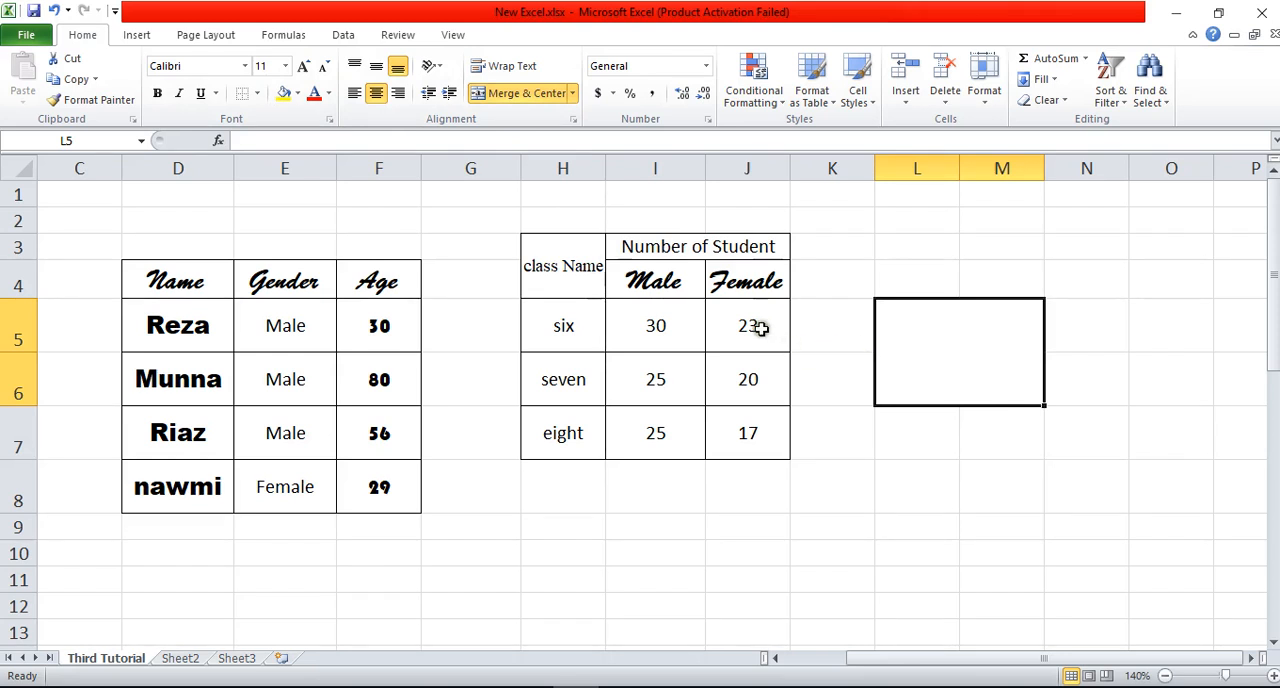
pyautogui.moveTo(648, 249); pyautogui.dragTo(655, 283)
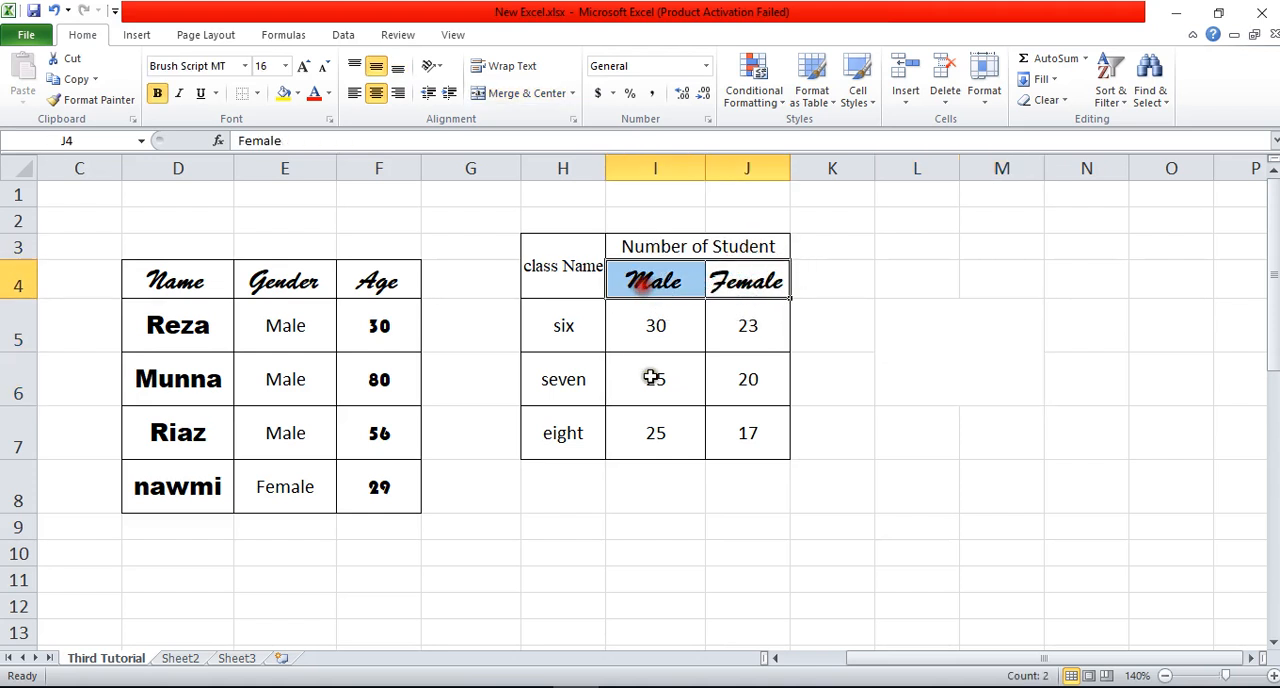
pyautogui.moveTo(650, 330); pyautogui.dragTo(760, 470)
pyautogui.moveTo(815, 437); pyautogui.dragTo(874, 440)
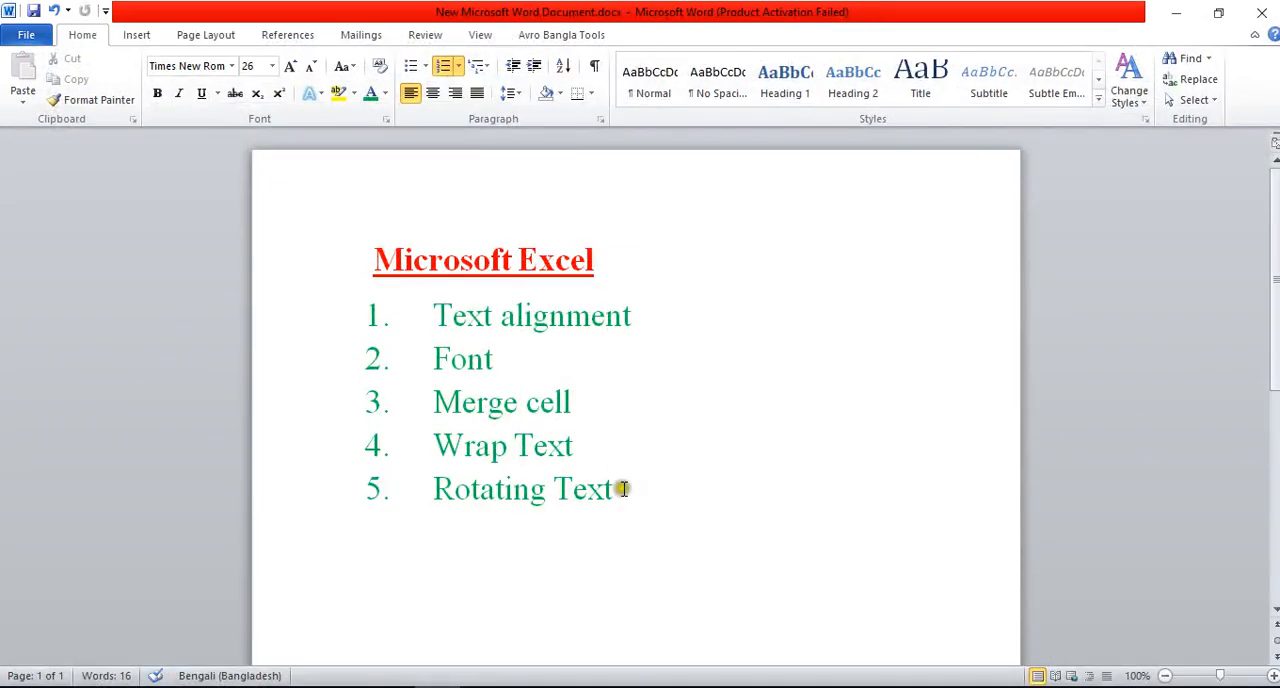
# Step: Switch to the Word topic list and highlight the item "Wrap Text"
pyautogui.moveTo(600, 446); pyautogui.dragTo(470, 441)
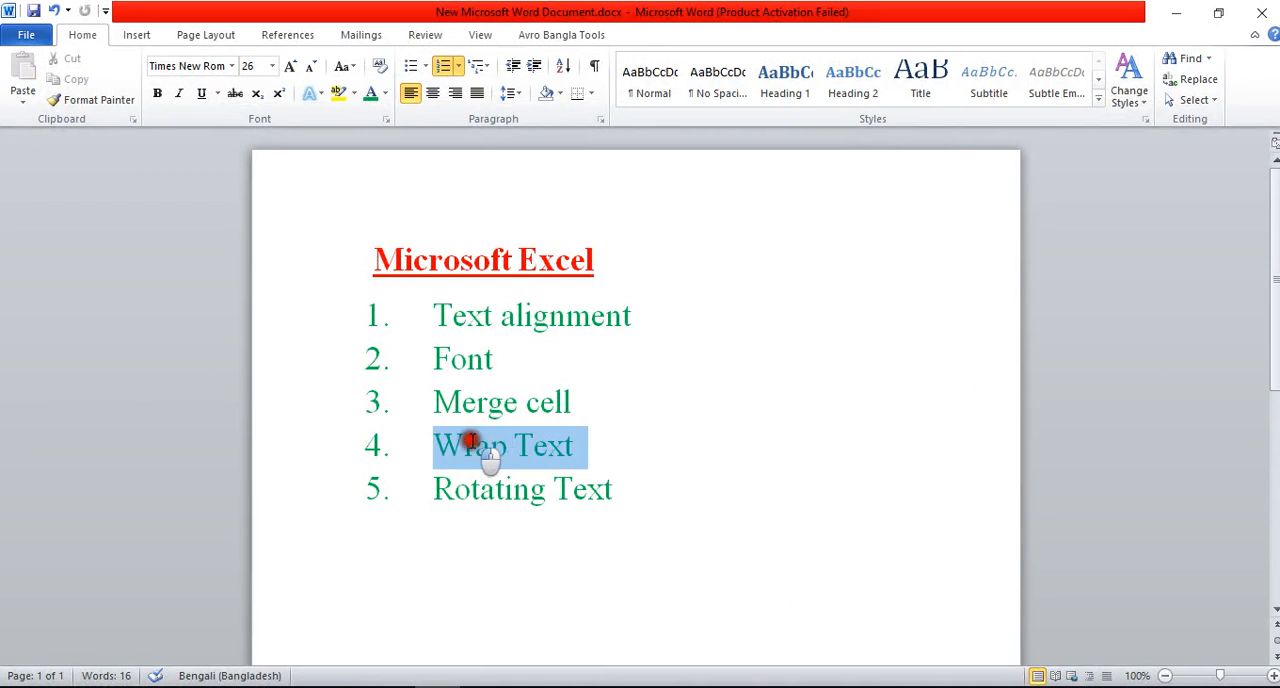
pyautogui.click(470, 446)
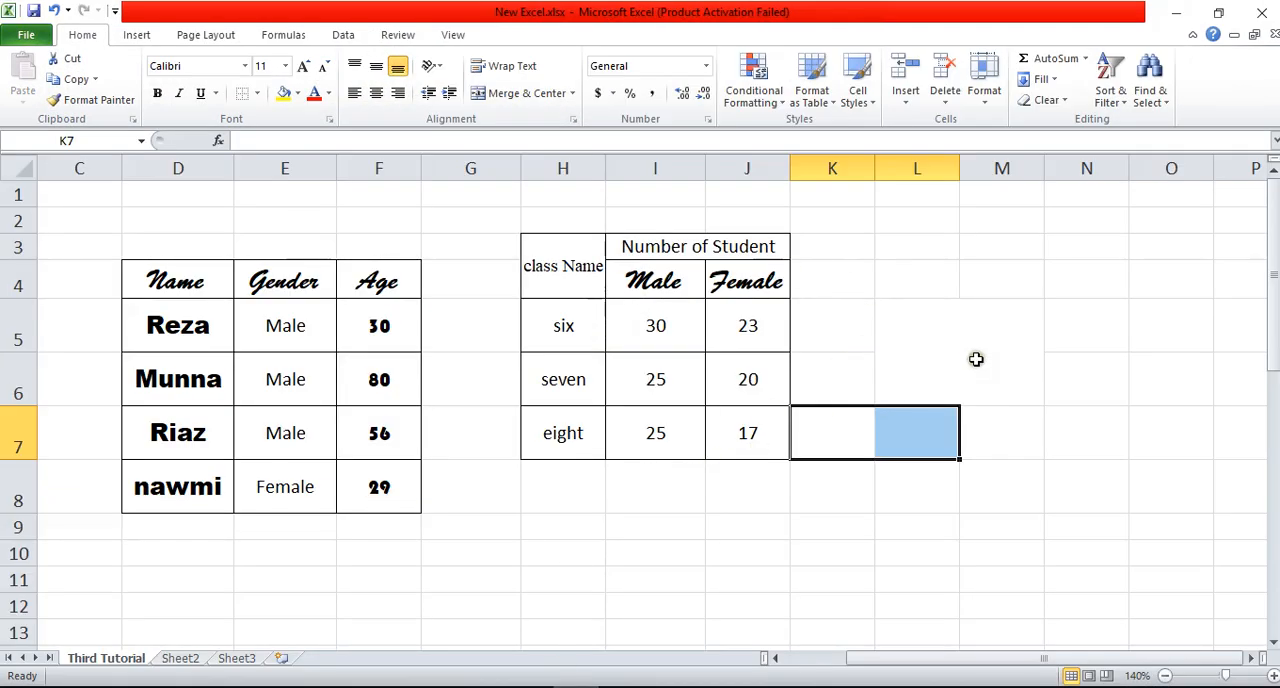
# Step: Unmerge L5:M6 in the Excel sheet and enter "My Name is" followed by the person's first name in L5
pyautogui.click(945, 390)
pyautogui.click(480, 91)
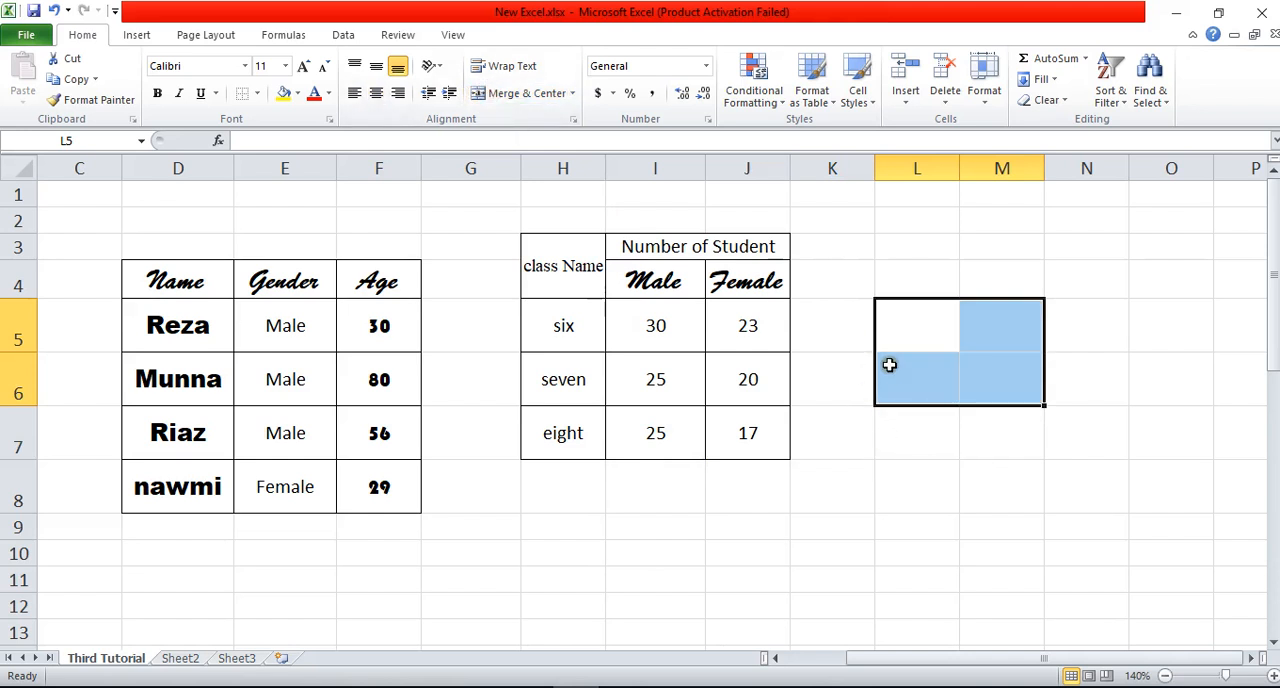
pyautogui.click(886, 326)
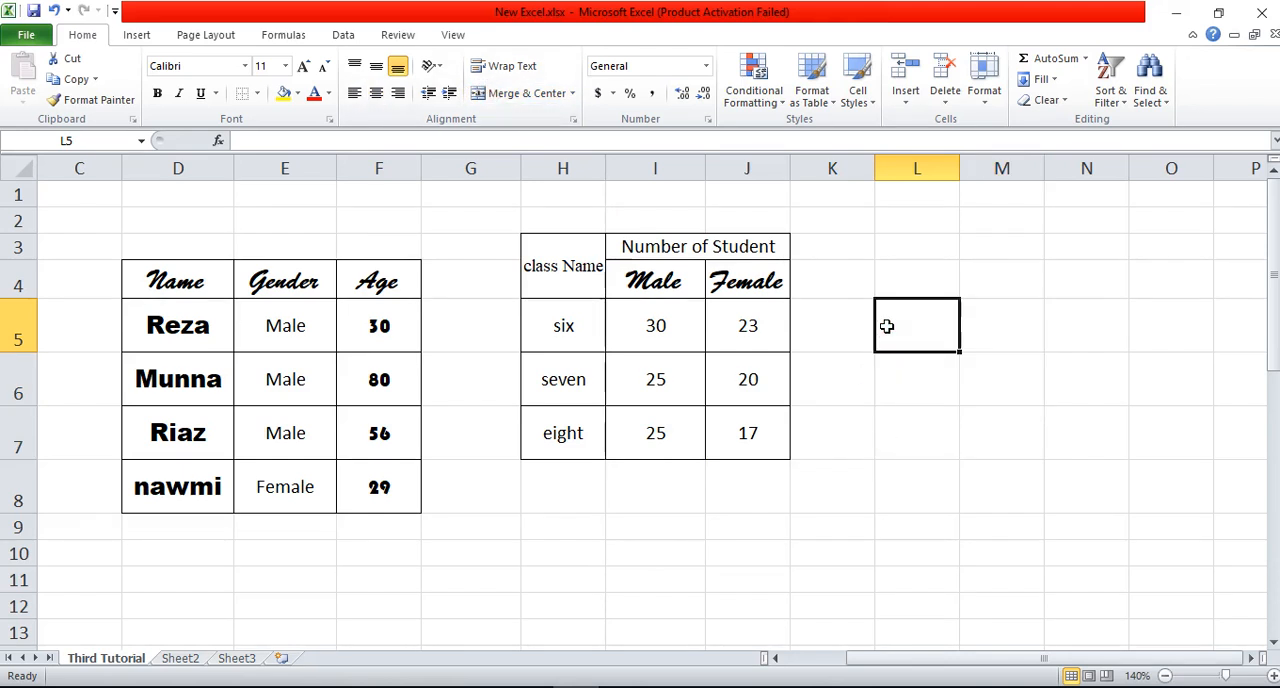
pyautogui.write('My Name is Reza')
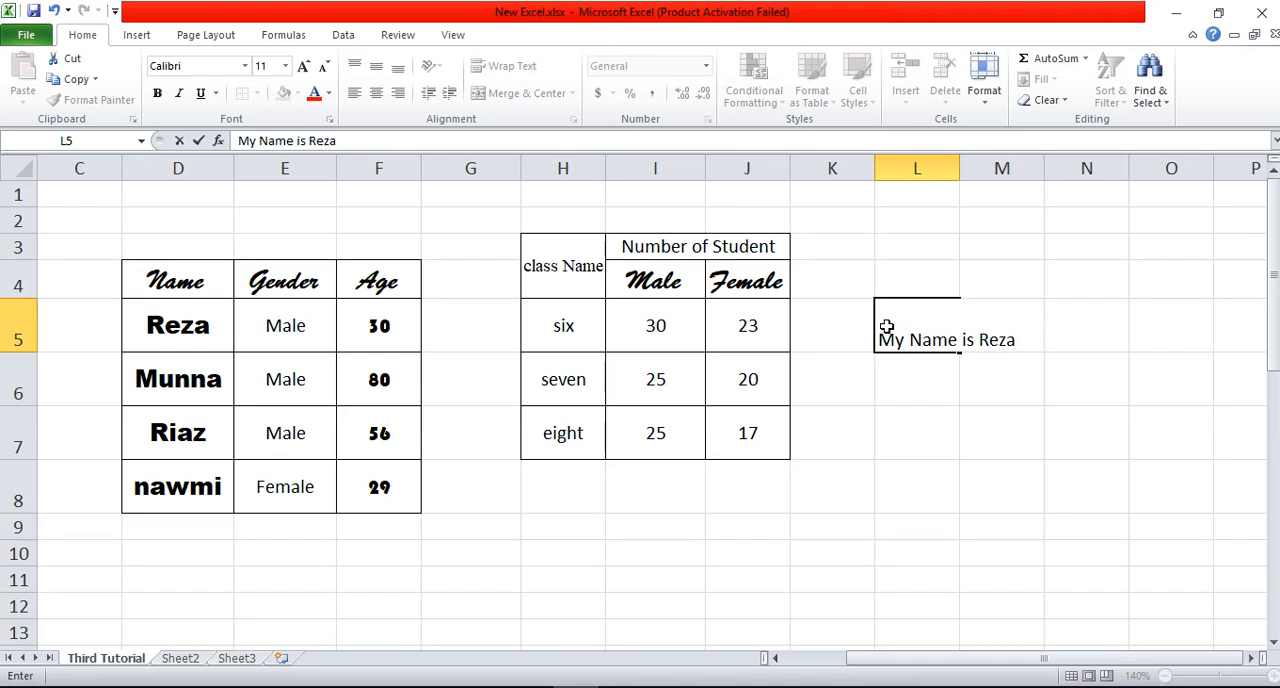
pyautogui.press('Return')
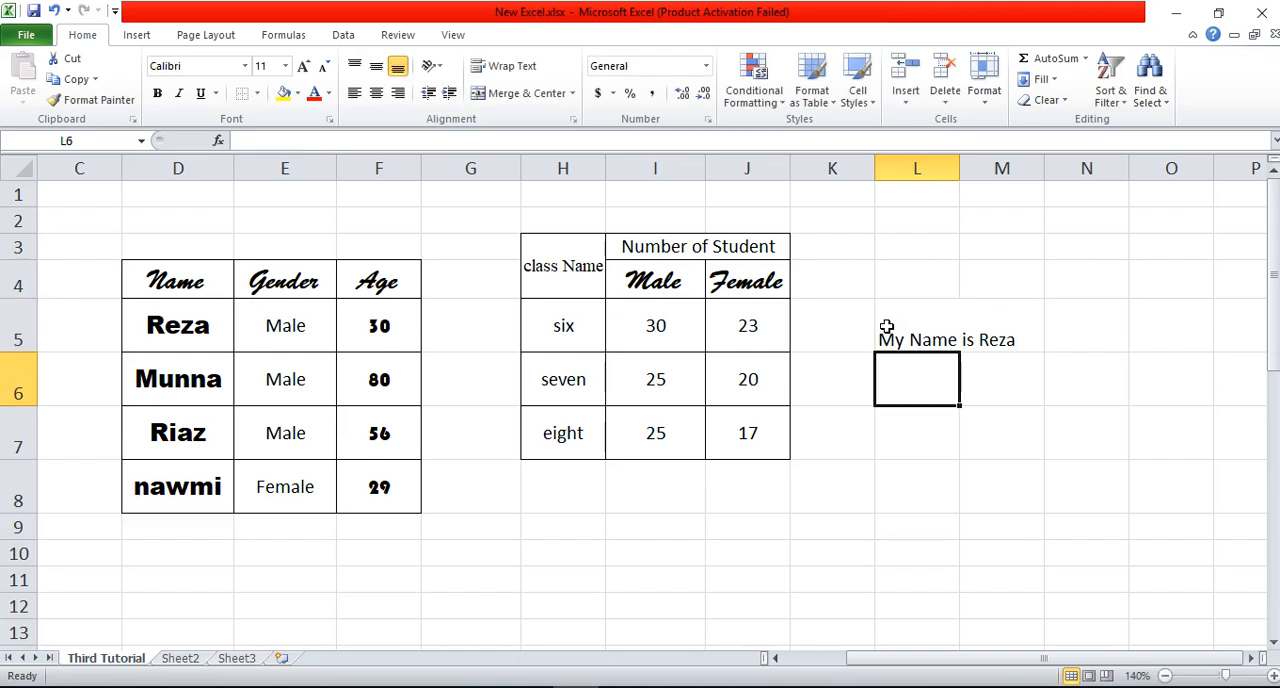
# Step: Compare the sentence shown in cell L5 and its overflow into M5 with the cell's full content in the formula bar
pyautogui.click(886, 327)
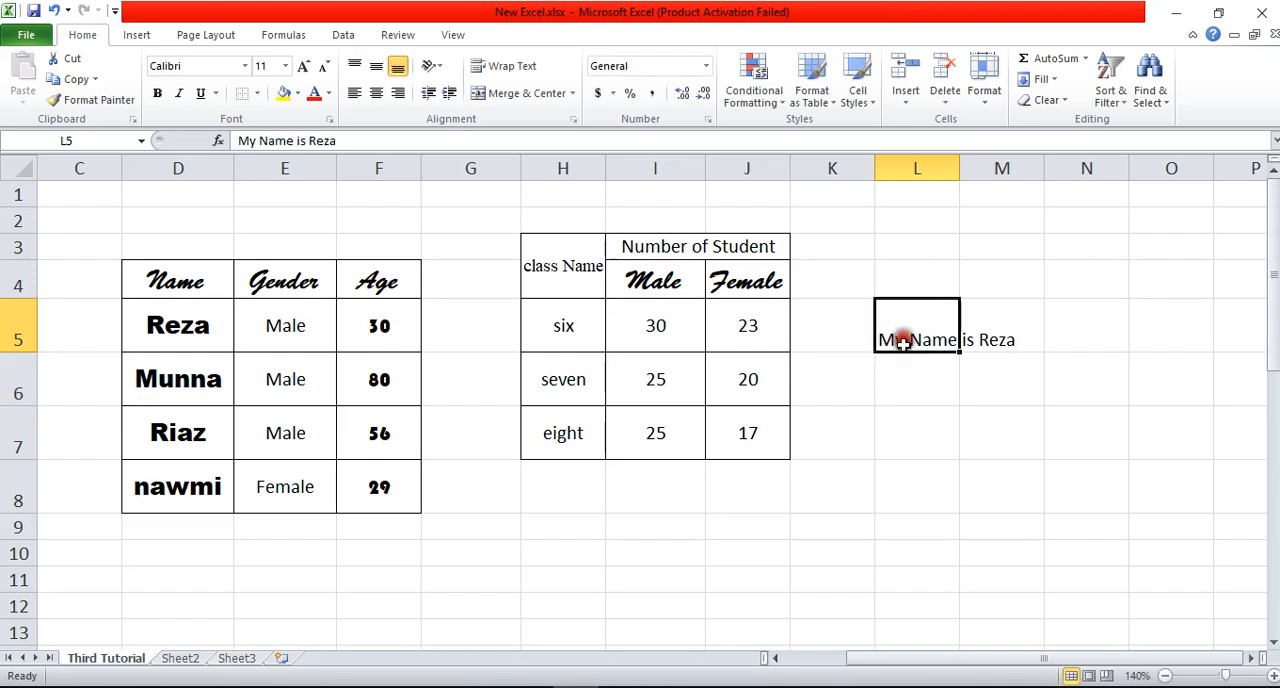
pyautogui.click(346, 143)
pyautogui.press('Return')
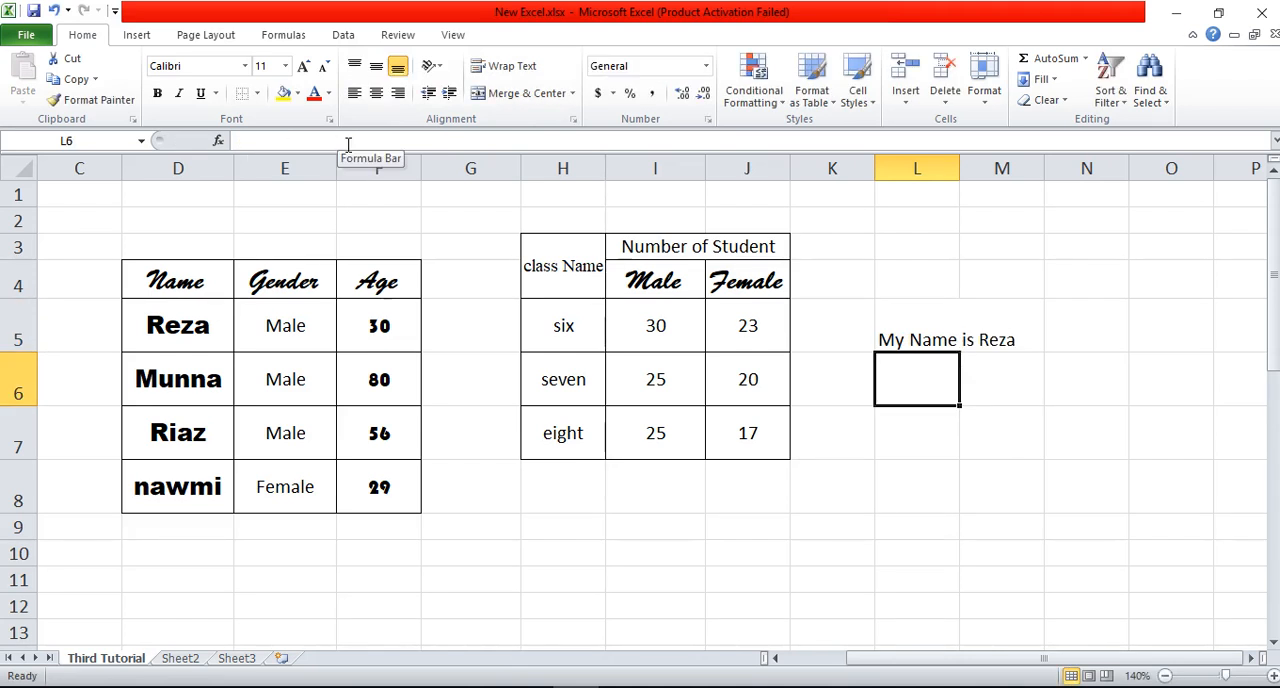
pyautogui.click(918, 328)
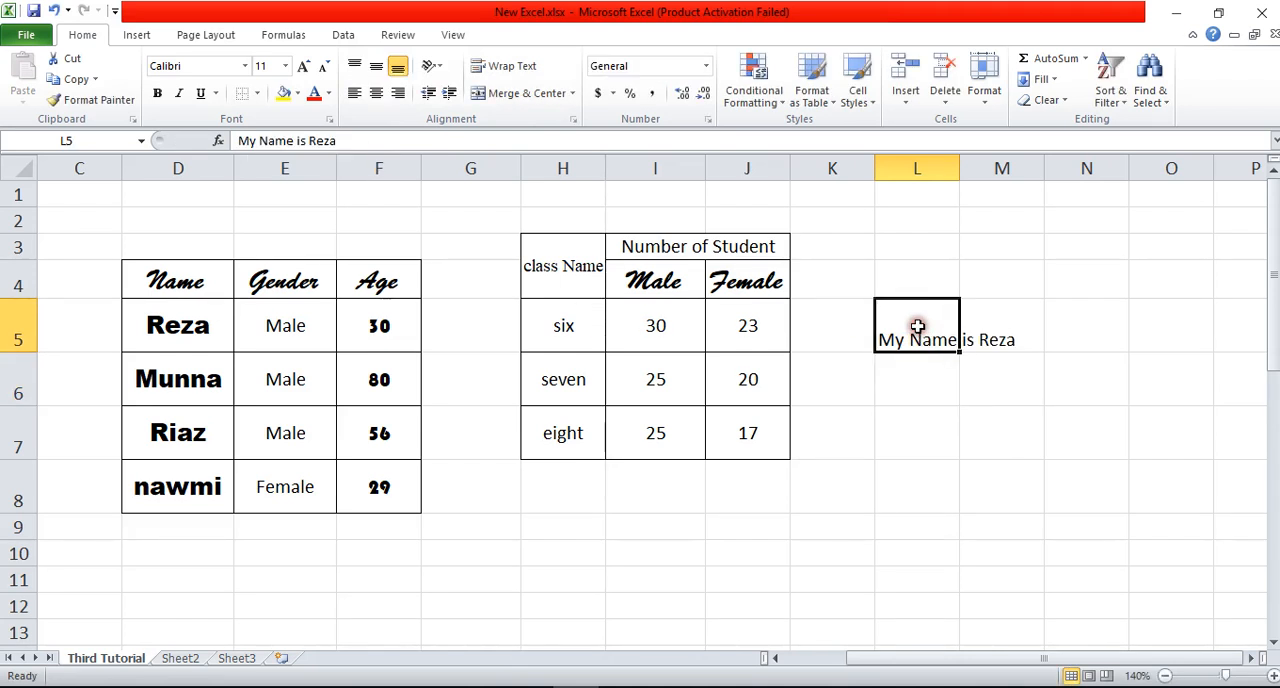
pyautogui.click(369, 140)
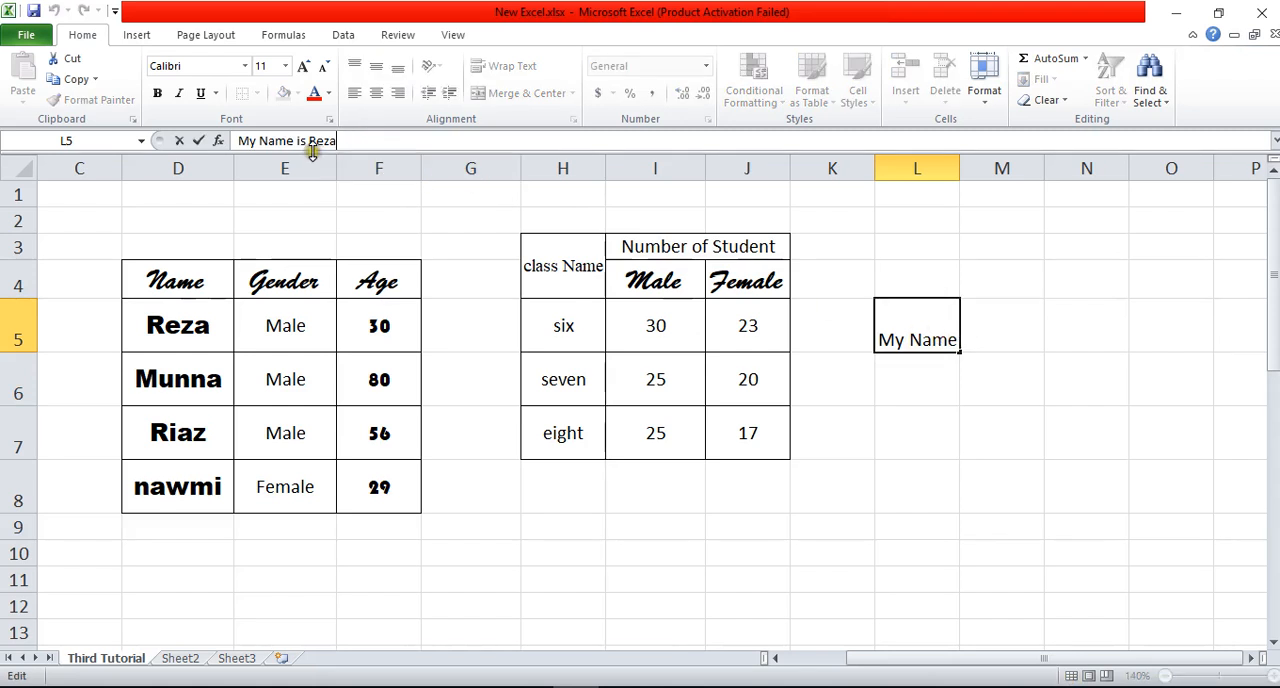
pyautogui.click(940, 379)
pyautogui.click(931, 340)
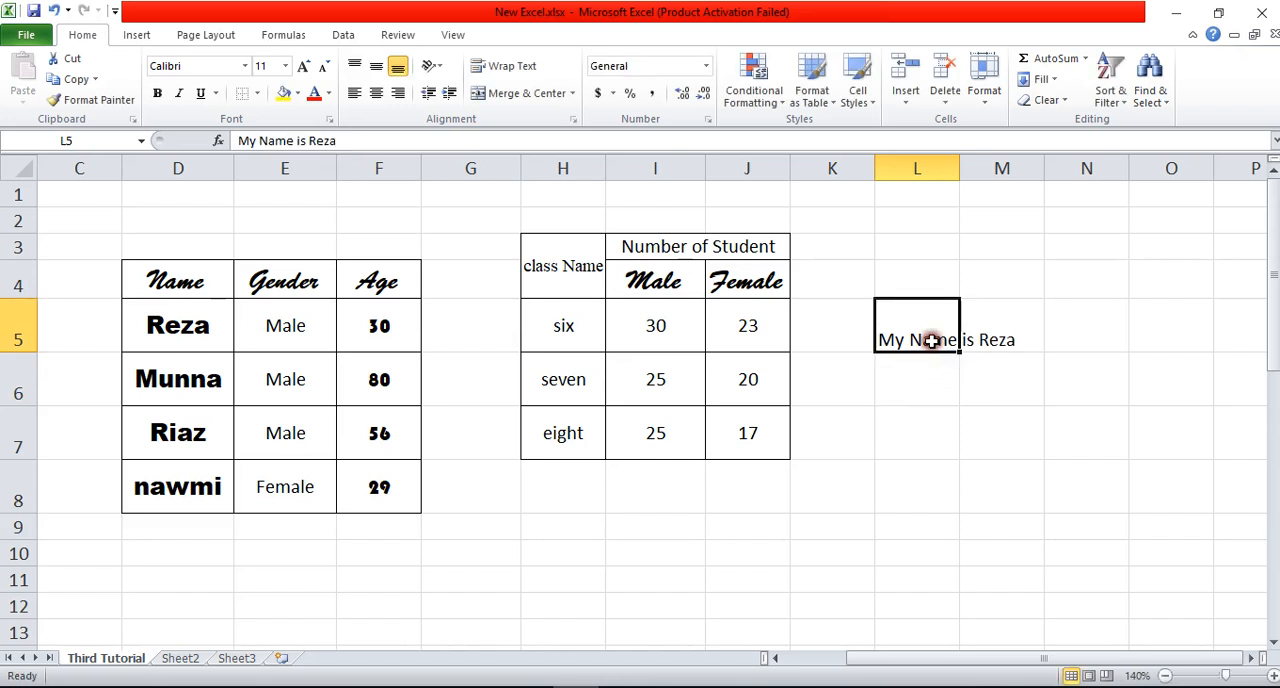
# Step: Widen column L to fit the whole sentence and middle-align the text in L5
pyautogui.moveTo(960, 169); pyautogui.dragTo(1042, 170)
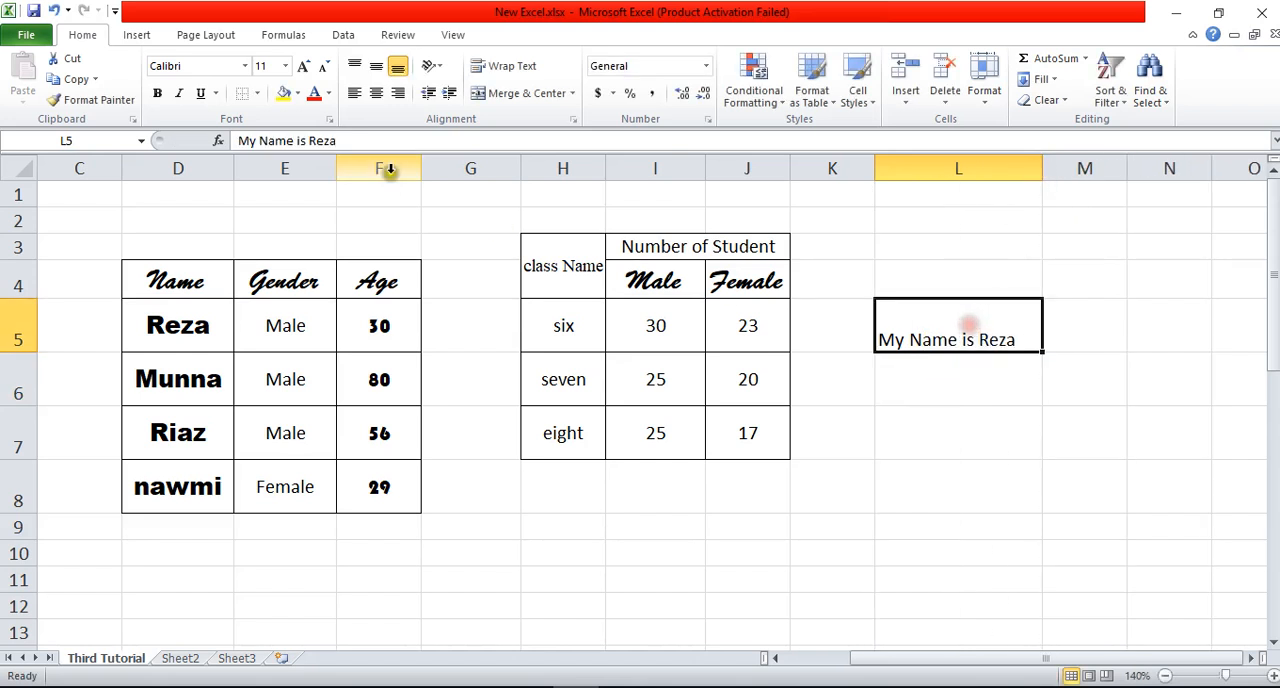
pyautogui.click(376, 66)
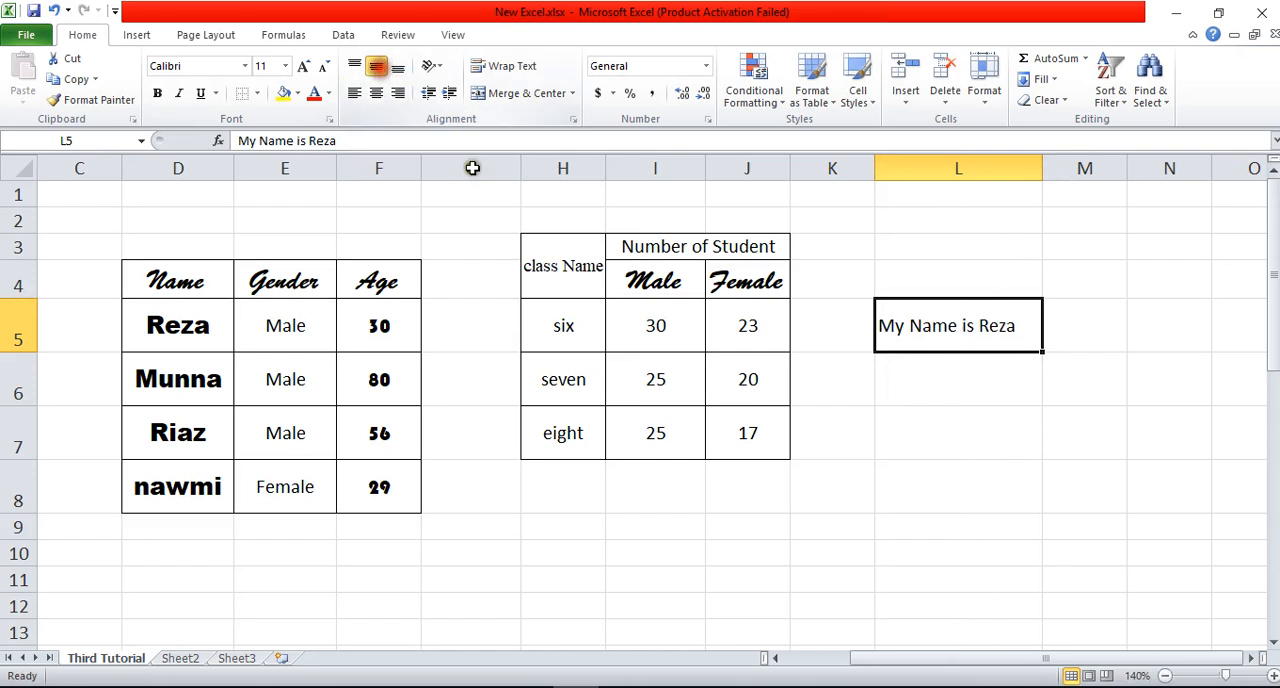
# Step: Insert a line break after the sentence in L5 and add "I am a Bangladeshi" as a second line
pyautogui.doubleClick(1020, 325)
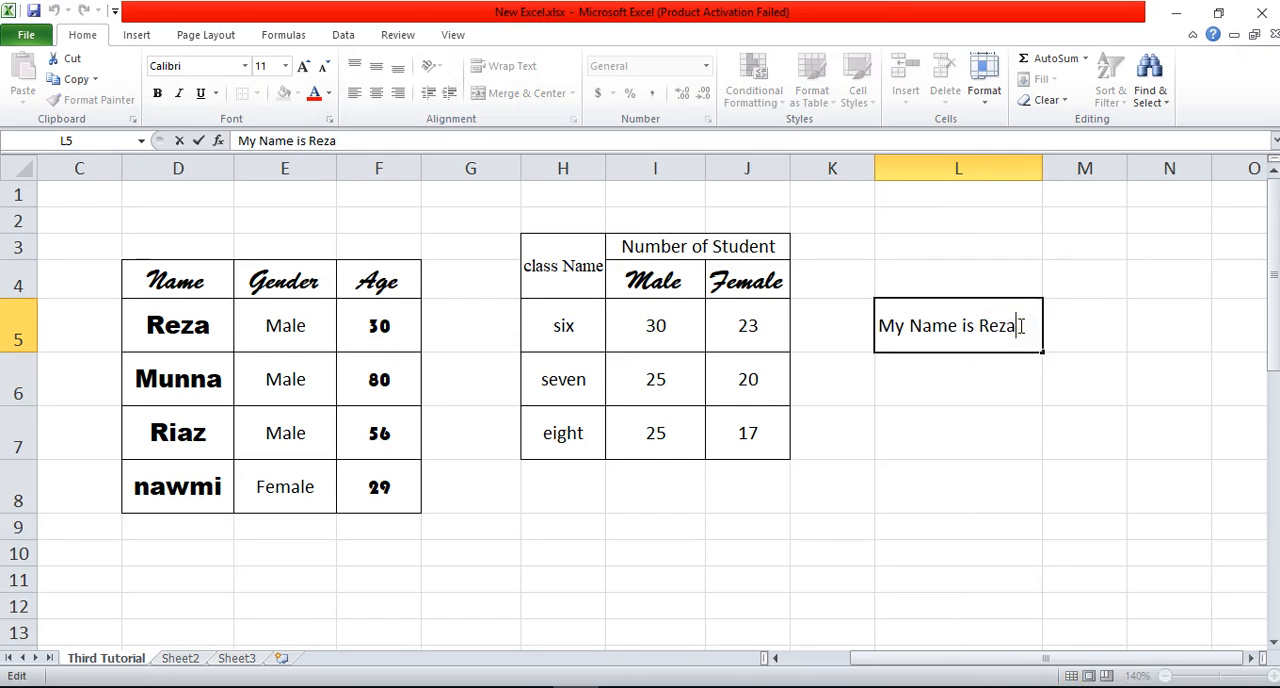
pyautogui.press('Return')
pyautogui.doubleClick(1020, 325)
pyautogui.hotkey('alt', 'Return')
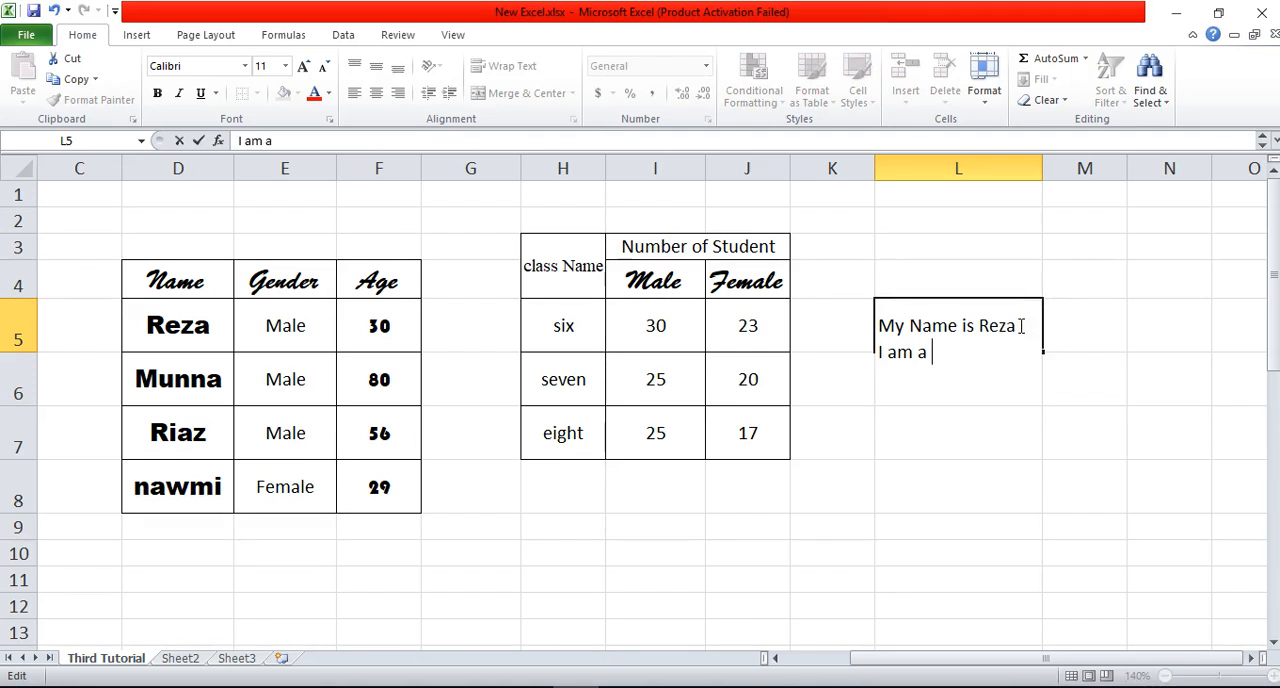
pyautogui.write('I am a Bangladeshi')
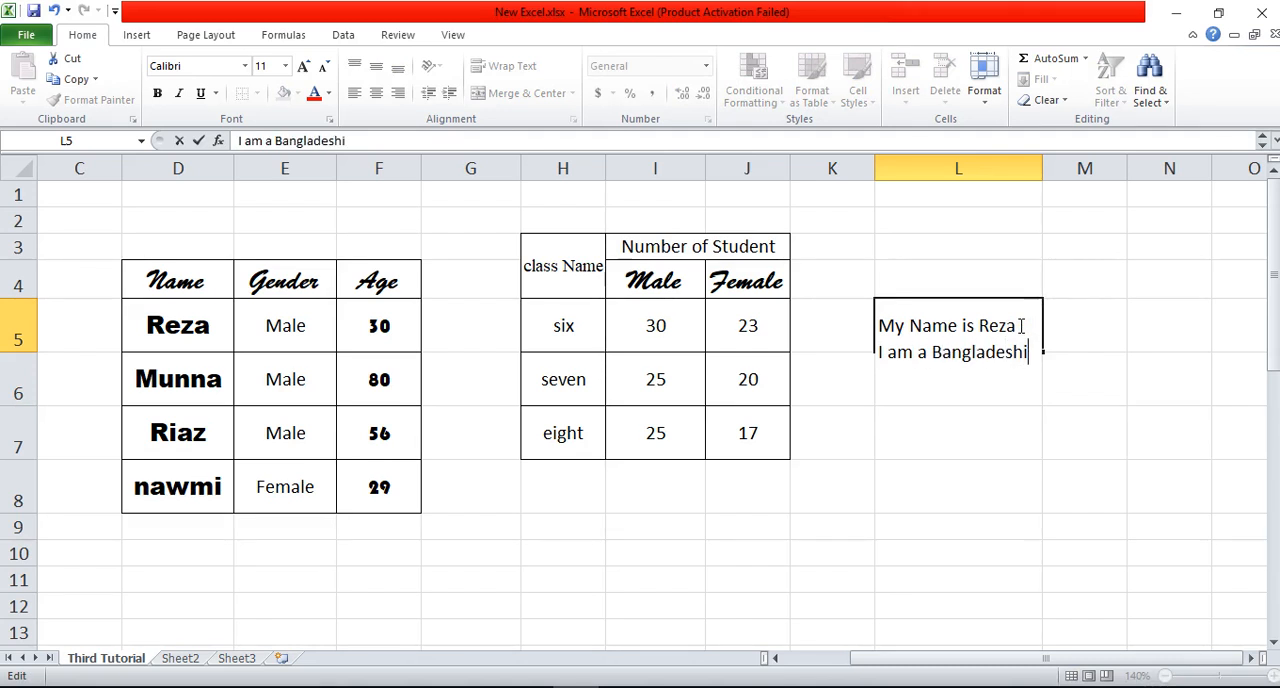
pyautogui.press('Return')
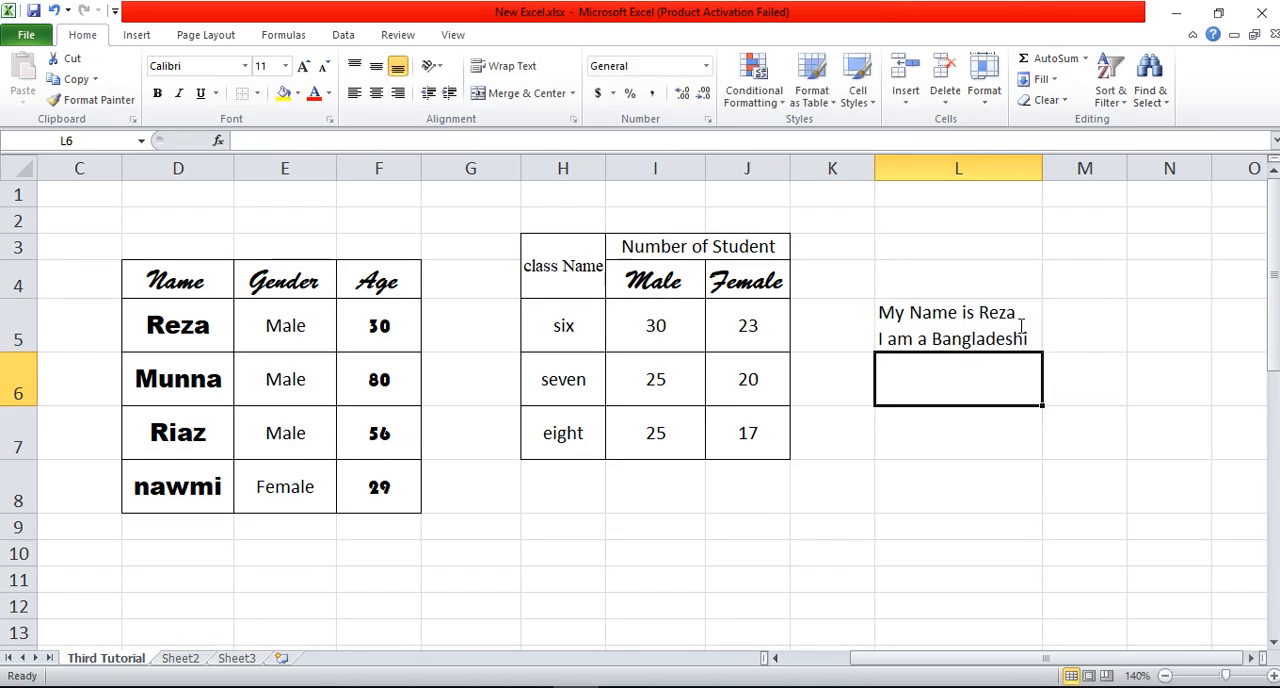
# Step: Cut "I am a Bangladeshi" from its own line in L5, remove the line break and paste it after the first sentence
pyautogui.click(917, 337)
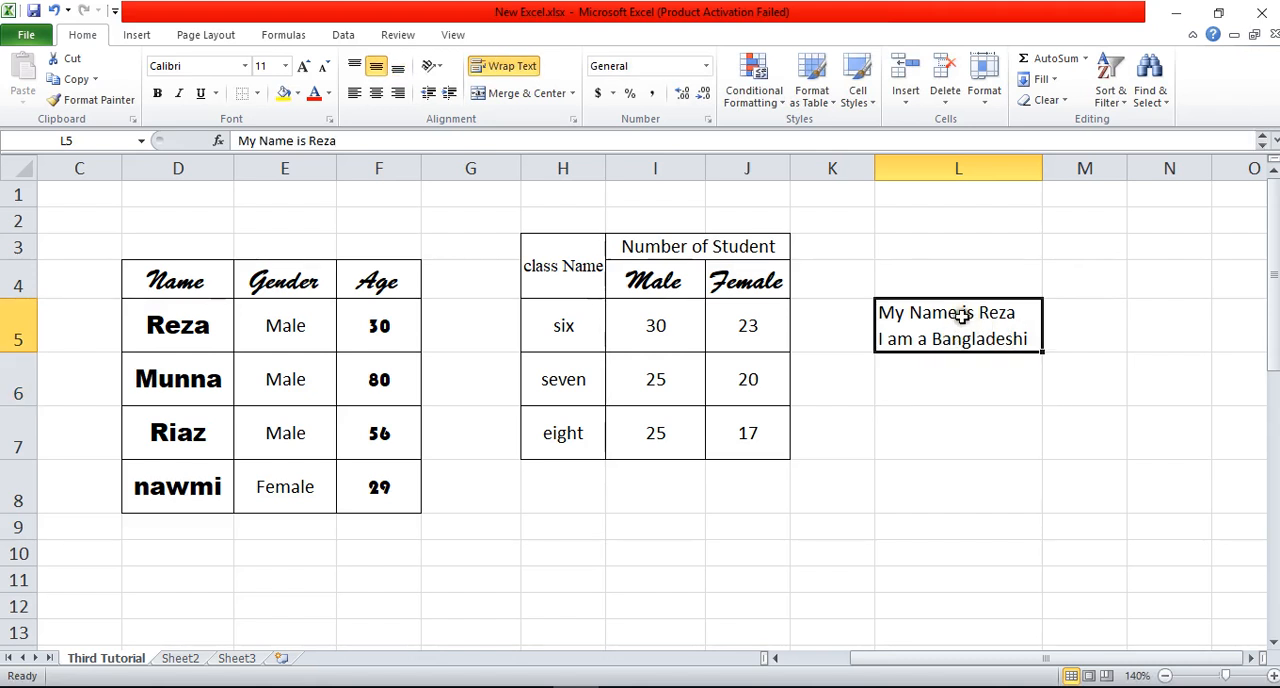
pyautogui.doubleClick(879, 339)
pyautogui.moveTo(879, 339); pyautogui.dragTo(1036, 339)
pyautogui.hotkey('ctrl', 'c')
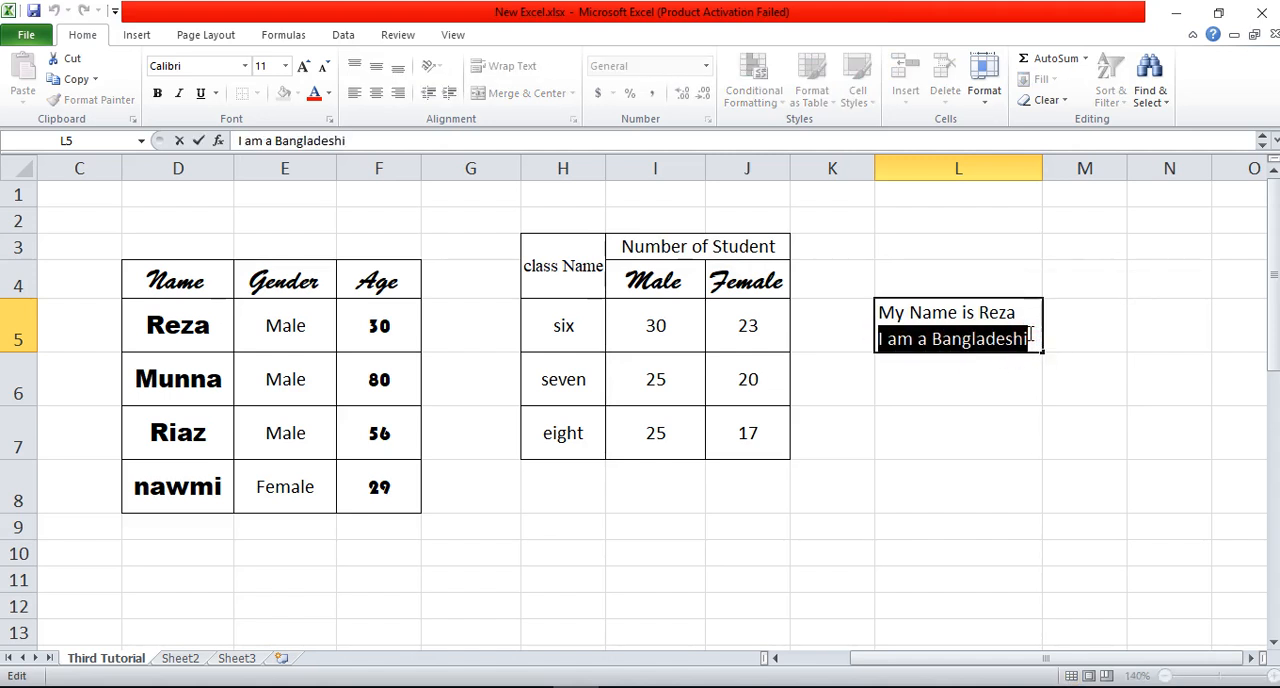
pyautogui.press('Delete')
pyautogui.press('BackSpace')
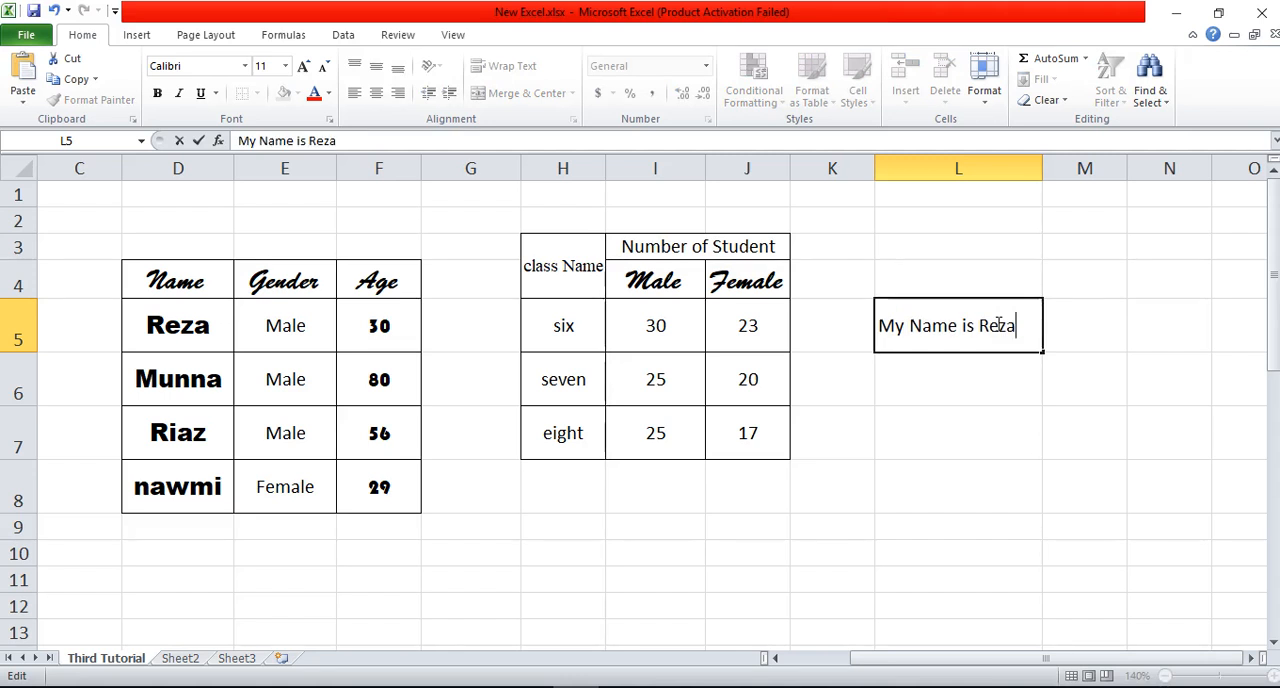
pyautogui.hotkey('ctrl', 'v')
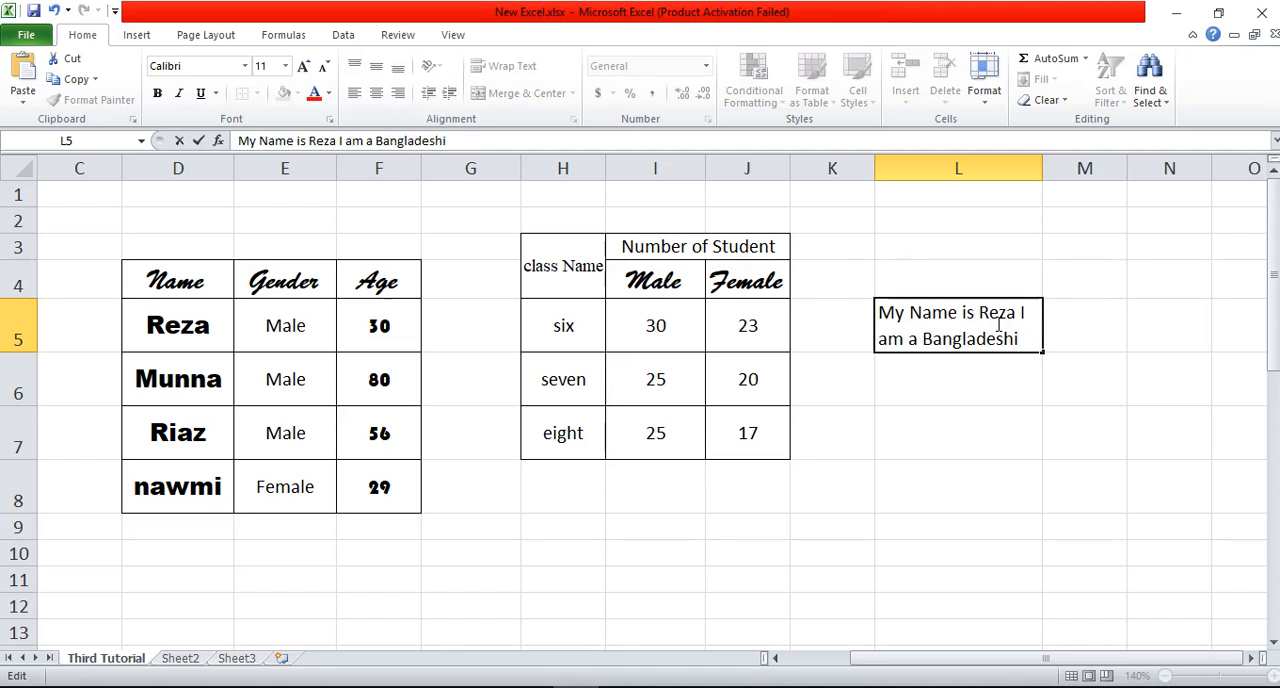
pyautogui.click(966, 390)
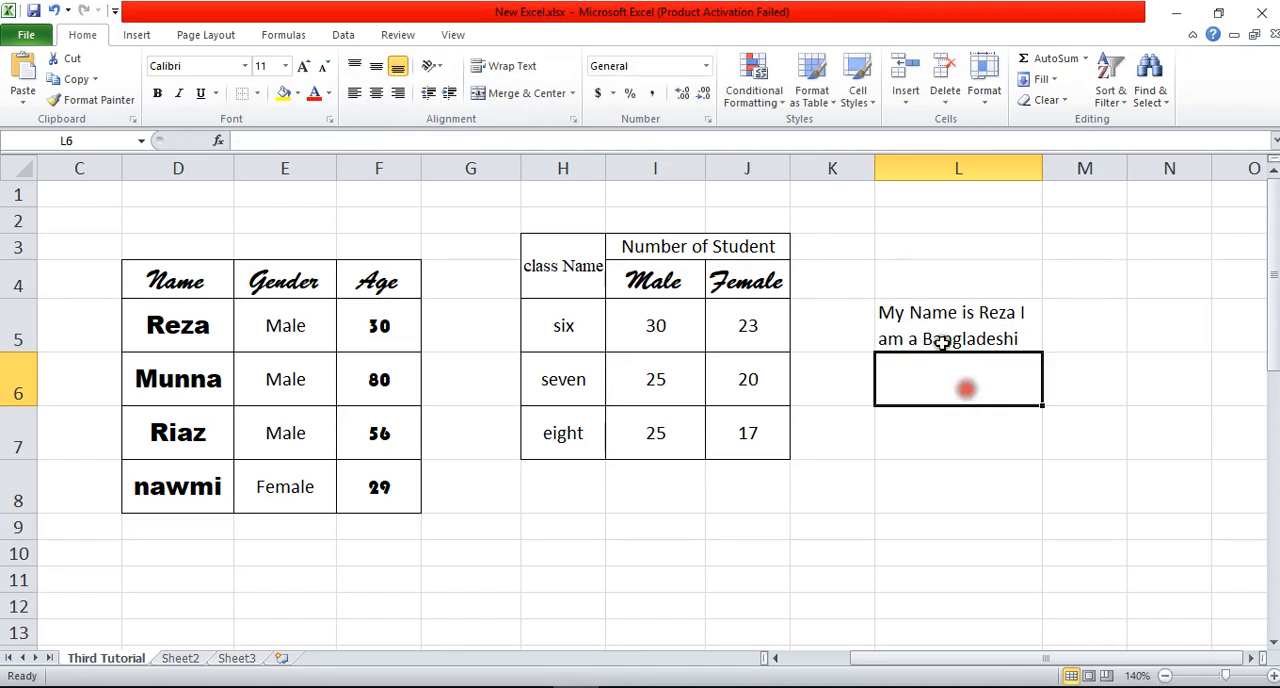
# Step: Turn text wrapping in cell L5 off and back on to compare how the text is displayed
pyautogui.click(940, 338)
pyautogui.click(488, 66)
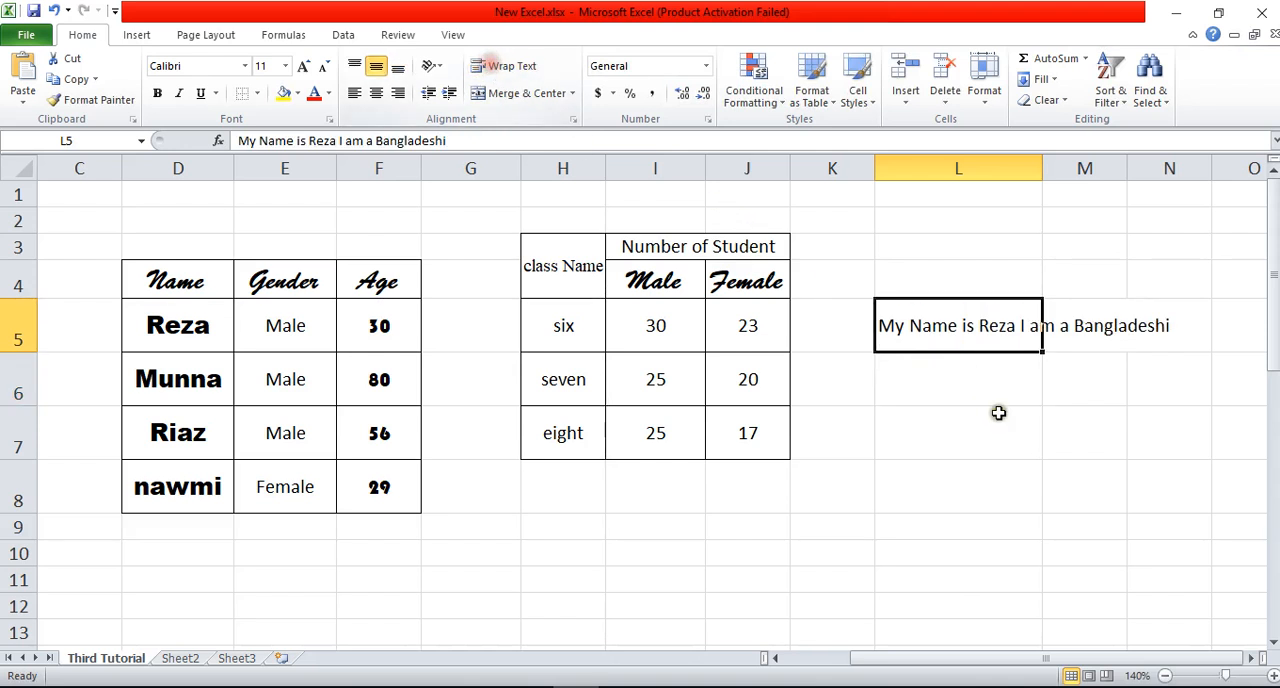
pyautogui.click(1024, 434)
pyautogui.doubleClick(1012, 325)
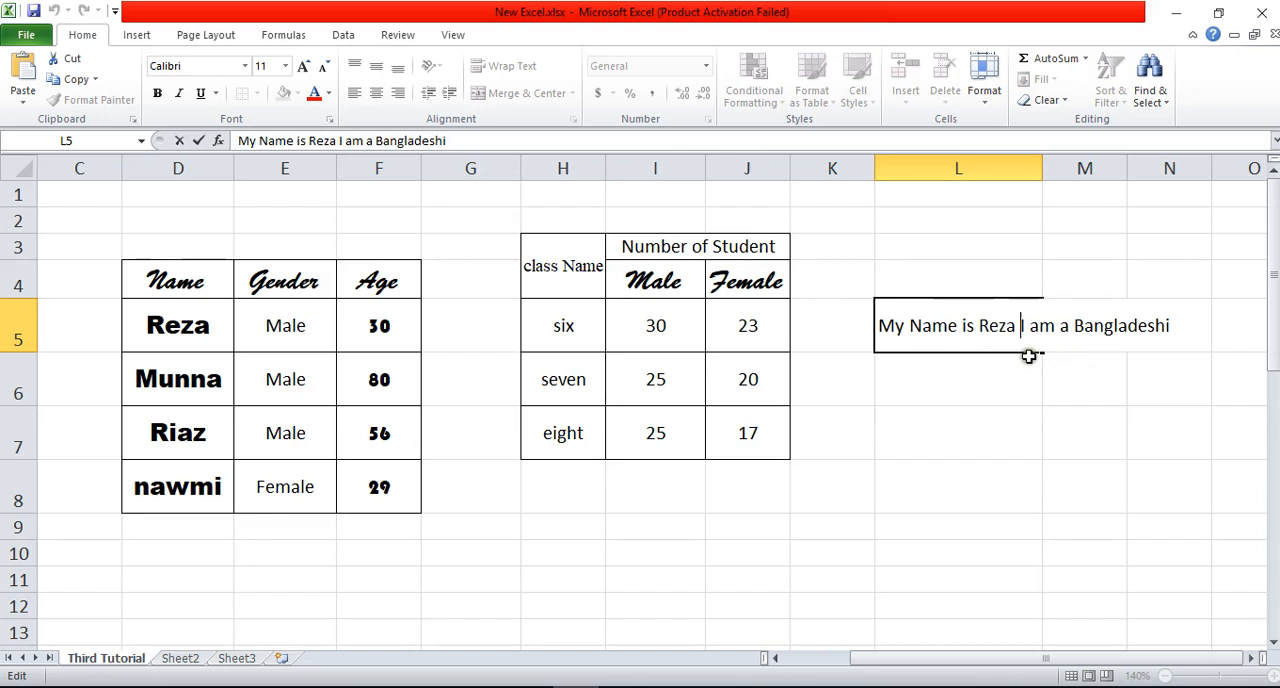
pyautogui.click(966, 415)
pyautogui.click(943, 325)
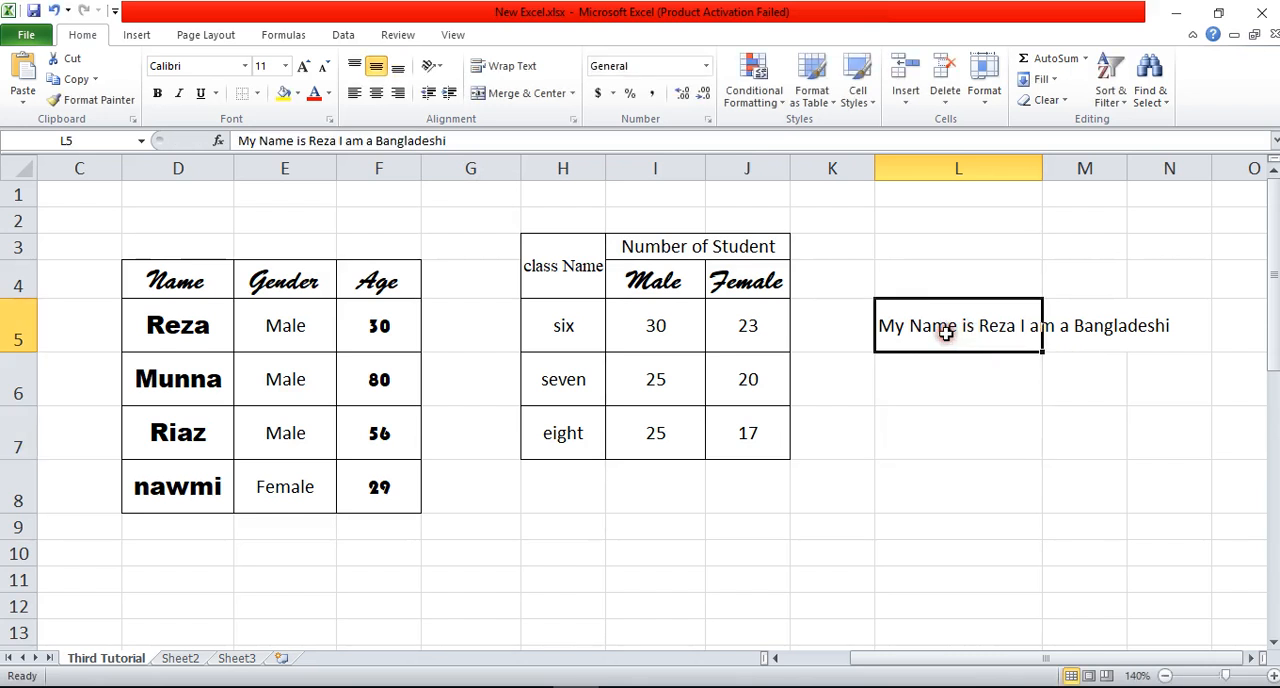
pyautogui.click(495, 67)
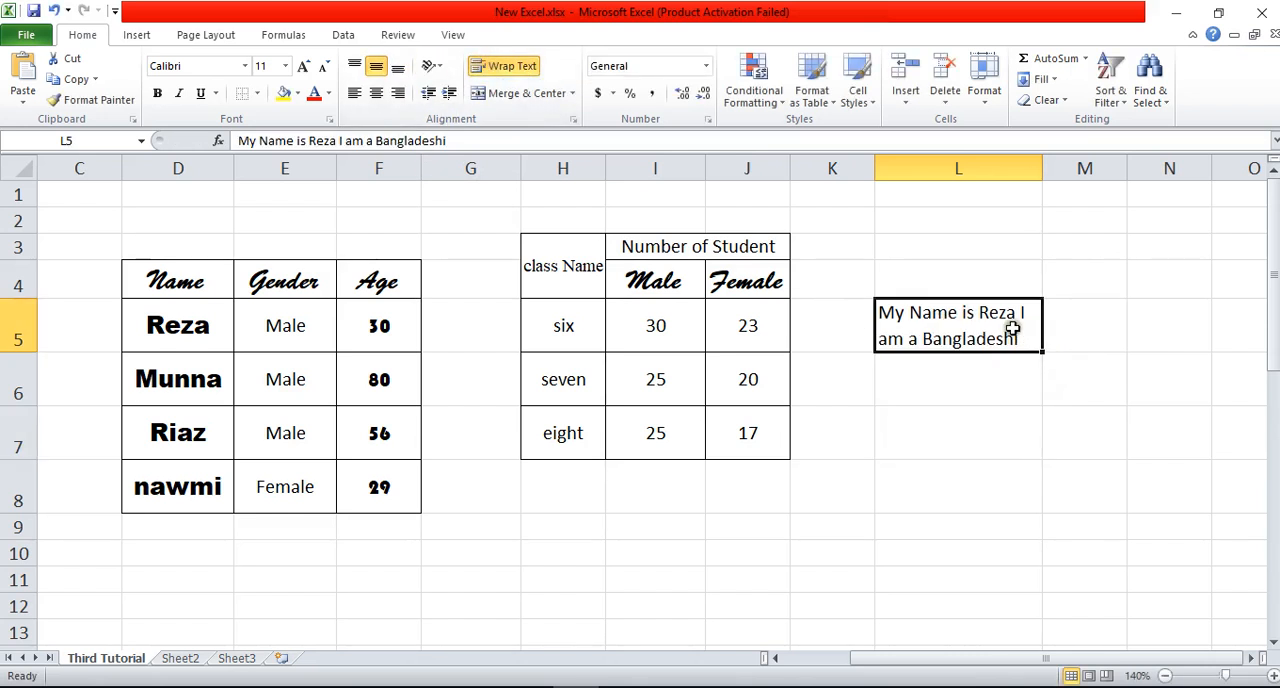
pyautogui.press('Return')
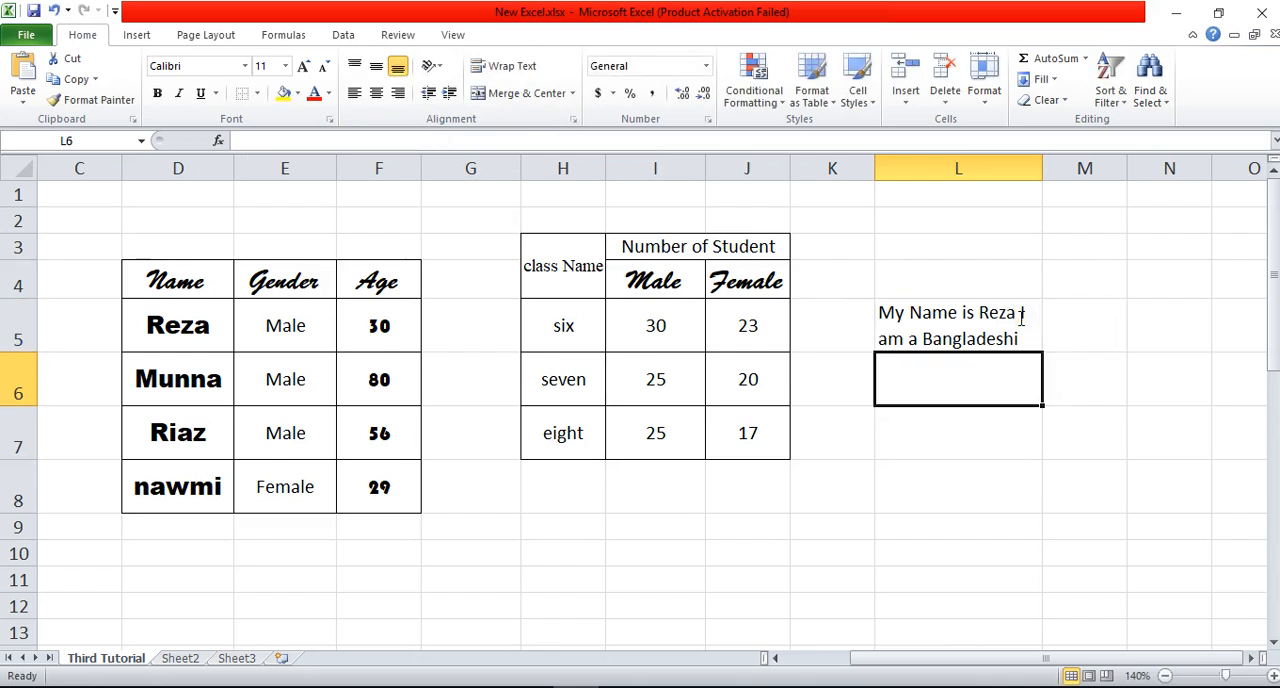
# Step: Insert a line break in L5 so that "I am a Bangladeshi" starts on its own line
pyautogui.click(1020, 316)
pyautogui.doubleClick(1020, 316)
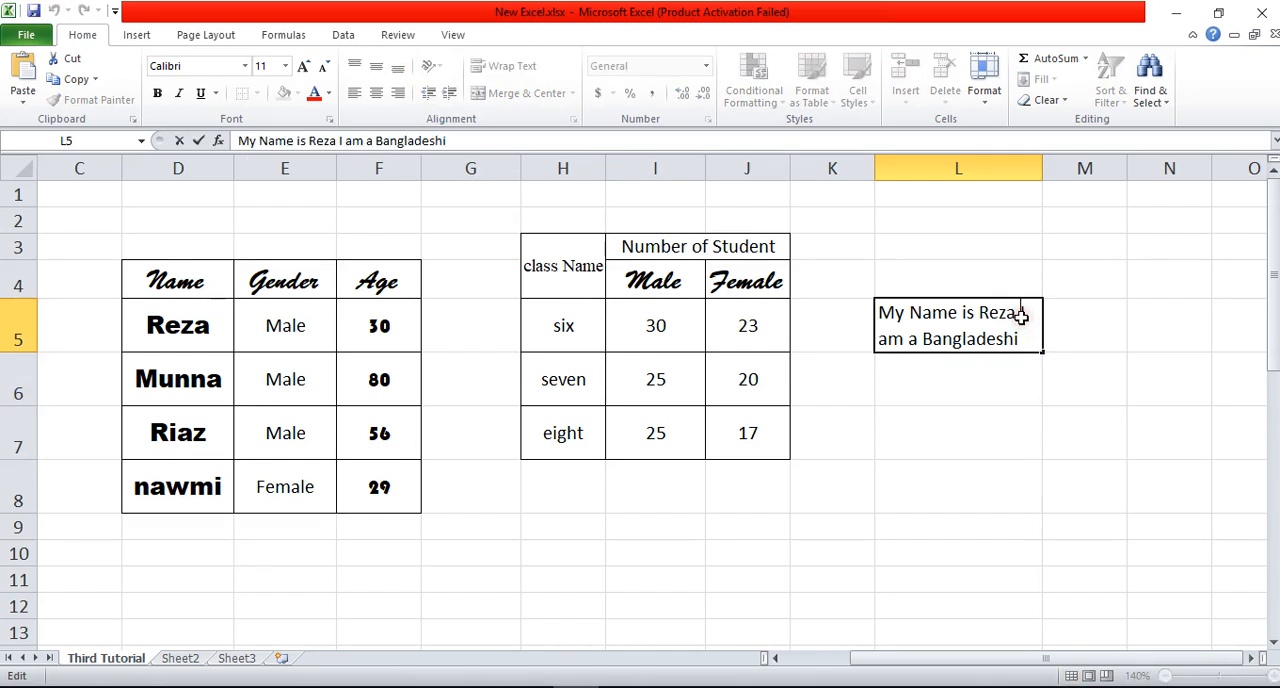
pyautogui.hotkey('alt', 'Return')
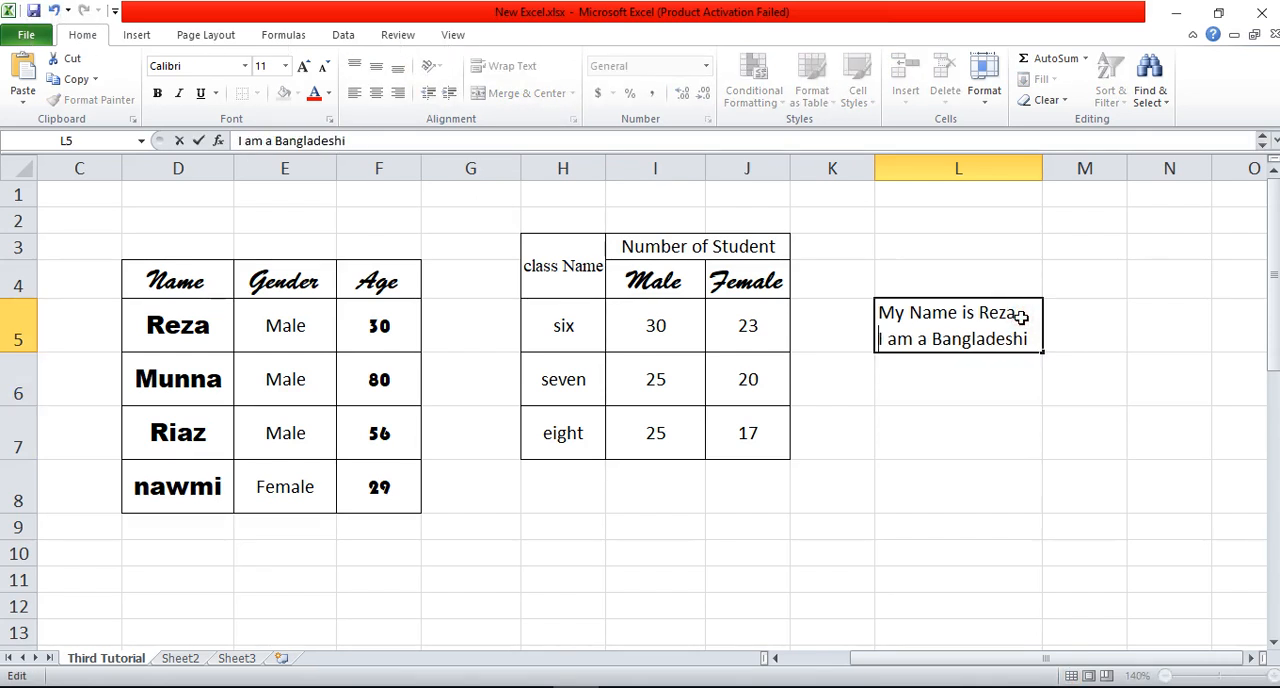
pyautogui.click(1063, 436)
pyautogui.click(955, 345)
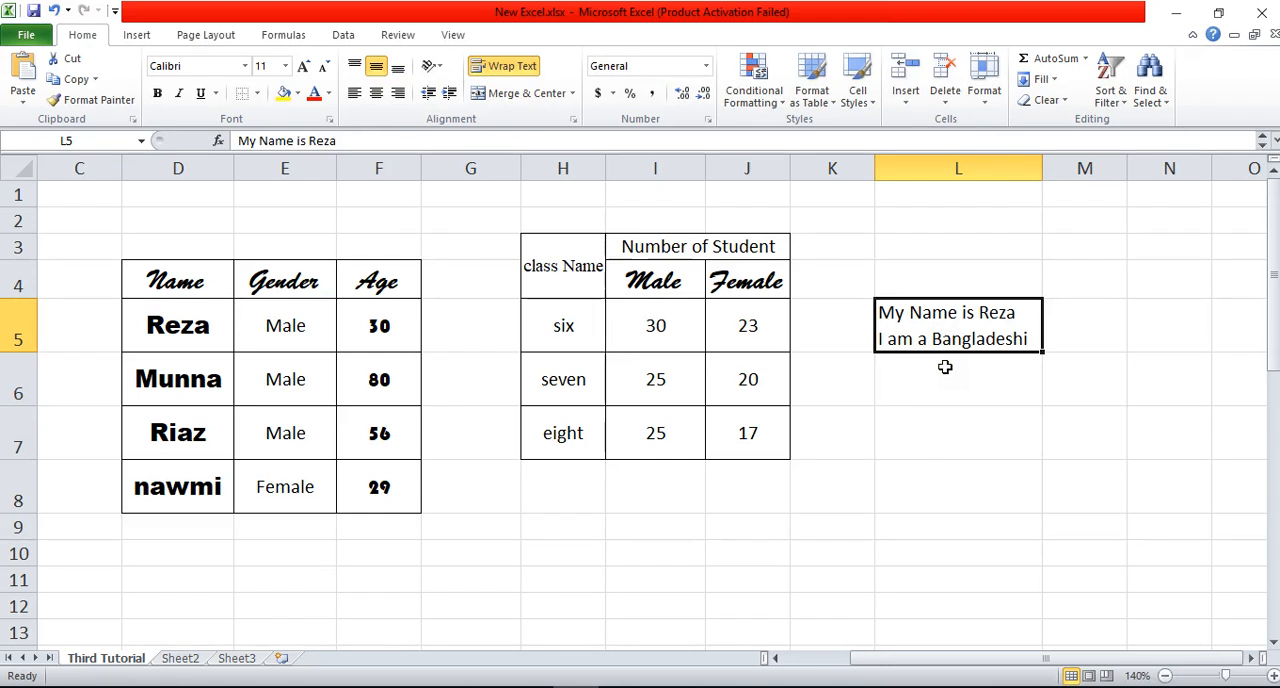
# Step: Insert another line break before the name in L5 and increase row 5's height to fit all three lines
pyautogui.click(980, 313)
pyautogui.doubleClick(980, 313)
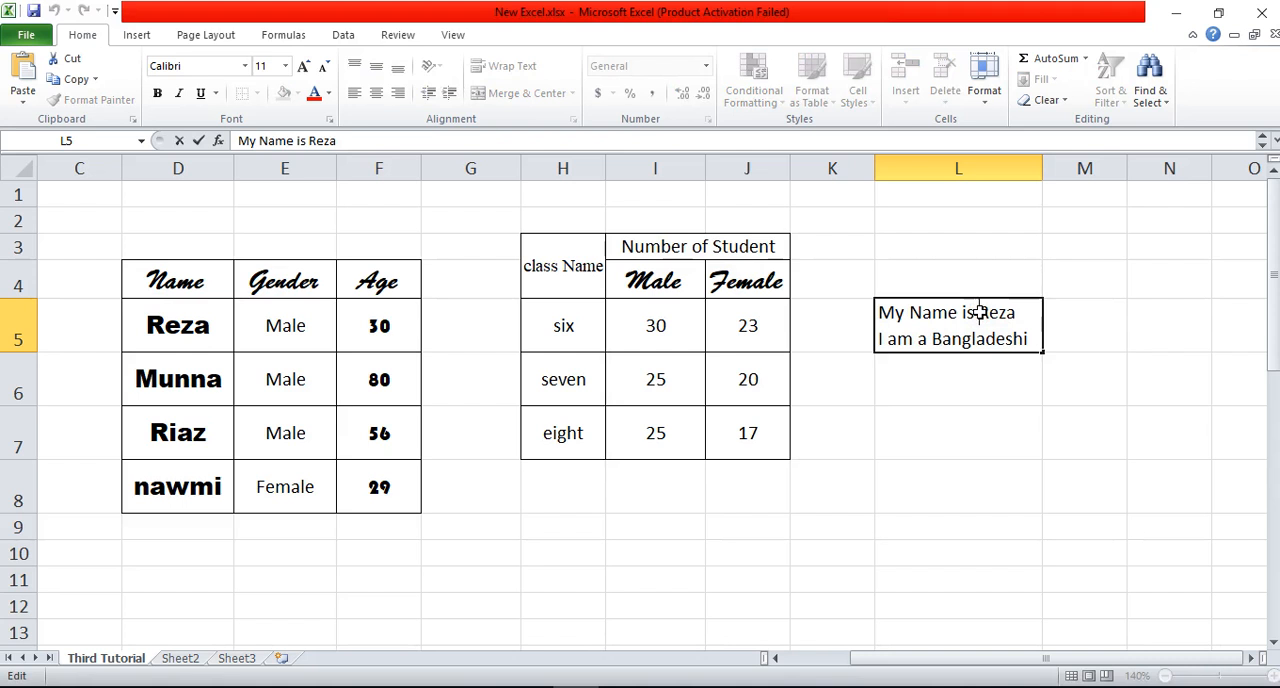
pyautogui.hotkey('alt', 'Return')
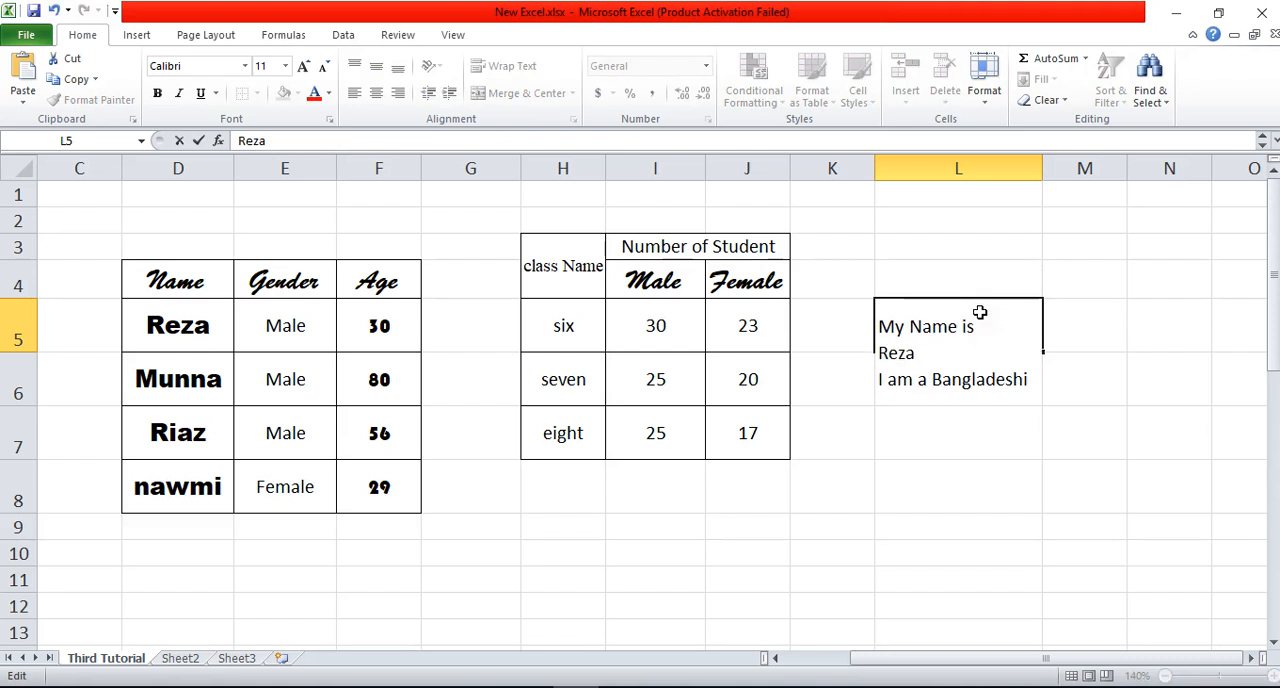
pyautogui.click(980, 500)
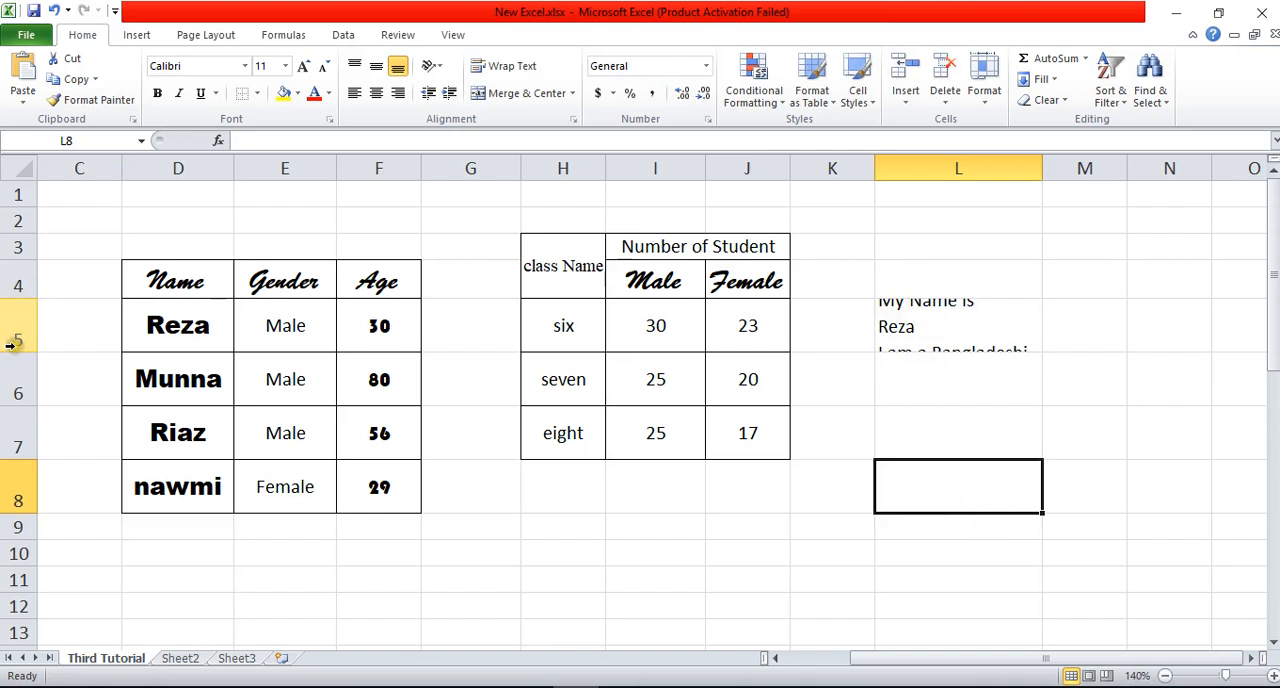
pyautogui.moveTo(16, 347); pyautogui.dragTo(16, 410)
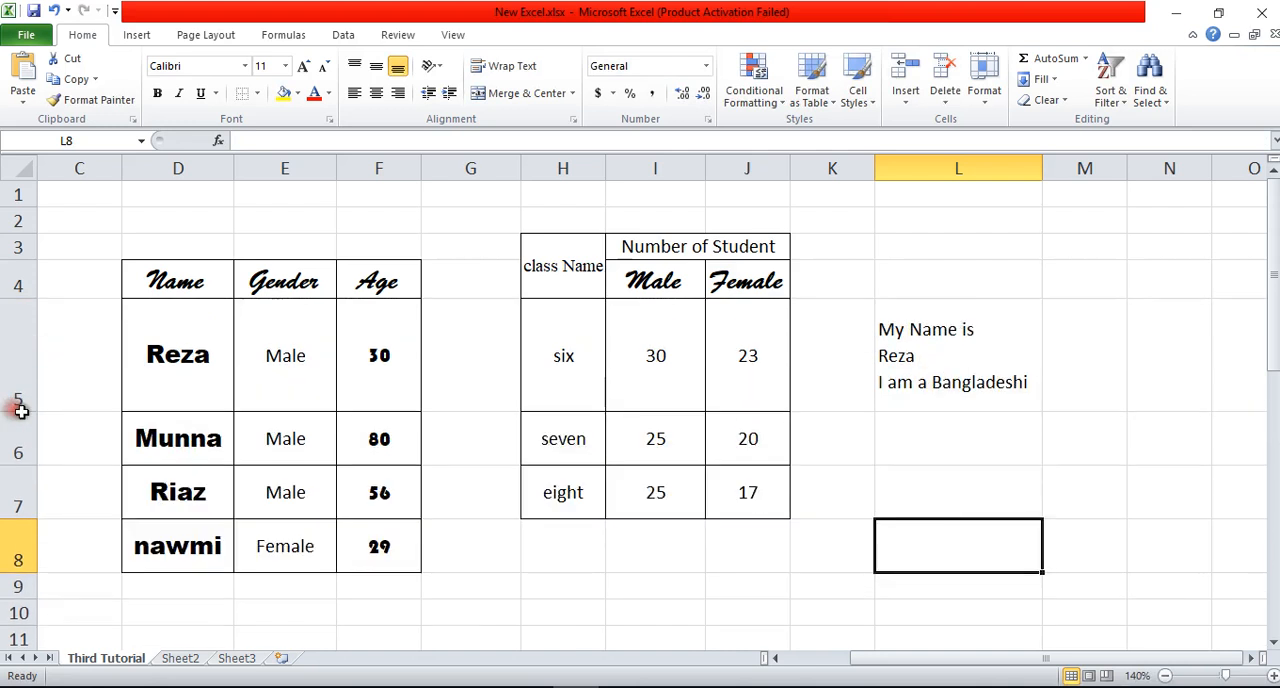
pyautogui.click(880, 378)
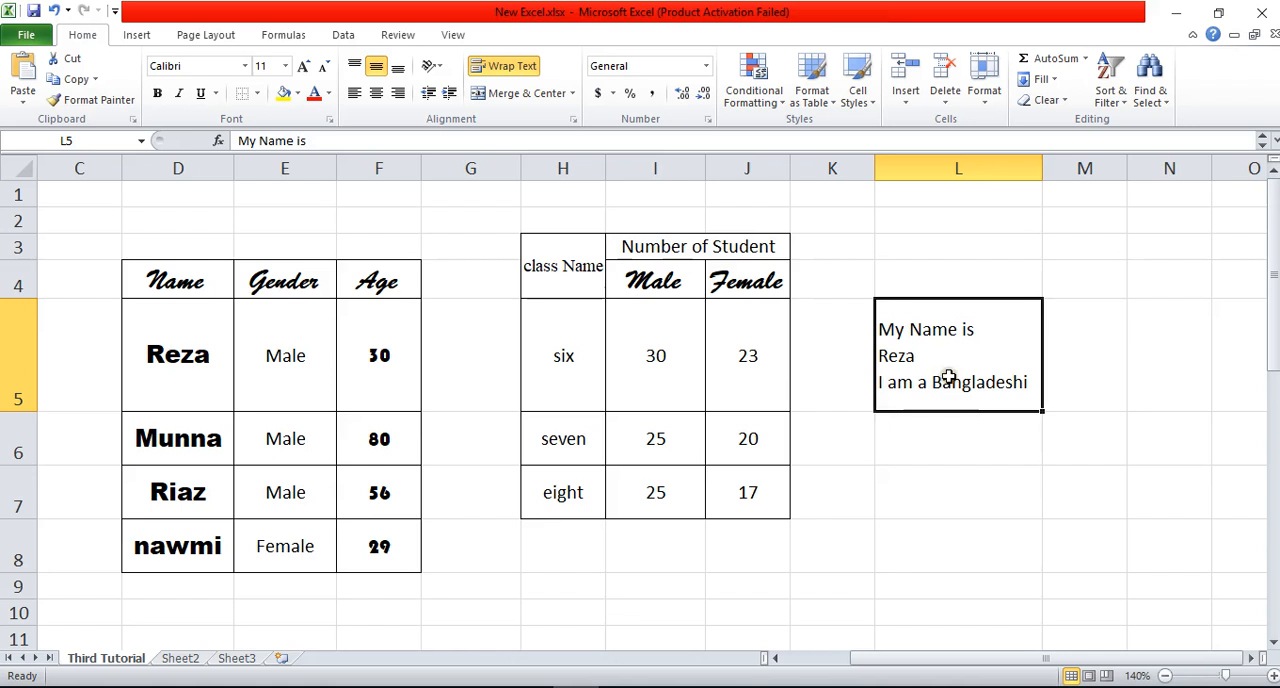
# Step: Enter "ctrl+Enter" in cell L7
pyautogui.click(941, 491)
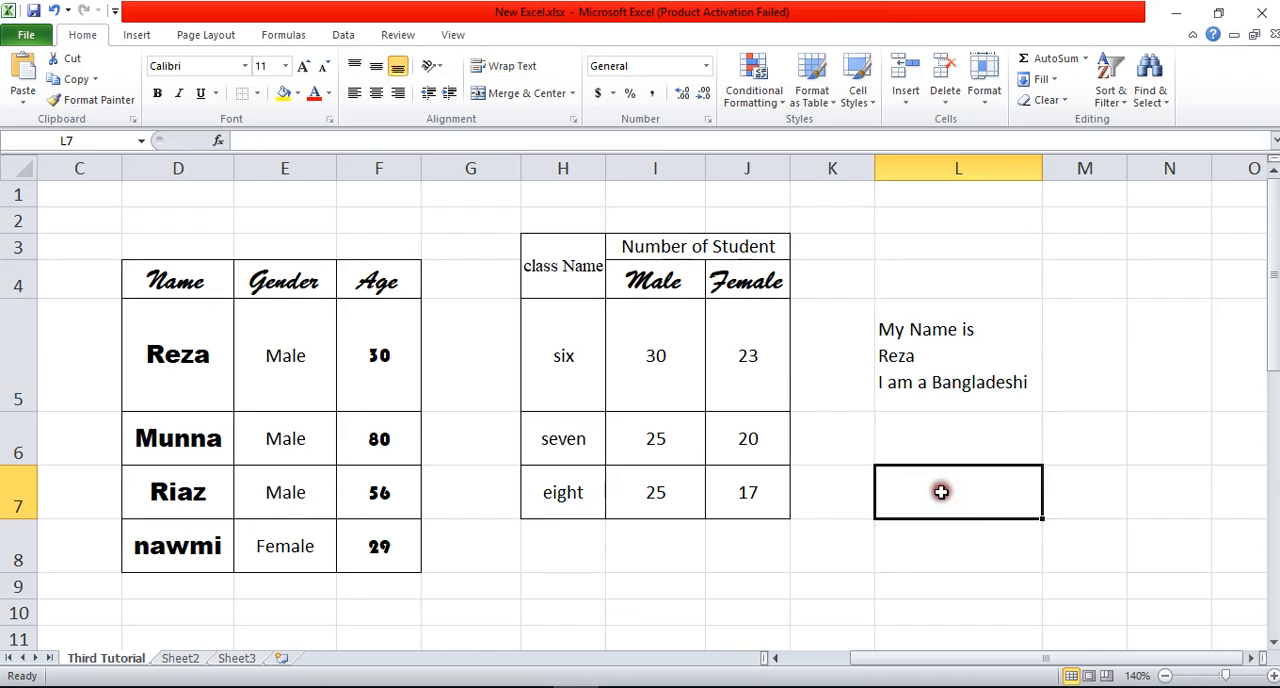
pyautogui.write('ctrl+')
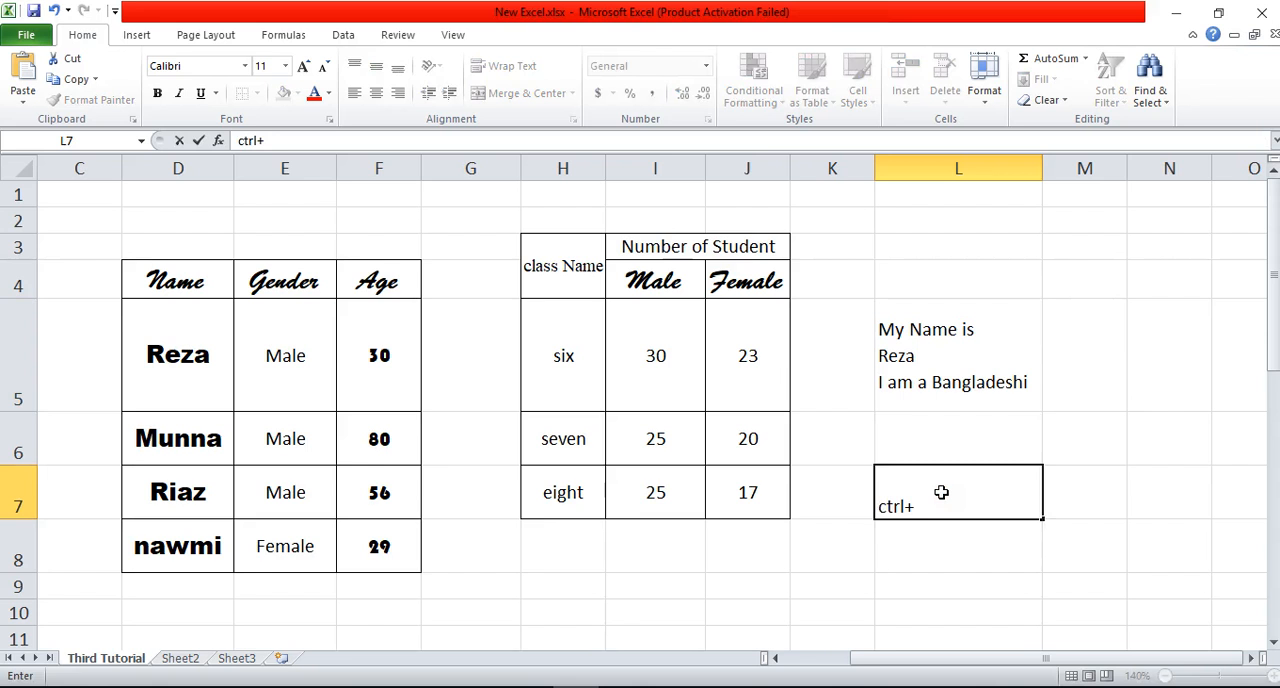
pyautogui.write('Enter')
pyautogui.click(1023, 583)
pyautogui.click(977, 508)
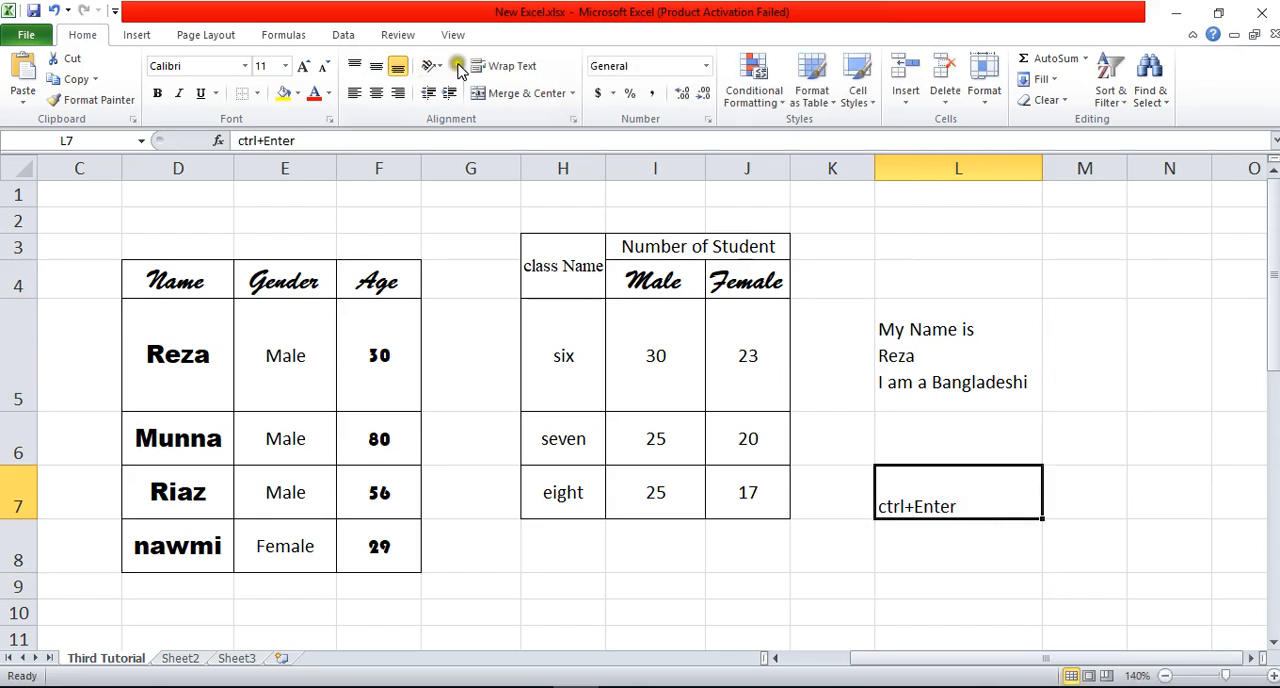
# Step: Middle-align the text in L7 and make it bold
pyautogui.click(376, 66)
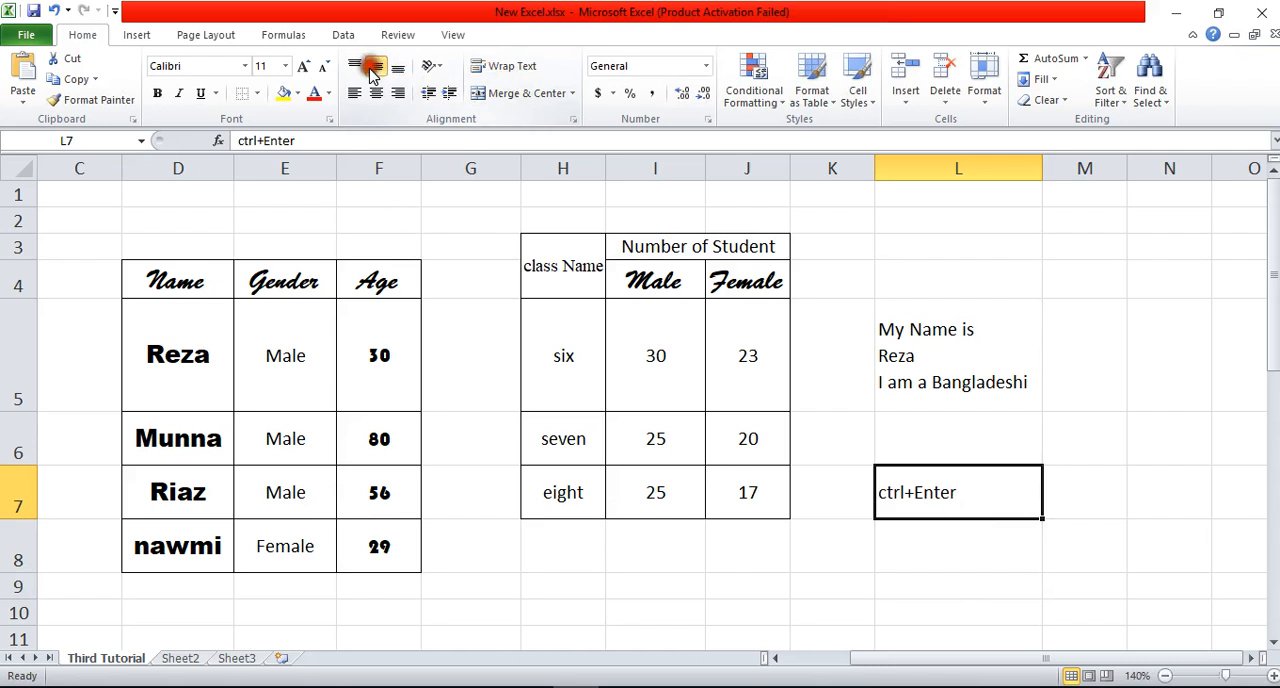
pyautogui.click(157, 93)
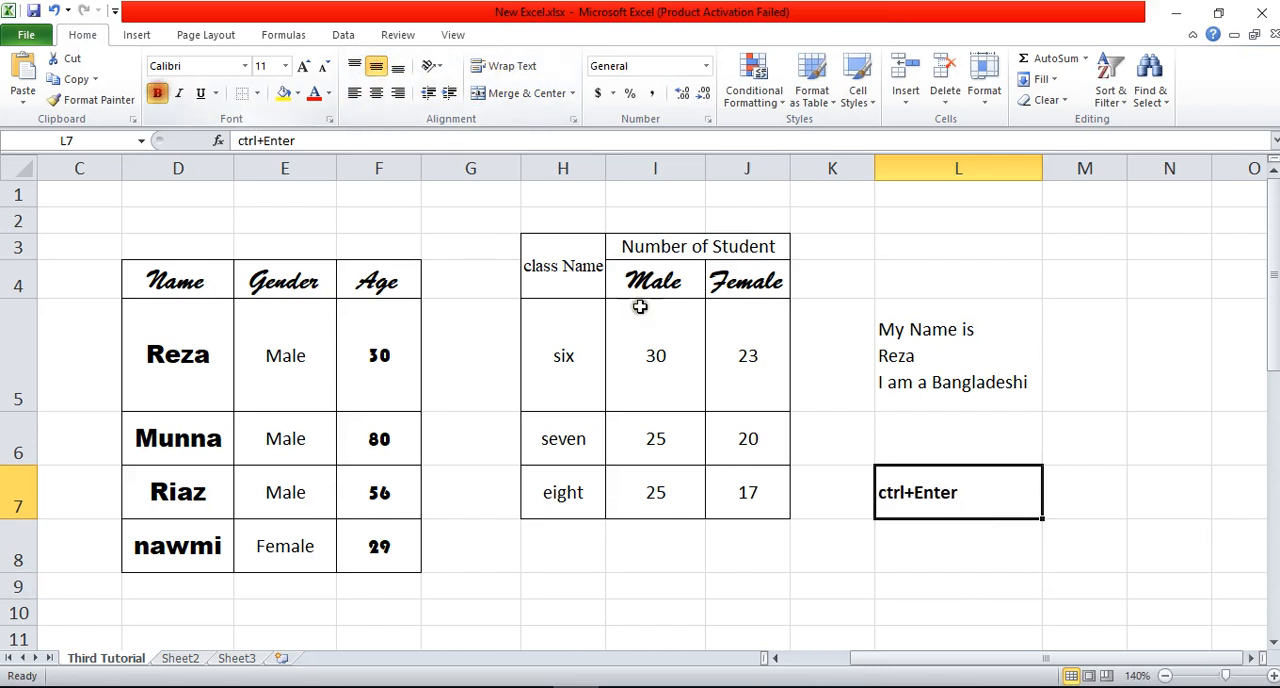
pyautogui.click(945, 545)
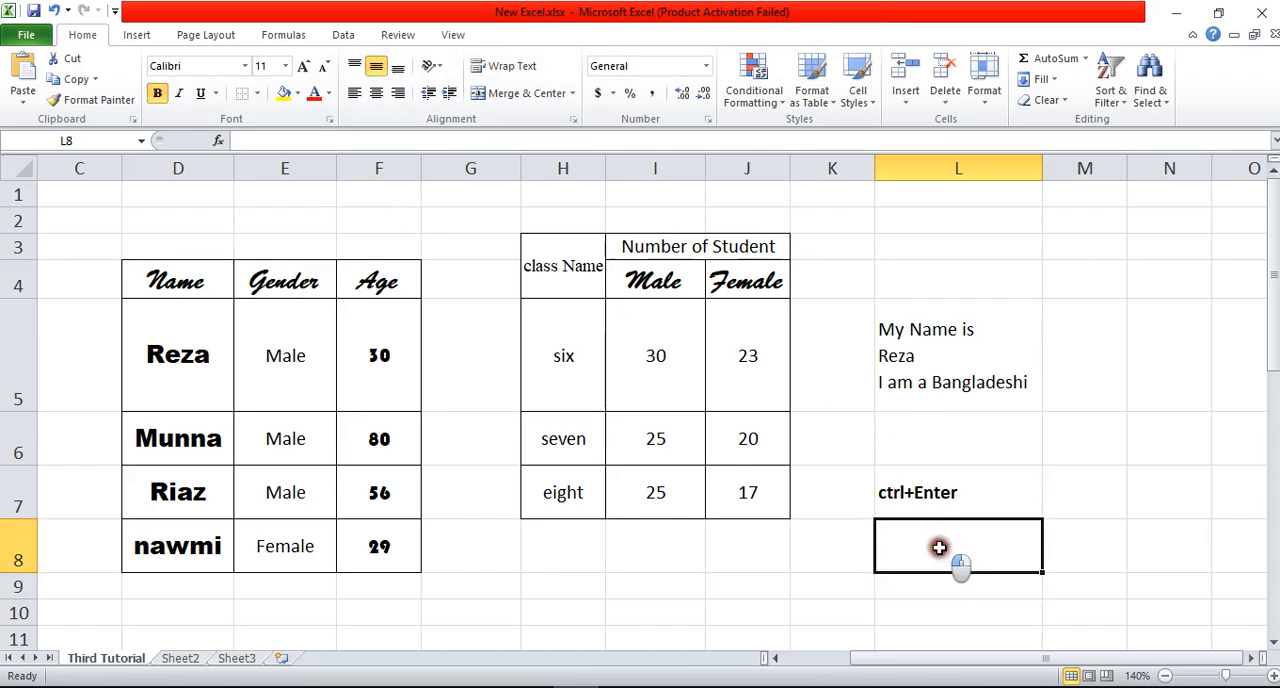
# Step: Switch to the Word document to check the topic list and return to the Excel worksheet
pyautogui.click(937, 493)
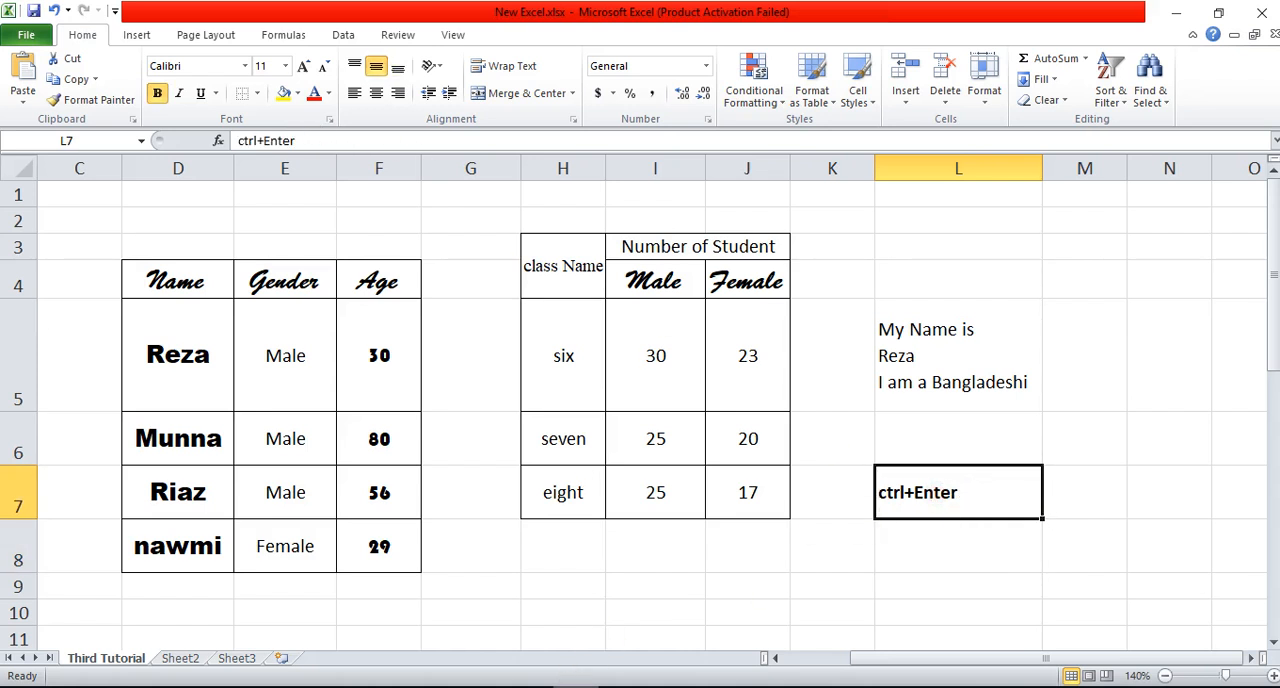
pyautogui.click(470, 618)
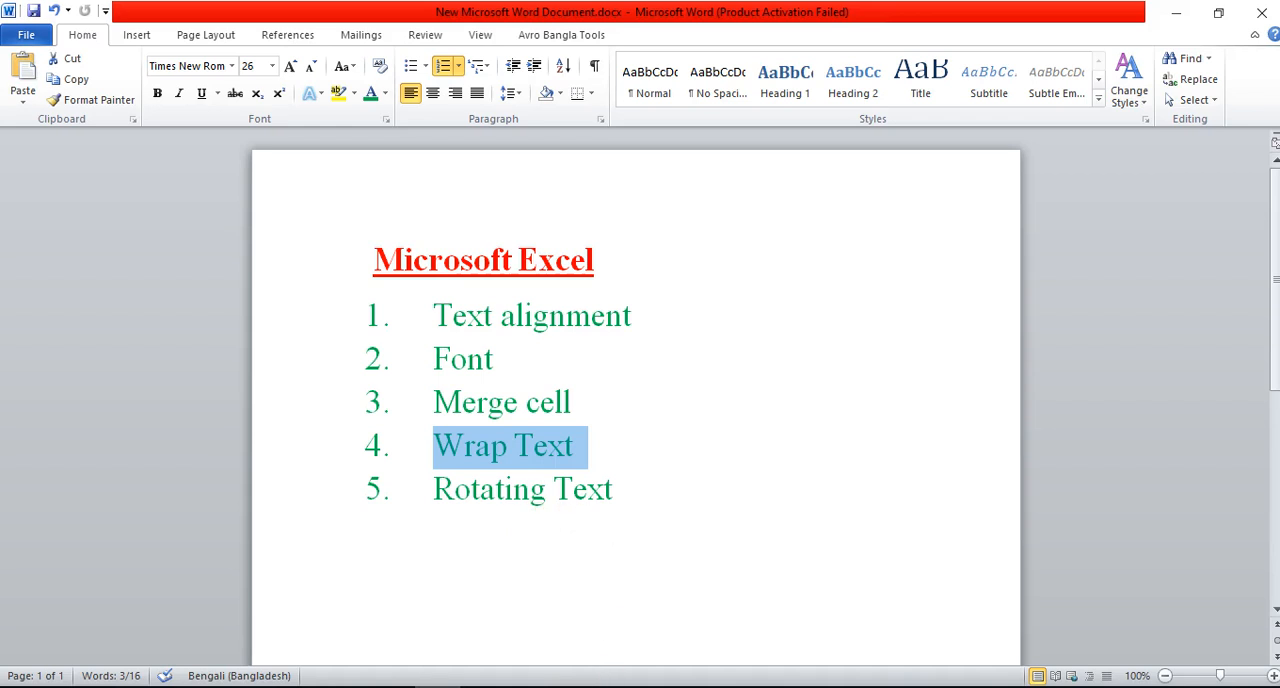
pyautogui.hotkey('alt', 'Tab')
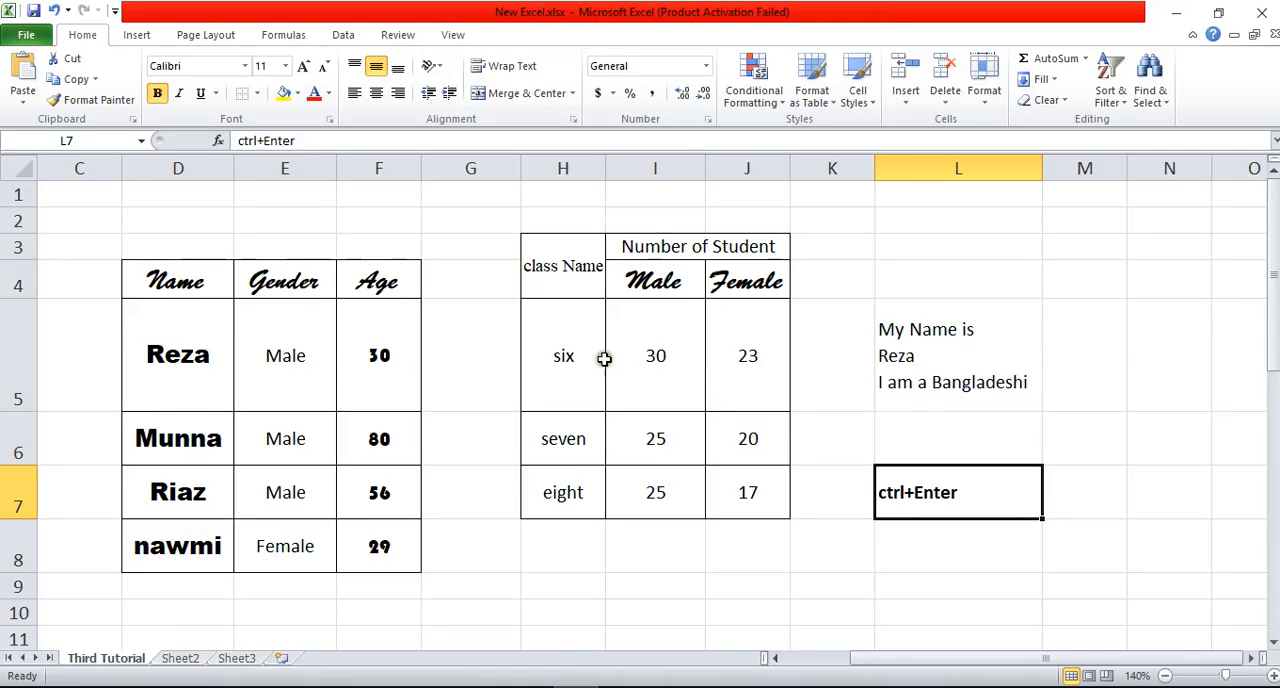
# Step: Try Vertical Text orientation on the class names in H5:H7 with a slightly taller row 6, and undo both changes
pyautogui.moveTo(579, 321); pyautogui.dragTo(591, 485)
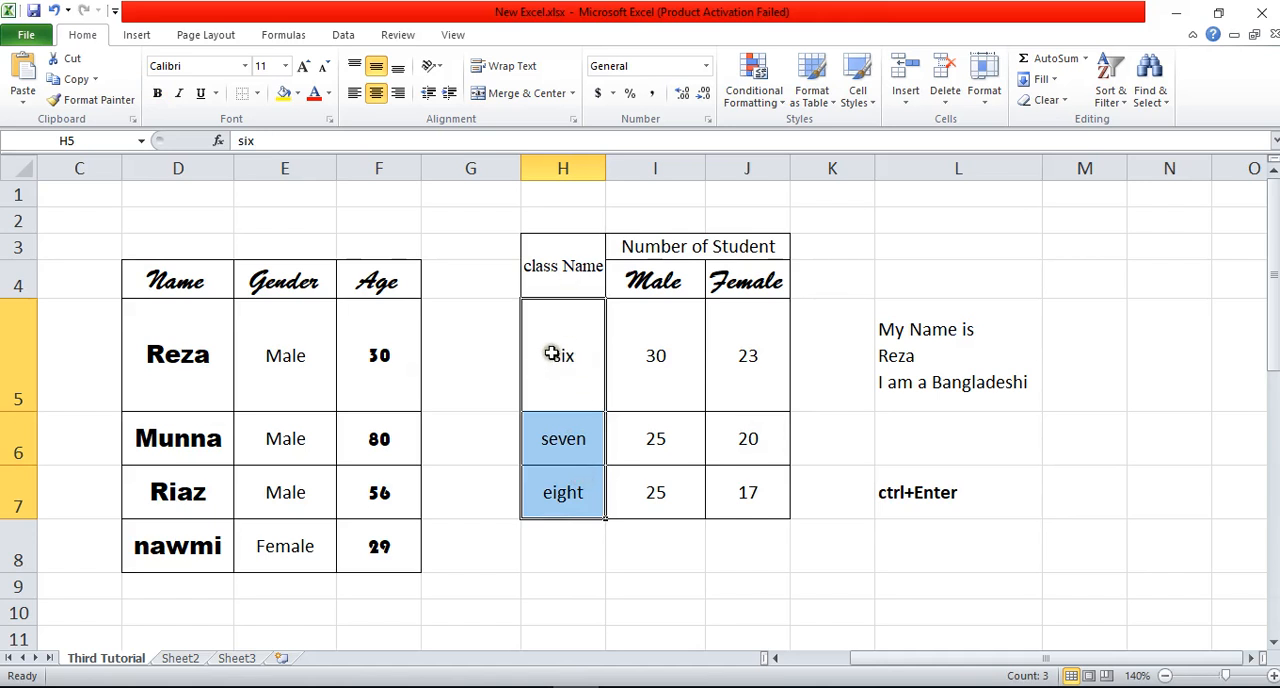
pyautogui.click(441, 75)
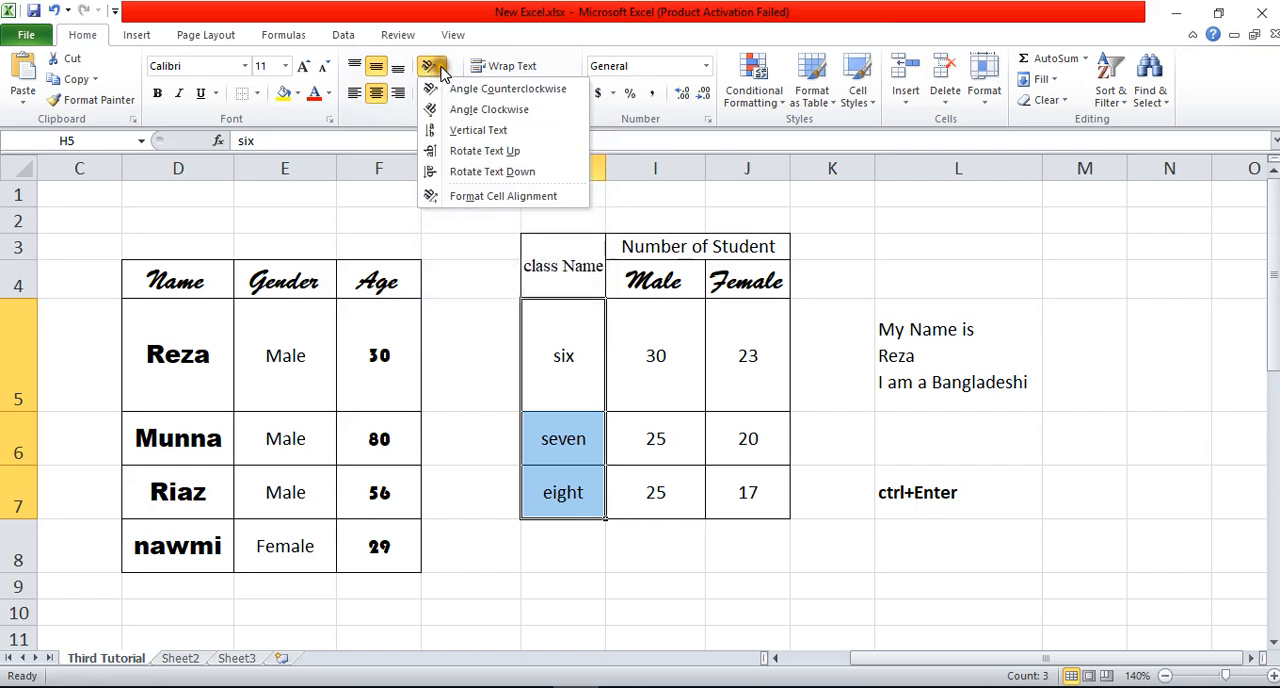
pyautogui.click(478, 133)
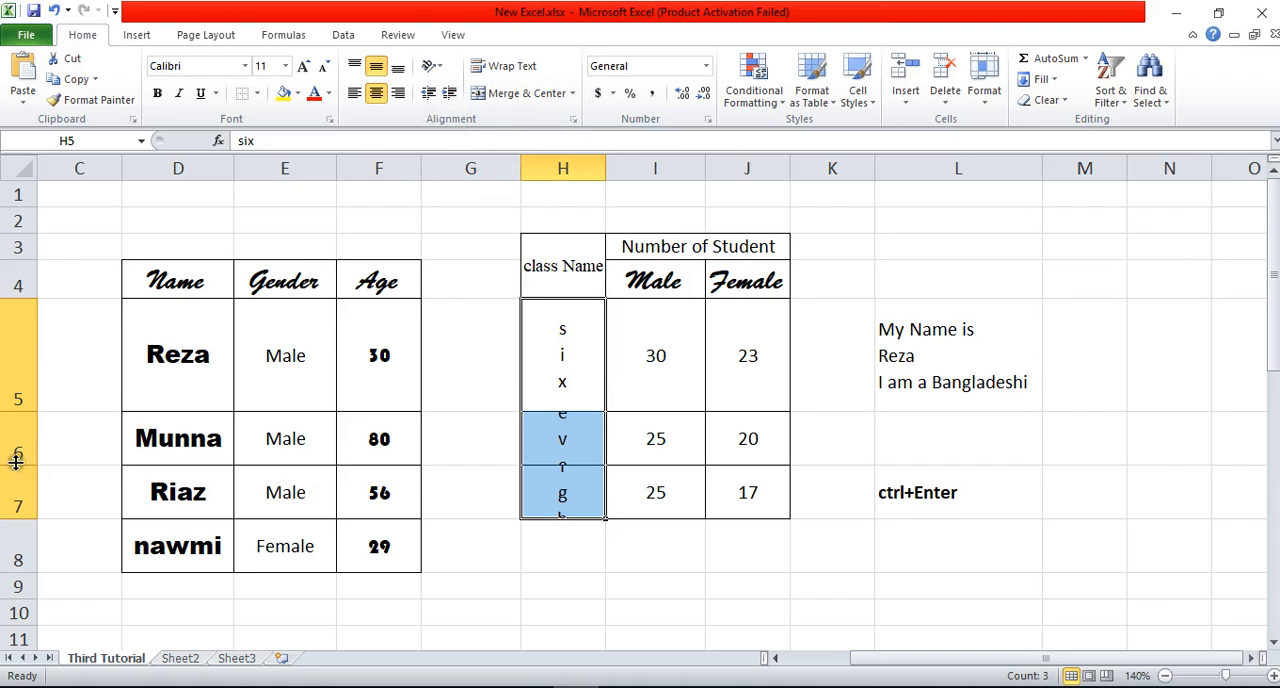
pyautogui.moveTo(14, 465); pyautogui.dragTo(9, 476)
pyautogui.moveTo(560, 338); pyautogui.dragTo(543, 514)
pyautogui.click(432, 66)
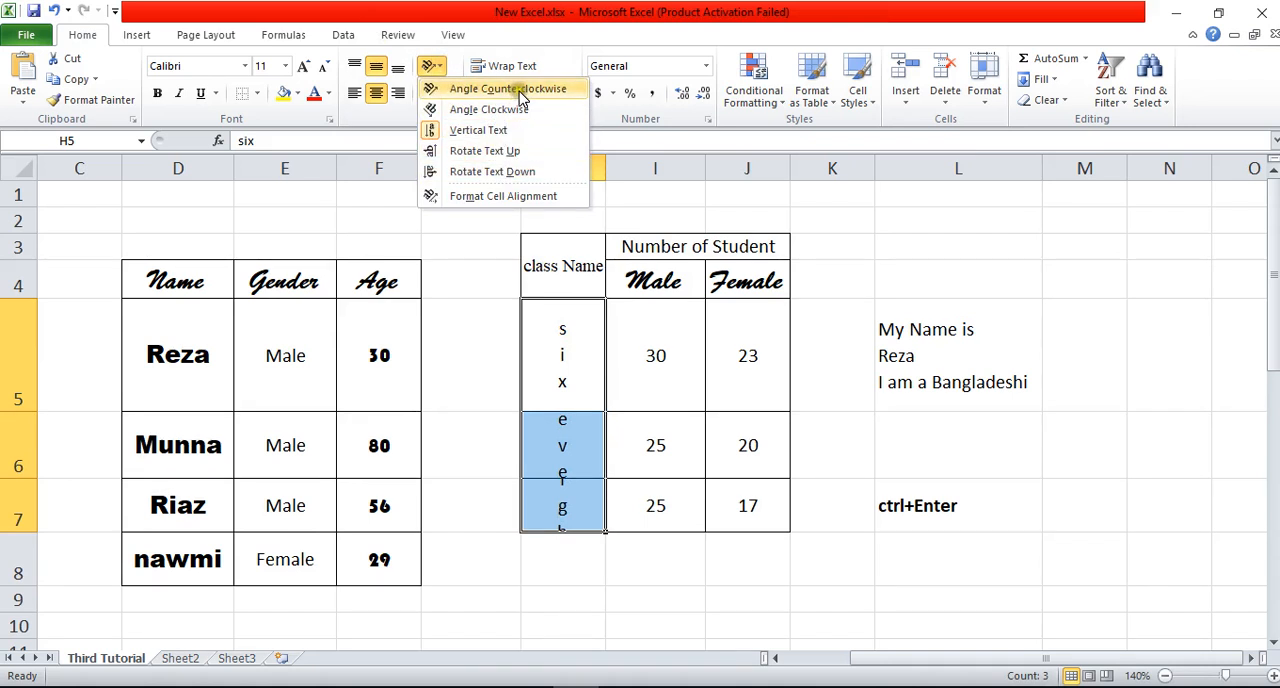
pyautogui.click(857, 343)
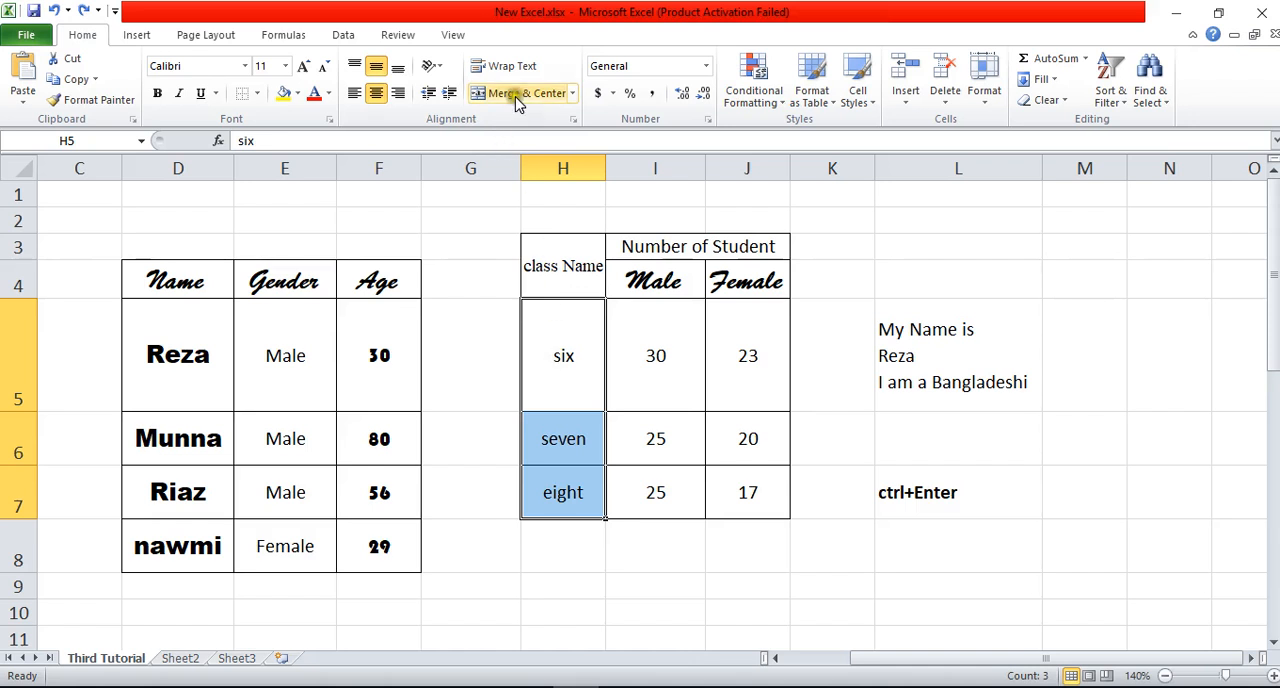
# Step: Try Angle Clockwise orientation twice on the class names in H5:H7, resetting them to horizontal each time
pyautogui.click(432, 66)
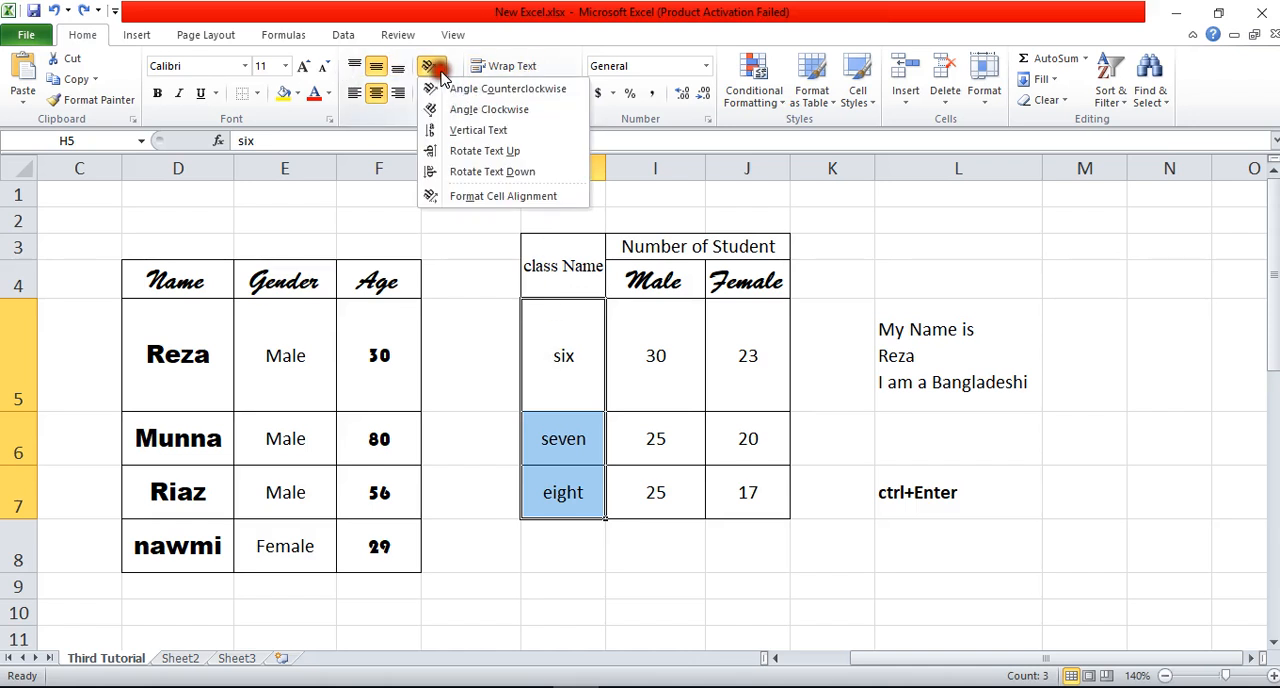
pyautogui.click(507, 113)
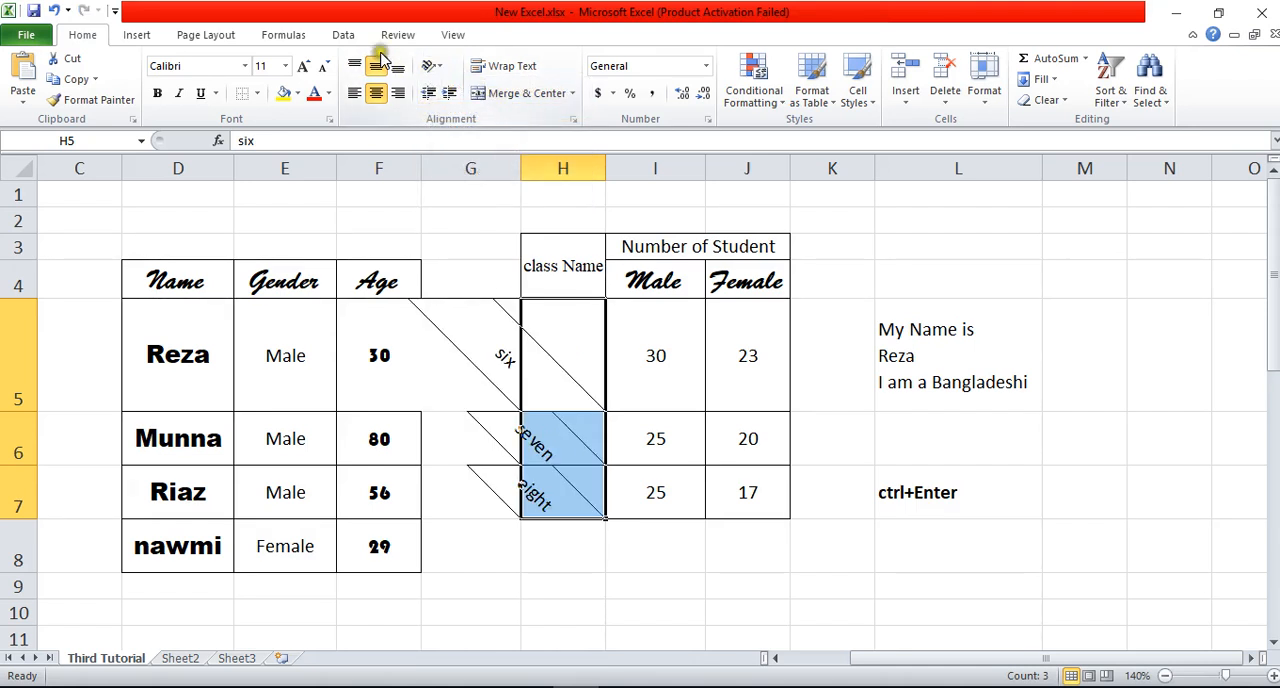
pyautogui.click(439, 70)
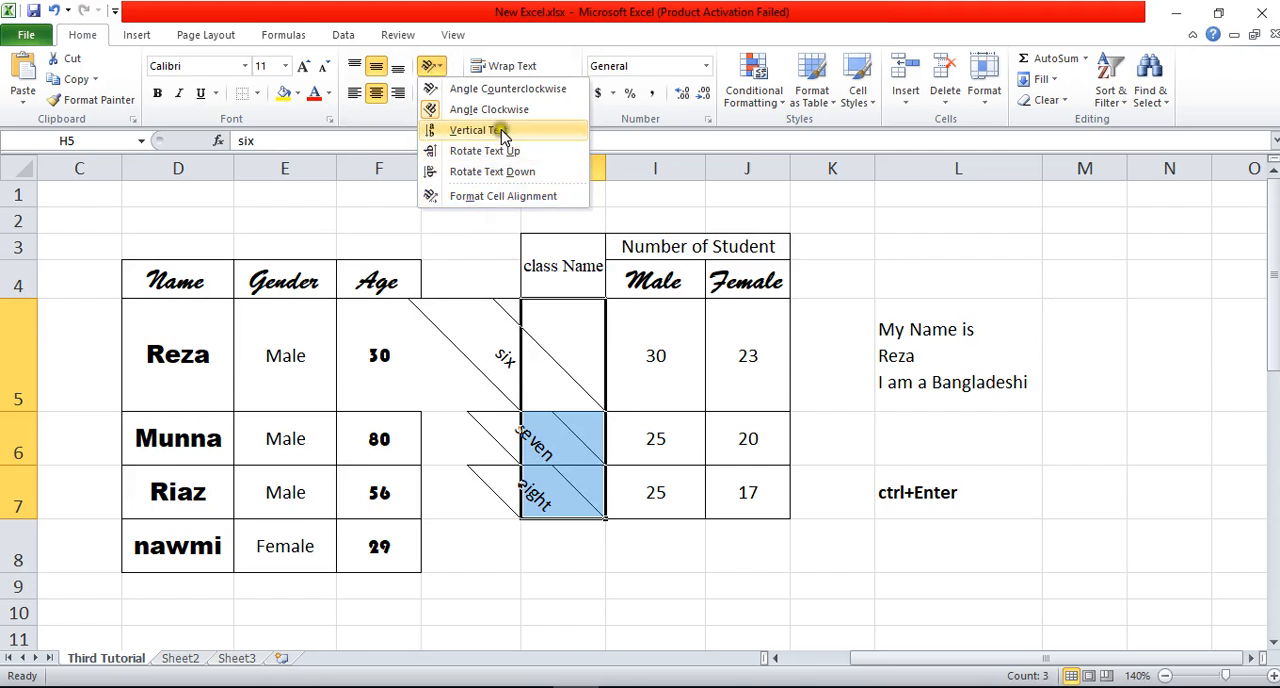
pyautogui.click(503, 117)
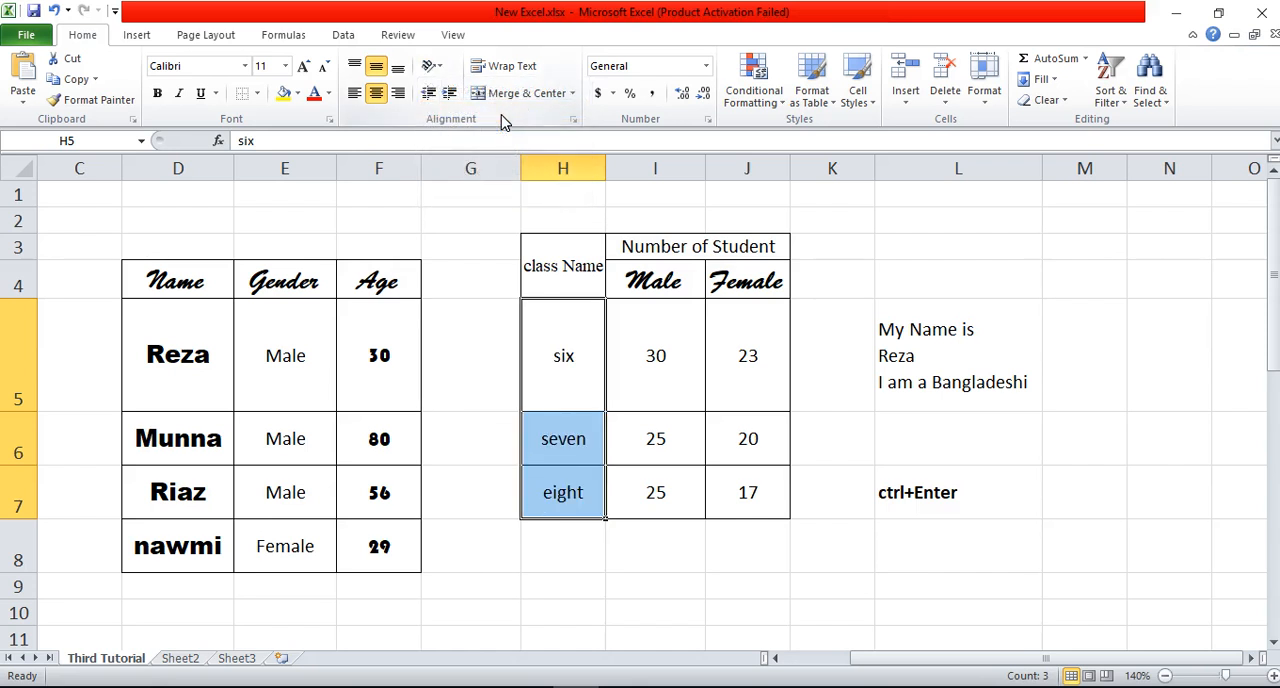
pyautogui.click(431, 65)
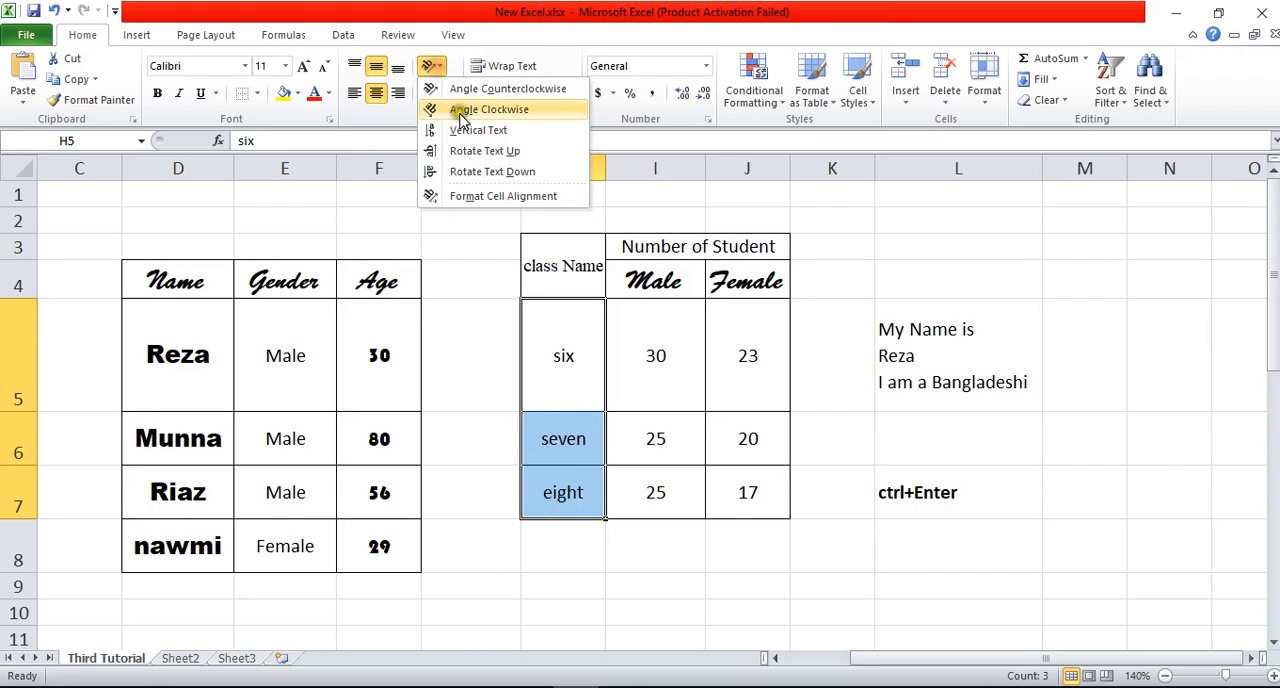
pyautogui.click(462, 118)
pyautogui.click(431, 65)
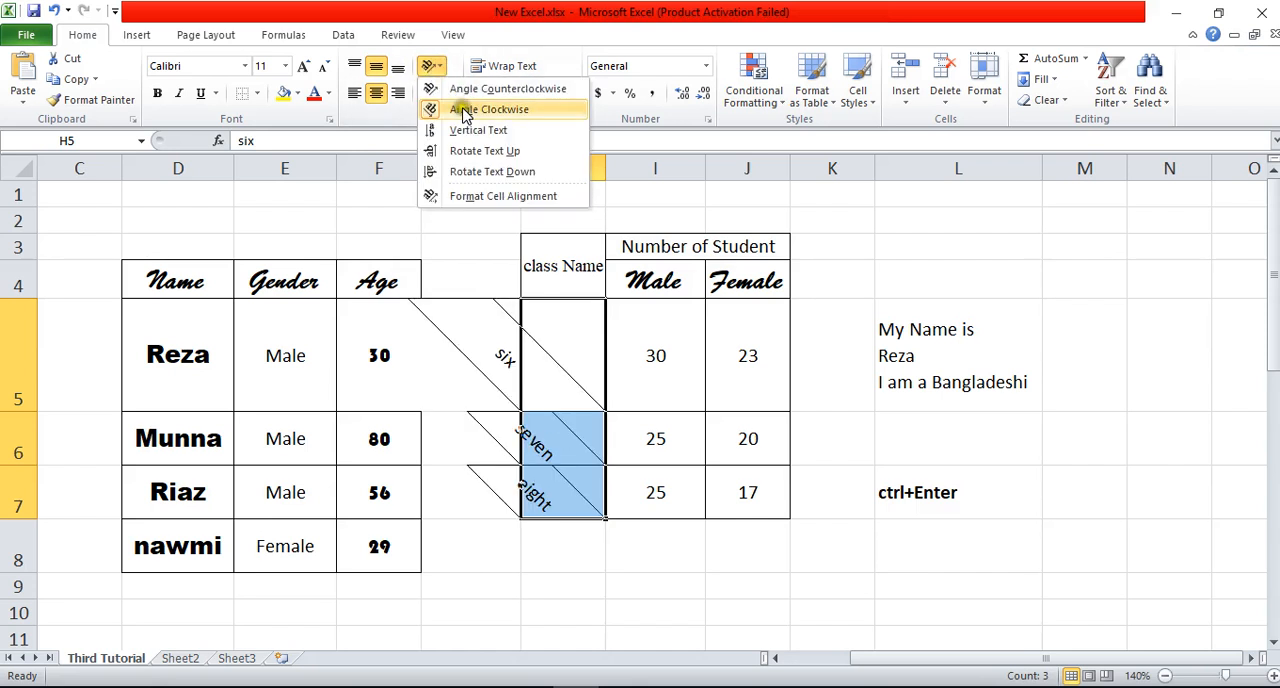
pyautogui.click(462, 113)
# Step: Try Angle Counterclockwise orientation on the class names in H5:H7 and replace it with Rotate Text Up
pyautogui.click(431, 65)
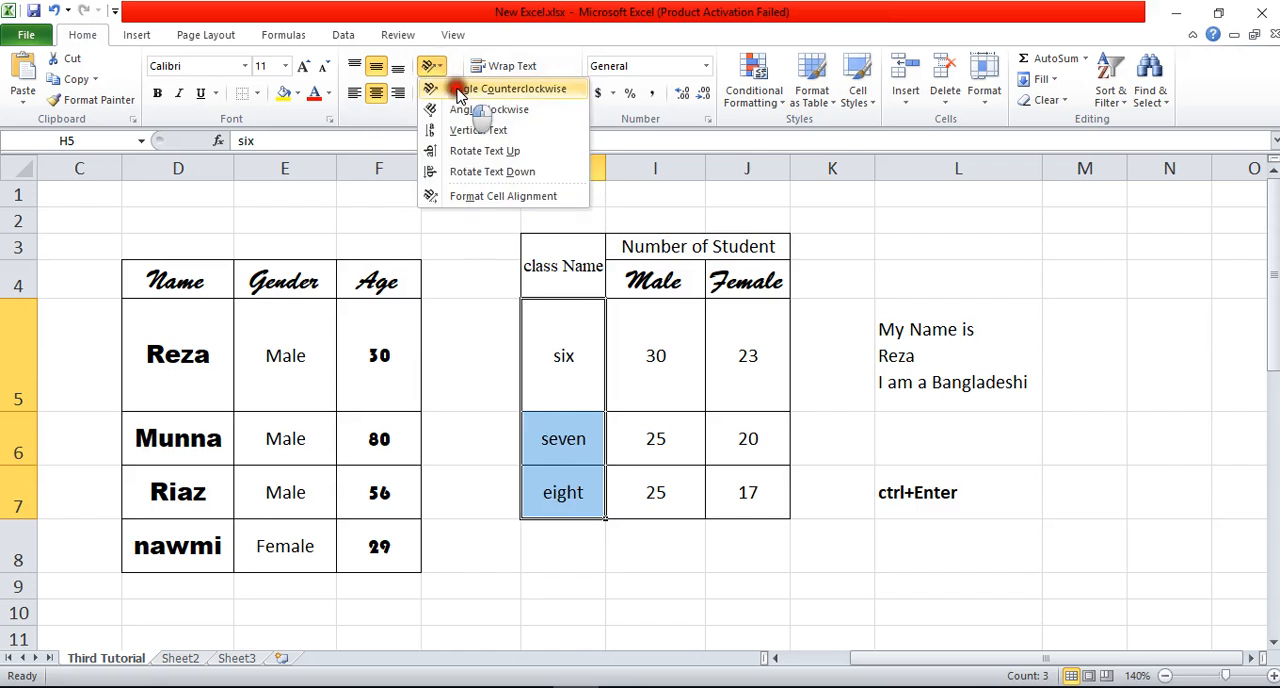
pyautogui.click(460, 90)
pyautogui.click(431, 65)
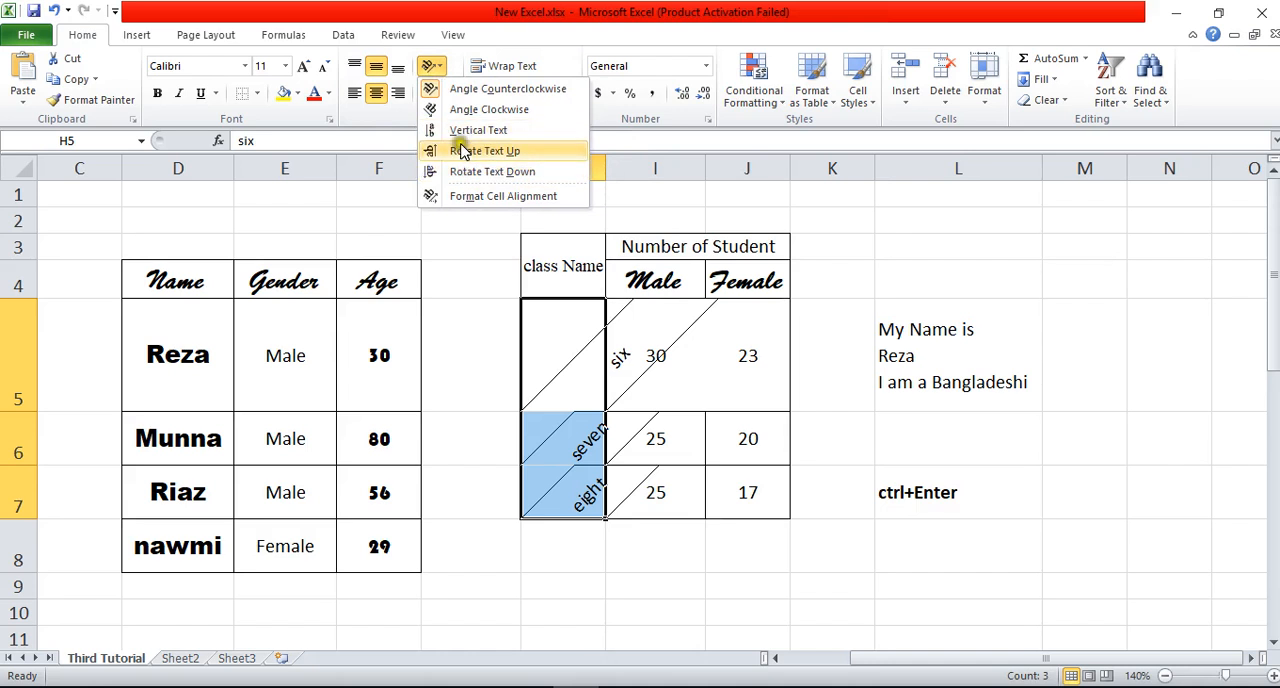
pyautogui.click(463, 150)
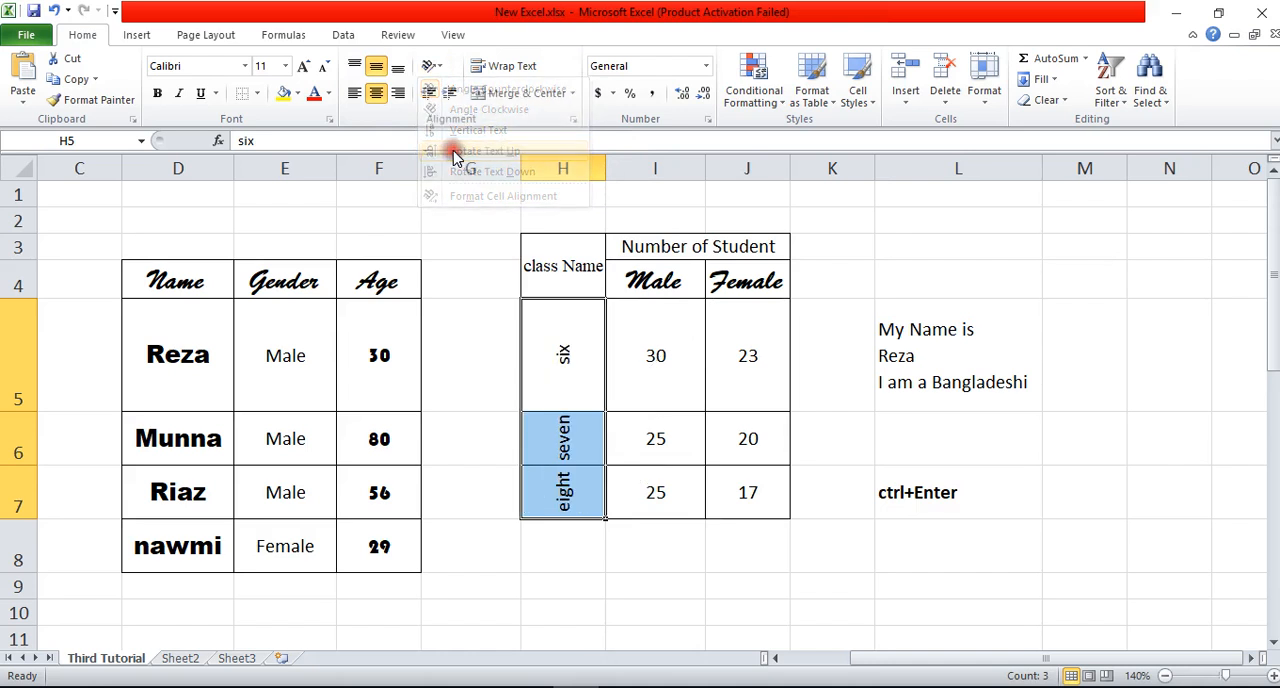
# Step: Reselect the class names in H5:H7, reset them to horizontal and apply Rotate Text Up again
pyautogui.click(582, 472)
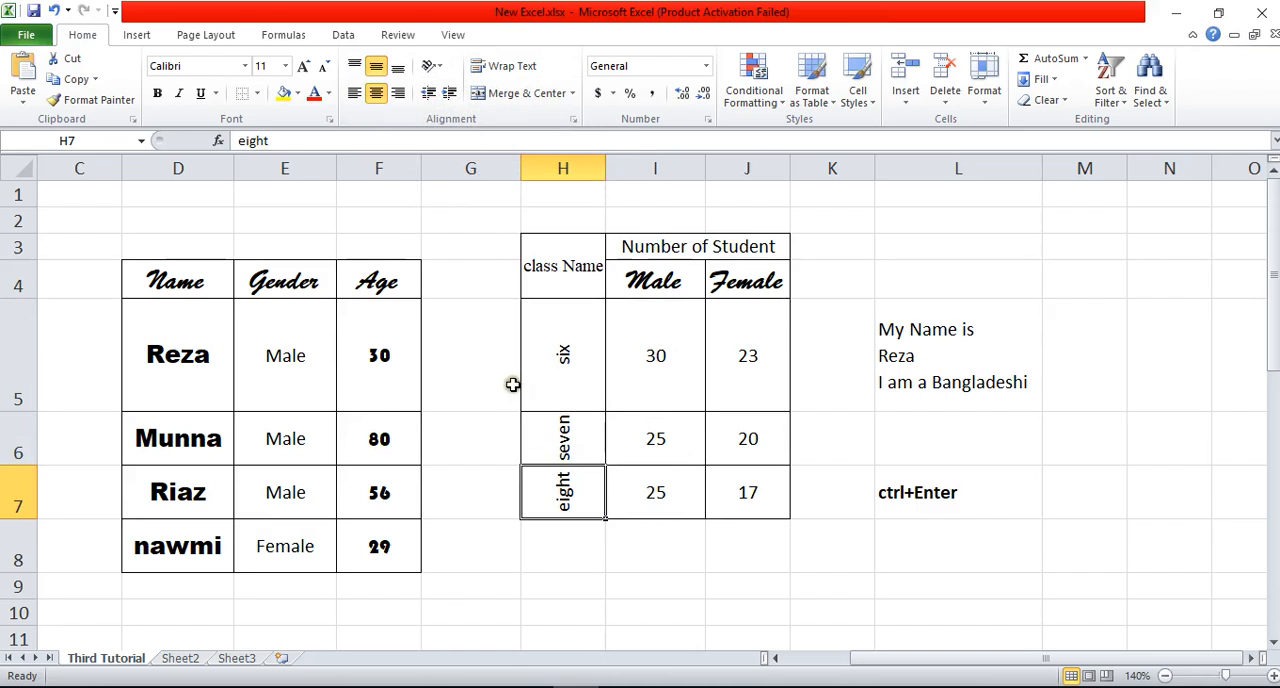
pyautogui.moveTo(568, 365); pyautogui.dragTo(577, 497)
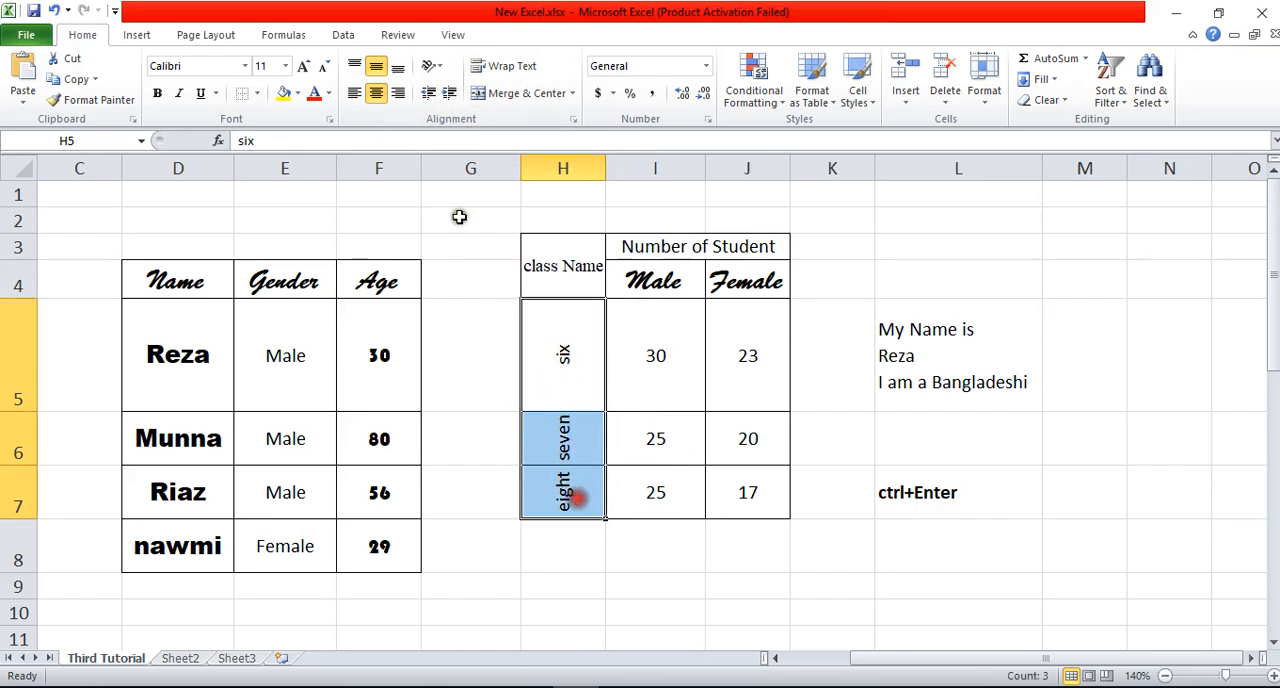
pyautogui.click(431, 65)
pyautogui.click(444, 150)
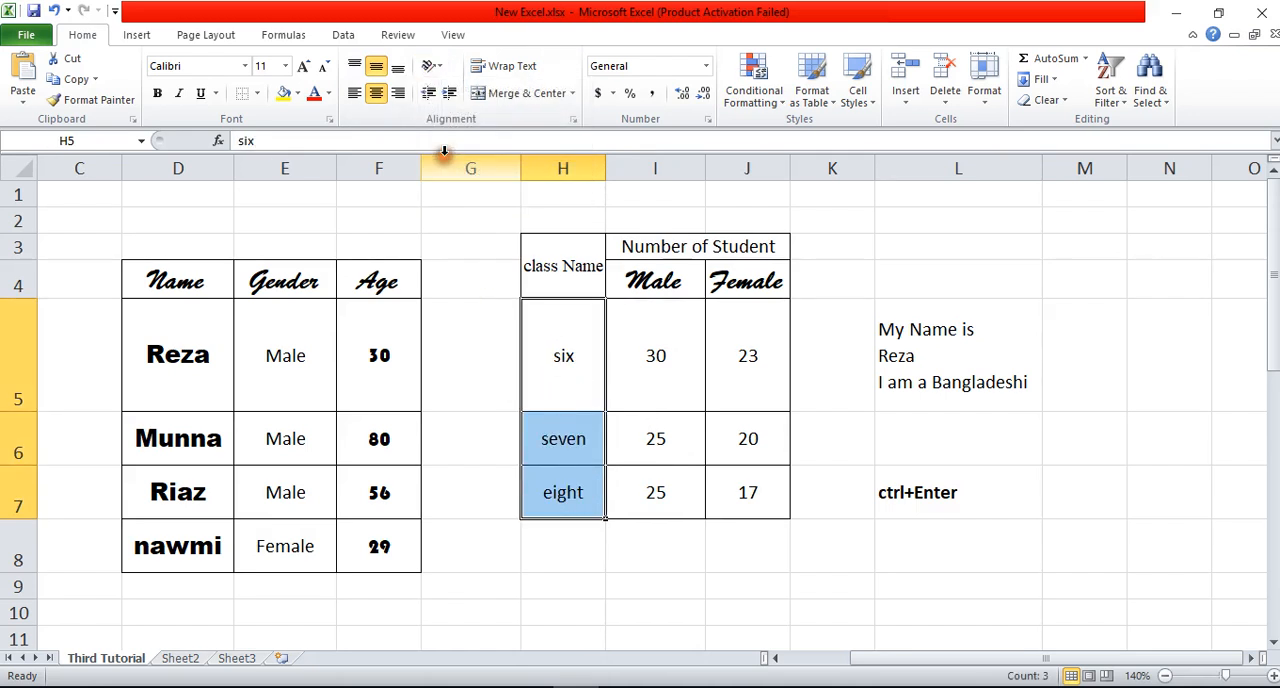
pyautogui.click(431, 65)
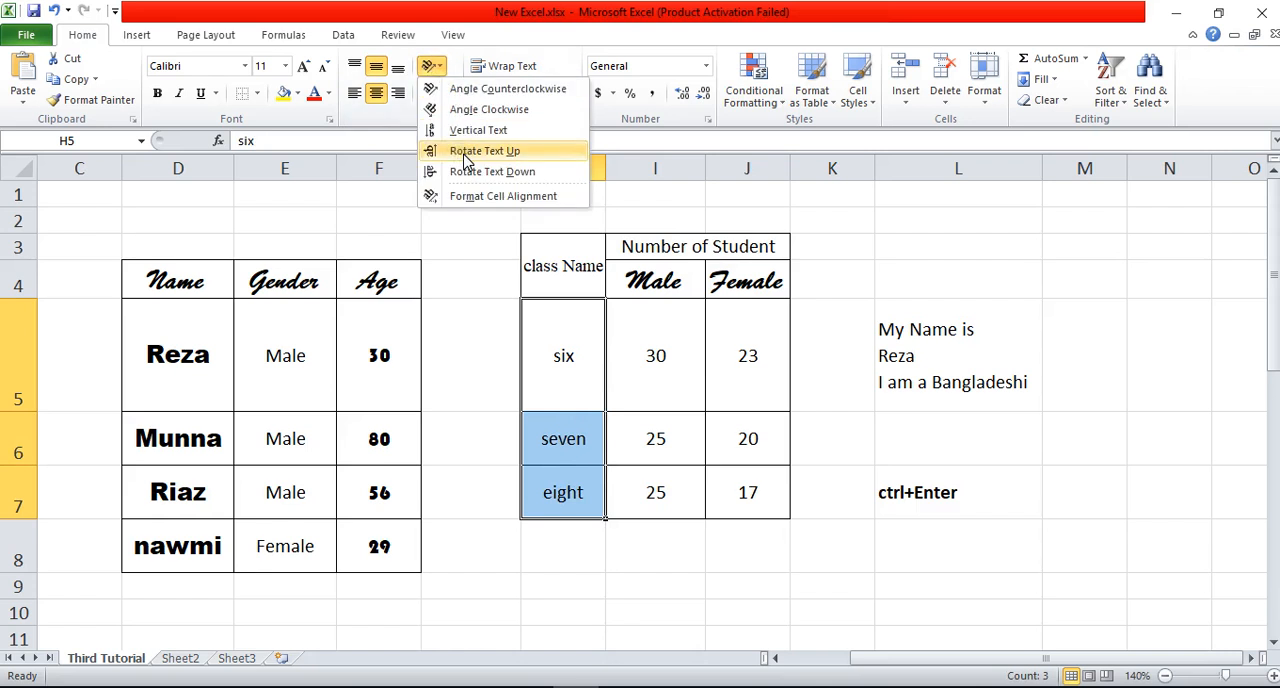
pyautogui.click(465, 158)
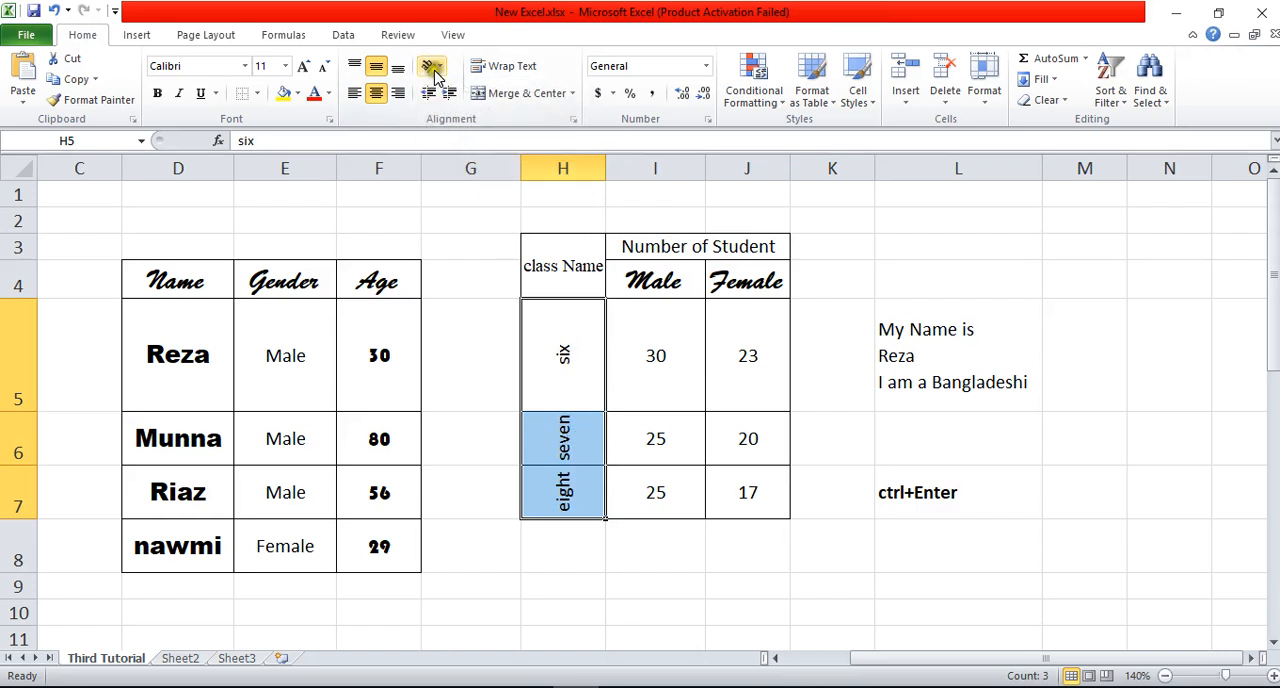
# Step: Set the orientation of the class names in H5:H7 to Rotate Text Down
pyautogui.click(434, 68)
pyautogui.click(485, 172)
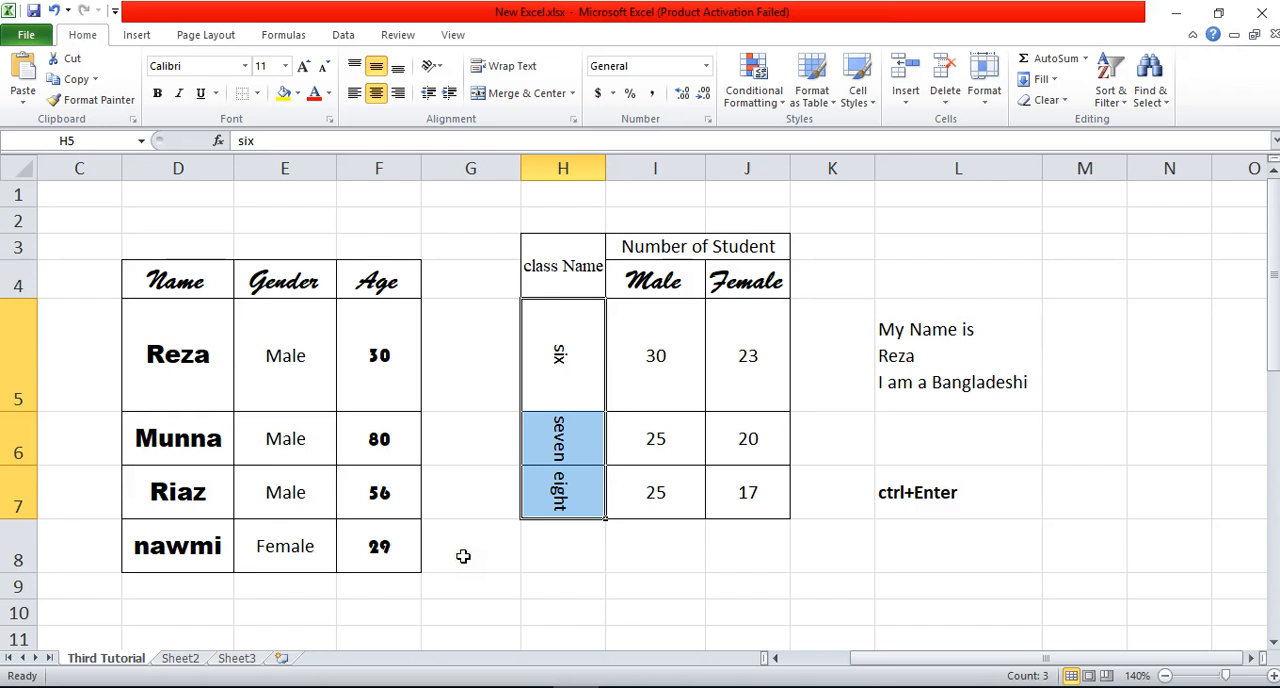
pyautogui.click(530, 687)
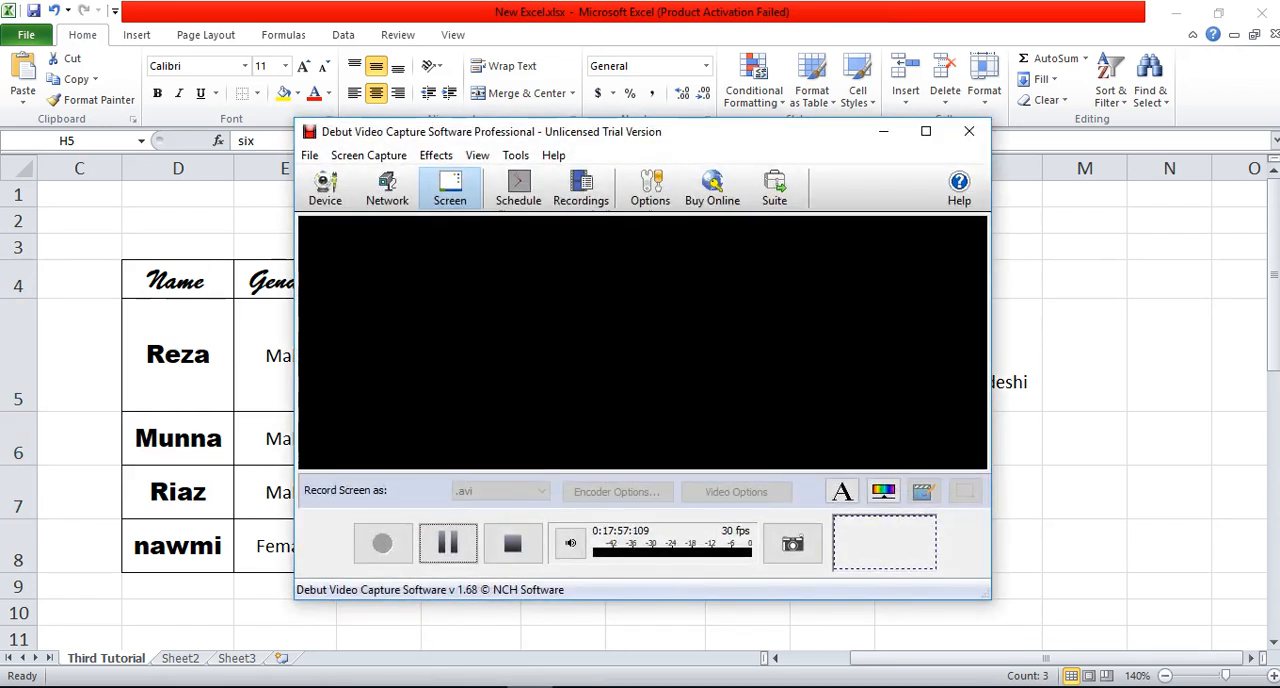